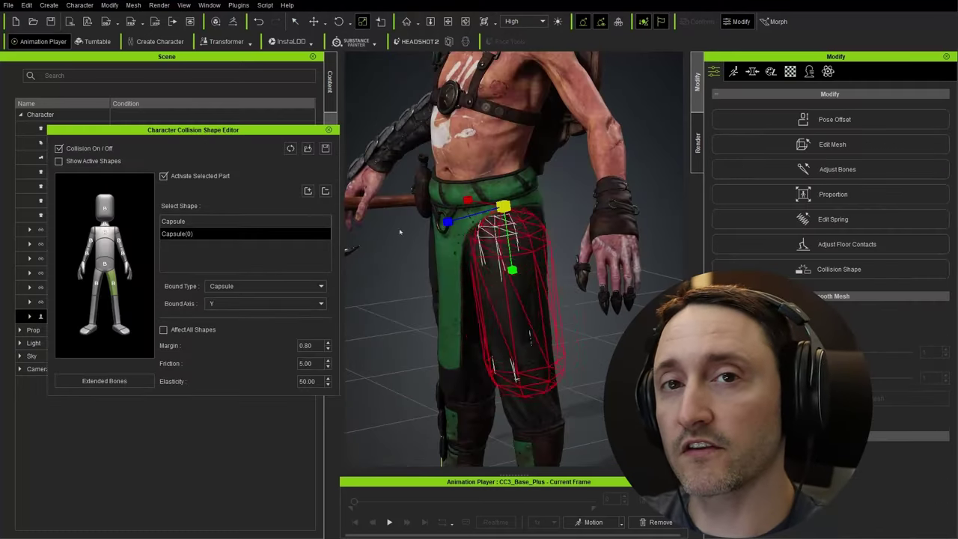
Step: Scale the left thigh's Capsule(0) collision shape along its length
drag(503, 230, 512, 277)
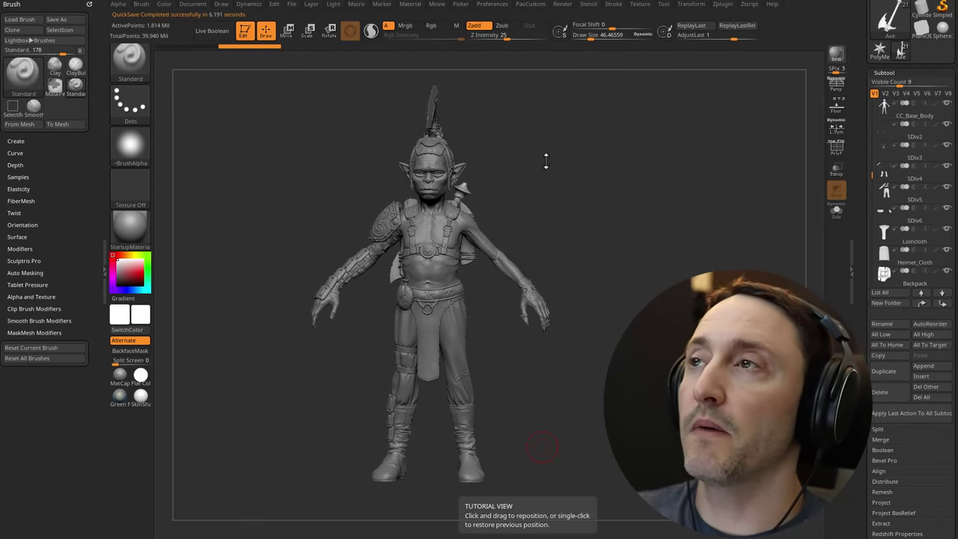
Step: Switch to the browser and open the ZBrush Mesh & Reallusion Character Creator Workflow playlist
drag(576, 160, 592, 185)
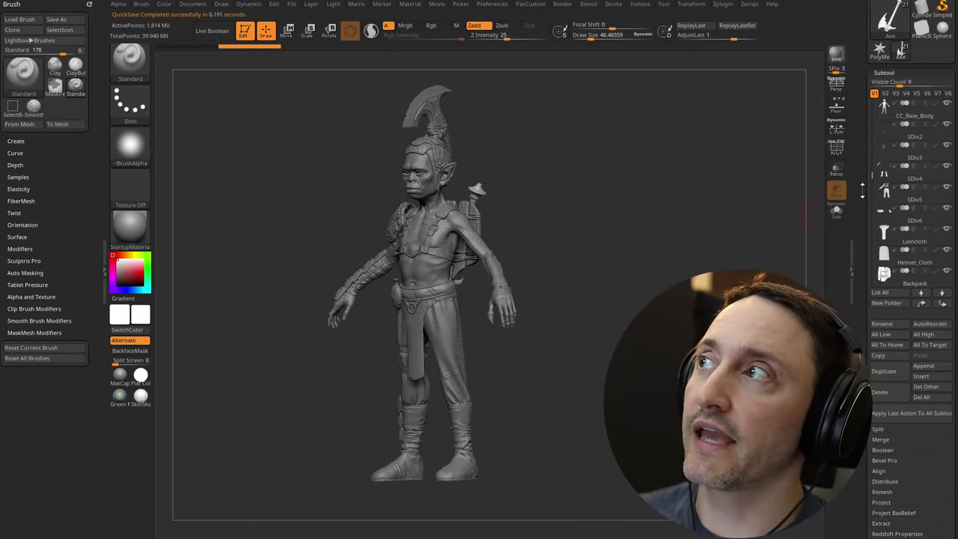
mouse_move(576, 210)
mouse_down()
mouse_move(648, 207)
mouse_move(641, 226)
mouse_move(584, 221)
mouse_move(637, 212)
mouse_up()
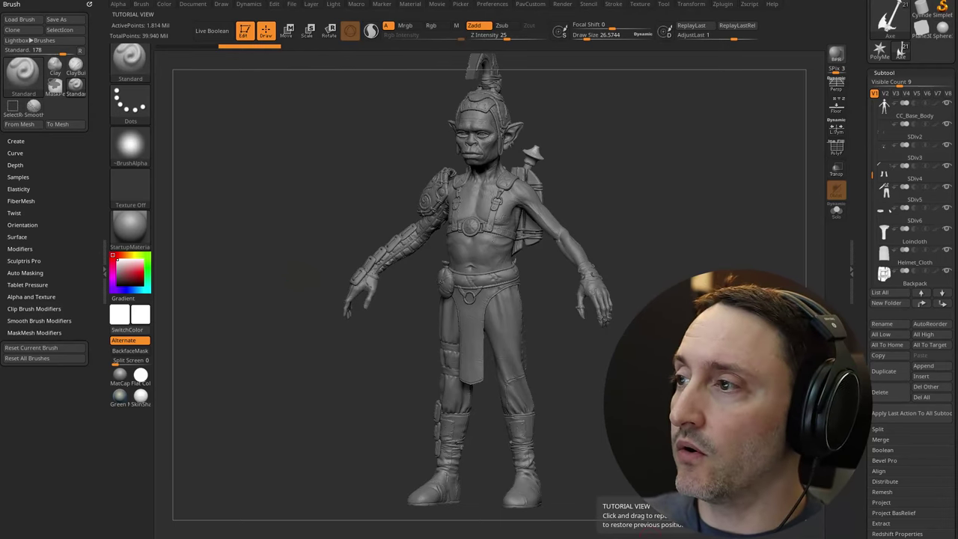
key(alt+Tab)
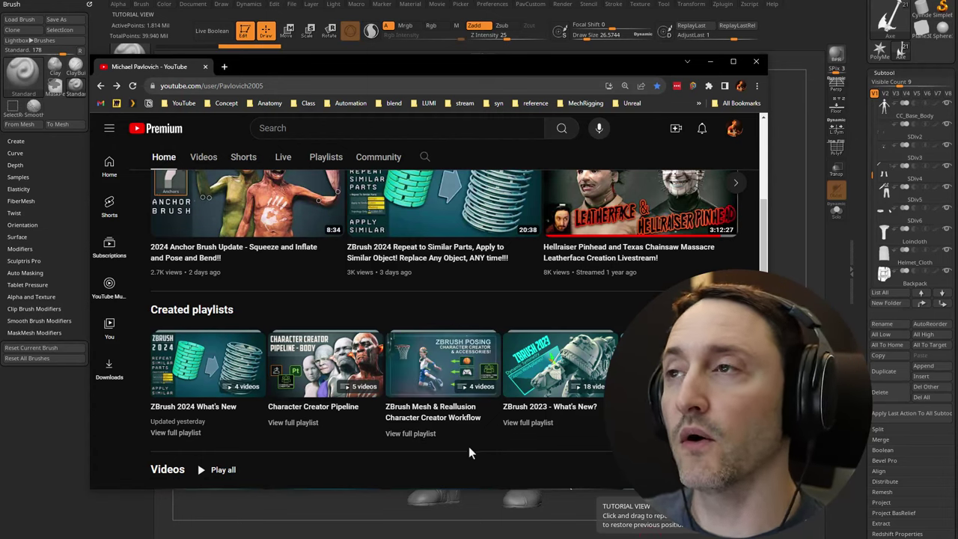
click(430, 440)
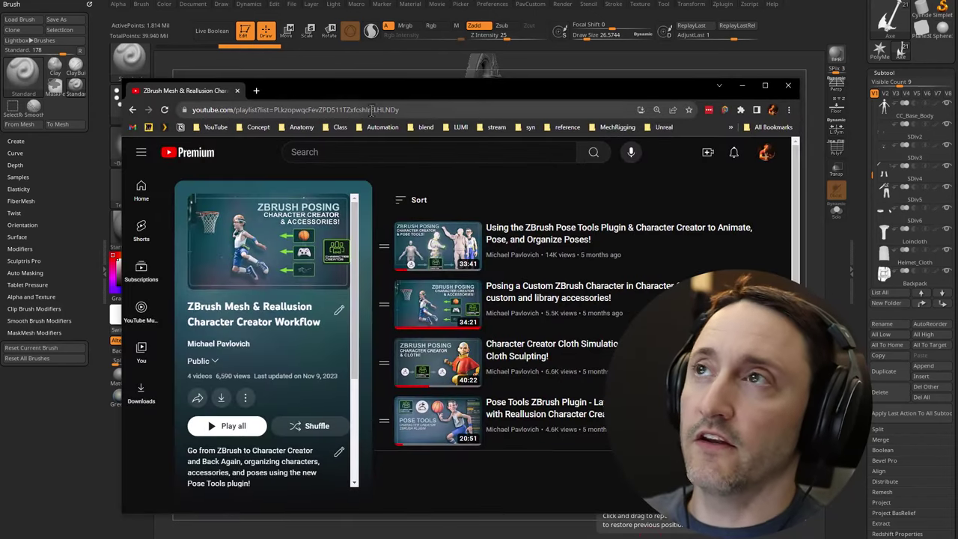
Step: Go back to the channel, browse its created playlists and open the Livestream Full Episodes playlist
click(133, 109)
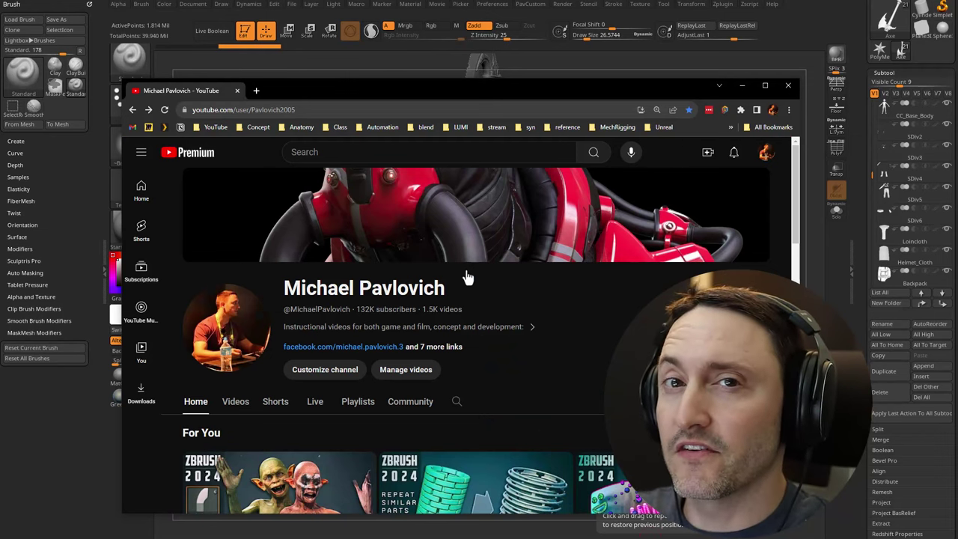
scroll(467, 277, down, 3)
scroll(449, 294, up, 3)
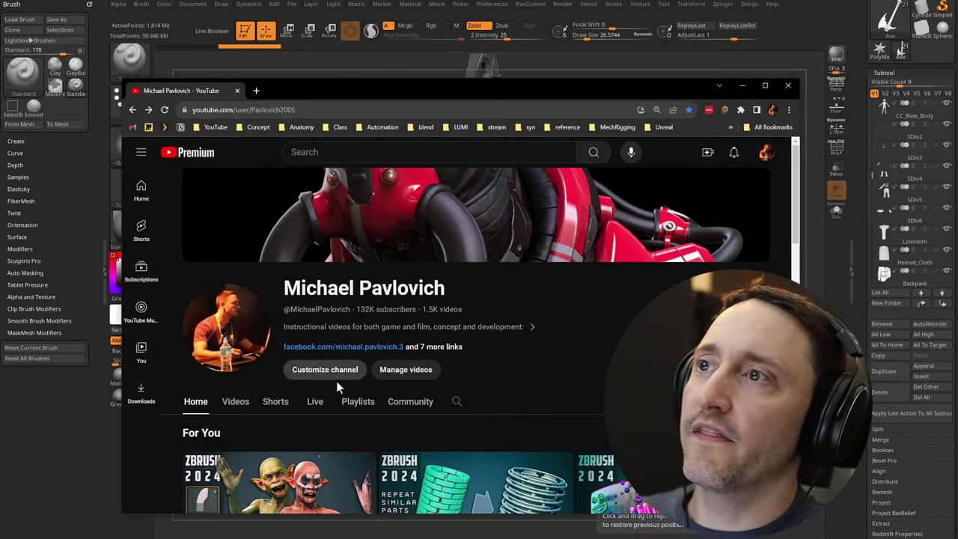
click(358, 402)
scroll(390, 363, down, 8)
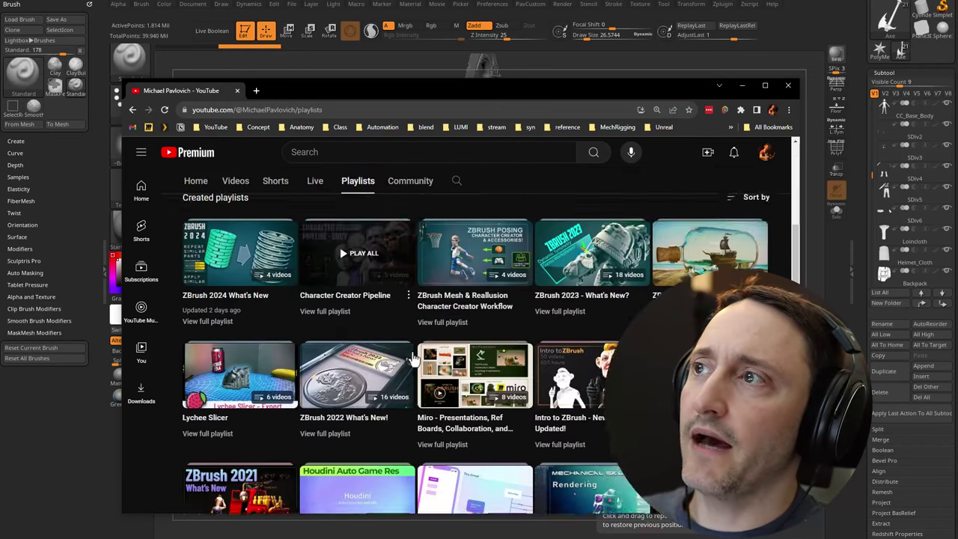
scroll(413, 357, down, 4)
scroll(412, 356, up, 1)
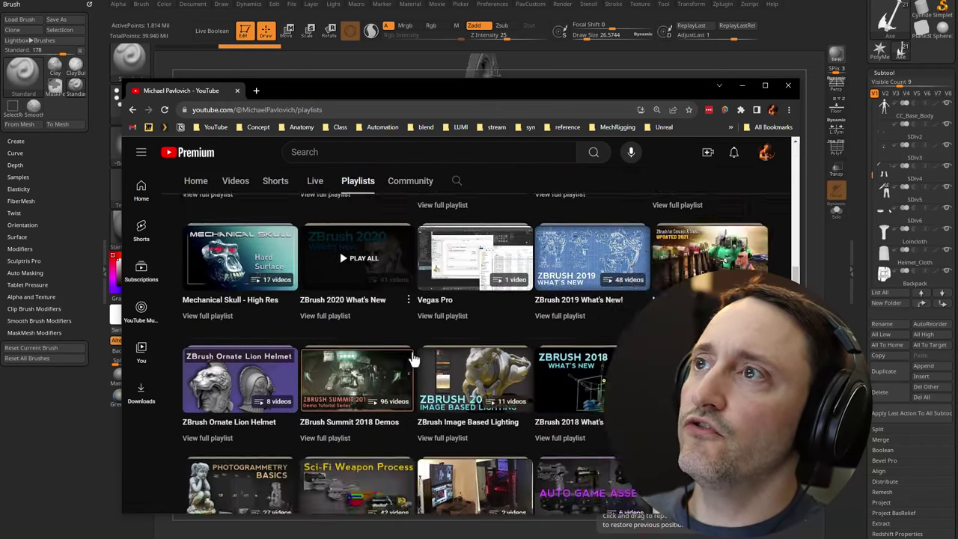
scroll(414, 360, down, 2)
scroll(412, 358, up, 5)
click(209, 304)
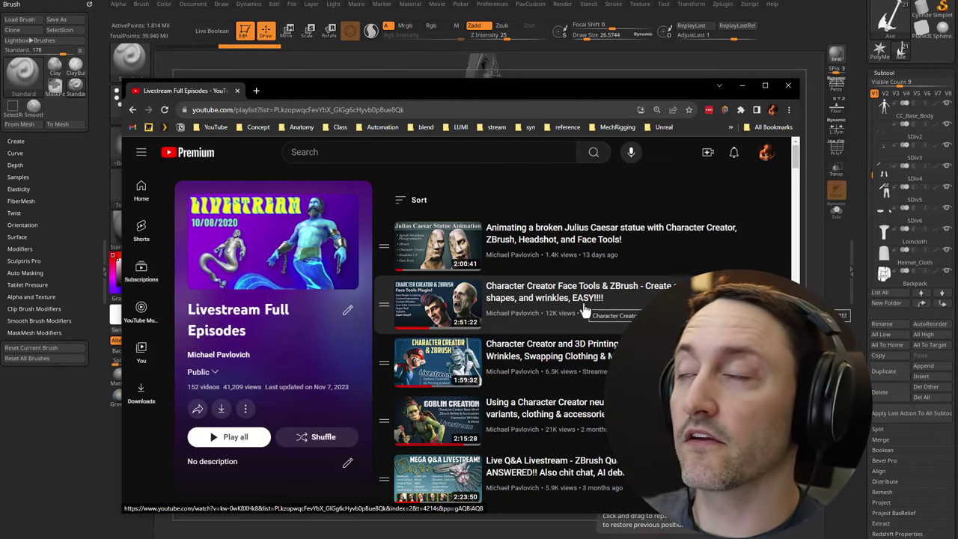
Step: Open the livestream on Character Creator and 3D Printing, pause it and move the browser off the ZBrush canvas
scroll(585, 310, down, 2)
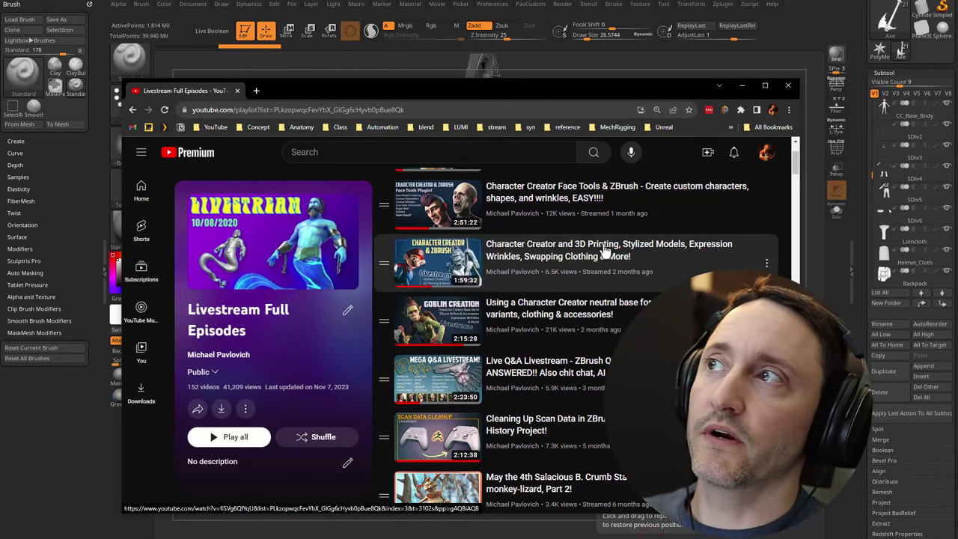
click(521, 247)
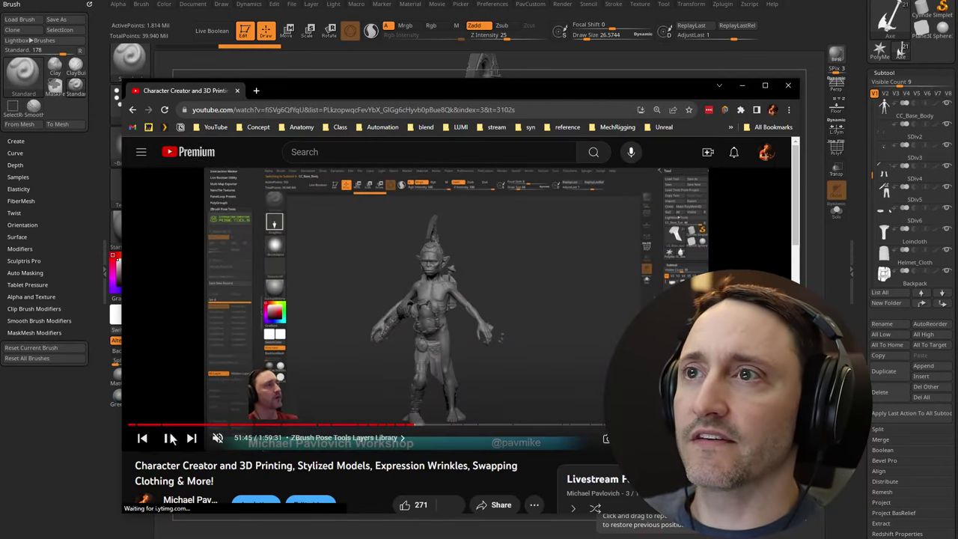
click(172, 439)
drag(336, 97, 957, 97)
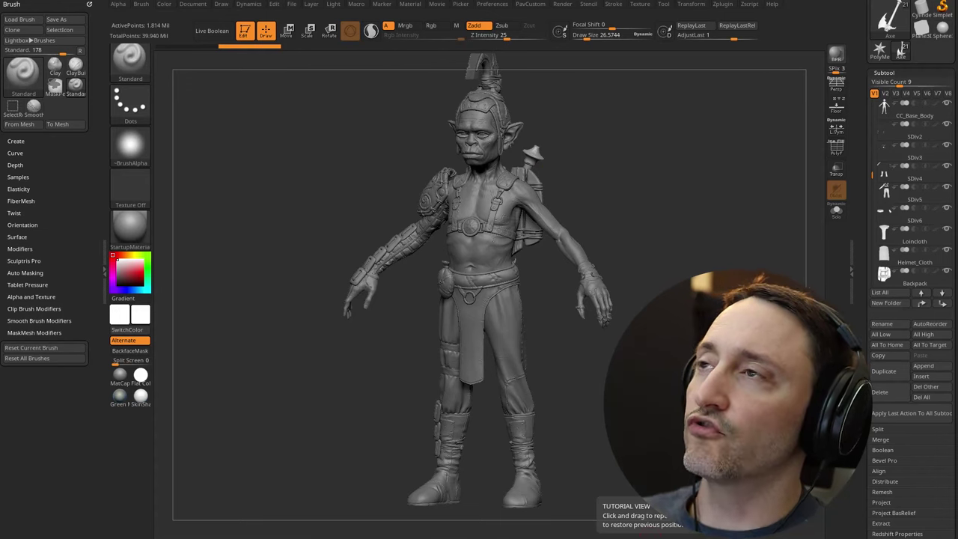
Step: Examine the goblin model from several angles and review its subtool list from the CC_Base parts to the SDiv accessories
mouse_move(637, 206)
mouse_down()
mouse_move(682, 186)
mouse_move(676, 208)
mouse_move(663, 206)
mouse_move(687, 203)
mouse_up()
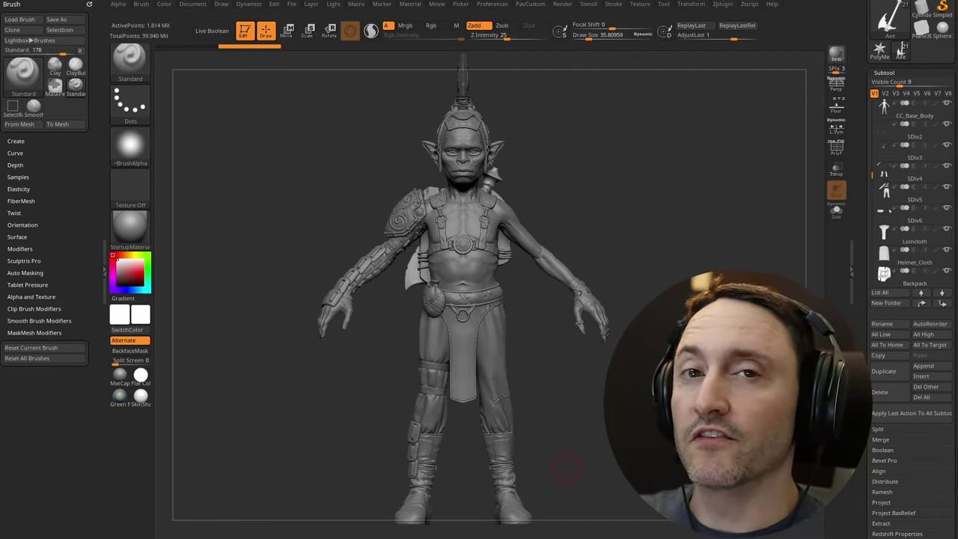
drag(662, 186, 645, 195)
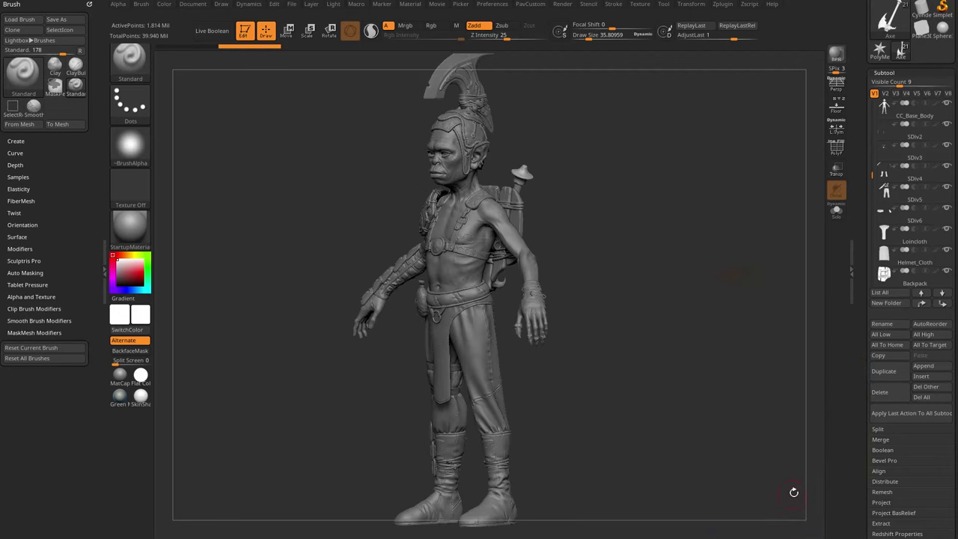
mouse_move(644, 337)
mouse_down()
mouse_move(700, 329)
mouse_move(719, 278)
mouse_move(737, 307)
mouse_up()
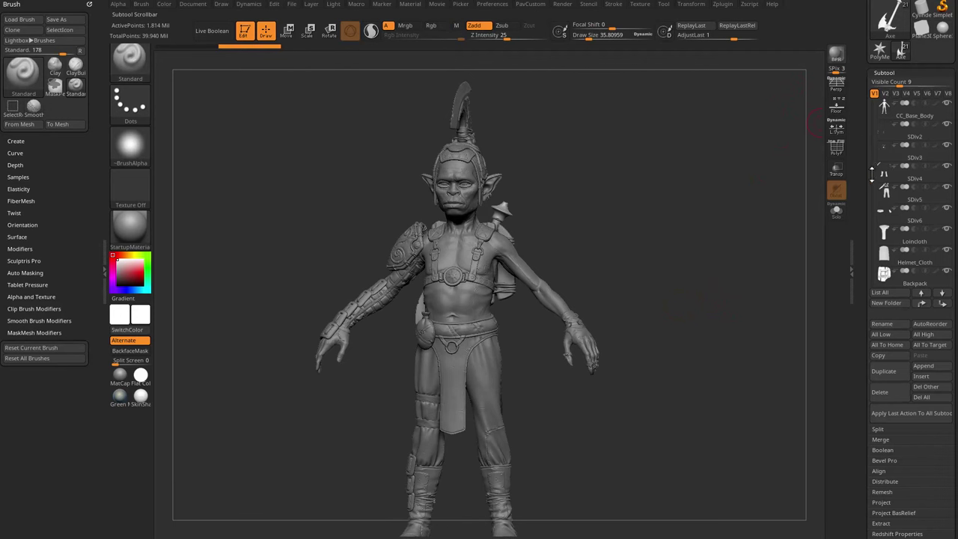
drag(872, 174, 858, 105)
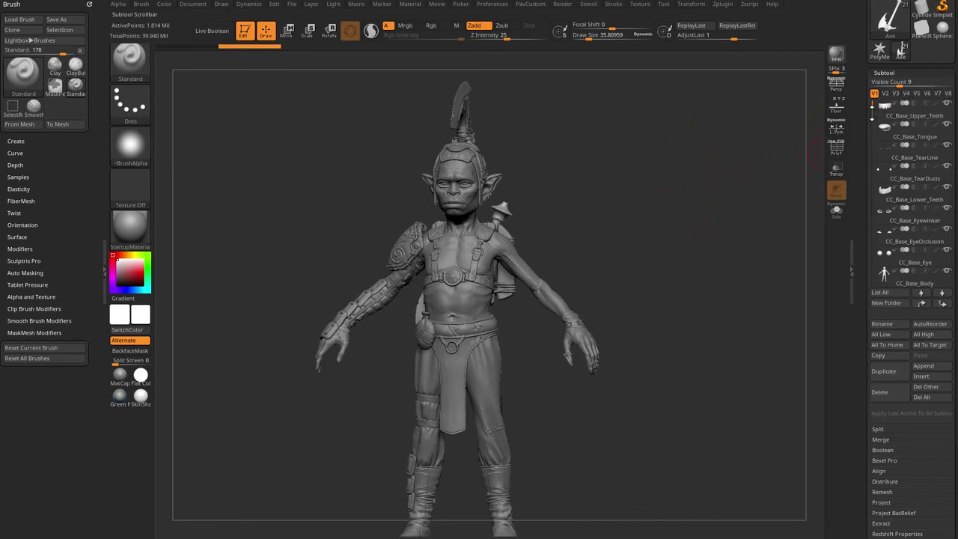
scroll(871, 111, down, 1)
scroll(871, 110, up, 1)
mouse_move(918, 223)
mouse_move(922, 277)
scroll(871, 110, down, 1)
scroll(872, 111, down, 5)
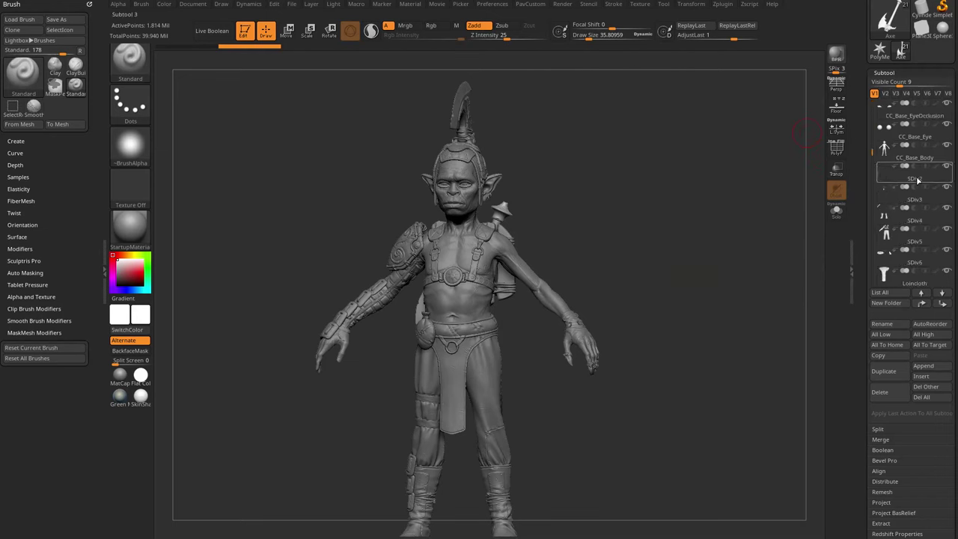
Step: Select the SDiv4 subtool with the boots and armour pieces
click(916, 196)
click(915, 212)
drag(742, 225, 695, 224)
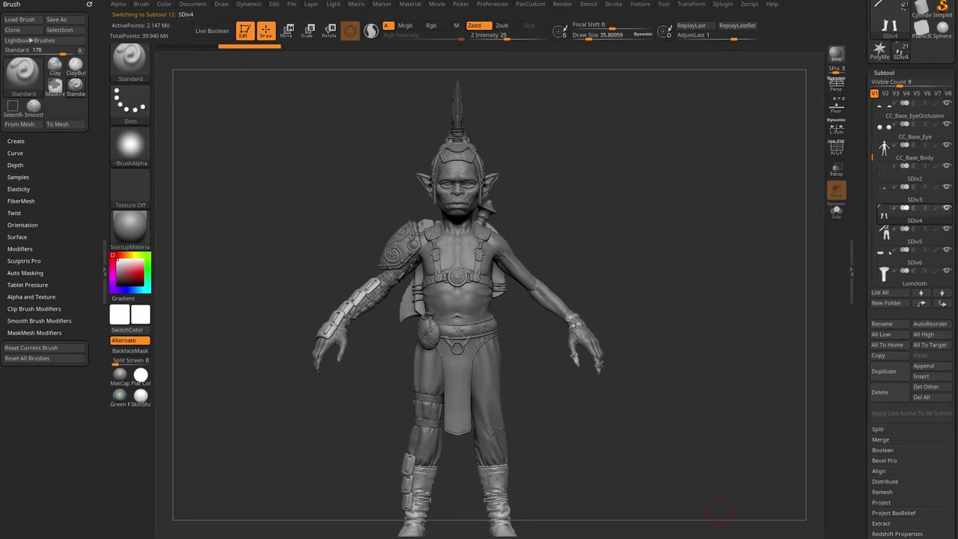
Step: Bring the browser back, return to the channel's playlists and open the ZBrush 2023 - What's New? playlist
drag(719, 538, 293, 27)
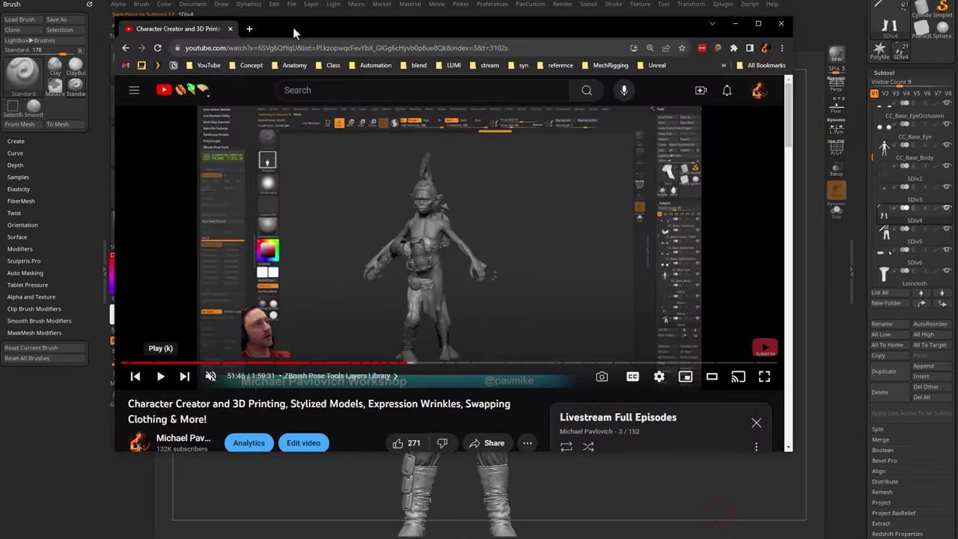
click(126, 48)
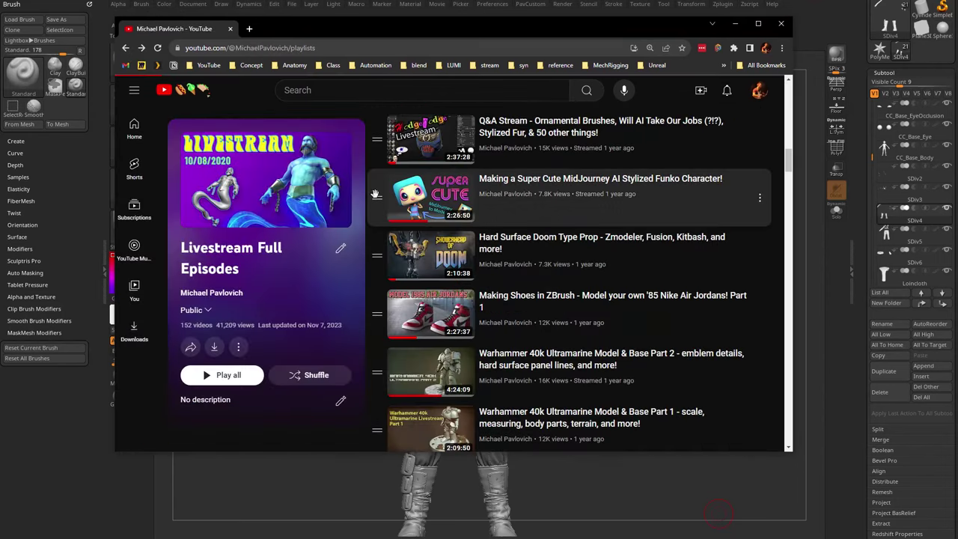
drag(347, 34, 790, 103)
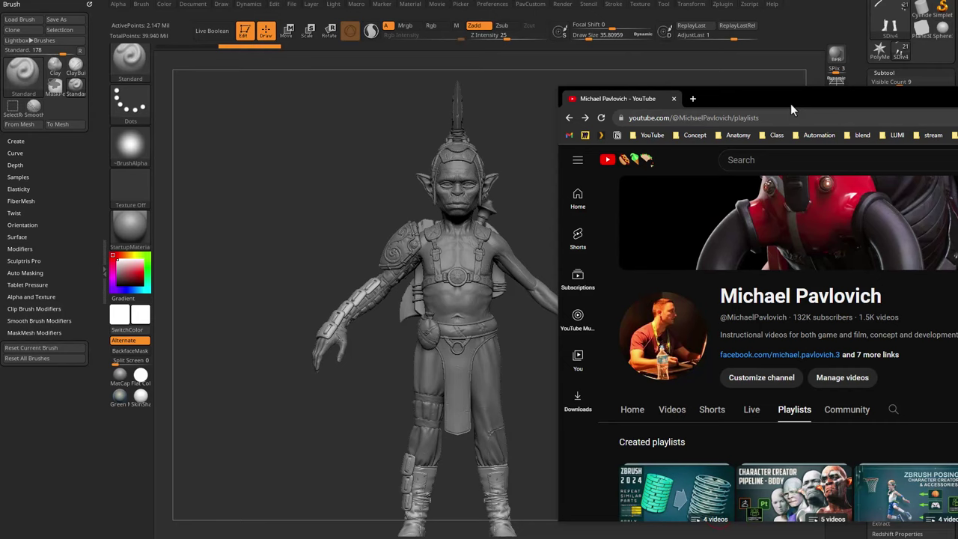
drag(791, 90, 414, 70)
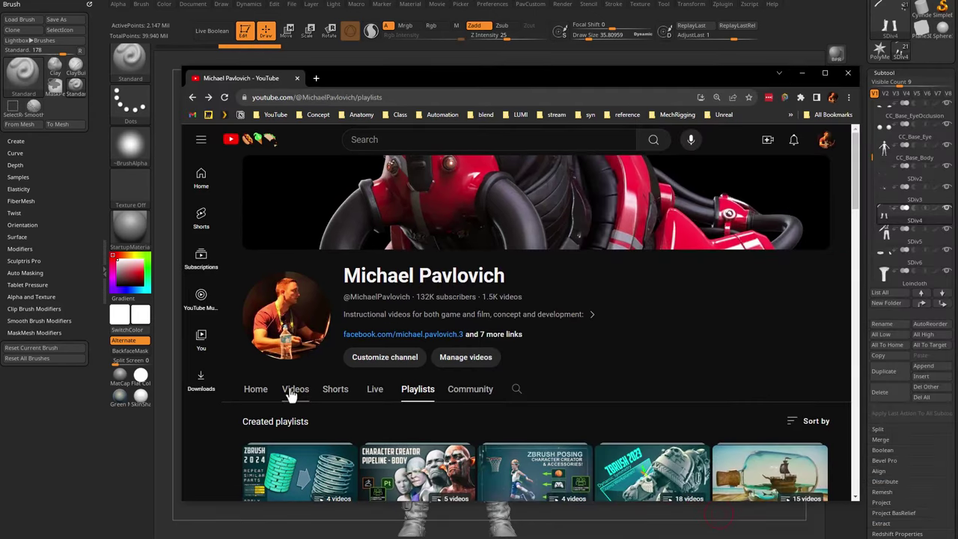
scroll(397, 367, down, 2)
click(626, 443)
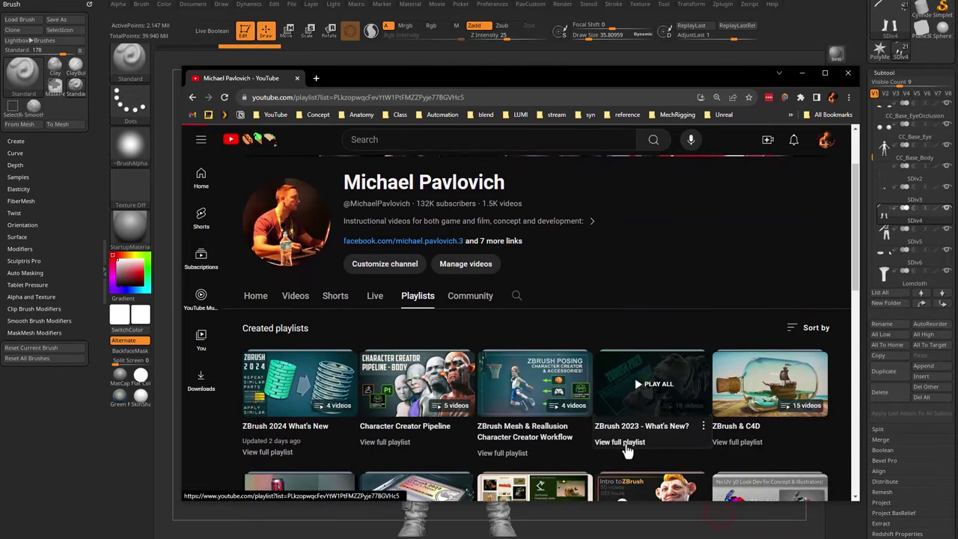
Step: Review the Proxy Pose, Transpose Master and ZRemesh videos in the playlist, and move the browser away from ZBrush
scroll(681, 385, down, 5)
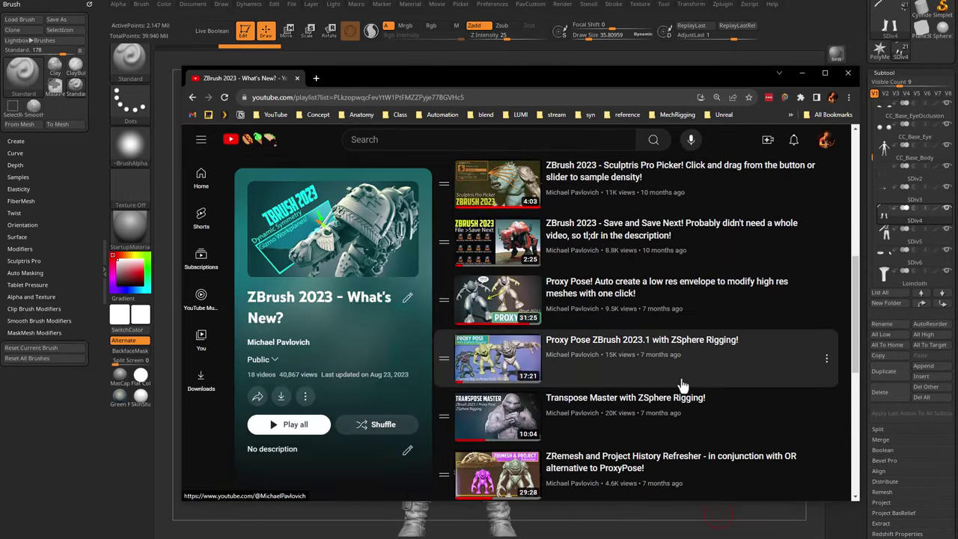
scroll(696, 382, down, 2)
scroll(704, 381, up, 1)
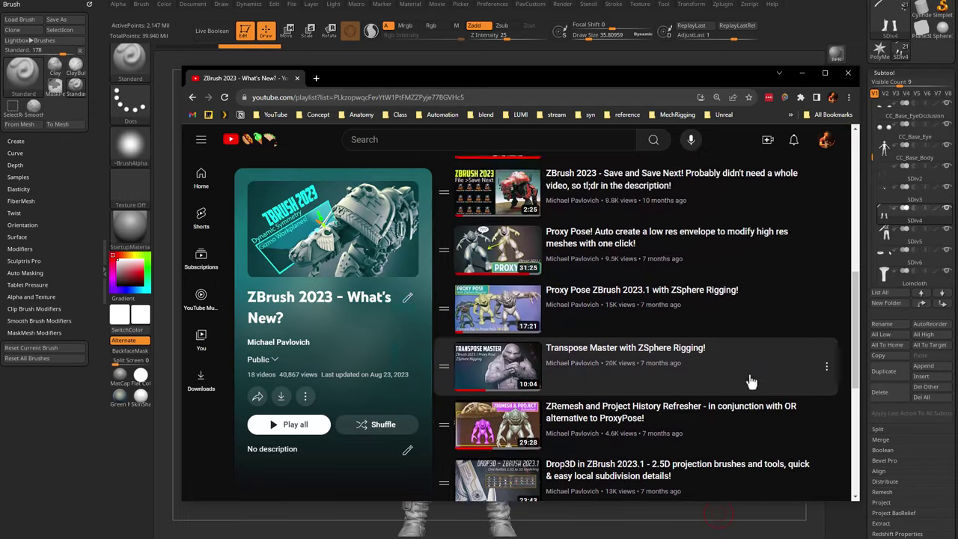
scroll(751, 382, down, 2)
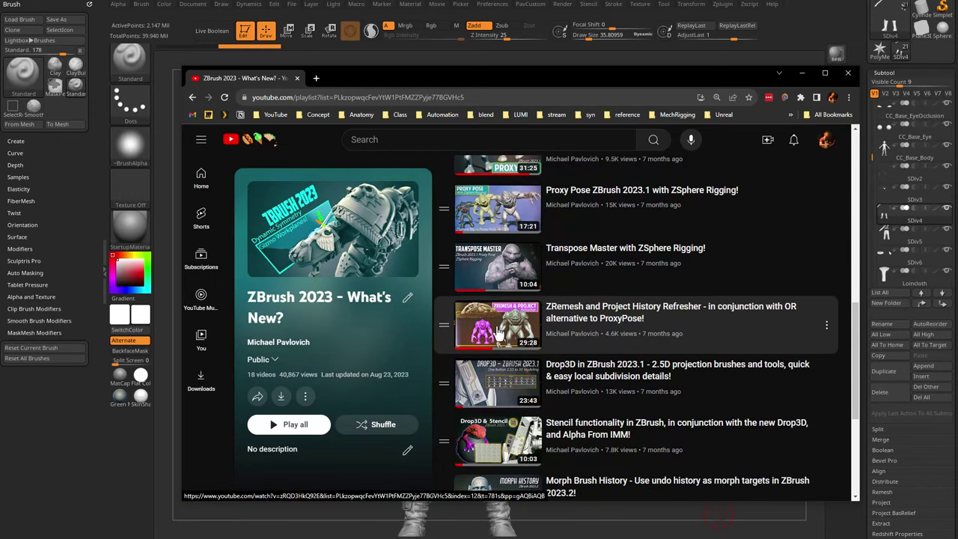
drag(492, 79, 659, 538)
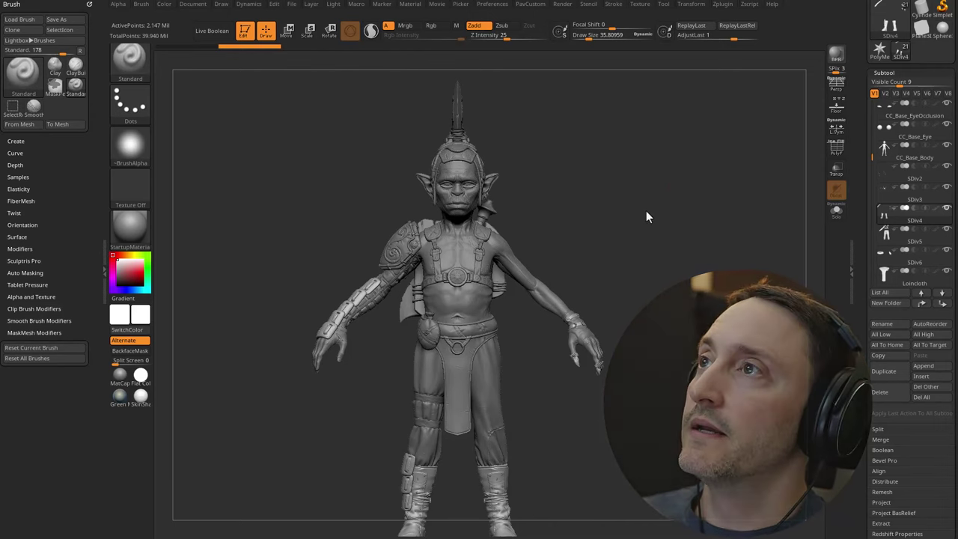
Step: Isolate the SDiv4 subtool by hiding all other subtools
drag(702, 229, 723, 209)
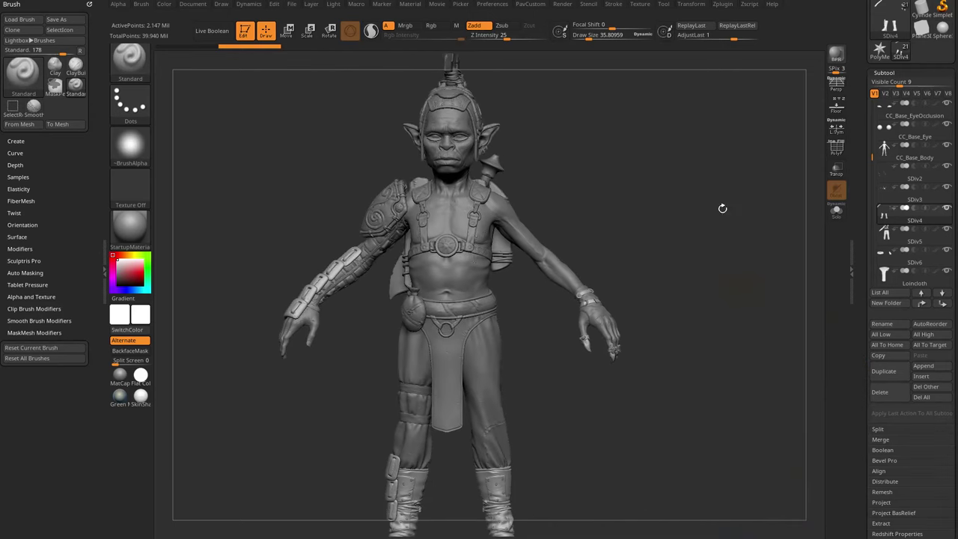
mouse_move(870, 148)
mouse_down()
mouse_move(871, 105)
mouse_move(872, 142)
mouse_up()
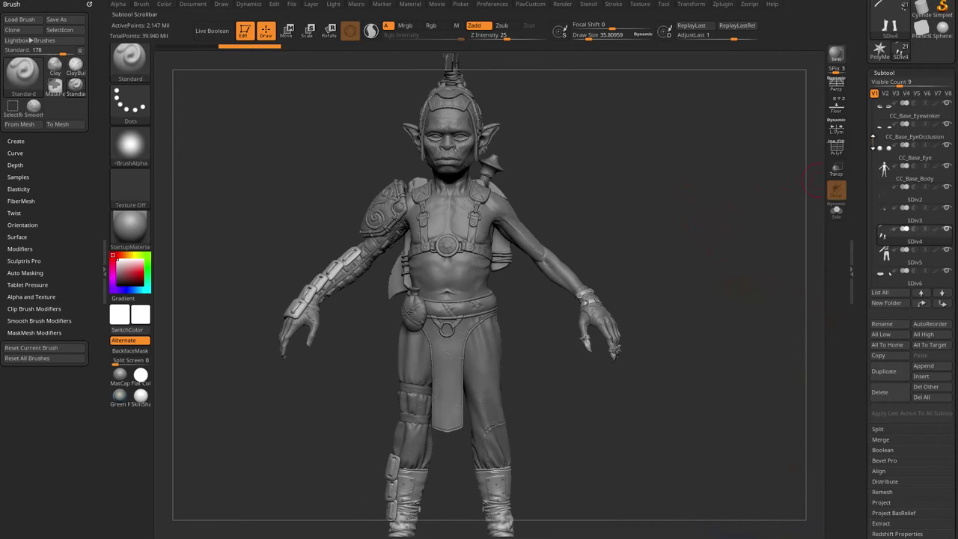
shift+click(948, 235)
mouse_move(943, 231)
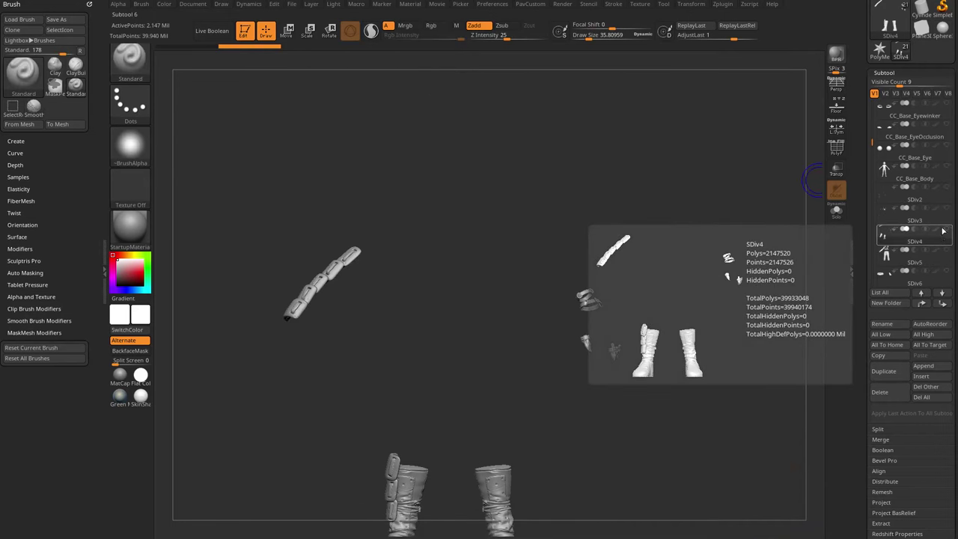
Step: Select the CC_Base_Body subtool and display it with the other CC_Base eye and head parts, keeping the accessories hidden
click(915, 182)
scroll(936, 182, up, 2)
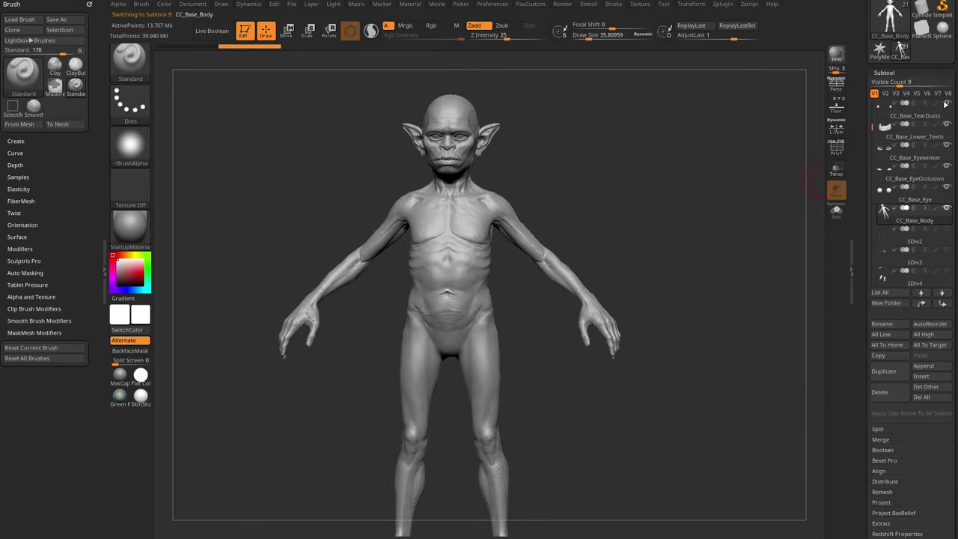
drag(873, 127, 871, 102)
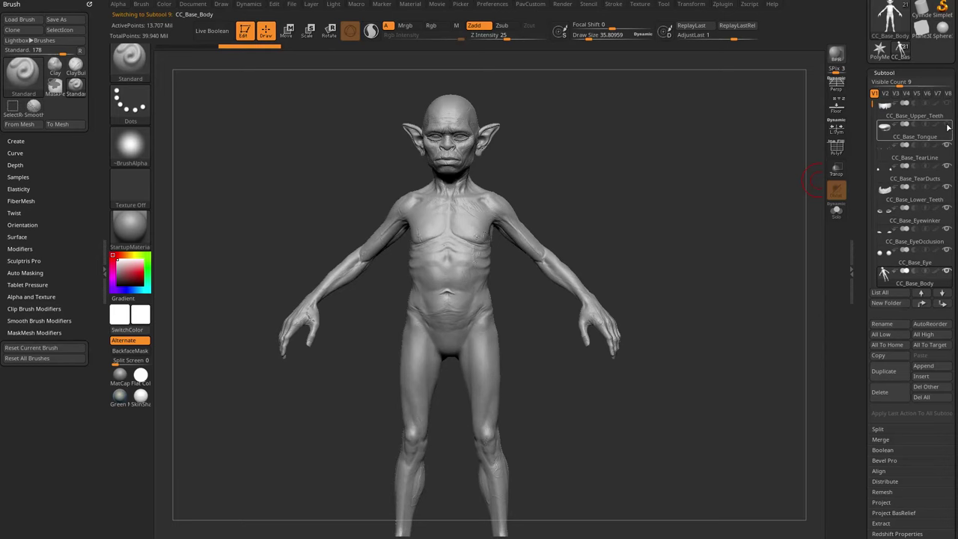
alt+drag(676, 205, 682, 177)
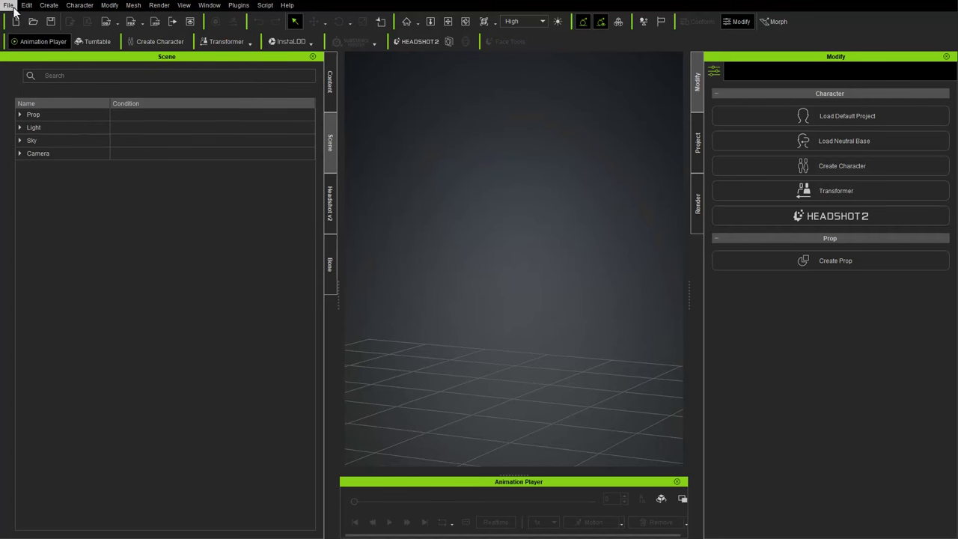
Step: Open the project Goblin2CC_004_3DPrint001.ccProject from the Goblin2 folder in Character Creator
click(9, 5)
click(16, 33)
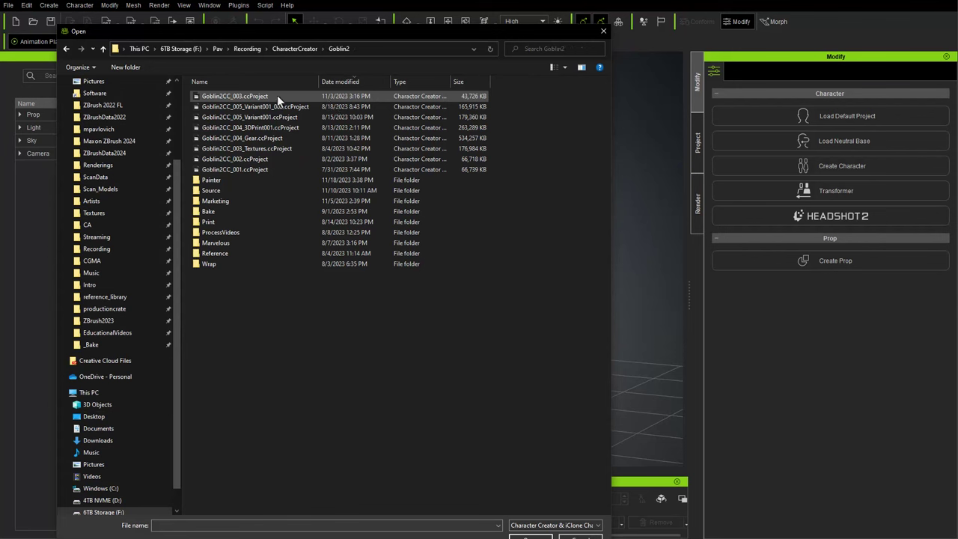
click(281, 127)
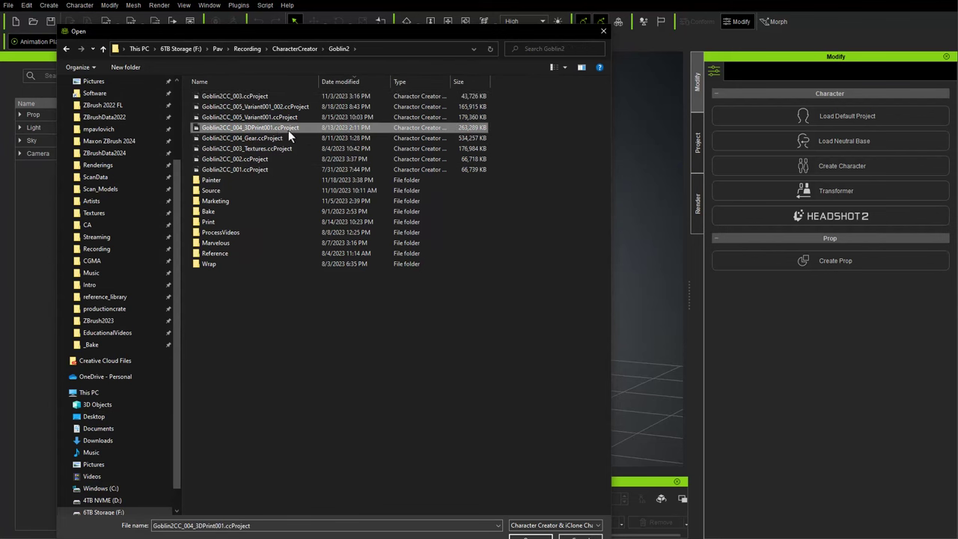
double_click(289, 130)
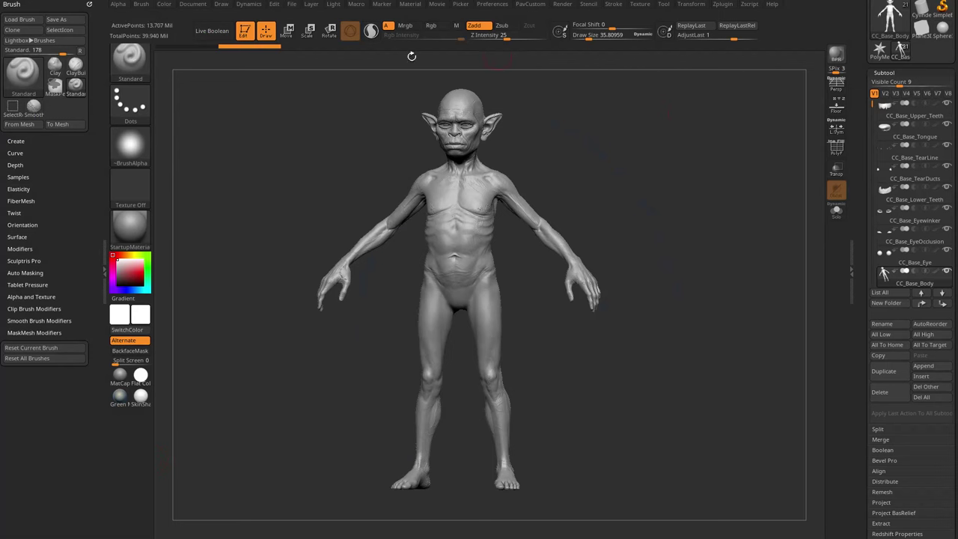
click(292, 5)
click(335, 21)
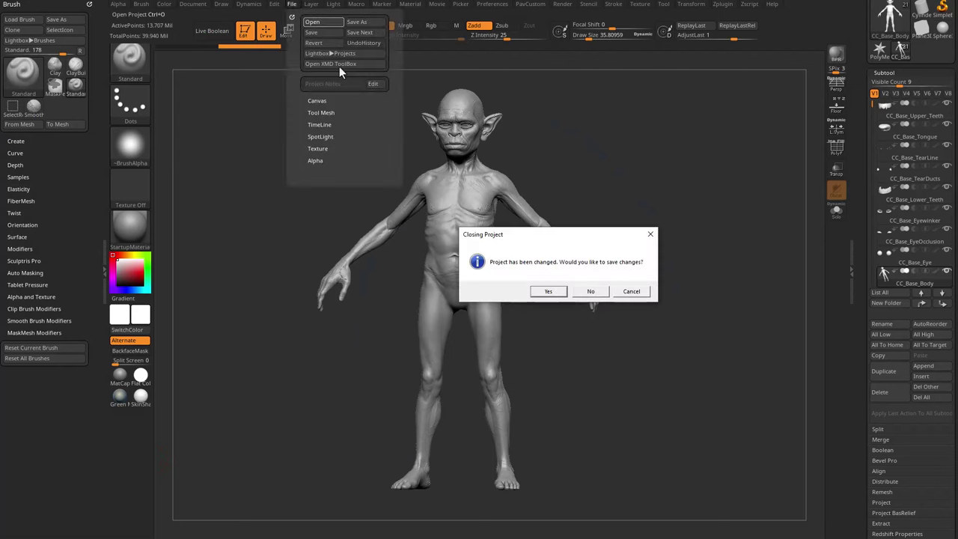
click(605, 292)
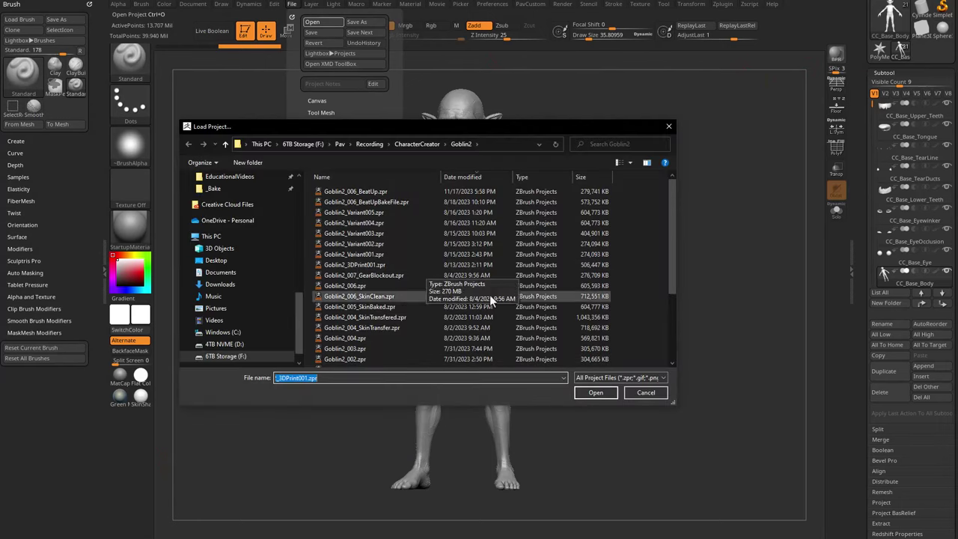
click(646, 394)
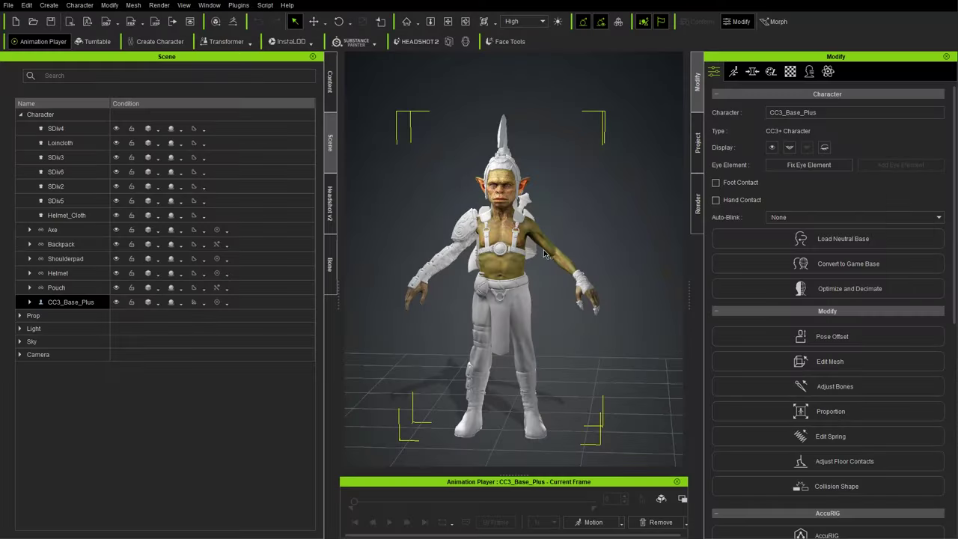
Step: Examine the loaded goblin in Character Creator and compare it with the CC_Base_Body sculpt in ZBrush
right_drag(604, 229, 477, 193)
scroll(509, 191, up, 3)
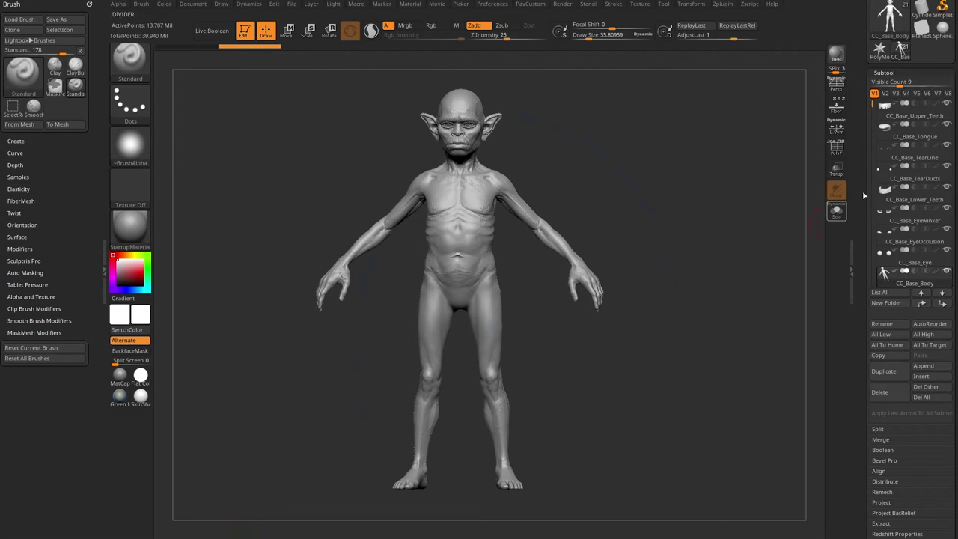
drag(873, 105, 872, 116)
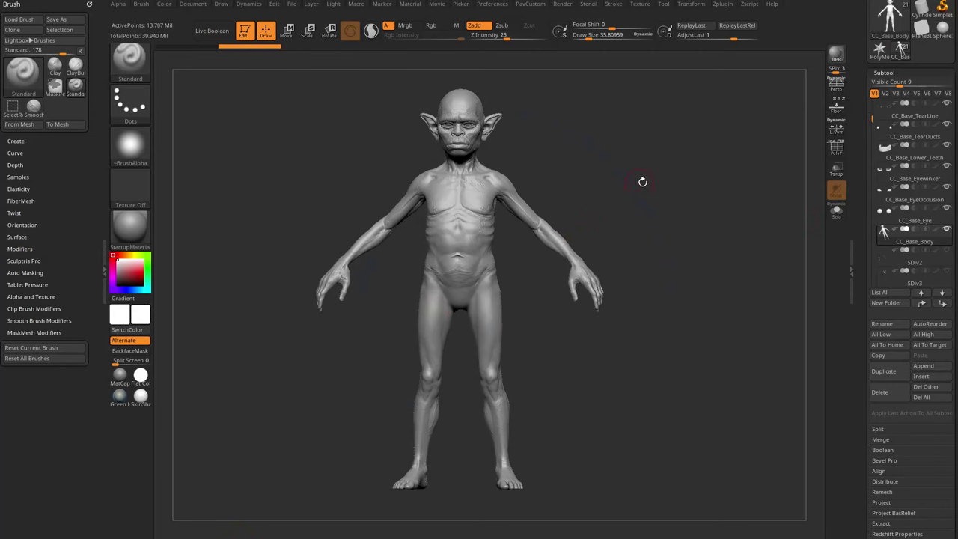
alt+drag(640, 183, 565, 206)
alt+drag(517, 186, 627, 163)
drag(627, 163, 555, 184)
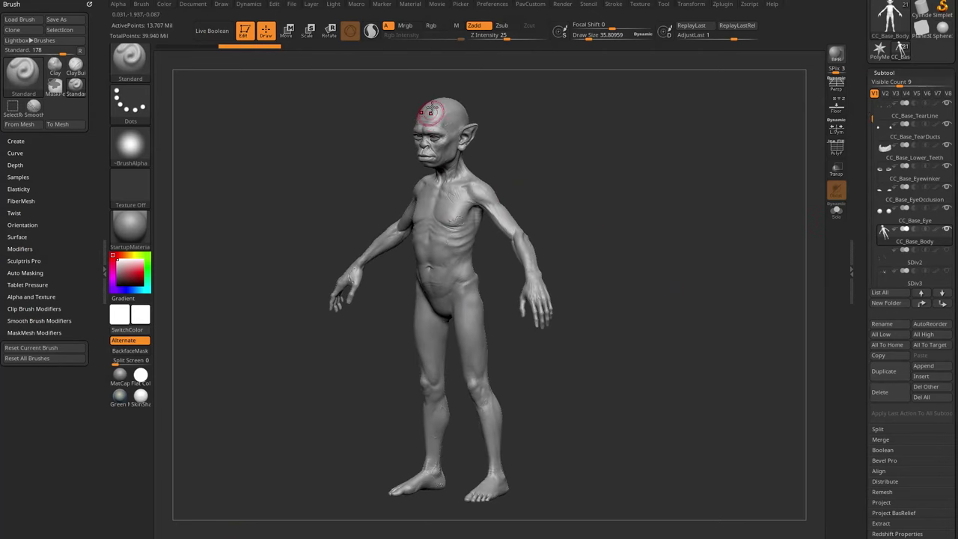
drag(602, 216, 608, 208)
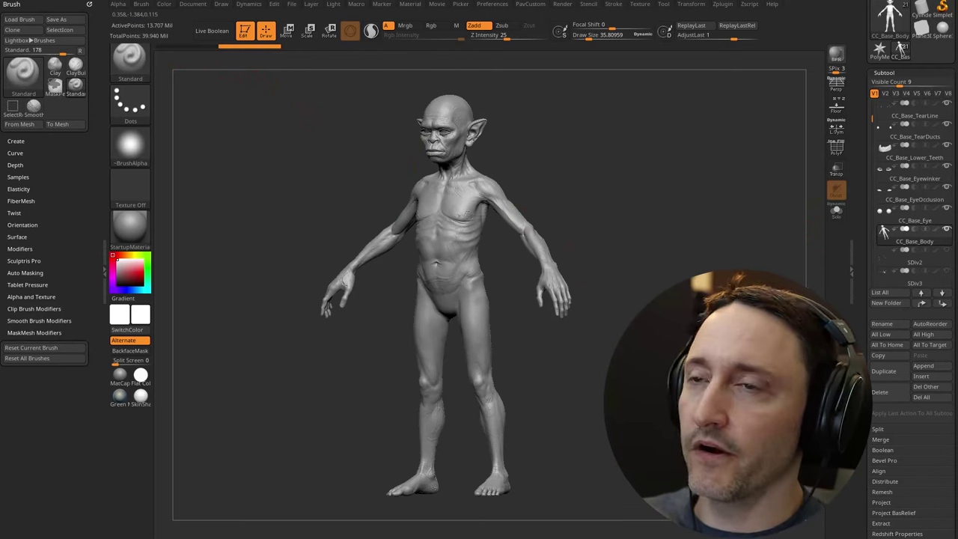
Step: Lower the CC_Base_Body subtool to subdivision level 1 and show the goblin's gear subtools
drag(876, 533, 873, 267)
key(shift)
click(886, 257)
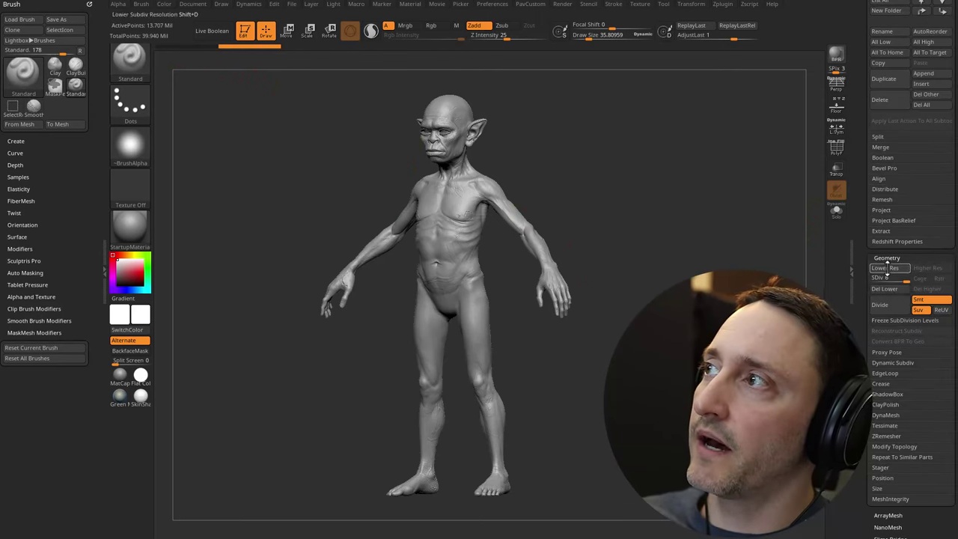
scroll(895, 314, up, 1)
drag(896, 320, 874, 321)
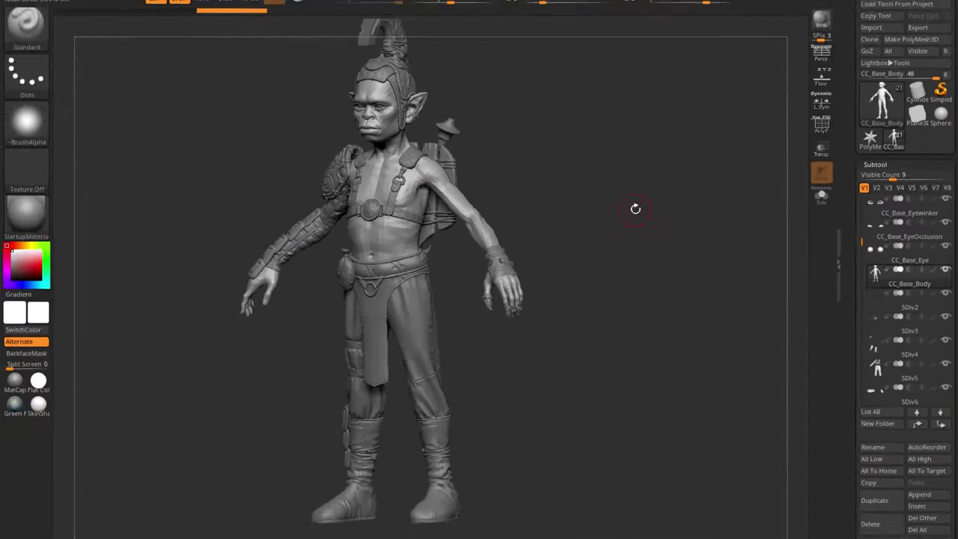
Step: Switch all subtools to their lowest subdivision level
drag(635, 209, 802, 271)
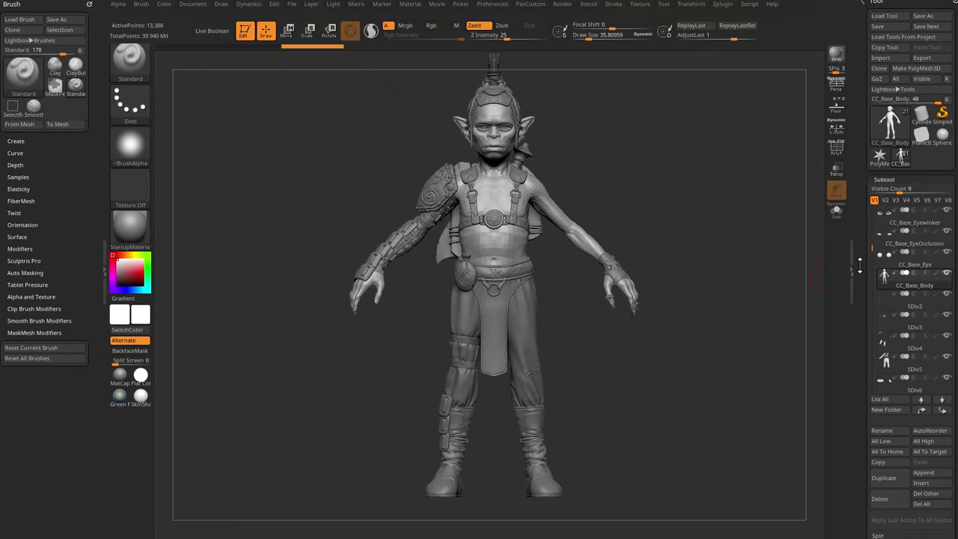
drag(860, 266, 865, 205)
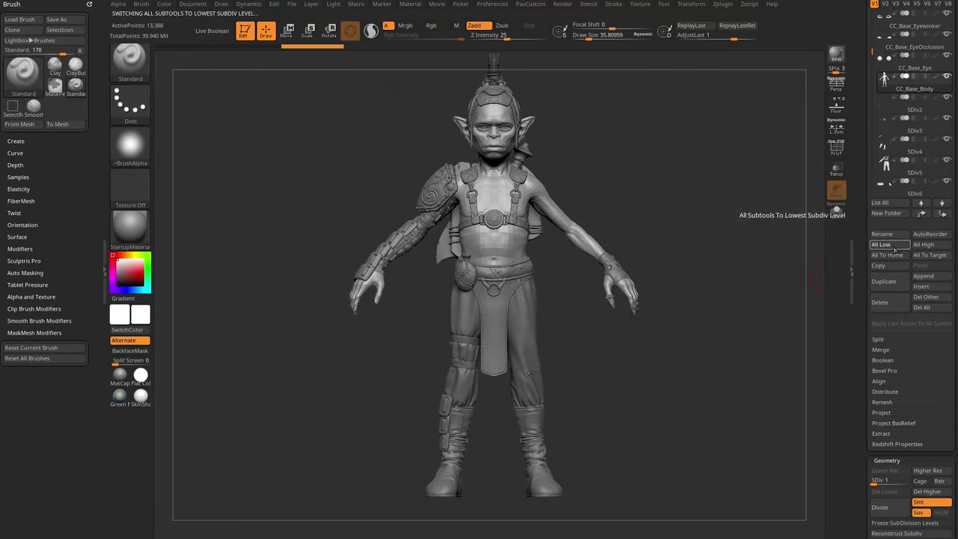
drag(381, 273, 533, 371)
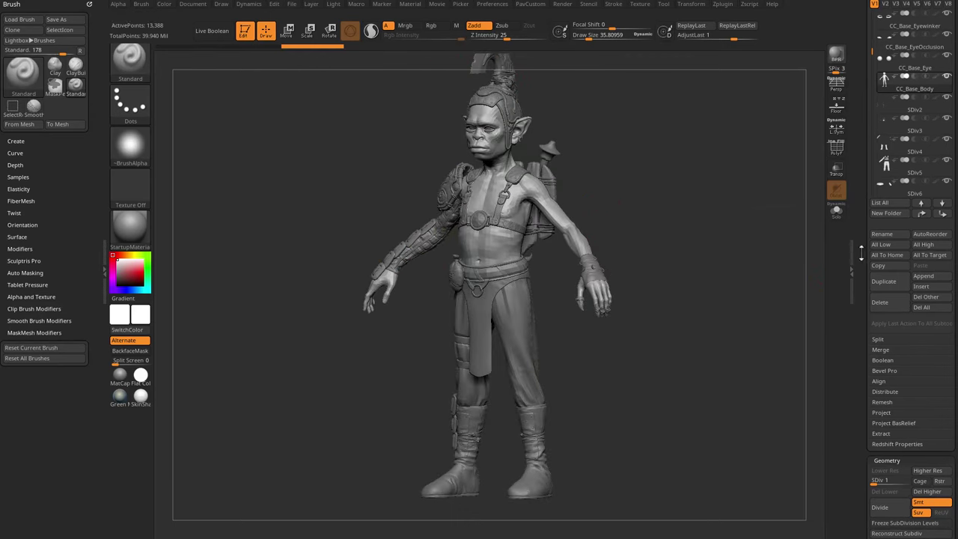
mouse_move(620, 186)
mouse_down()
mouse_move(614, 208)
mouse_move(614, 191)
mouse_up()
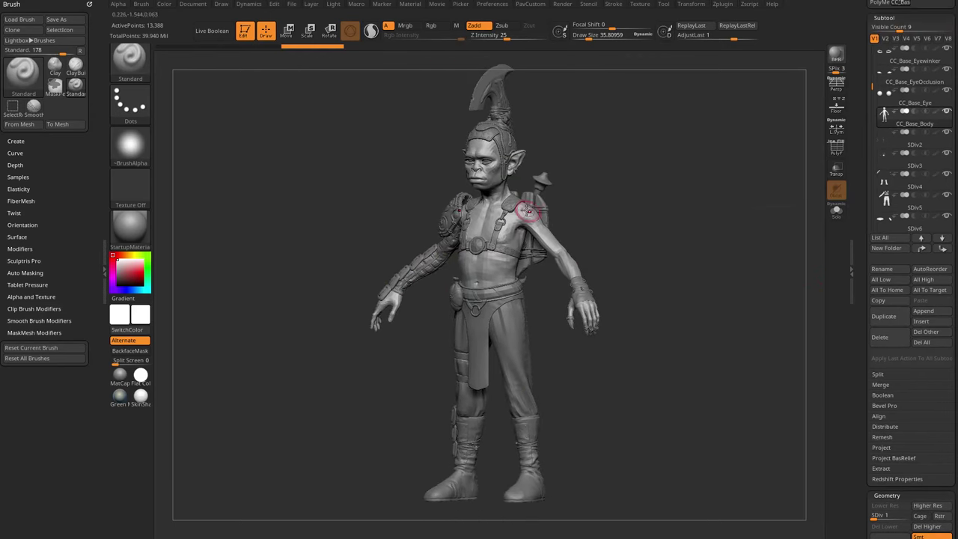
Step: Merge all visible subtools into a single new tool, keeping UVs, and switch to the merged tool
scroll(878, 328, down, 3)
key(shift)
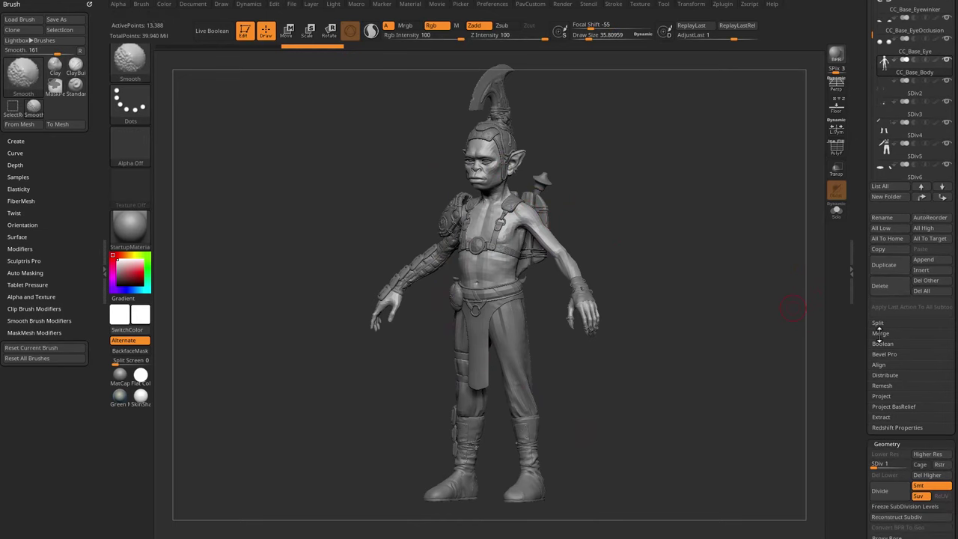
click(882, 333)
click(884, 341)
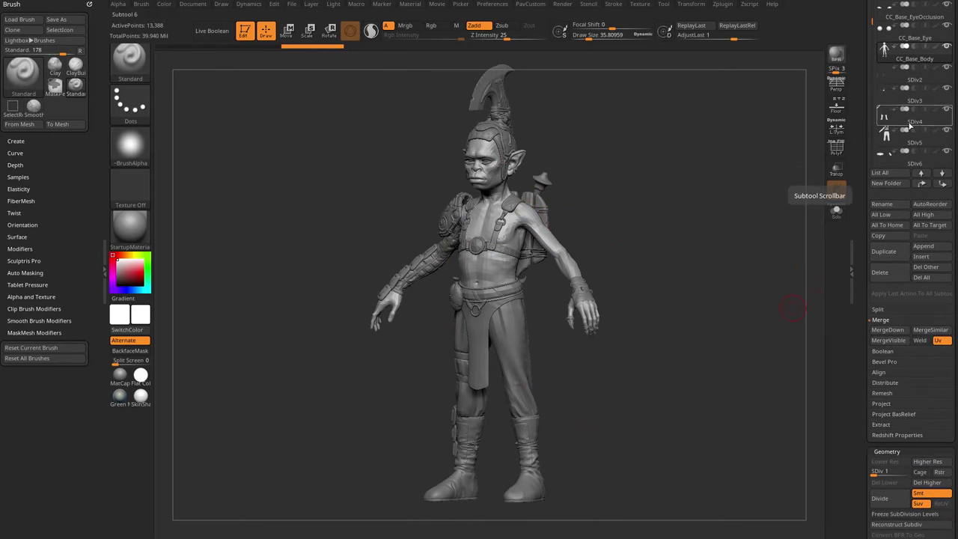
scroll(880, 262, up, 10)
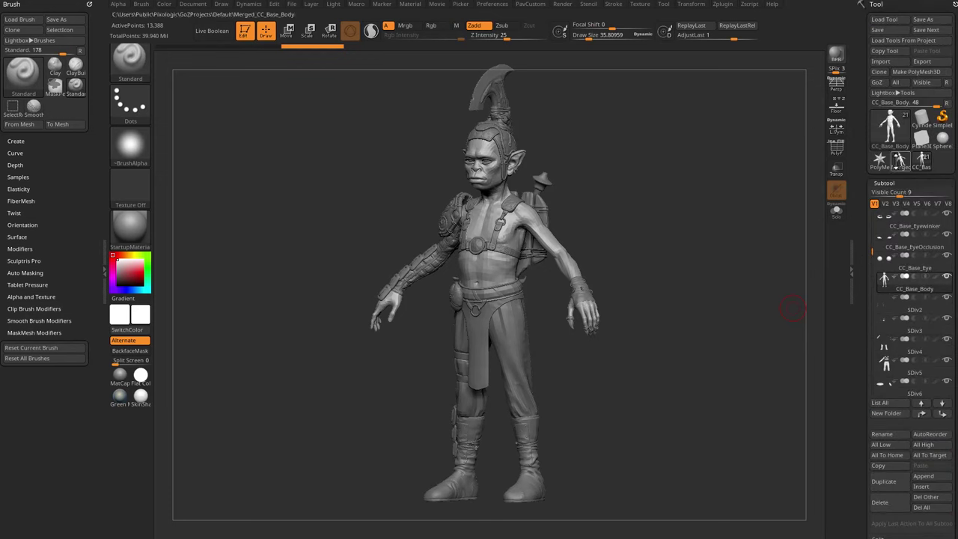
mouse_move(900, 160)
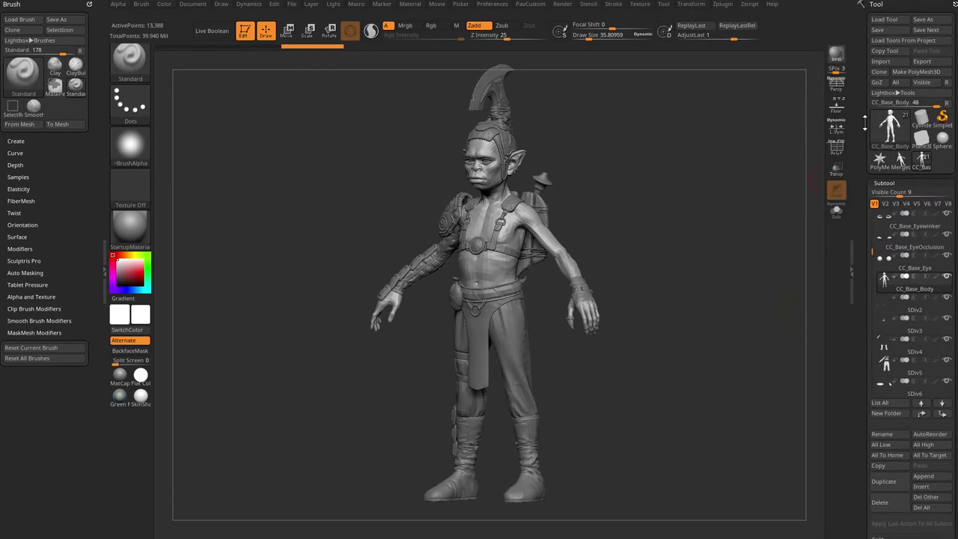
click(901, 160)
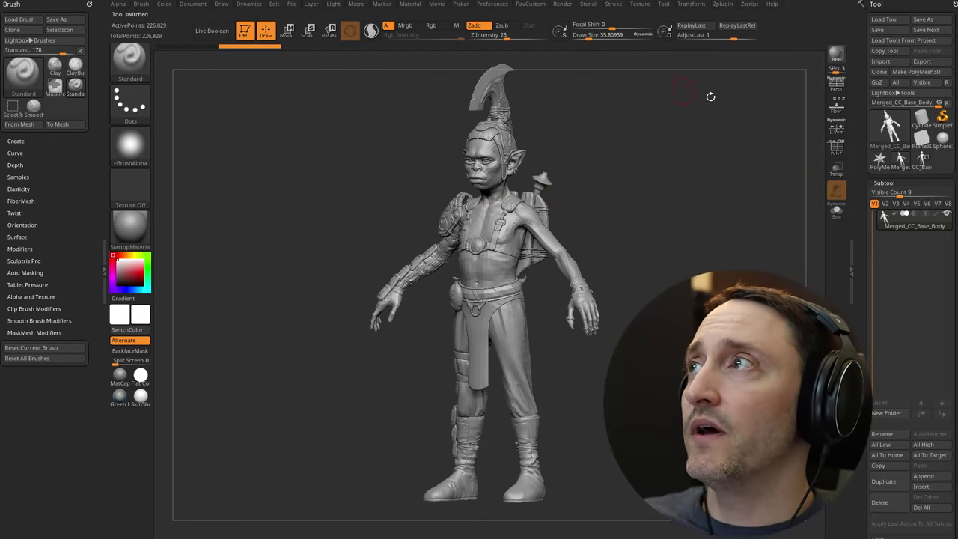
Step: Inspect the merged goblin mesh, displaying its wireframe and checking the body and gear from several angles
key(shift+f)
alt+drag(632, 205, 479, 285)
alt+drag(480, 59, 749, 215)
key(shift+f)
mouse_move(711, 170)
mouse_down()
mouse_move(702, 160)
mouse_move(685, 175)
mouse_move(496, 169)
mouse_up()
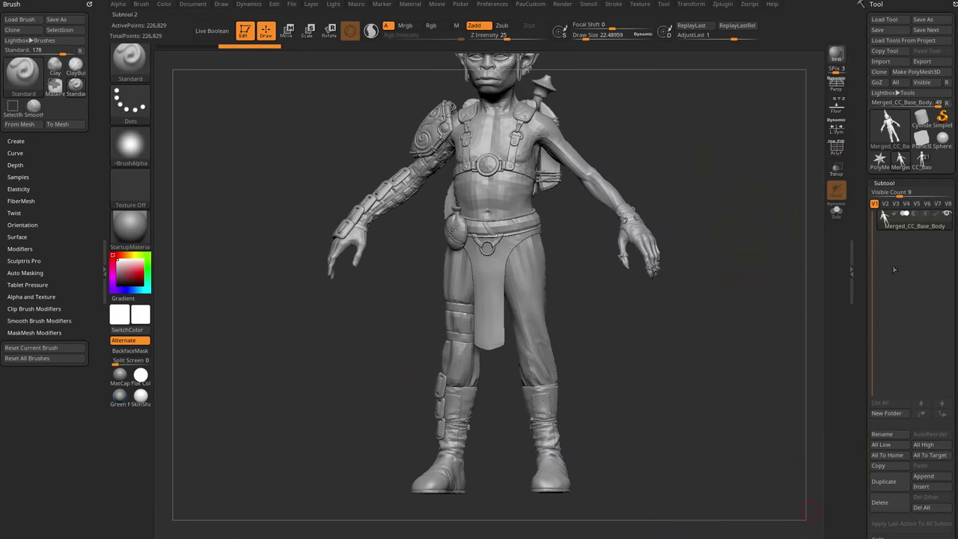
Step: Delete the merged tool and return to the CC_Base_Body tool with its separate subtools
click(881, 503)
click(848, 524)
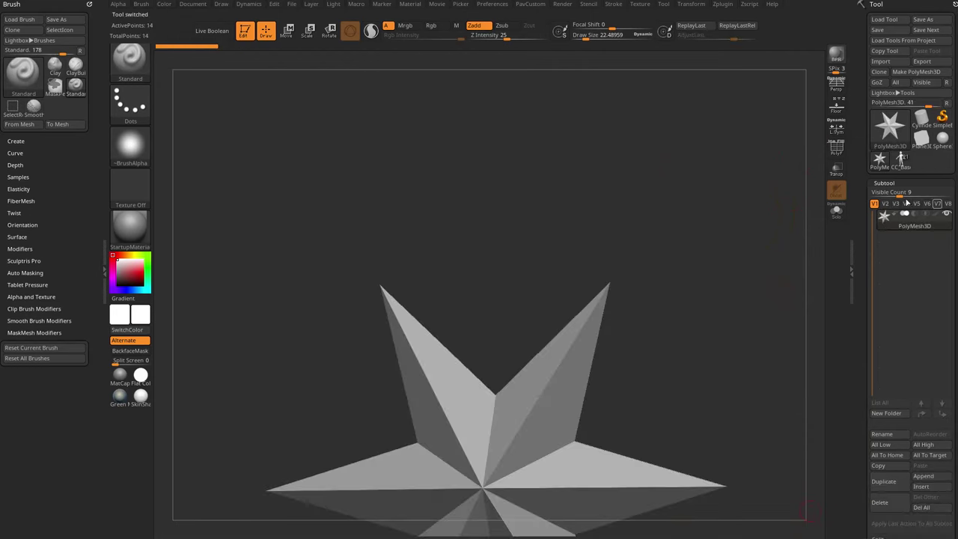
click(902, 160)
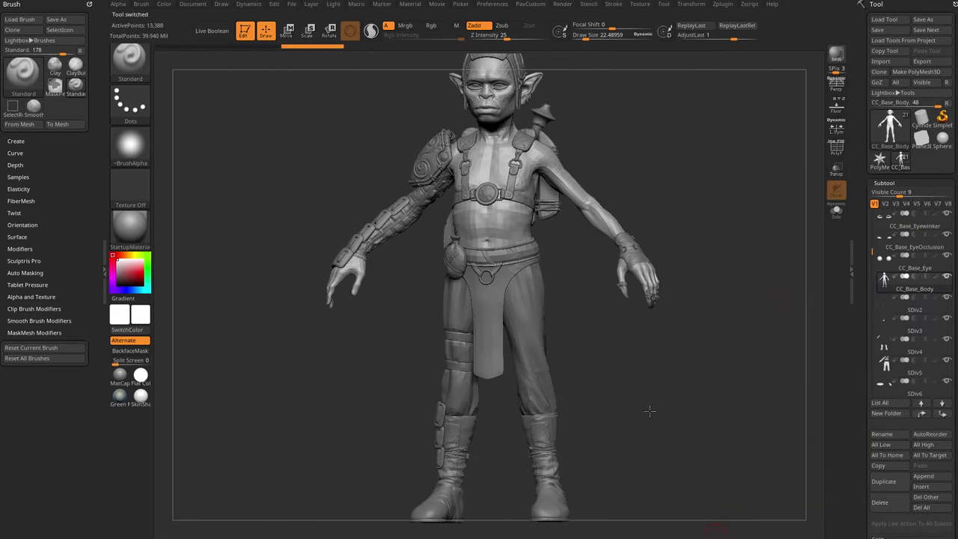
drag(650, 410, 621, 411)
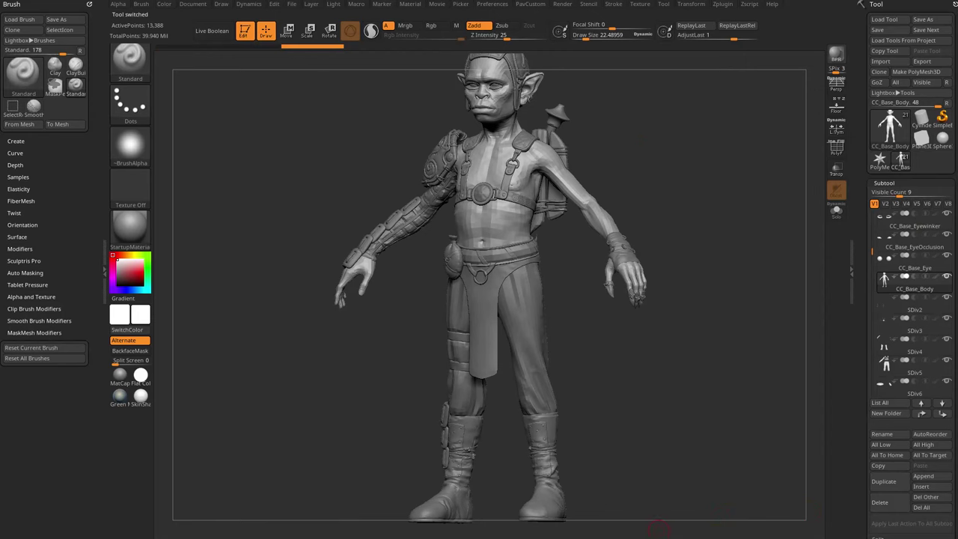
Step: Switch to the browser, view the ZBrush Mesh & Reallusion Character Creator Workflow playlist, and return to ZBrush
click(758, 534)
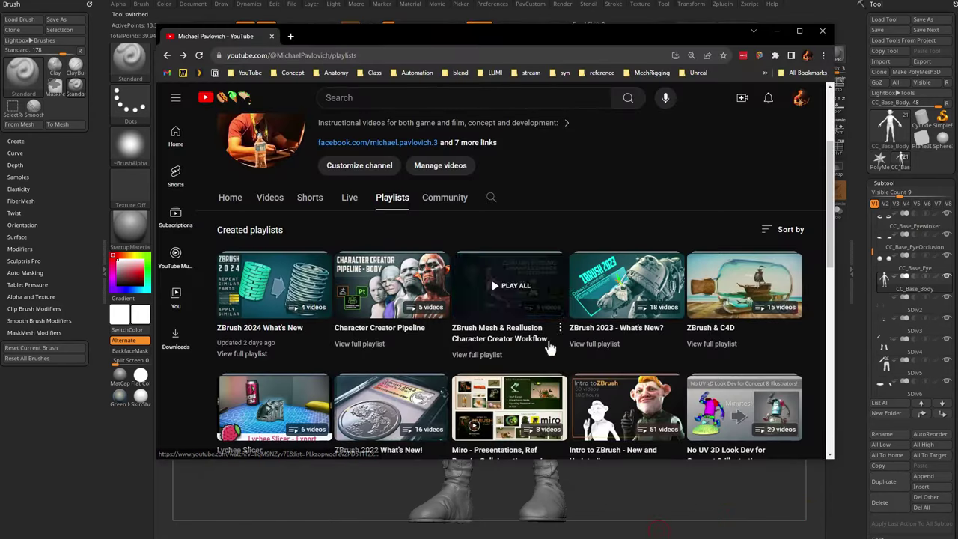
click(477, 355)
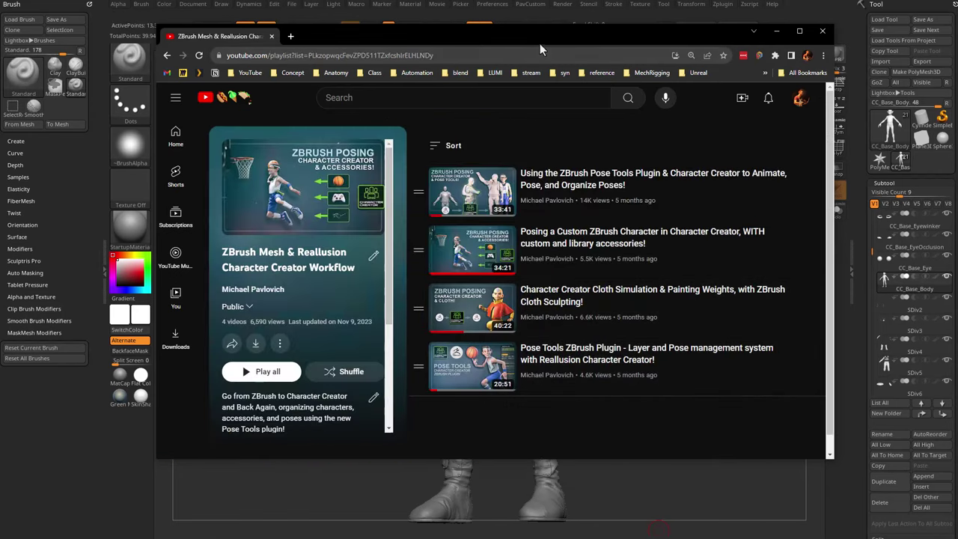
key(alt+Tab)
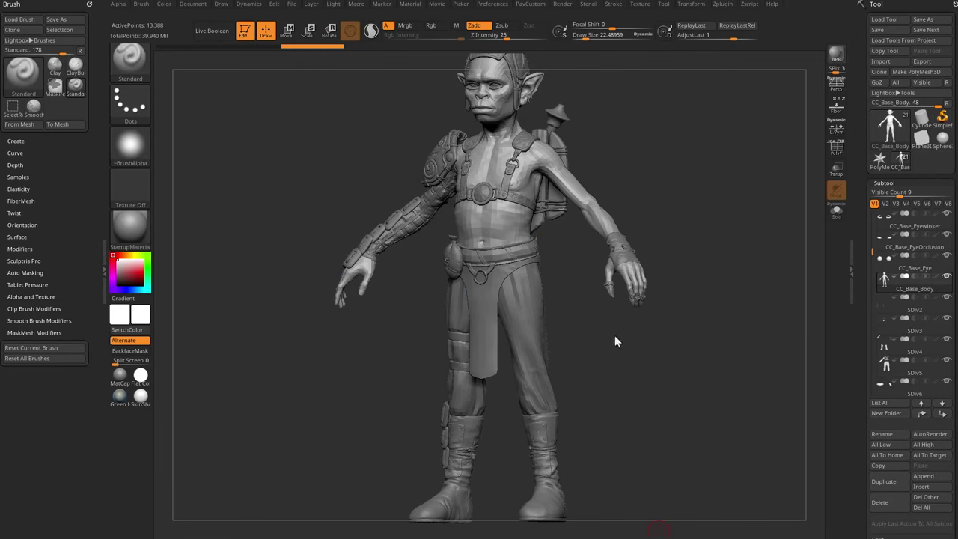
Step: Select the Loincloth subtool and open its UV Map settings
drag(630, 343, 576, 370)
alt+click(474, 314)
drag(857, 299, 855, 174)
drag(860, 284, 866, 112)
drag(874, 352, 871, 299)
shift+click(871, 375)
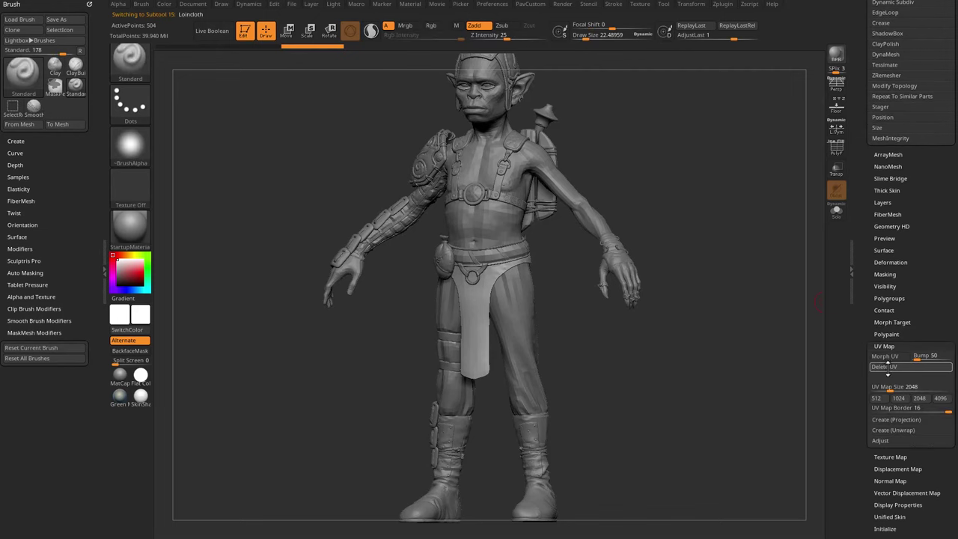
Step: Preview the loincloth's UV layout in isolation with Morph UV, and restore its 3D shape alongside the other subtools
click(889, 359)
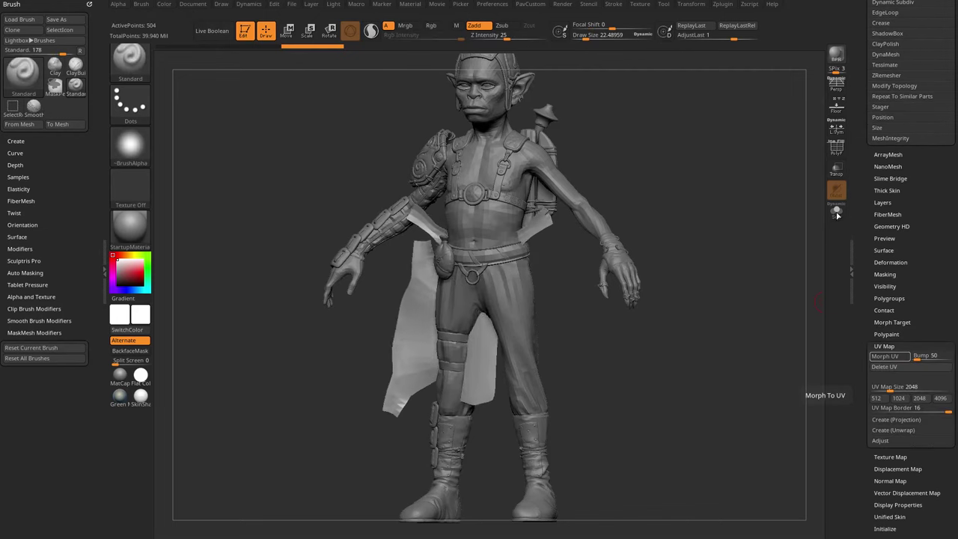
click(836, 211)
drag(742, 304, 502, 326)
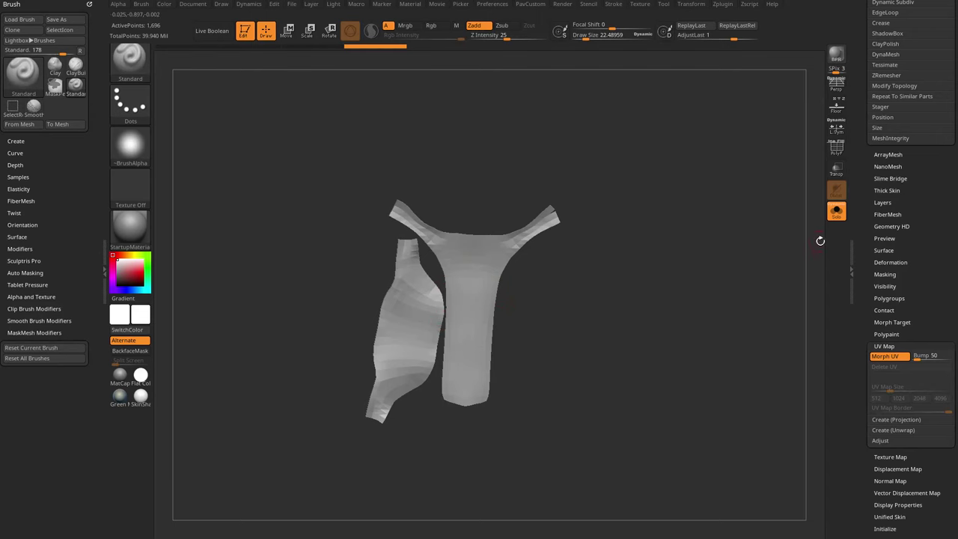
click(886, 356)
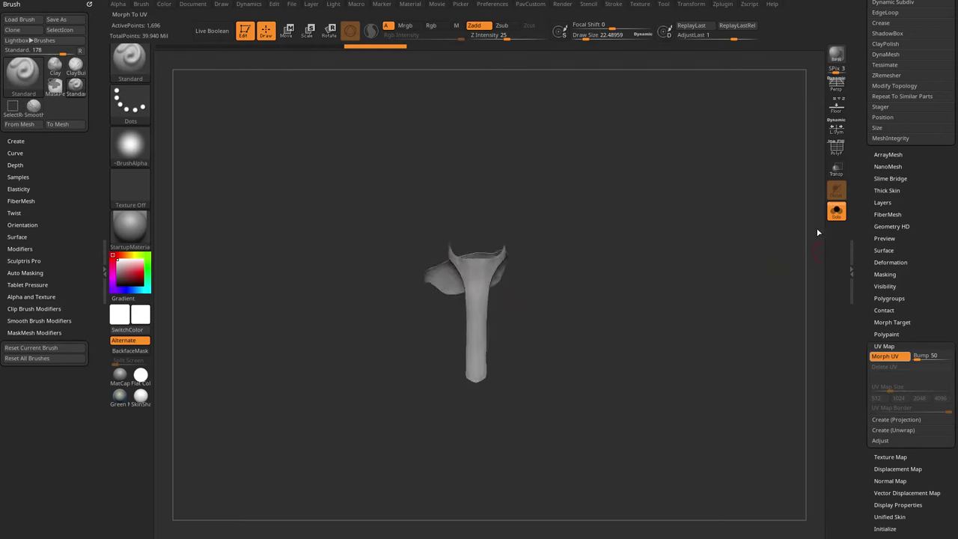
click(837, 211)
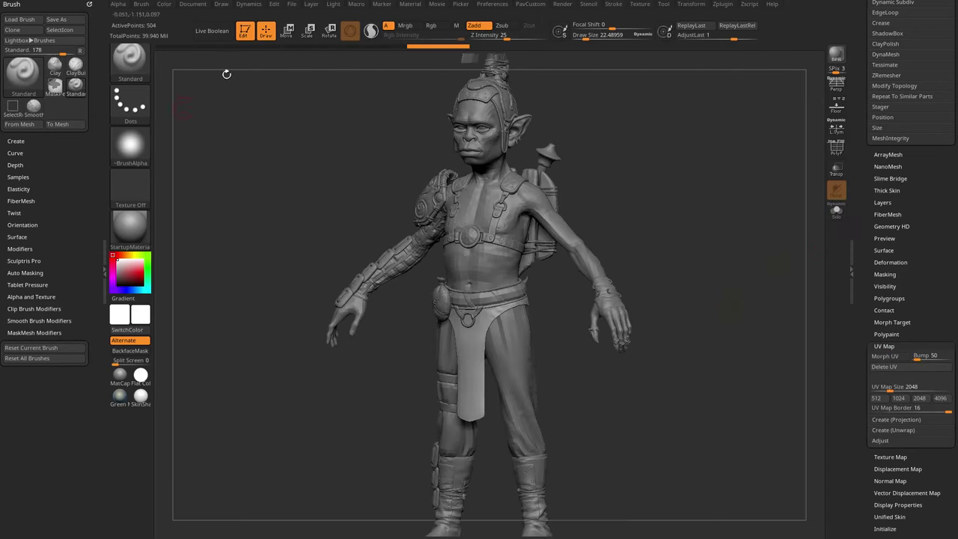
Step: Look at the UV Master plugin's unwrap options for the loincloth
click(721, 5)
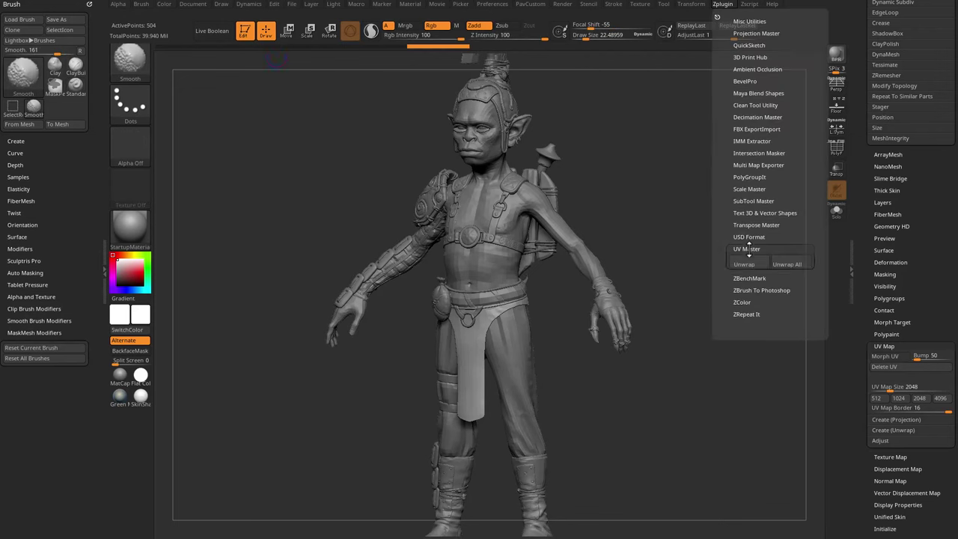
click(751, 253)
key(s)
click(736, 262)
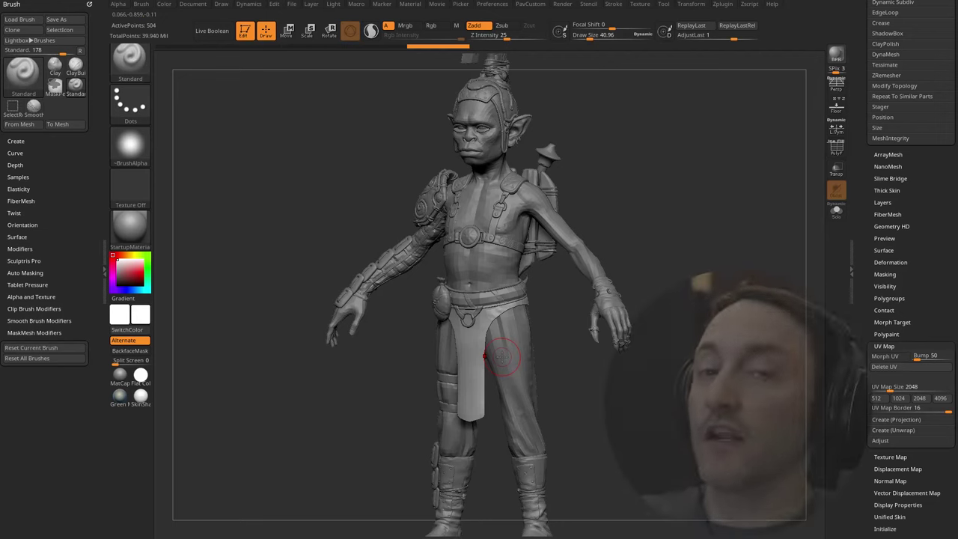
Step: Preview the loincloth's sculpted detail at subdivision level 6, and return it to level 1
drag(875, 214, 868, 329)
click(905, 343)
right_drag(576, 250, 748, 292)
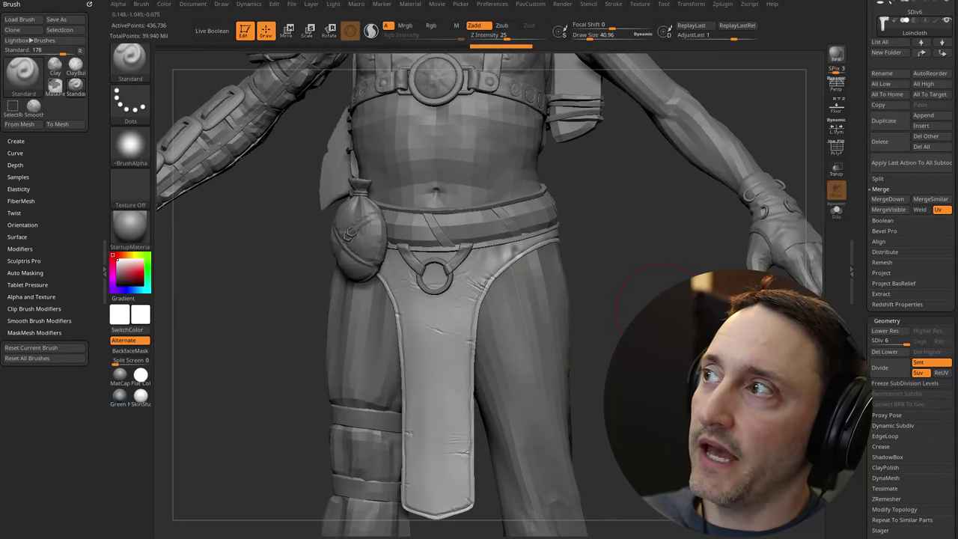
click(873, 342)
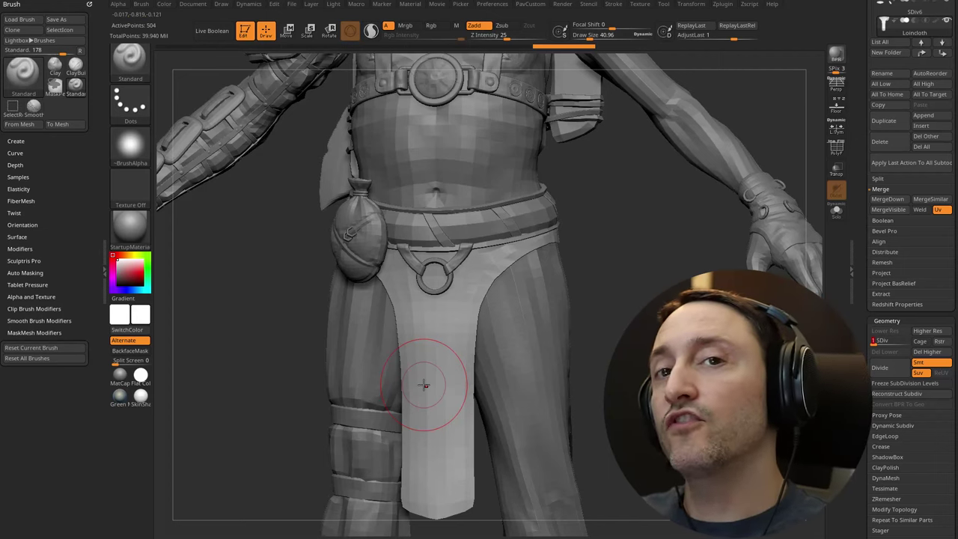
Step: Set the brush draw size to about 27 and frame the whole character from the front
mouse_move(548, 327)
ctrl+right_down()
mouse_move(587, 336)
mouse_move(593, 357)
ctrl+right_up()
key(s)
drag(584, 362, 592, 364)
right_drag(592, 364, 471, 327)
mouse_move(592, 361)
right_down()
mouse_move(588, 376)
mouse_move(574, 360)
right_up()
key(f)
shift+right_drag(716, 323, 779, 314)
Step: Select the SDiv2 subtool and set the brush draw size to about 44
drag(852, 261, 881, 297)
mouse_move(874, 249)
mouse_down()
mouse_move(869, 215)
mouse_move(867, 259)
mouse_up()
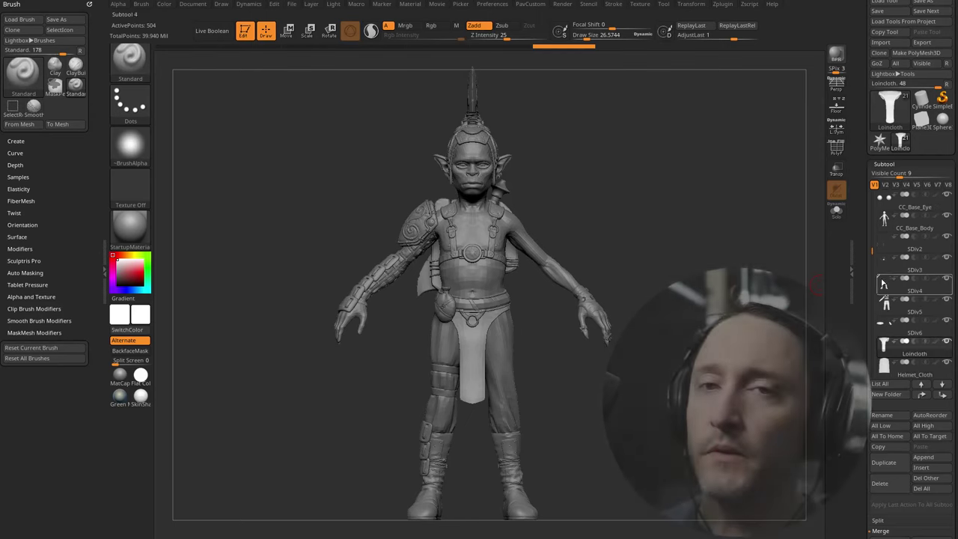
click(899, 242)
right_drag(749, 299, 704, 299)
drag(586, 36, 593, 35)
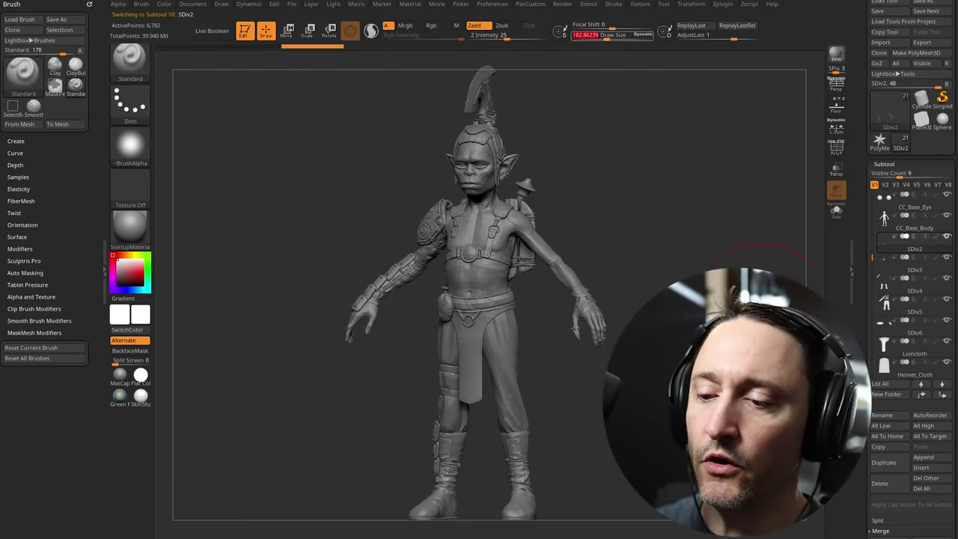
alt+right_drag(674, 225, 655, 225)
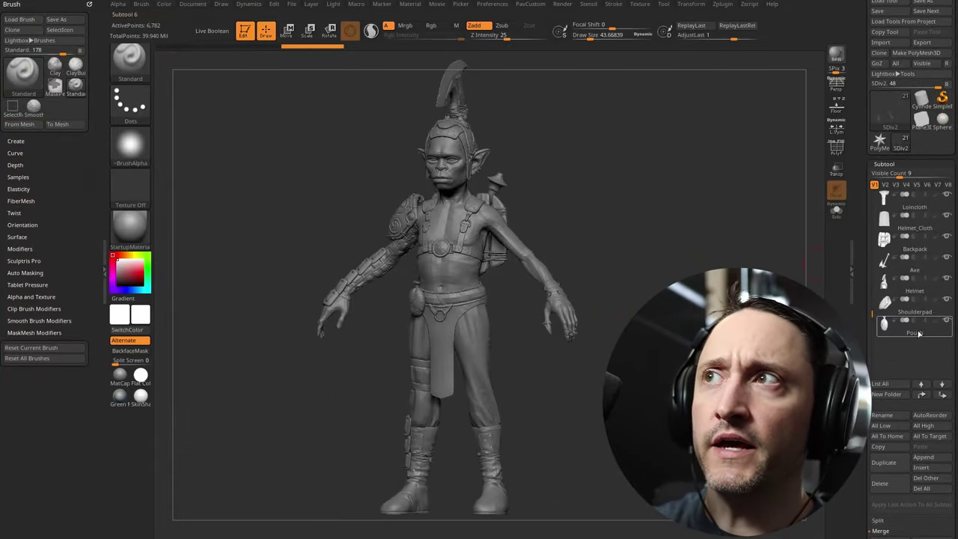
Step: Select the Helmet subtool and bring its geometry subdivision settings into view
click(902, 283)
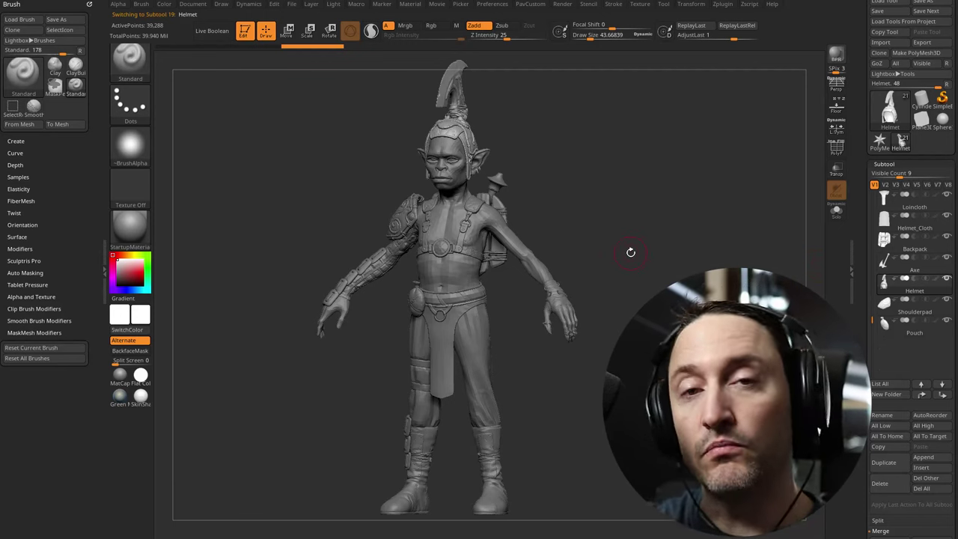
drag(615, 226, 665, 226)
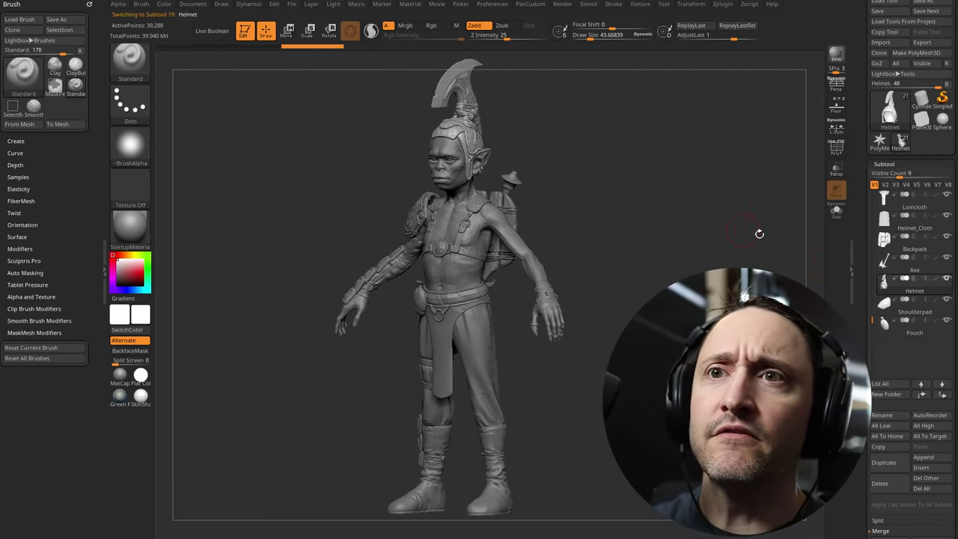
drag(860, 304, 861, 133)
scroll(904, 395, down, 3)
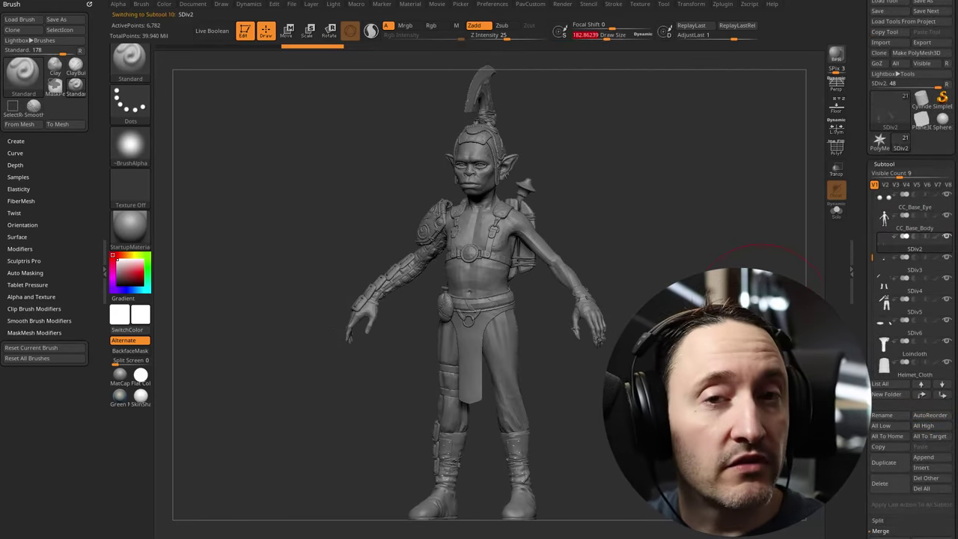
Step: Look through the subtools from the SDiv groups down to the Axe
alt+drag(569, 225, 550, 225)
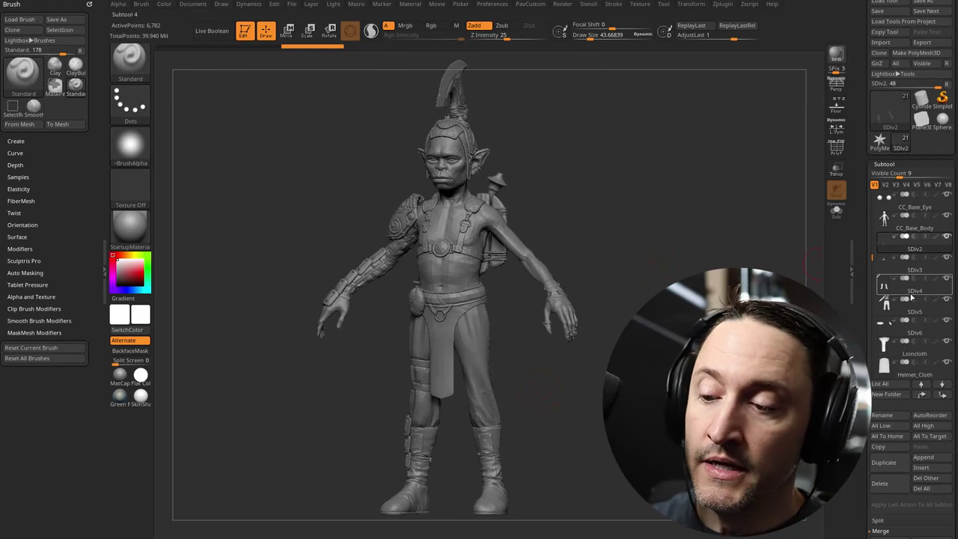
click(888, 310)
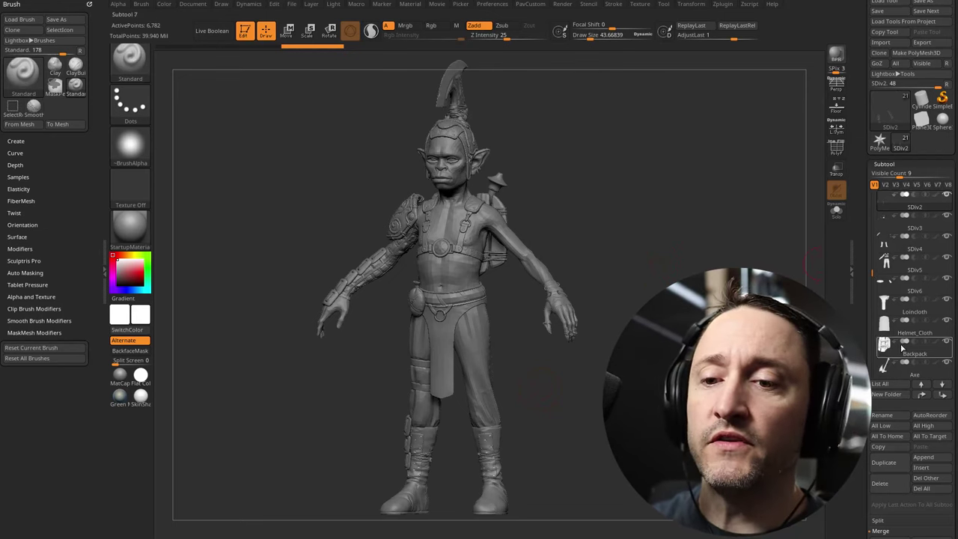
drag(873, 274, 870, 314)
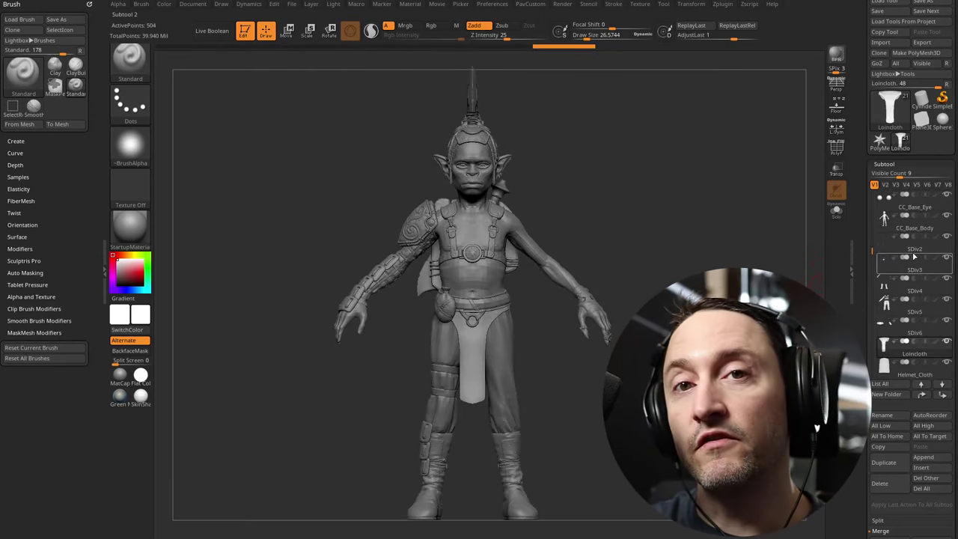
Step: Select the SDiv2 subtool and enlarge the brush draw size to about 55
click(891, 254)
drag(809, 254, 747, 241)
key(])
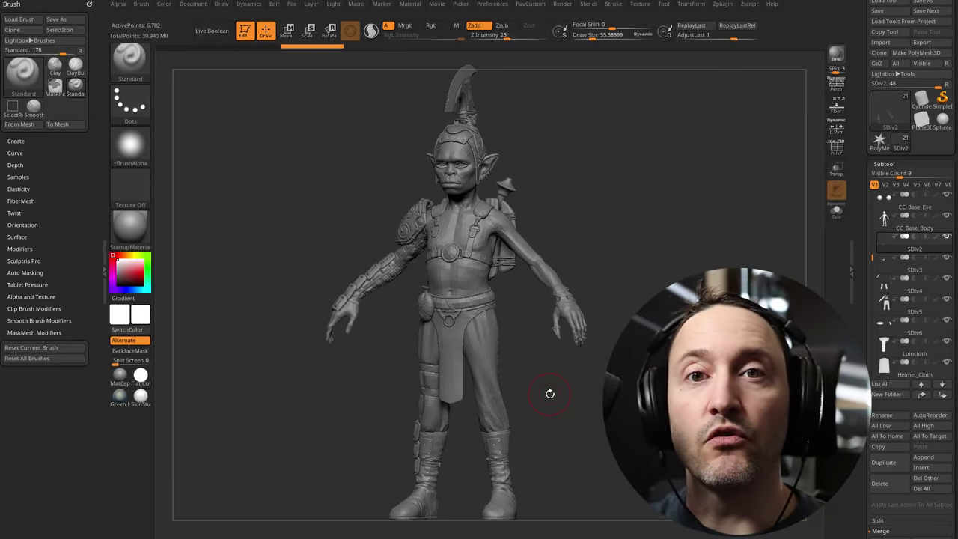
Step: Switch to Character Creator, play the goblin's DanceTurn_M animation, and return to ZBrush
drag(635, 219, 688, 263)
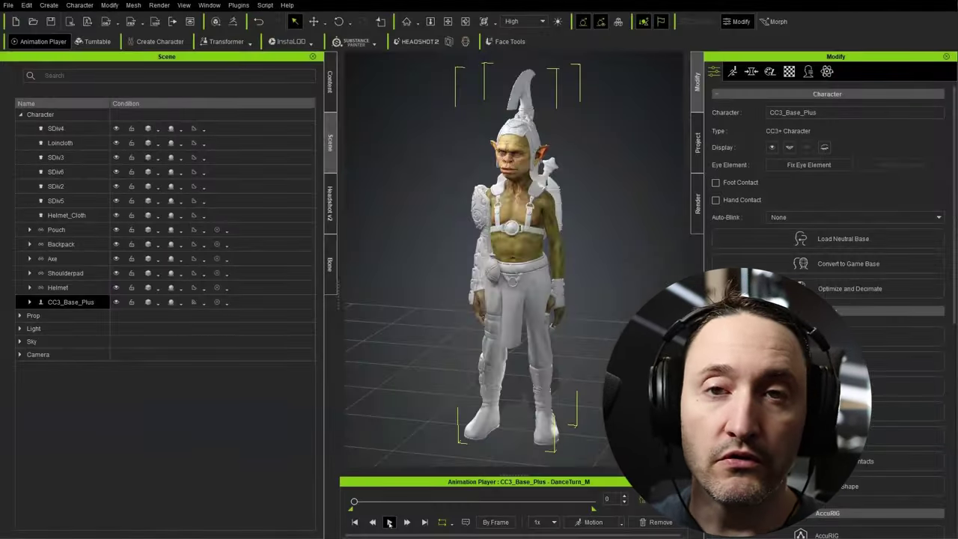
click(390, 523)
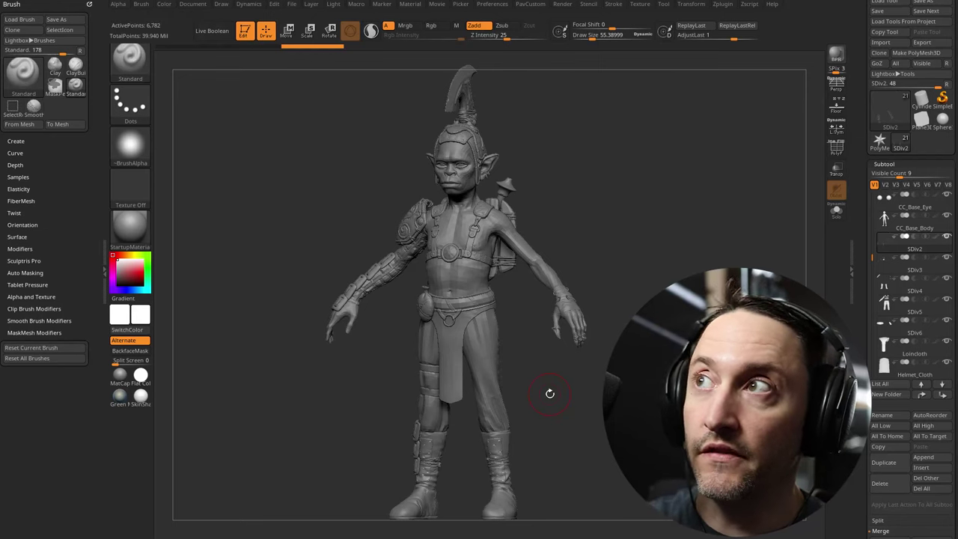
alt+drag(661, 266, 653, 262)
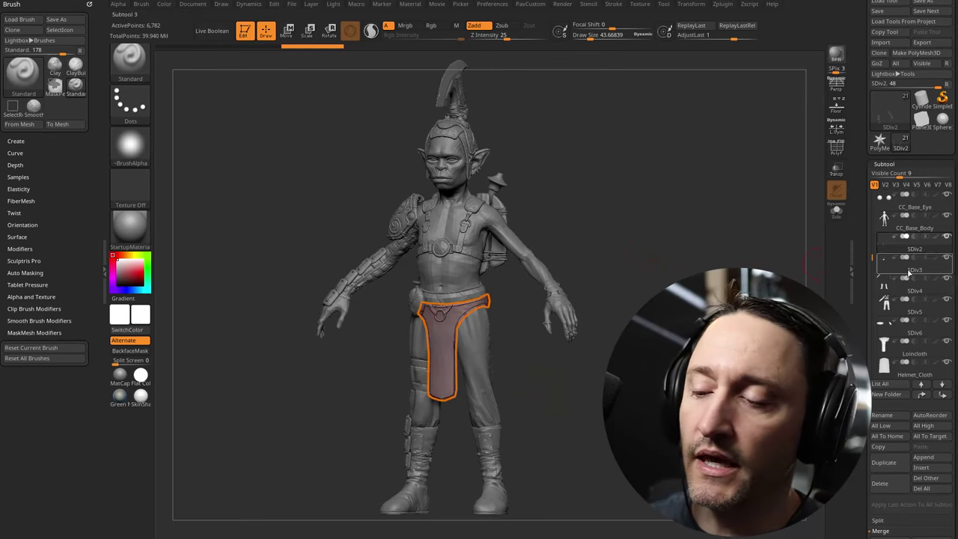
Step: Review the list of body and gear subtools and select SDiv2 again
drag(873, 261, 873, 277)
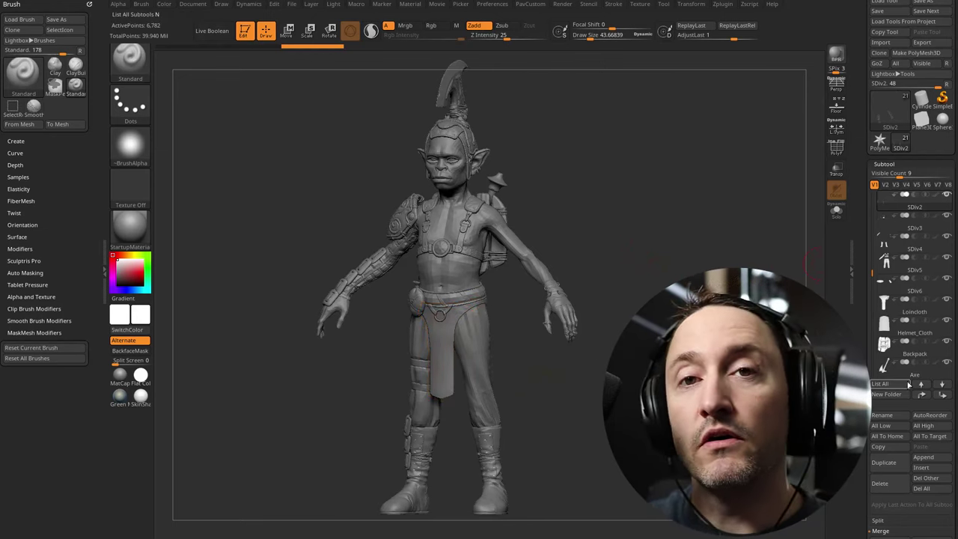
scroll(906, 344, down, 5)
click(896, 301)
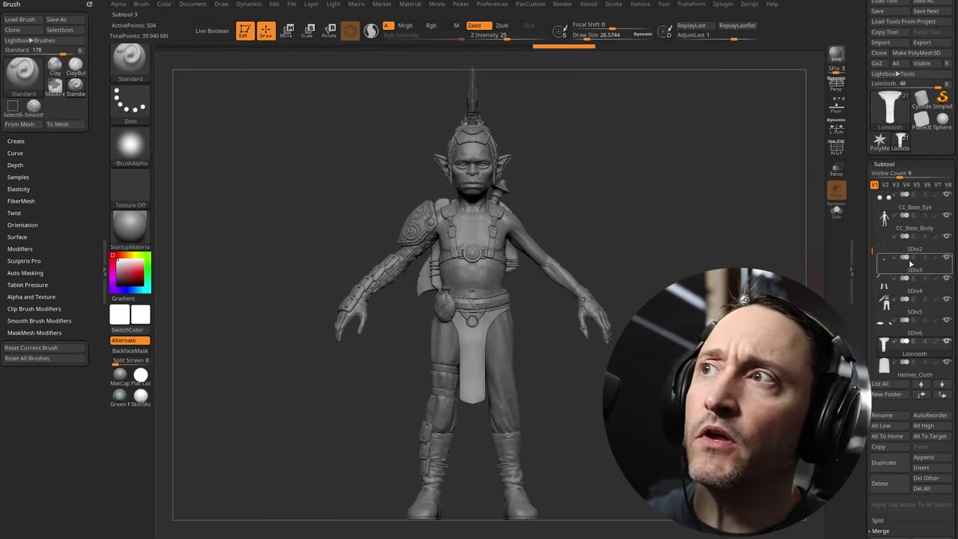
click(910, 240)
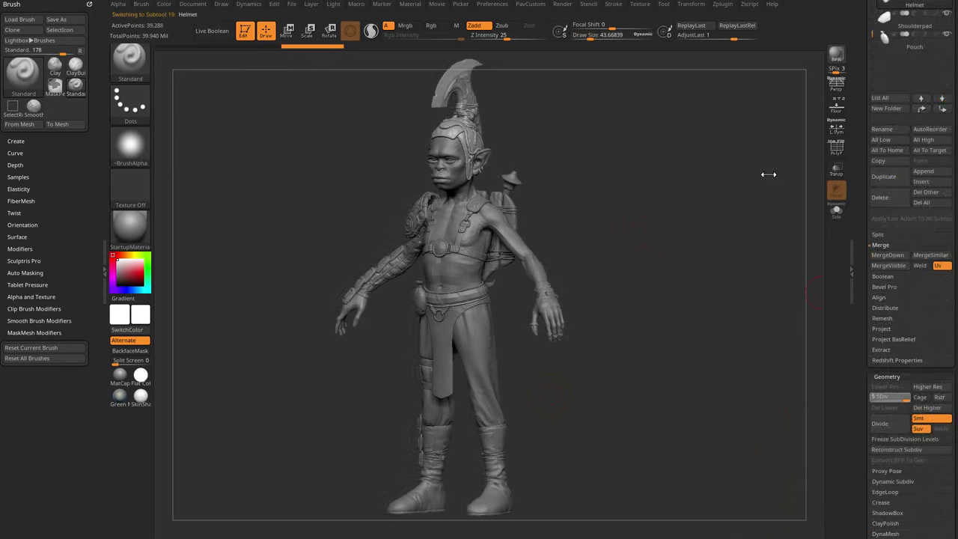
Step: Isolate the helmet with its polyframe displayed and inspect it at subdivision level 1
click(837, 211)
drag(713, 302, 684, 320)
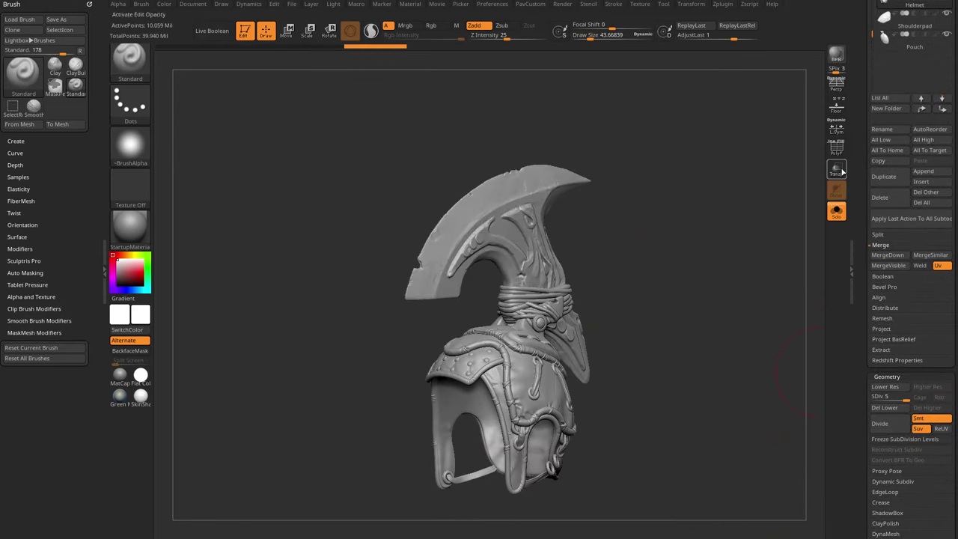
click(838, 148)
drag(906, 399, 868, 399)
drag(723, 409, 648, 356)
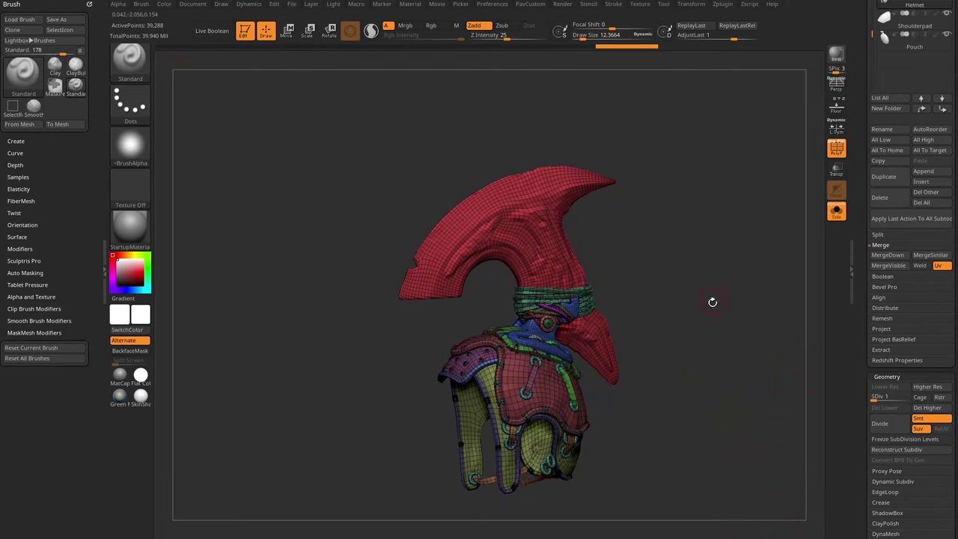
drag(713, 301, 433, 272)
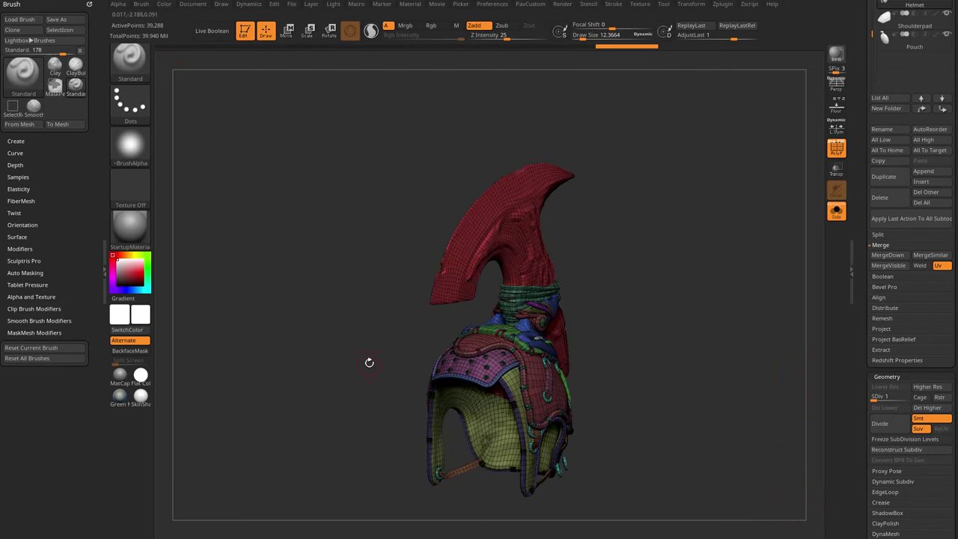
Step: Raise the helmet to subdivision level 5 and show it with the rest of the character without the polyframe
drag(883, 394, 903, 395)
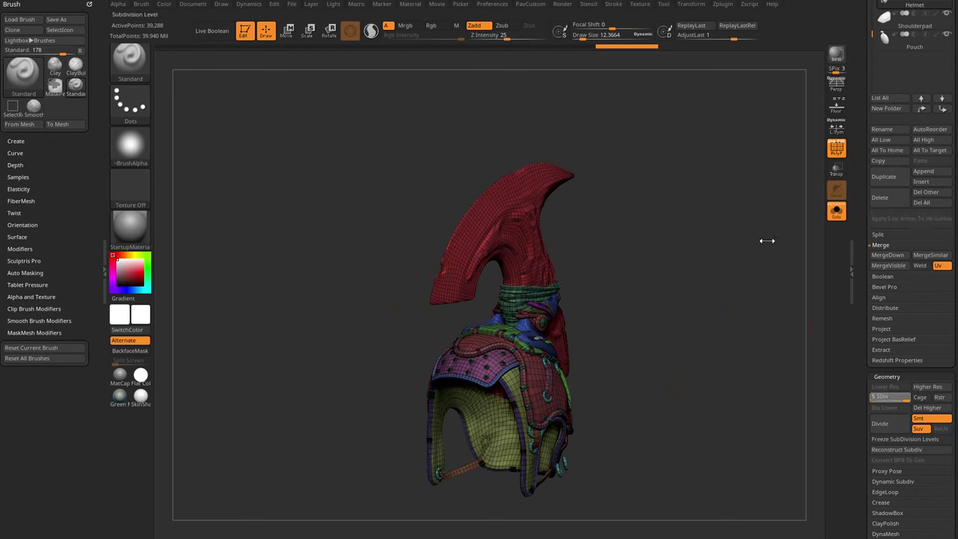
drag(582, 231, 504, 261)
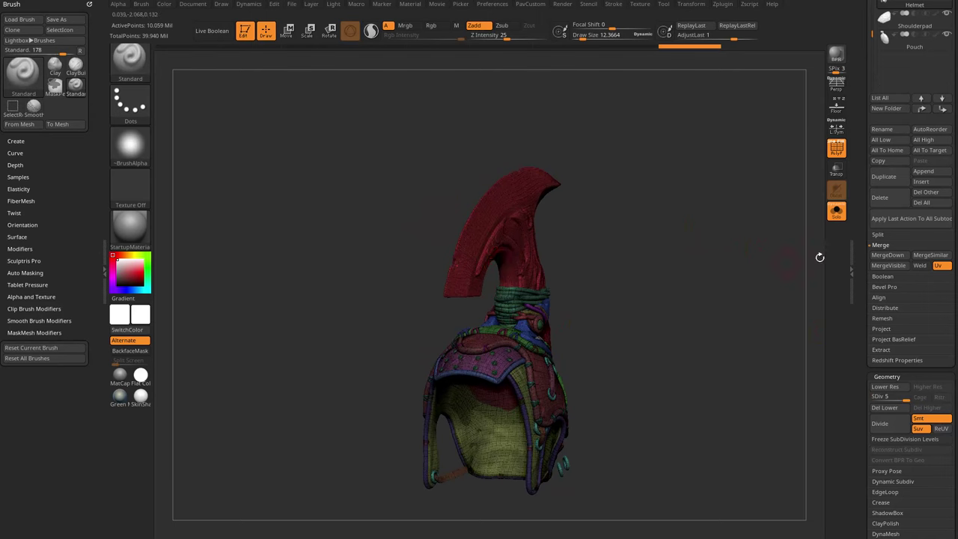
scroll(910, 315, up, 5)
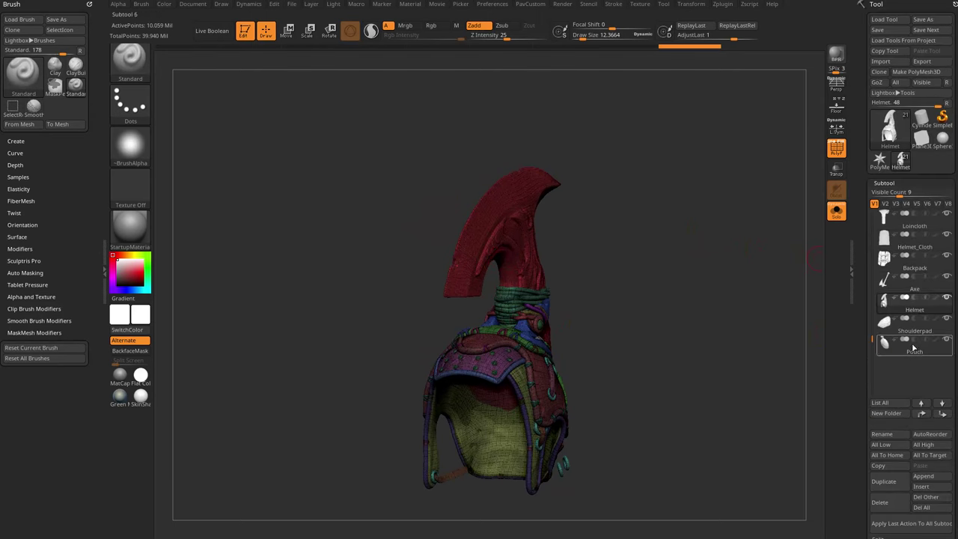
drag(872, 337, 869, 265)
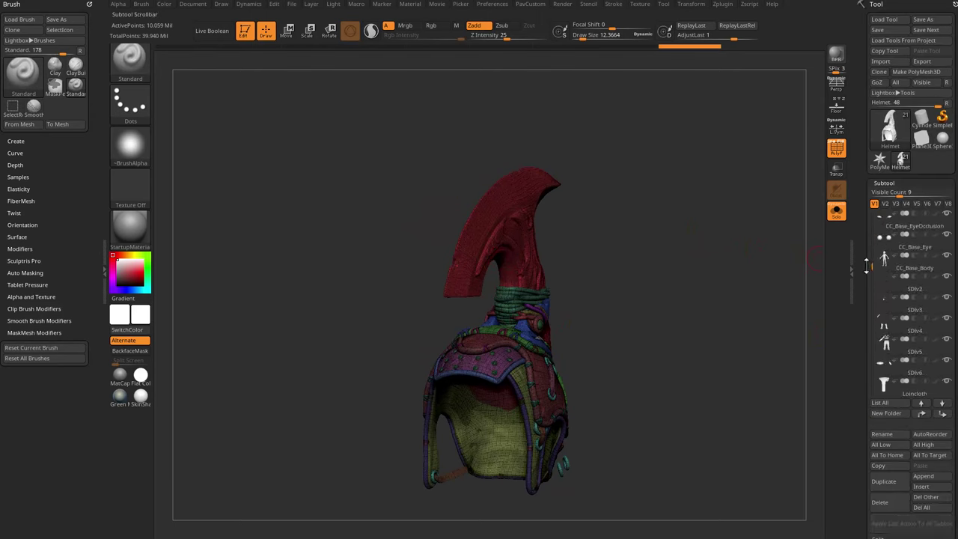
click(837, 212)
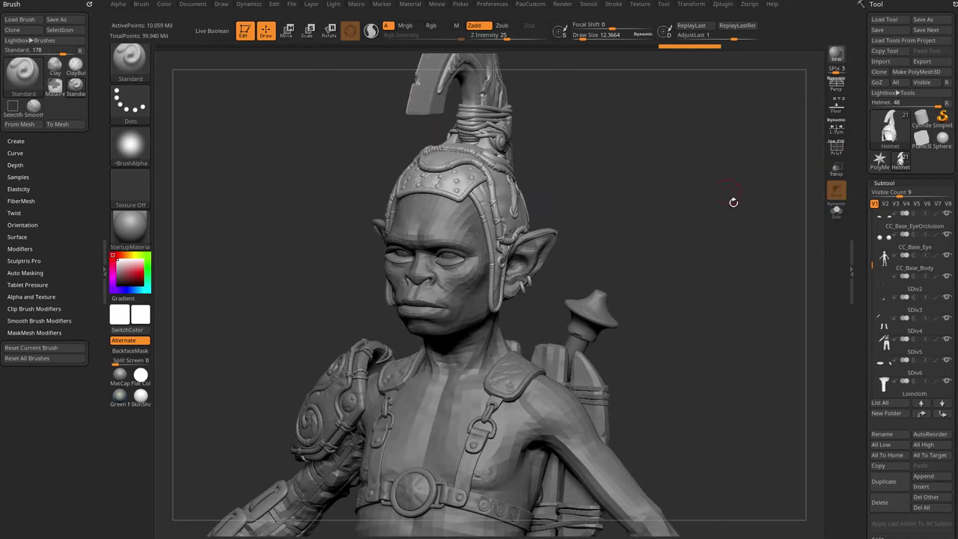
Step: Select the SDiv2 subtool, show it in isolation, and set the brush draw size to about 15
key(s)
click(915, 289)
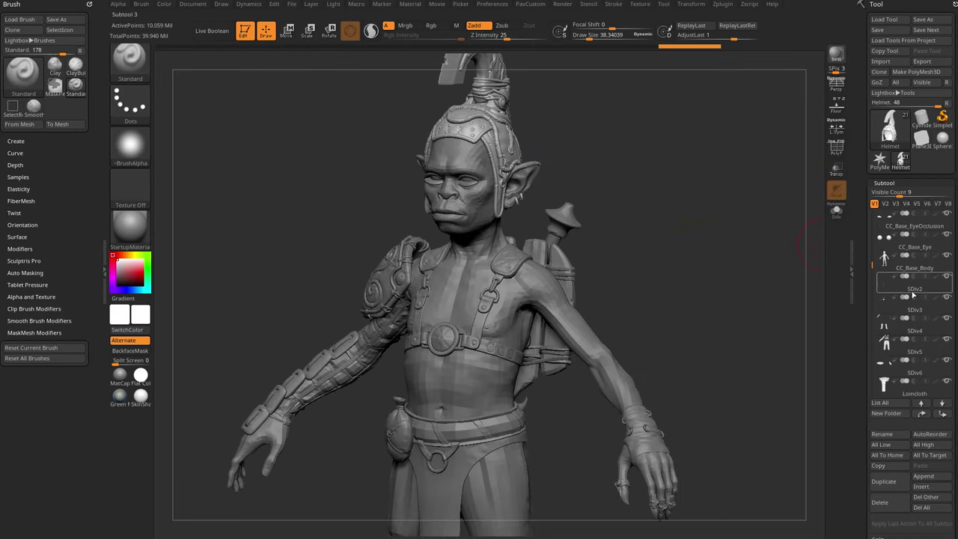
alt+drag(767, 334, 777, 252)
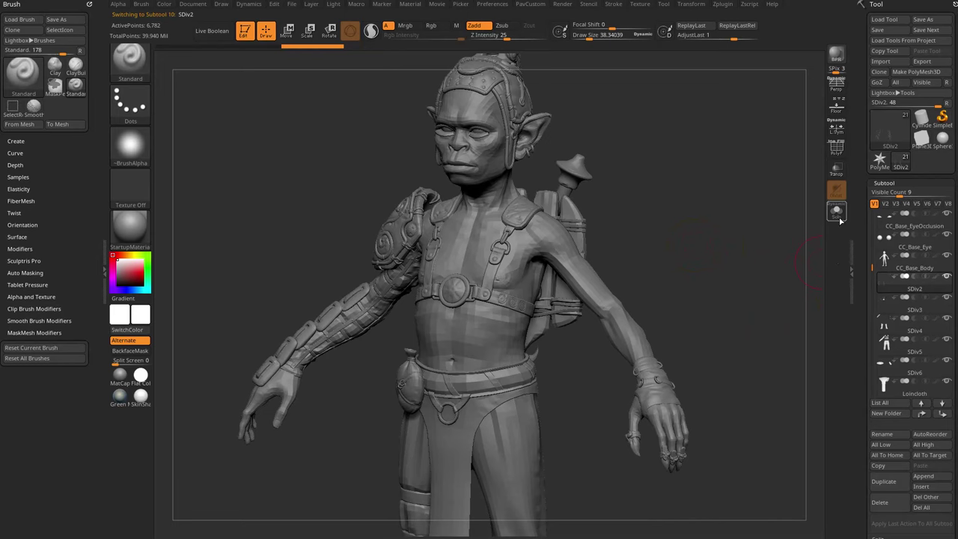
click(838, 216)
key(s)
mouse_move(706, 309)
alt+mouse_down()
mouse_move(733, 319)
mouse_move(659, 339)
alt+mouse_up()
drag(708, 321, 721, 330)
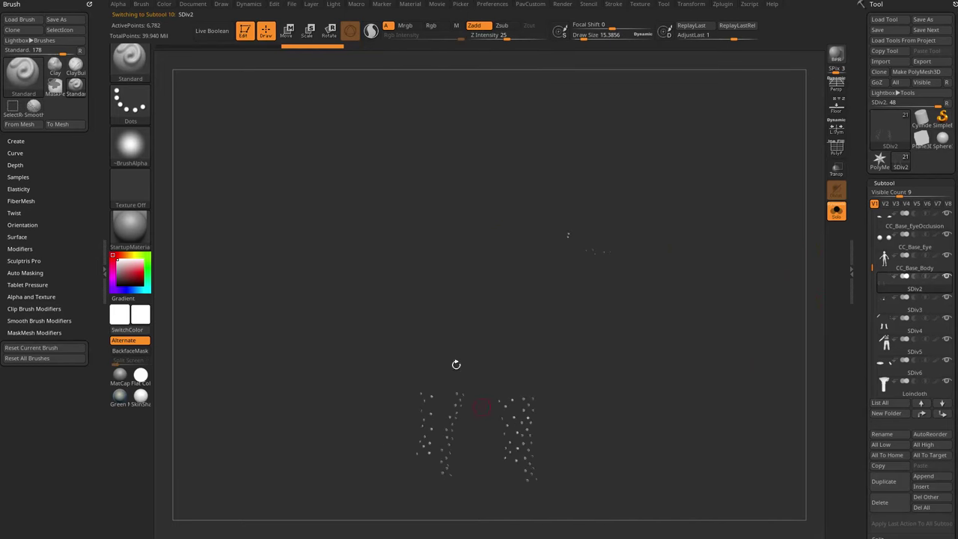
Step: Preview the SDiv2 pieces at subdivision level 2, and return them to level 1
drag(864, 310, 863, 171)
click(901, 117)
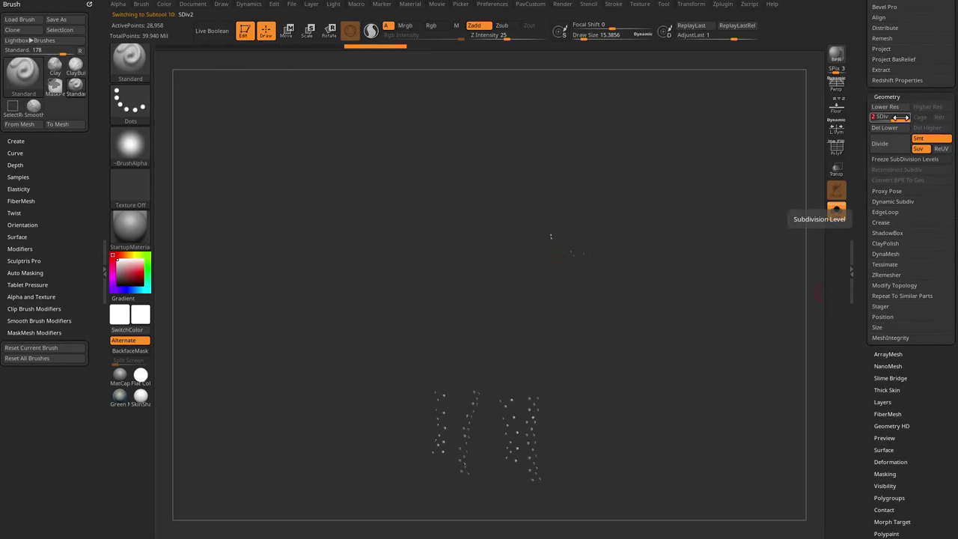
drag(901, 118, 873, 118)
drag(859, 151, 858, 290)
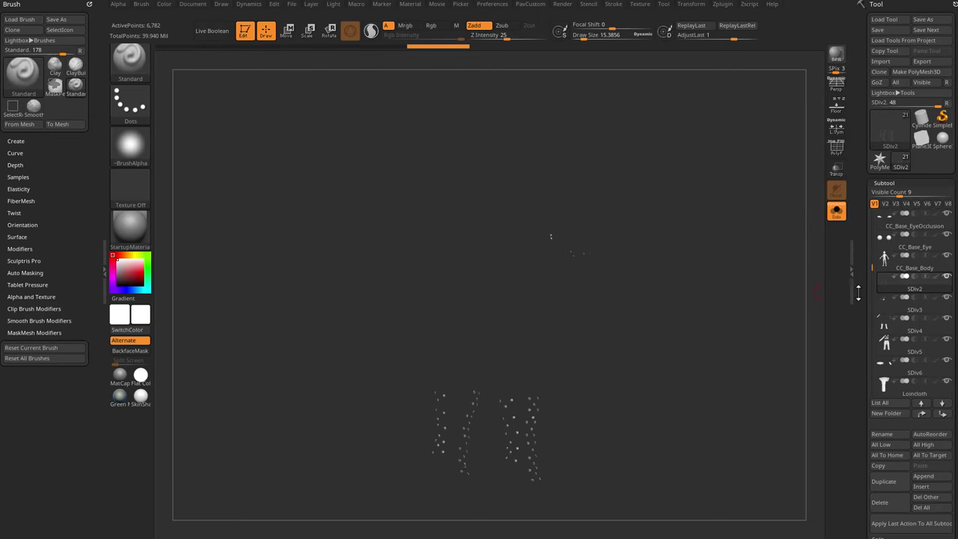
Step: Leave the isolated view of SDiv2 and inspect its small pieces in place on the full character
drag(773, 346, 802, 314)
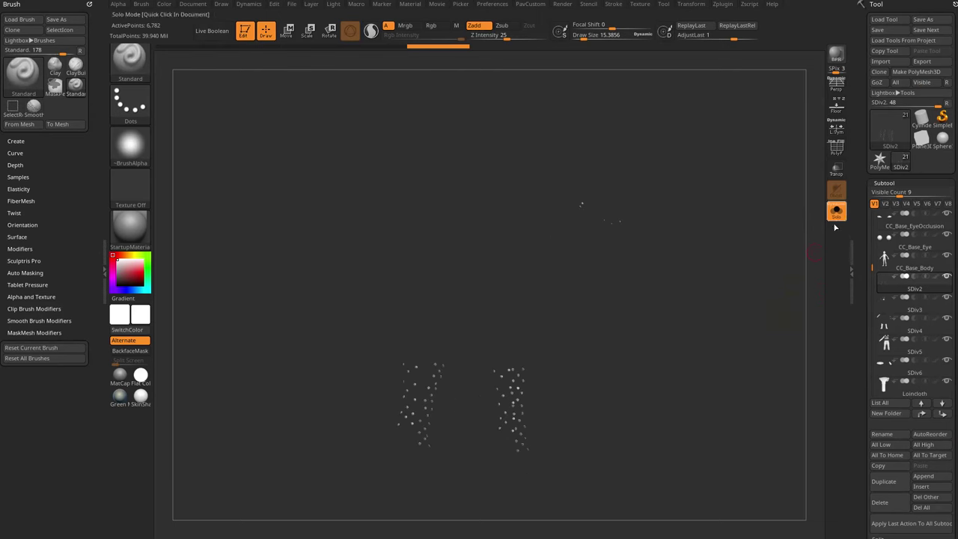
click(837, 215)
alt+drag(580, 265, 757, 280)
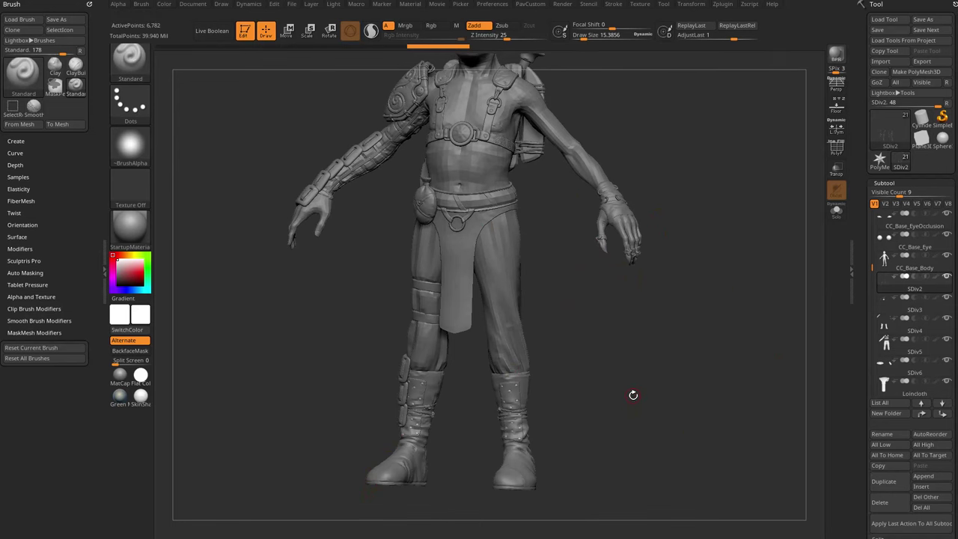
drag(696, 337, 820, 281)
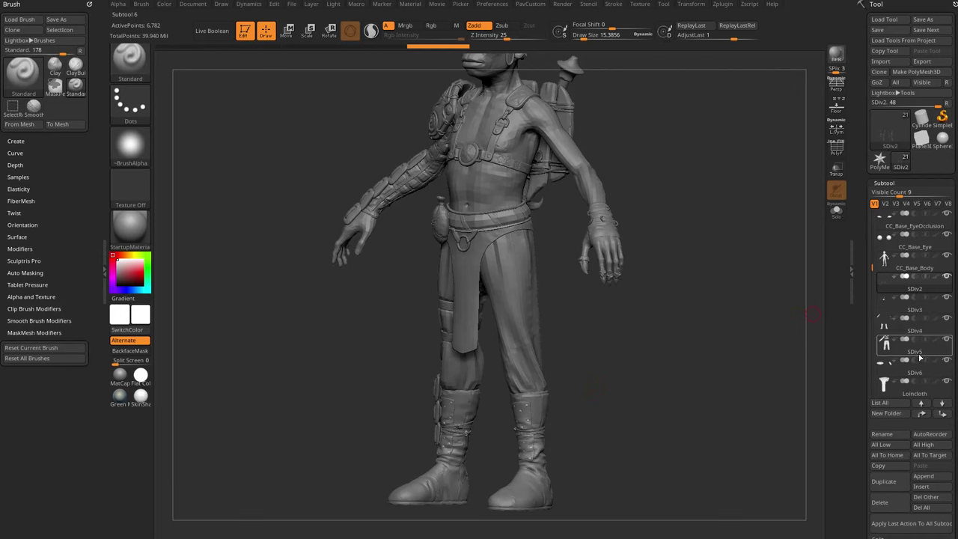
mouse_move(920, 357)
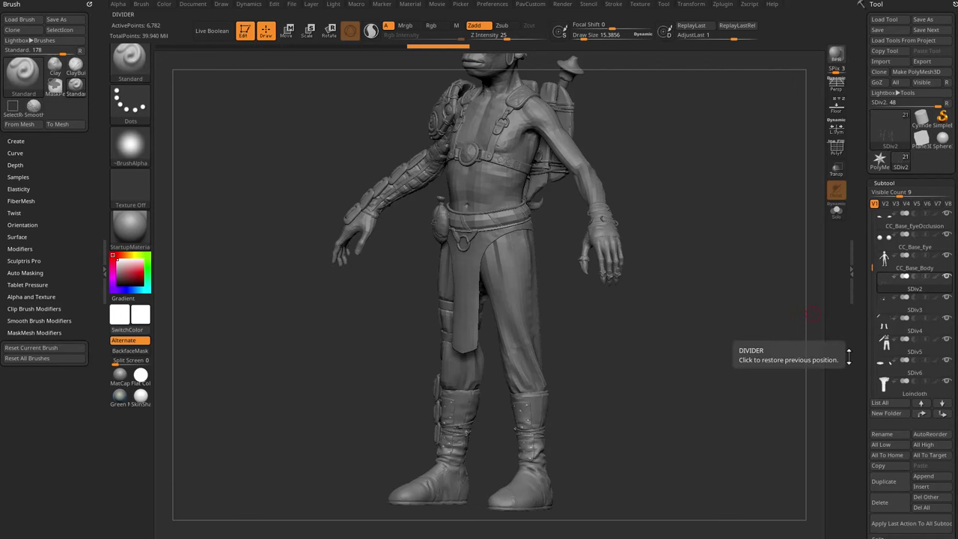
Step: Select the SDiv3 subtool, show it in isolation, and set the brush draw size to about 19
click(915, 303)
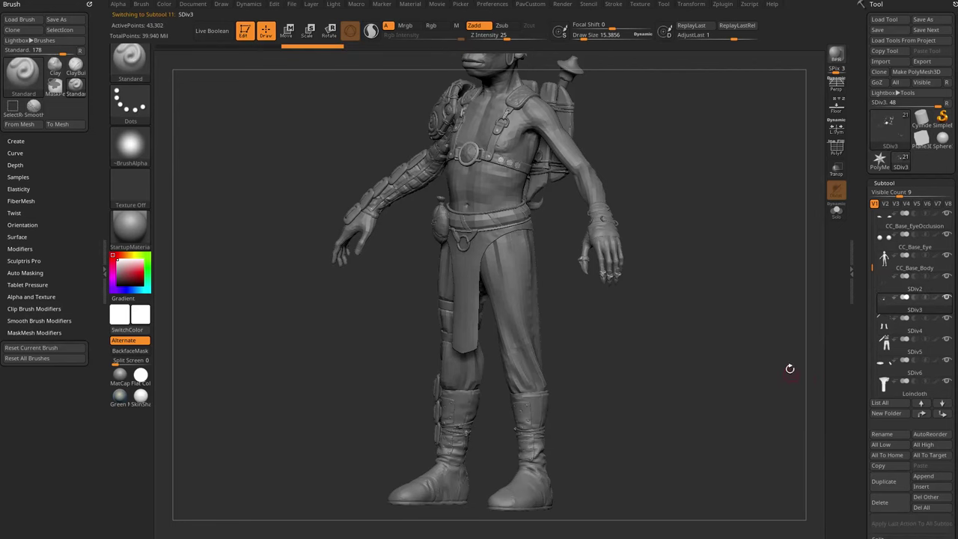
click(838, 215)
mouse_move(749, 285)
alt+mouse_down()
mouse_move(746, 370)
mouse_move(770, 310)
mouse_move(776, 339)
alt+mouse_up()
key(s)
key(s)
mouse_move(750, 303)
mouse_down()
mouse_move(759, 305)
mouse_move(738, 301)
mouse_move(743, 312)
mouse_move(737, 298)
mouse_up()
key(s)
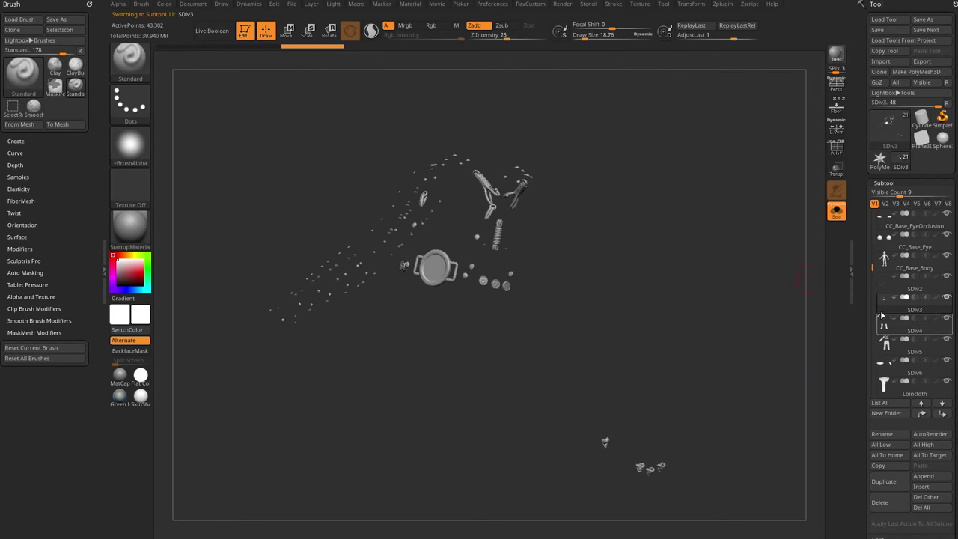
Step: Preview the isolated SDiv3 pieces at subdivision level 2
drag(882, 316, 877, 262)
drag(886, 507, 886, 394)
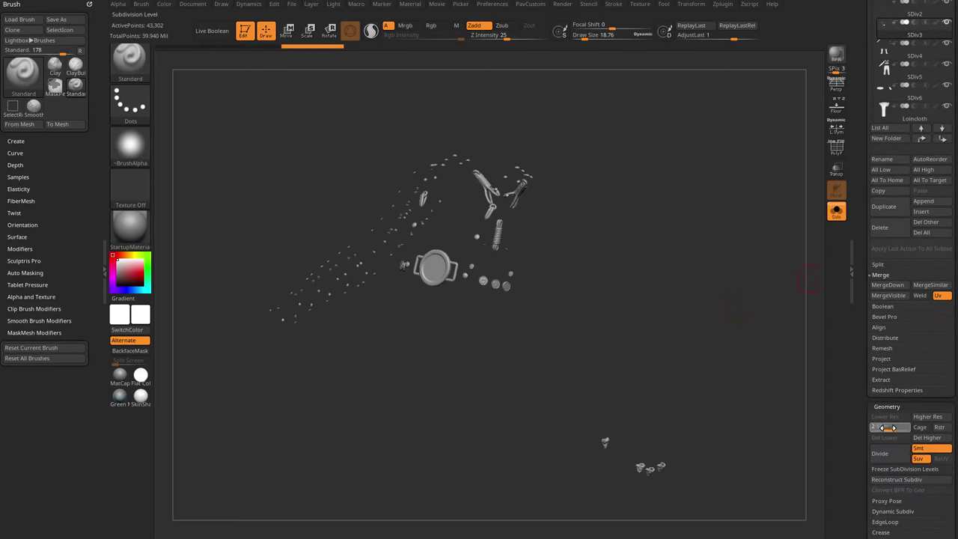
mouse_move(889, 429)
mouse_down()
mouse_move(908, 432)
mouse_move(883, 429)
mouse_up()
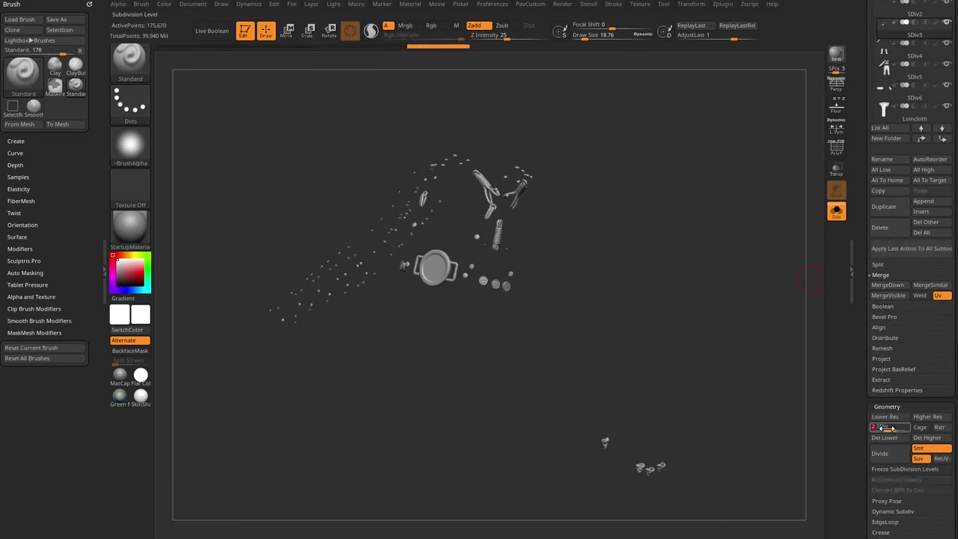
drag(857, 394, 858, 520)
Step: Select the SDiv4 subtool, preview its pieces at higher subdivision levels, and return them to level 1
click(910, 171)
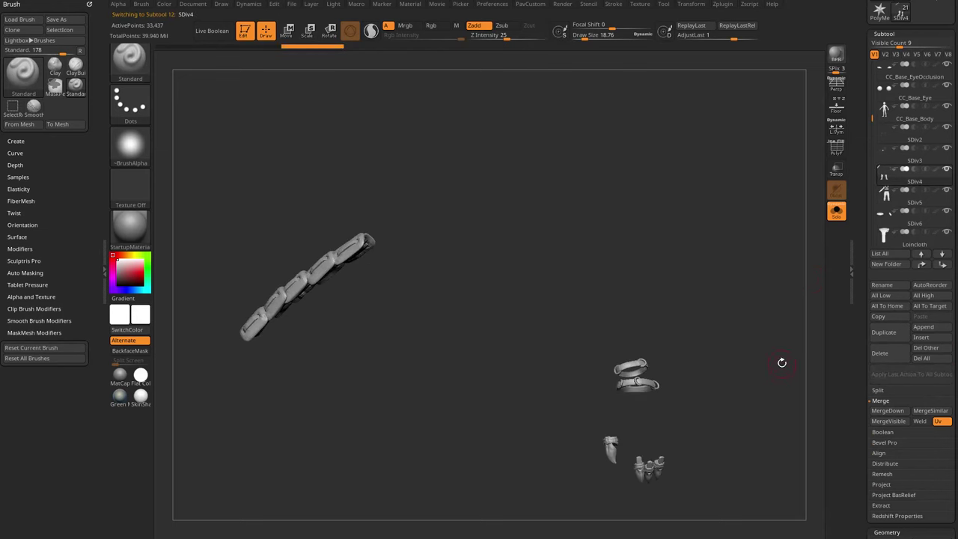
drag(812, 396, 878, 196)
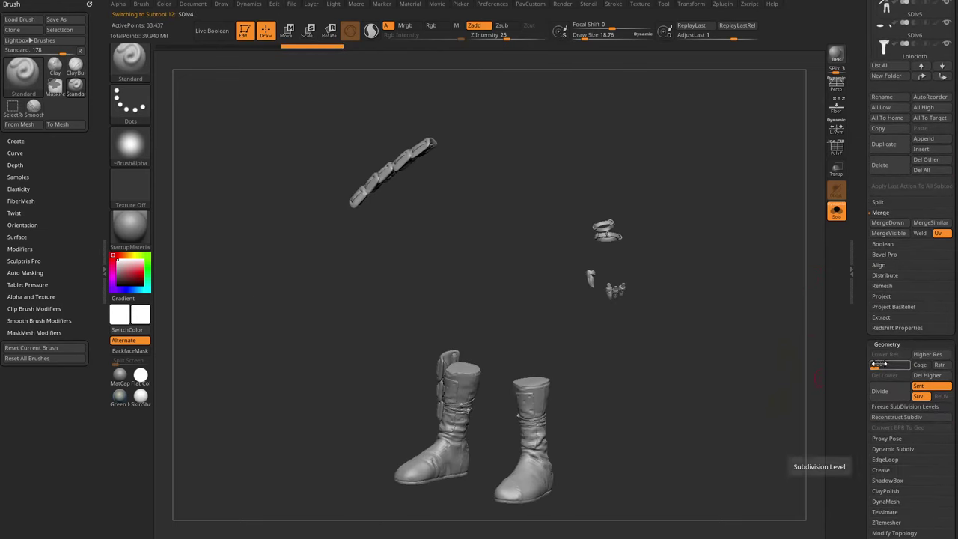
drag(907, 364, 867, 364)
Step: Select the SDiv5 subtool and inspect its trousers, harness and sleeve in isolation
drag(861, 291, 862, 369)
click(915, 216)
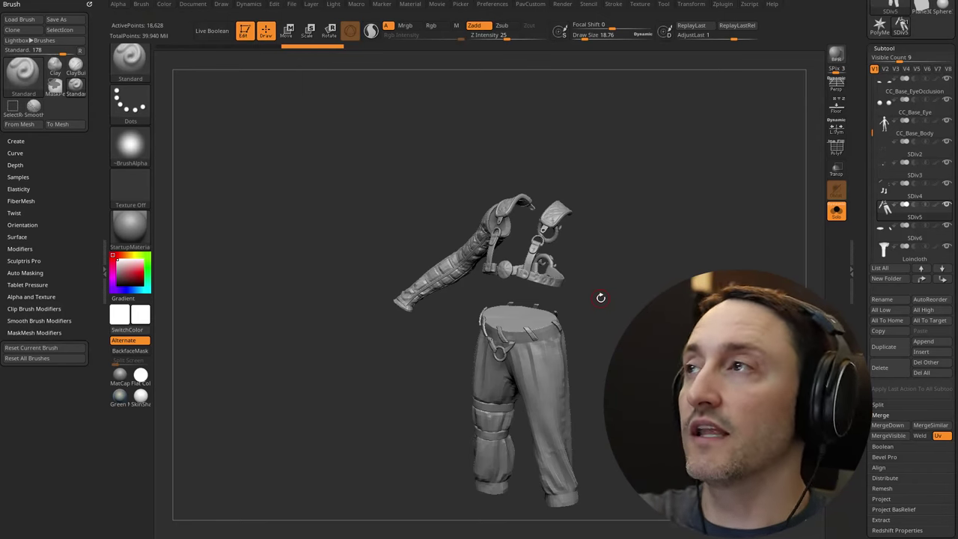
drag(660, 216, 796, 216)
Step: Select the SDiv6 subtool, preview its pieces at subdivision level 6, and return them to level 1
click(916, 238)
mouse_move(719, 247)
mouse_down()
mouse_move(678, 279)
mouse_move(741, 214)
mouse_move(650, 295)
mouse_up()
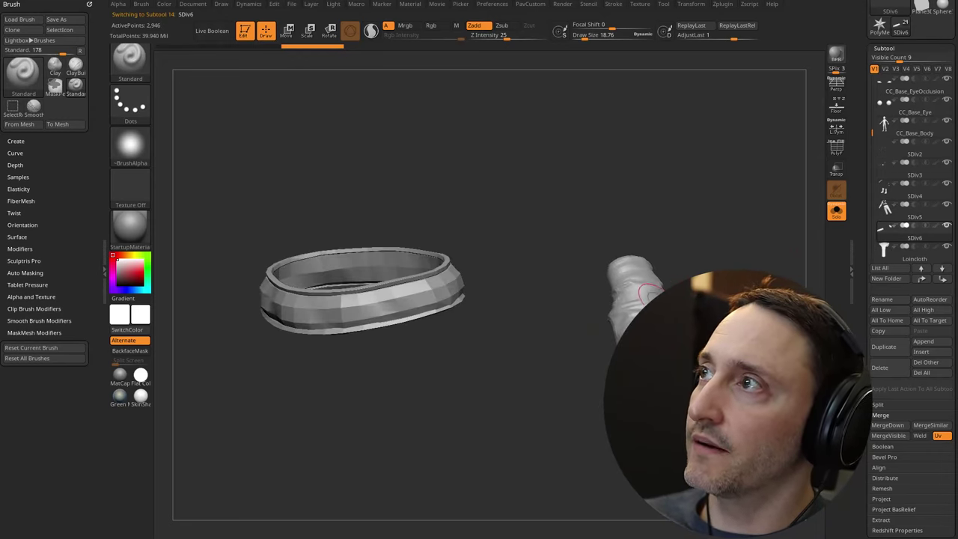
drag(909, 525, 909, 187)
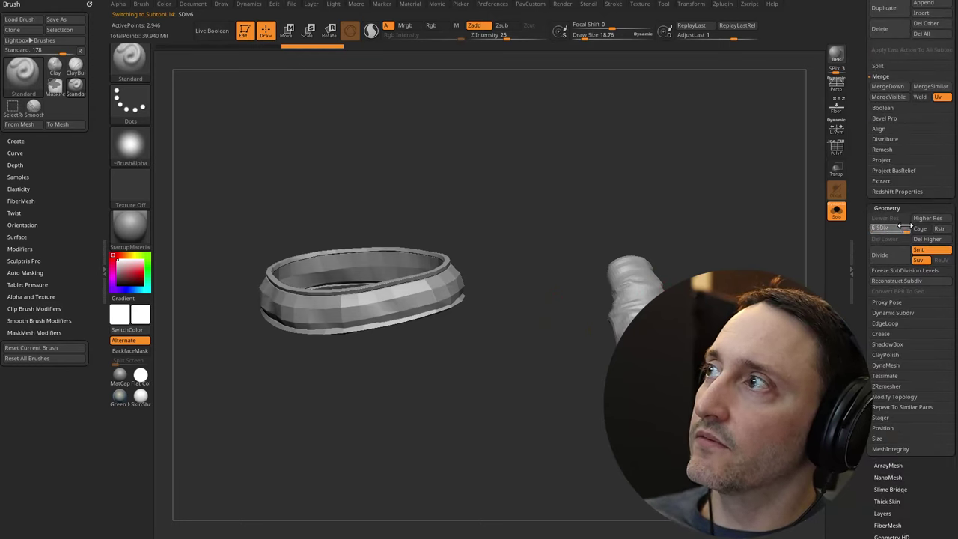
drag(898, 229, 863, 310)
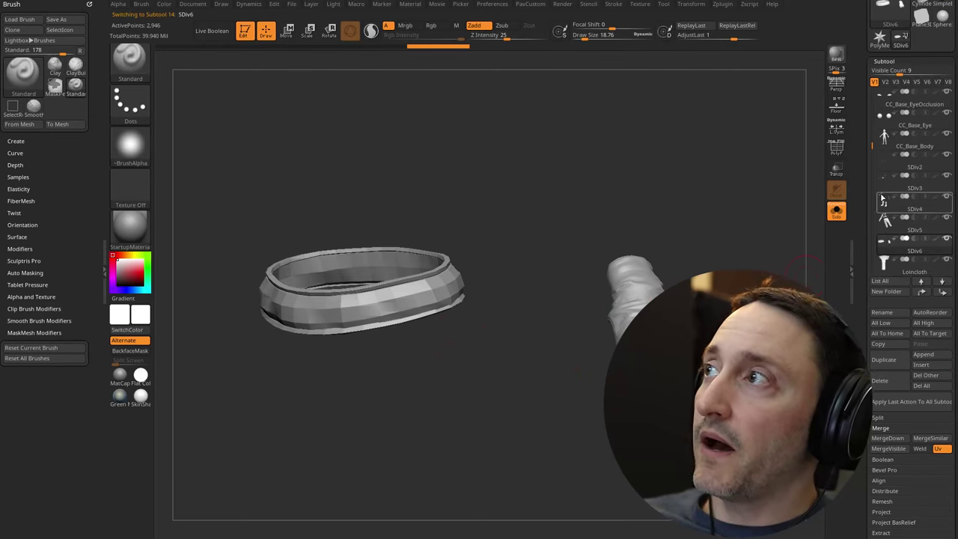
Step: Select the Backpack subtool, preview it at subdivision level 4, and return it to level 1
scroll(906, 232, down, 4)
click(922, 220)
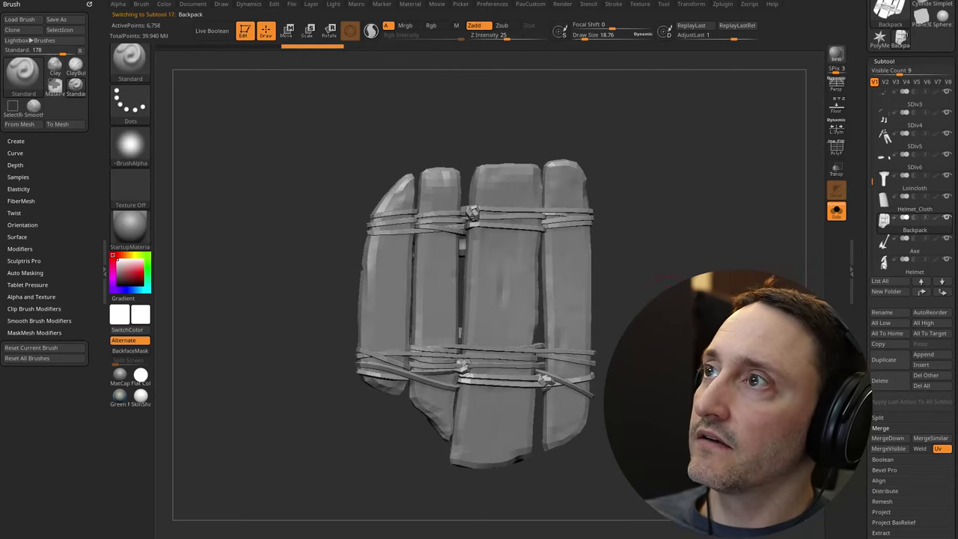
scroll(902, 345, down, 5)
drag(881, 374, 907, 381)
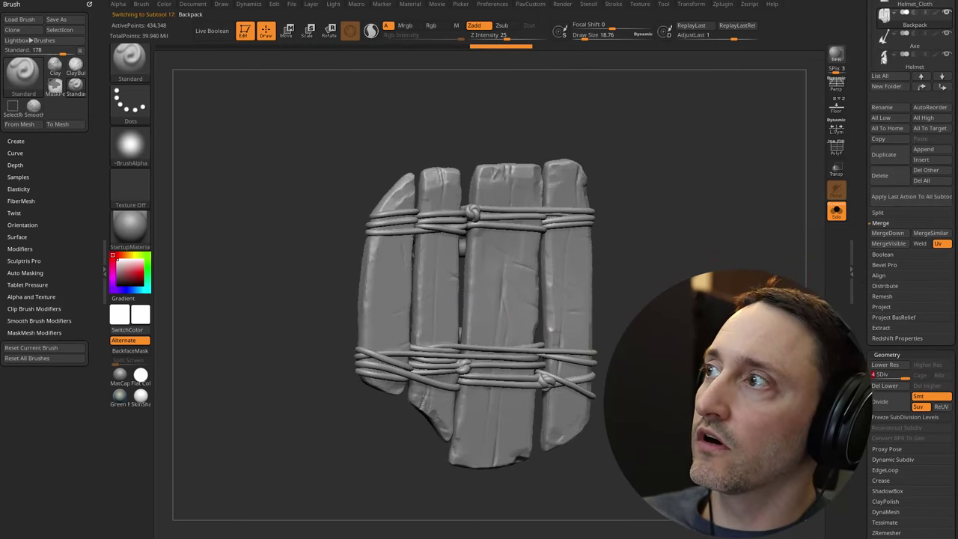
drag(880, 375, 871, 378)
Step: Leave the isolated view, switch all subtools to their highest subdivision level, and set the draw size to about 52
click(837, 212)
drag(734, 260, 749, 207)
drag(744, 240, 771, 282)
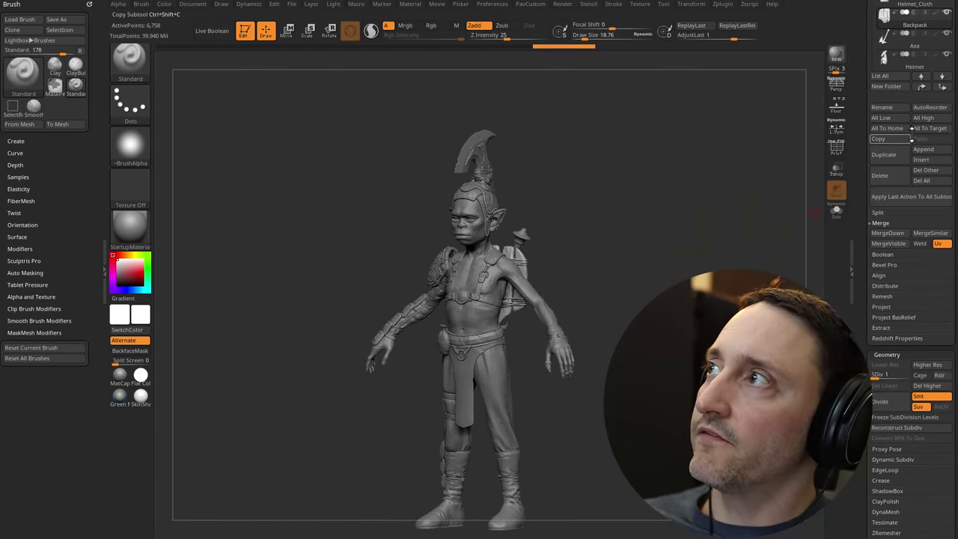
click(927, 118)
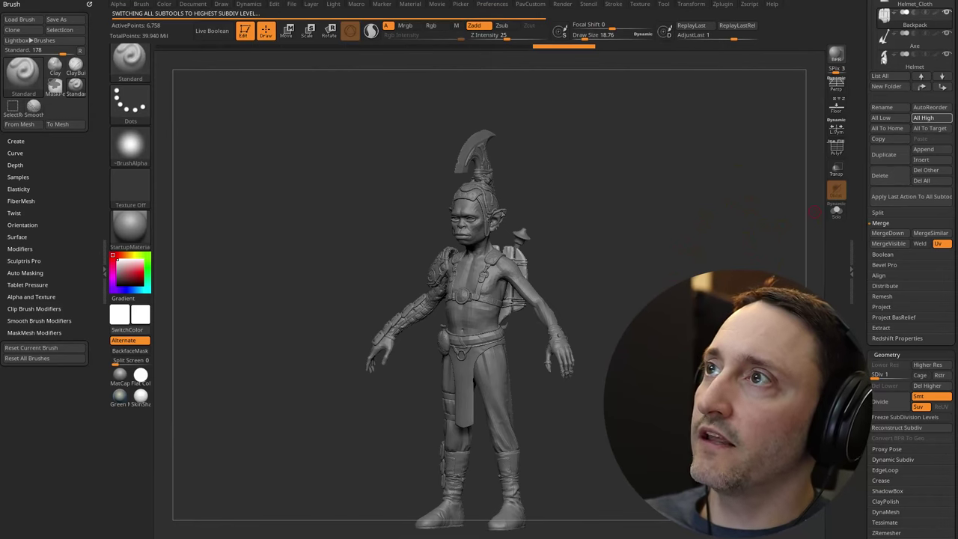
mouse_move(680, 263)
mouse_down()
mouse_move(621, 246)
mouse_move(667, 251)
mouse_up()
key(s)
click(653, 261)
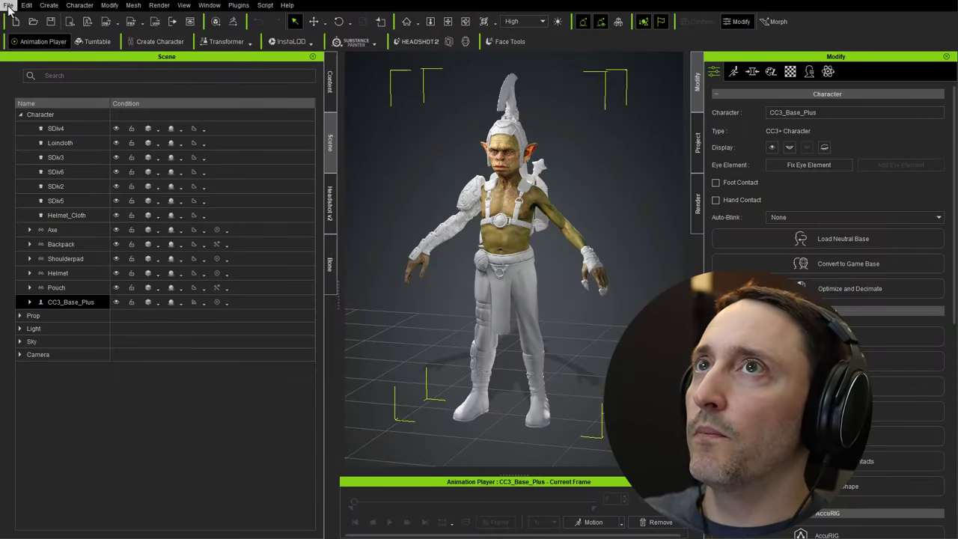
Step: Compare the clothed character in Character Creator with the ZBrush sculpt, and open Goblin2CC_003_Textures.ccProject in Character Creator
scroll(554, 273, down, 2)
right_drag(554, 273, 436, 372)
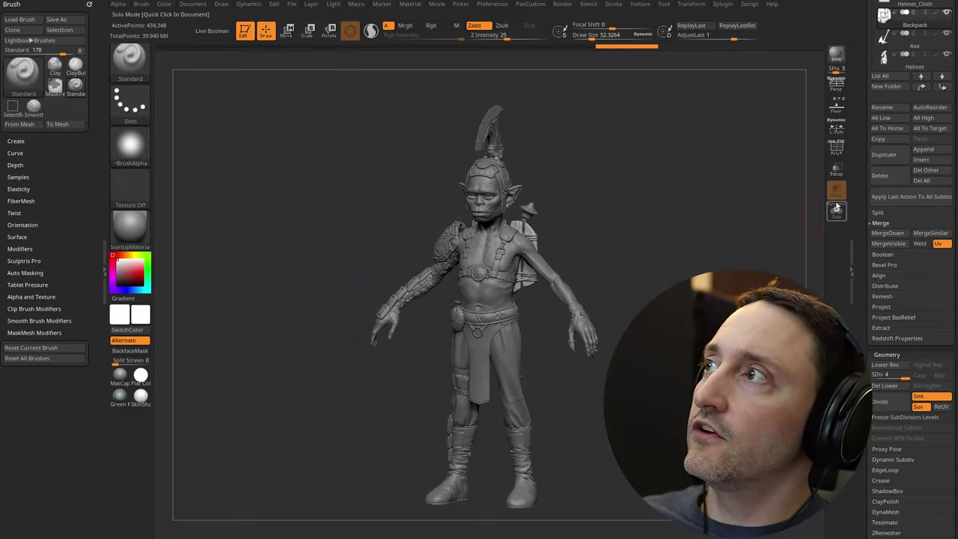
drag(867, 297, 873, 244)
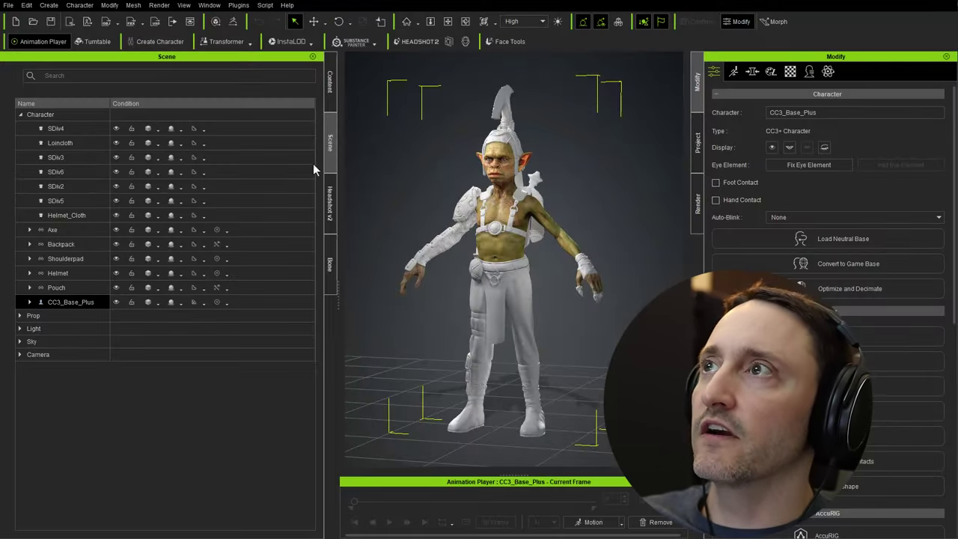
click(8, 6)
click(23, 33)
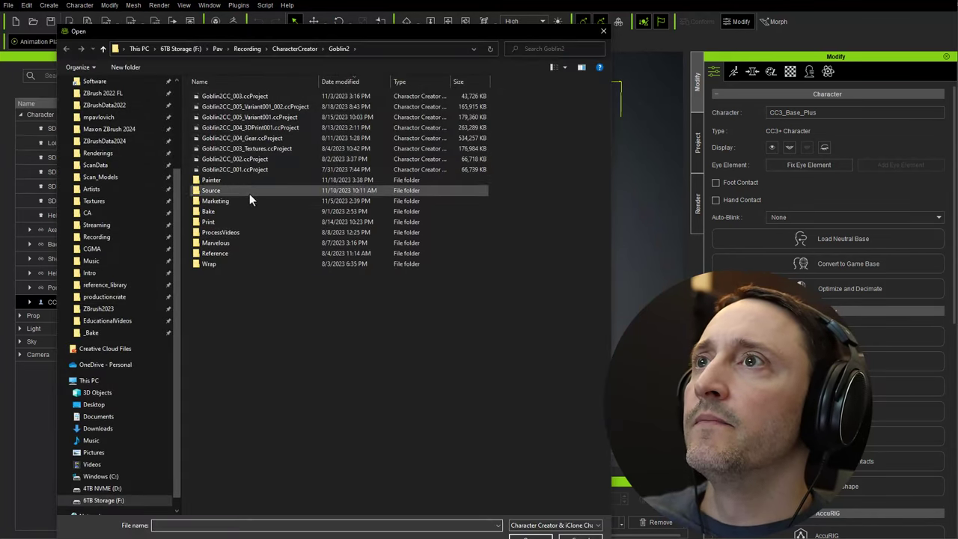
double_click(256, 149)
click(418, 304)
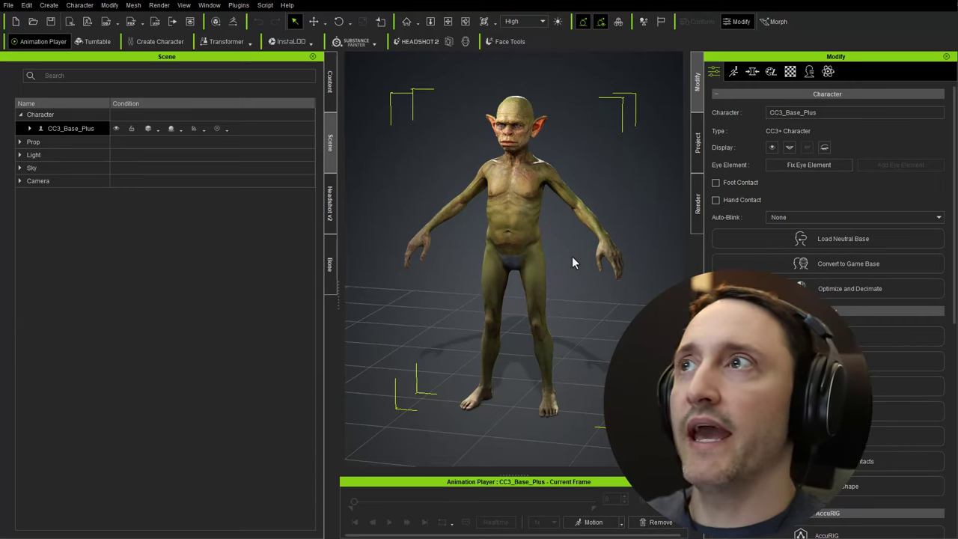
right_drag(528, 311, 524, 288)
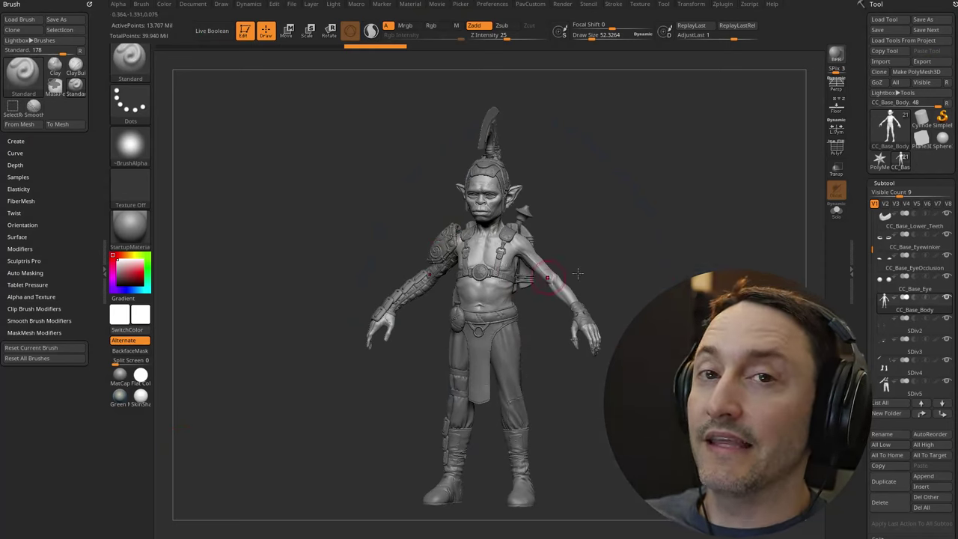
Step: Switch to ZBrush, hide the gear, and show only CC_Base_Body with the eye, tear, teeth and tongue subtools
key(shift)
shift+click(948, 298)
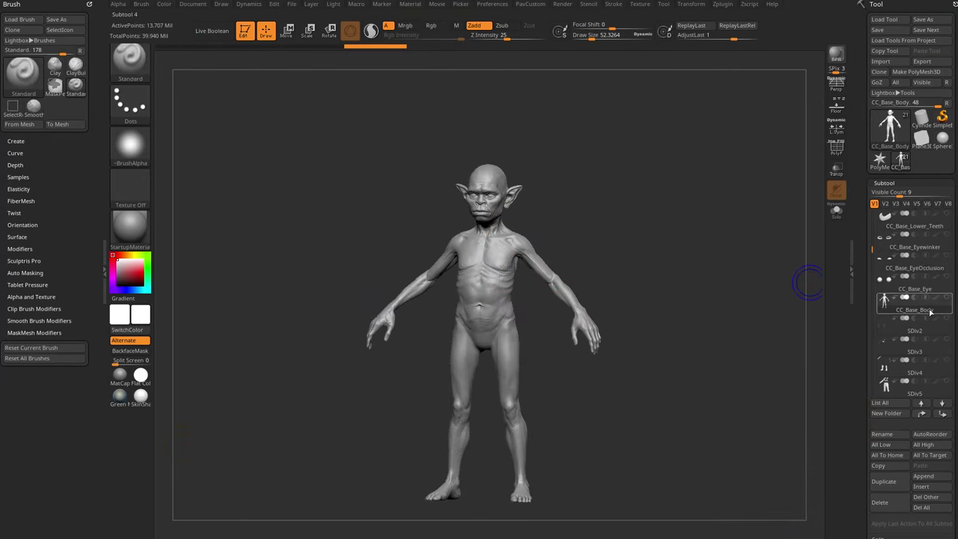
drag(872, 248, 872, 210)
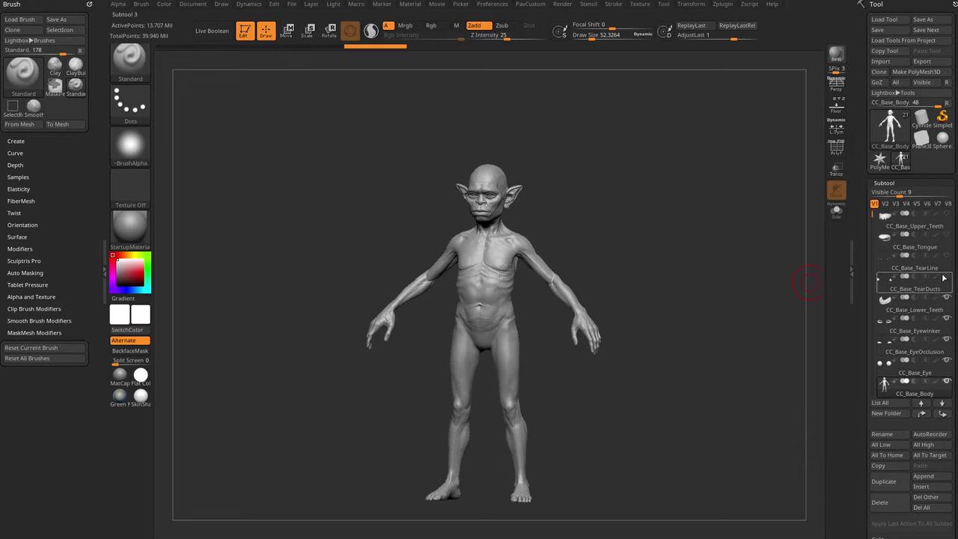
click(946, 277)
click(947, 256)
click(947, 236)
click(947, 214)
drag(652, 251, 539, 81)
Step: Clear the GoZ caches before exchanging meshes with Character Creator
click(500, 4)
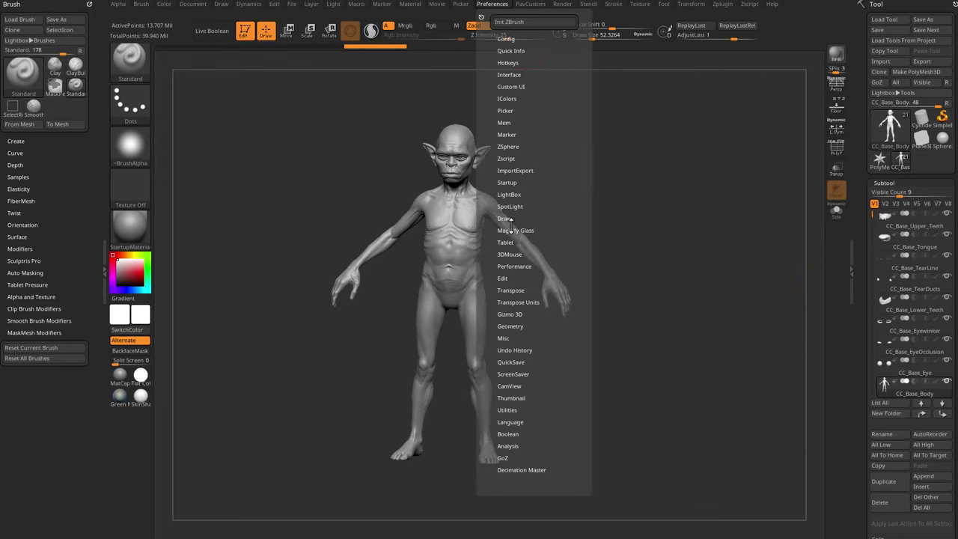
click(503, 457)
click(506, 465)
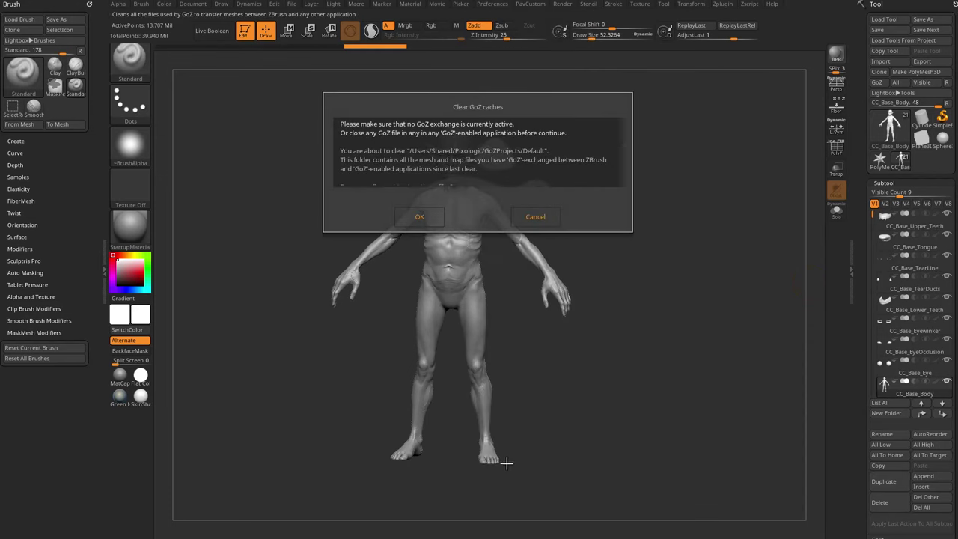
click(418, 217)
mouse_move(684, 328)
mouse_down()
mouse_move(681, 306)
mouse_move(688, 327)
mouse_up()
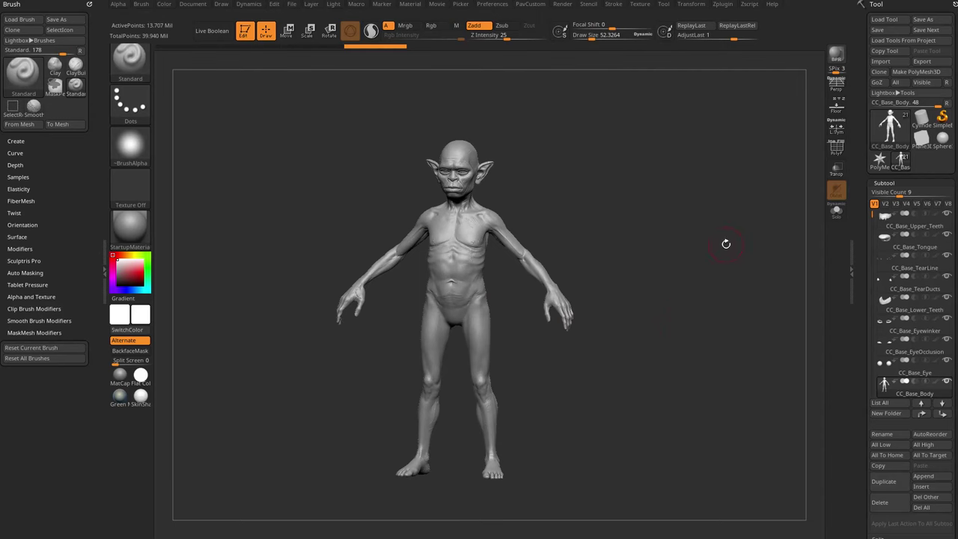
Step: Send the visible subtools to Character Creator through GoZ, using the Update template with the mesh in A-Pose
click(922, 82)
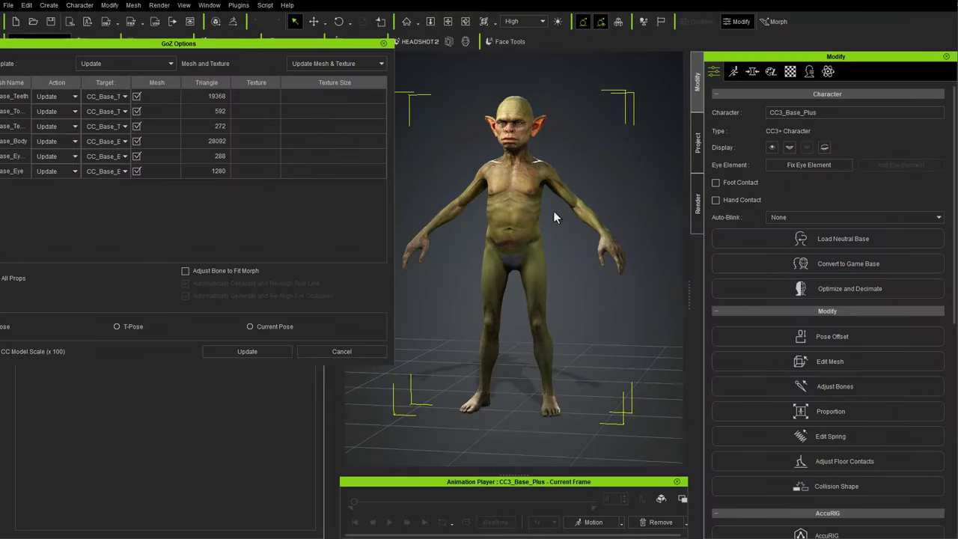
drag(208, 44, 341, 94)
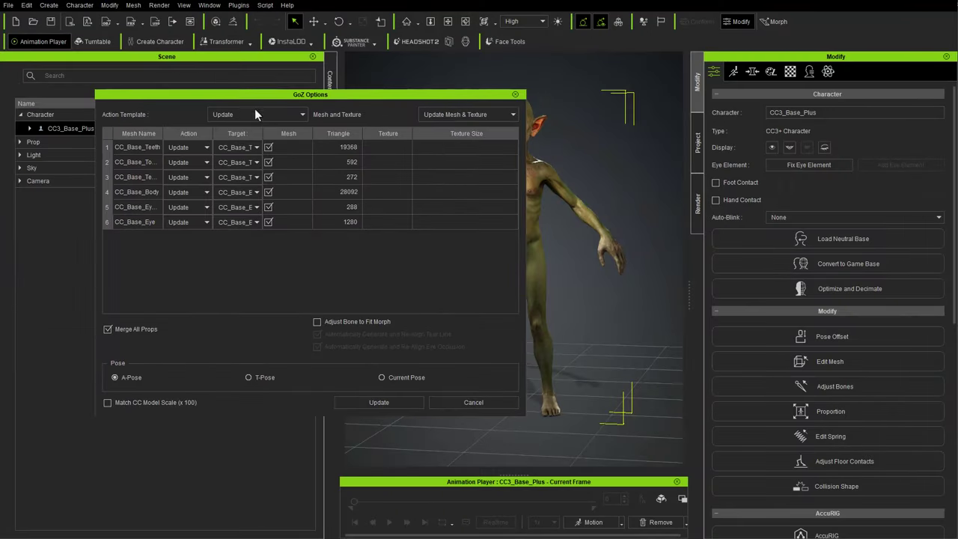
click(398, 380)
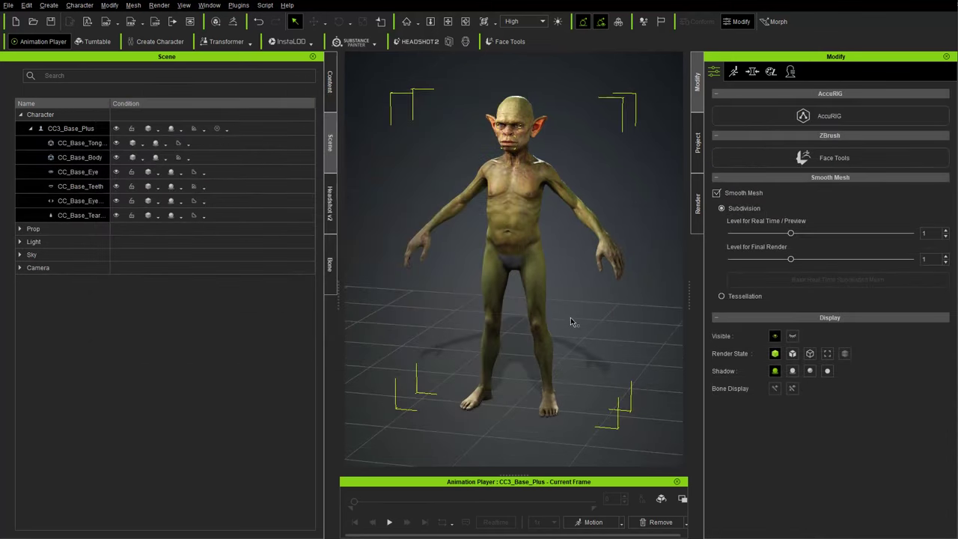
alt+drag(571, 318, 614, 278)
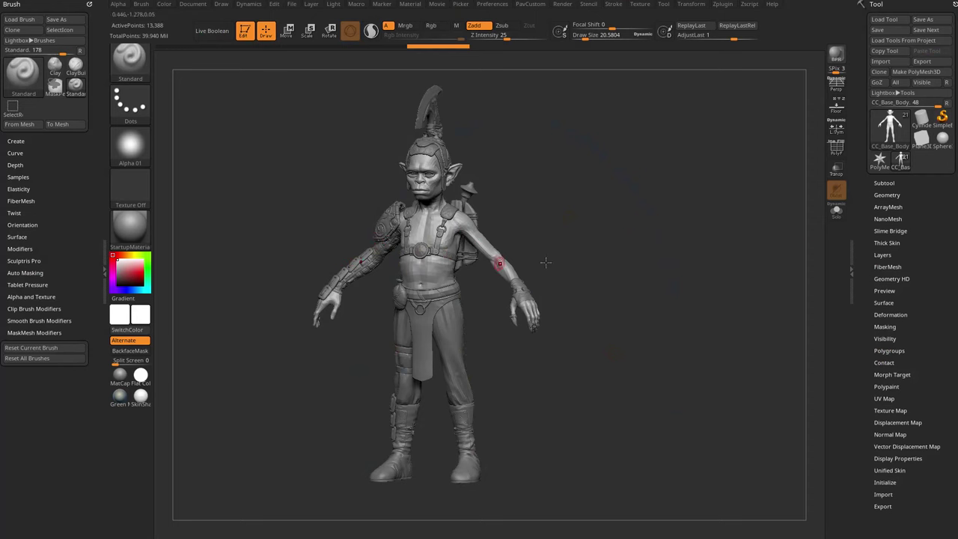
Step: Return to ZBrush, isolate CC_Base_Body from the gear again, and turn the other CC_Base head parts back on
click(884, 73)
shift+click(948, 271)
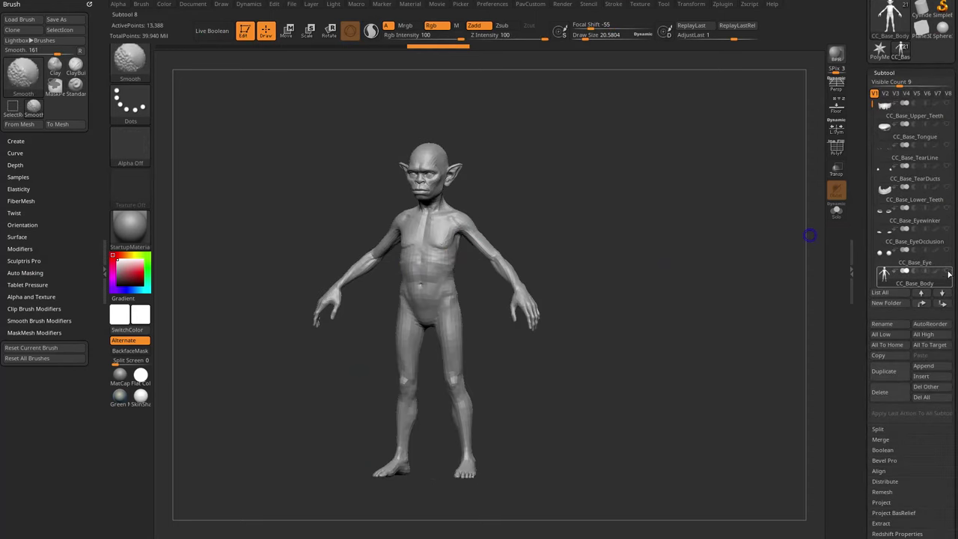
click(947, 250)
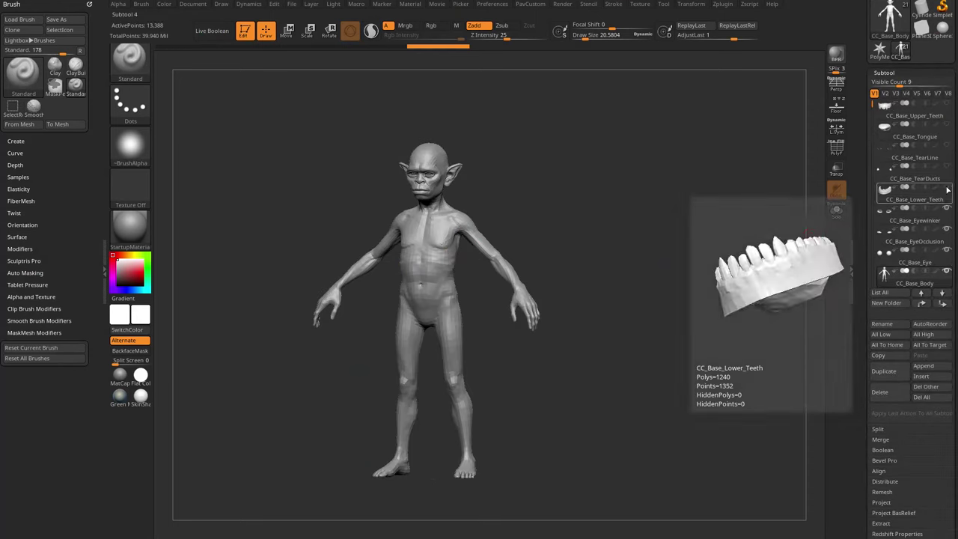
click(946, 147)
click(947, 146)
click(947, 125)
click(947, 103)
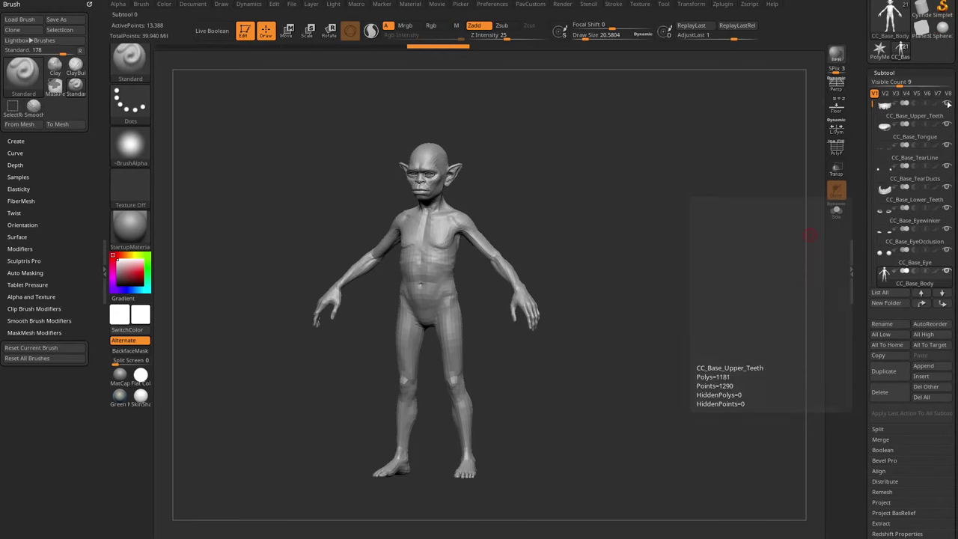
drag(872, 108, 871, 120)
scroll(872, 120, up, 2)
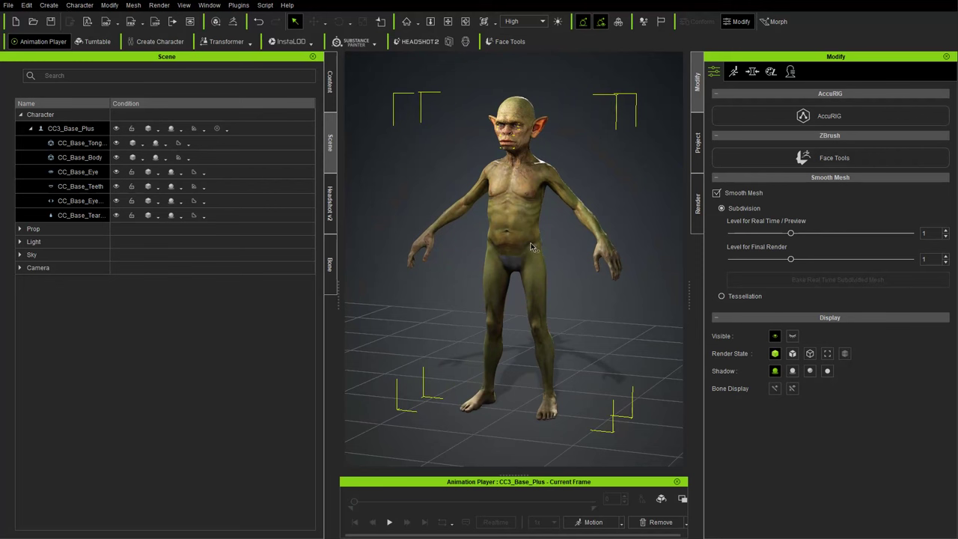
right_drag(515, 273, 529, 263)
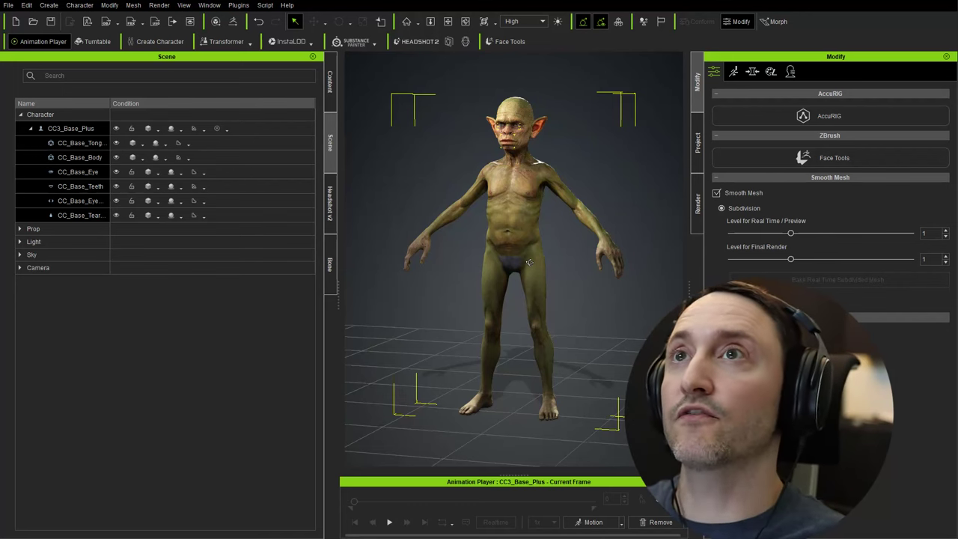
click(49, 6)
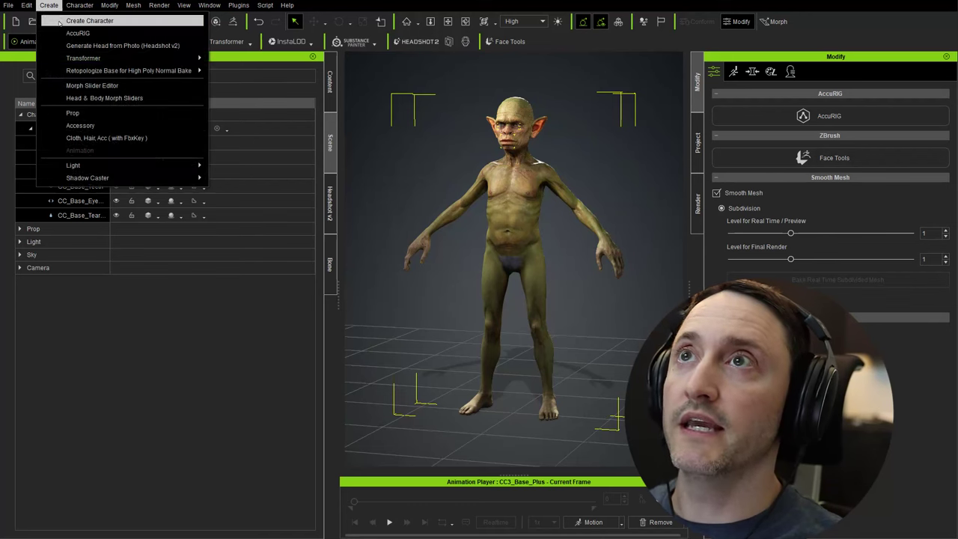
click(49, 5)
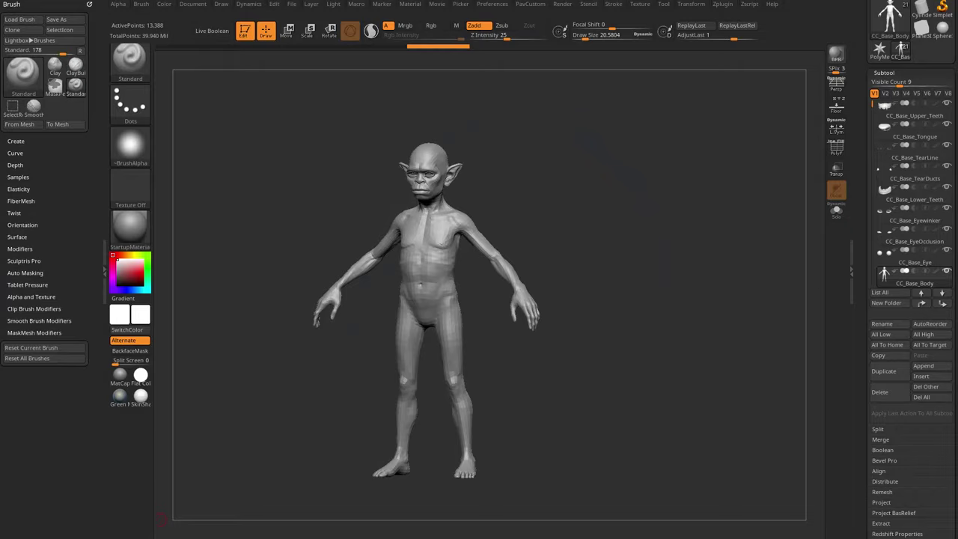
Step: Switch to ZBrush, turn all gear subtools back on with the base body parts, and send everything visible to Character Creator through GoZ
drag(592, 281, 633, 289)
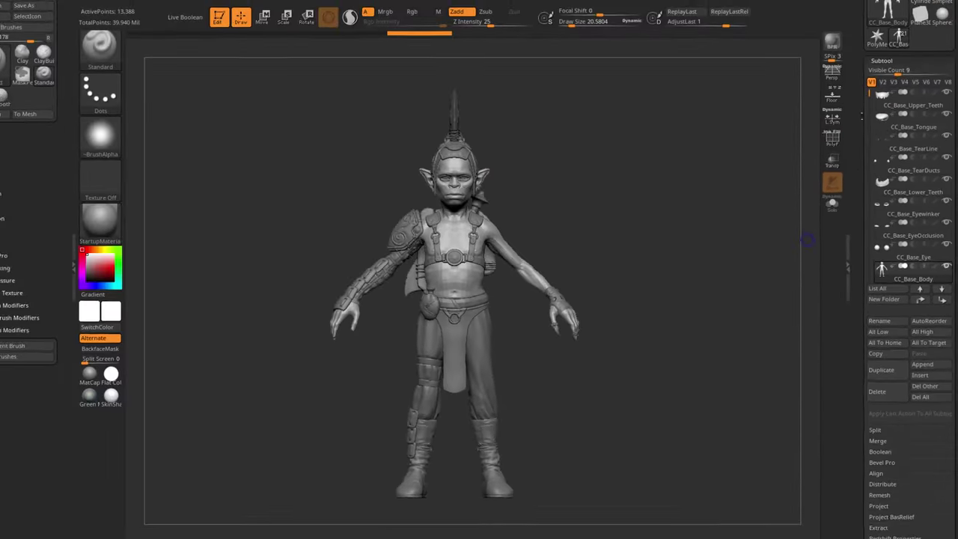
drag(869, 100, 868, 205)
scroll(910, 187, up, 2)
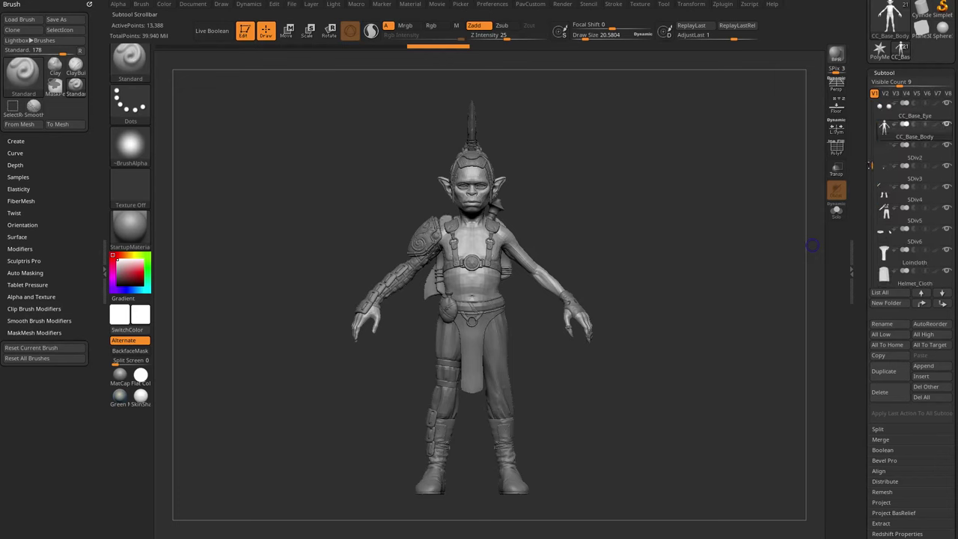
scroll(910, 187, up, 5)
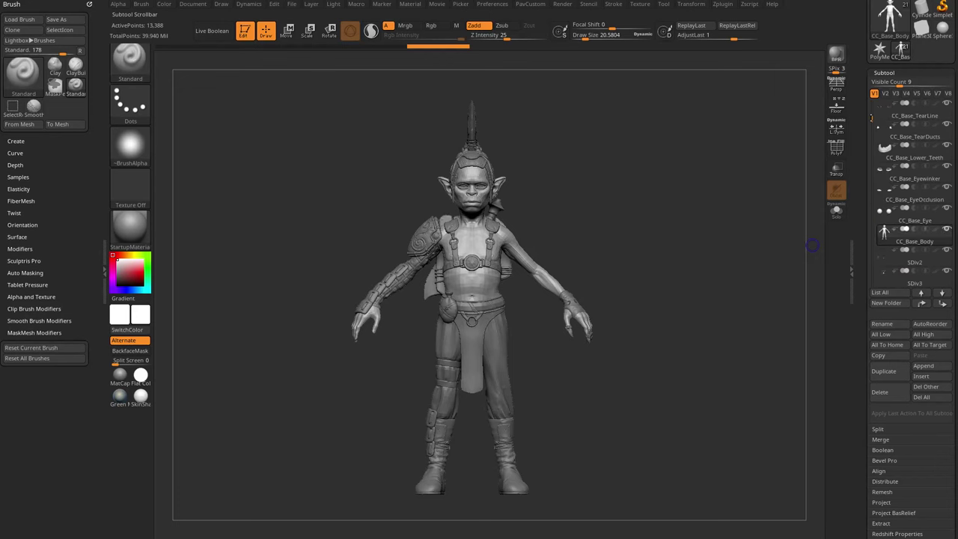
drag(724, 171, 680, 229)
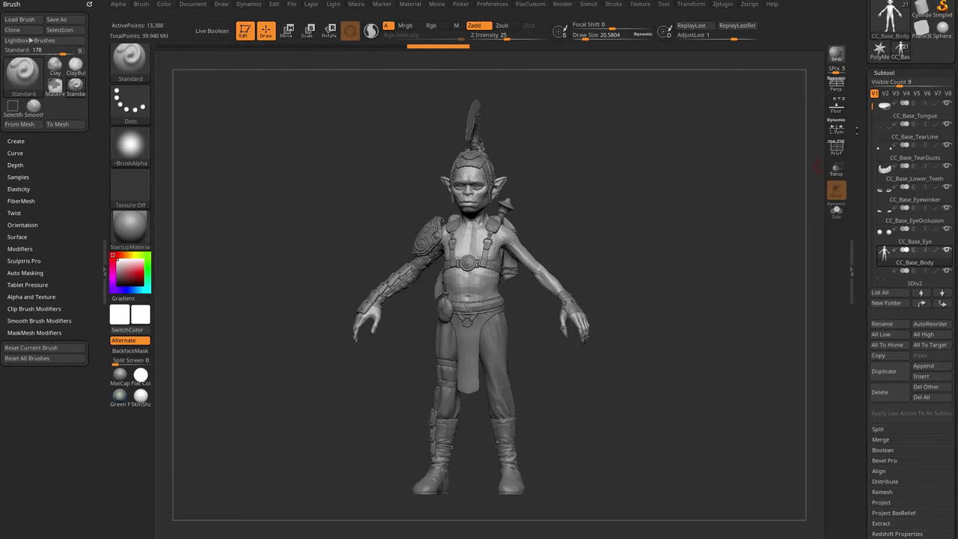
drag(858, 131, 866, 259)
click(898, 83)
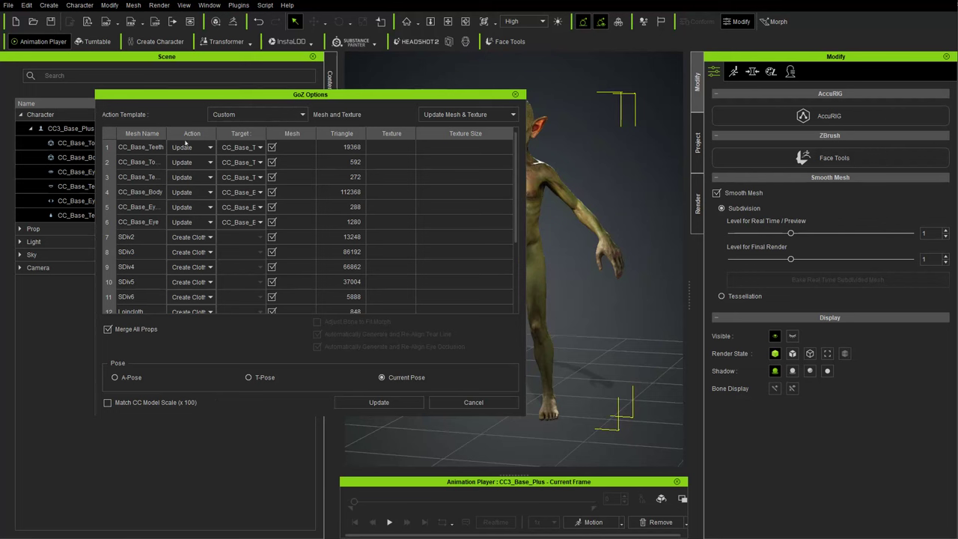
Step: In the GoZ options, leave SDiv2 as cloth and set the Backpack and Axe meshes to Create Acc
click(192, 240)
click(188, 256)
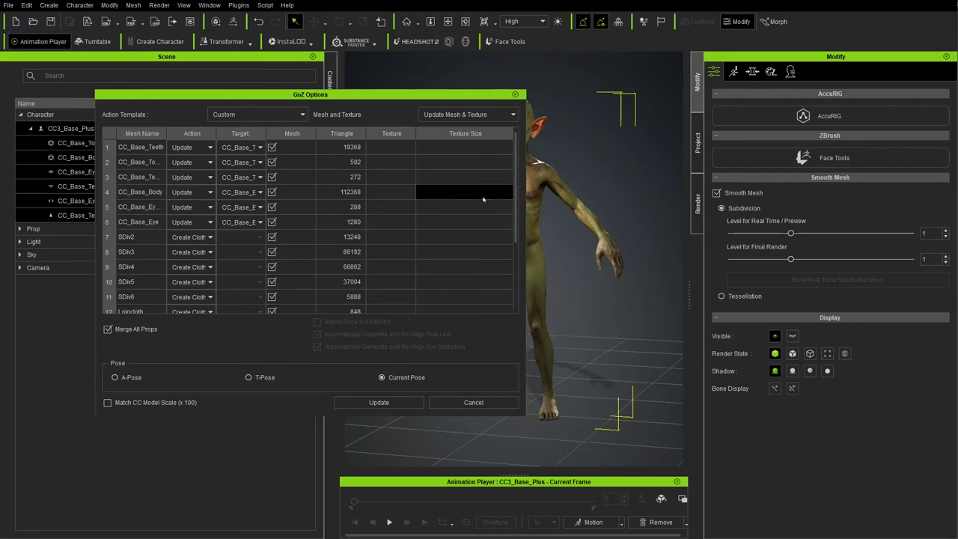
drag(515, 181, 515, 233)
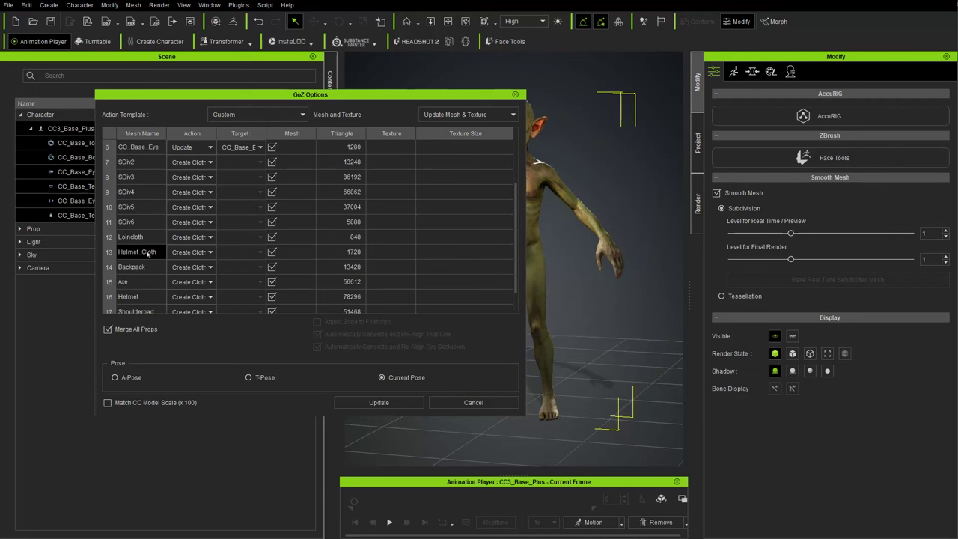
click(191, 267)
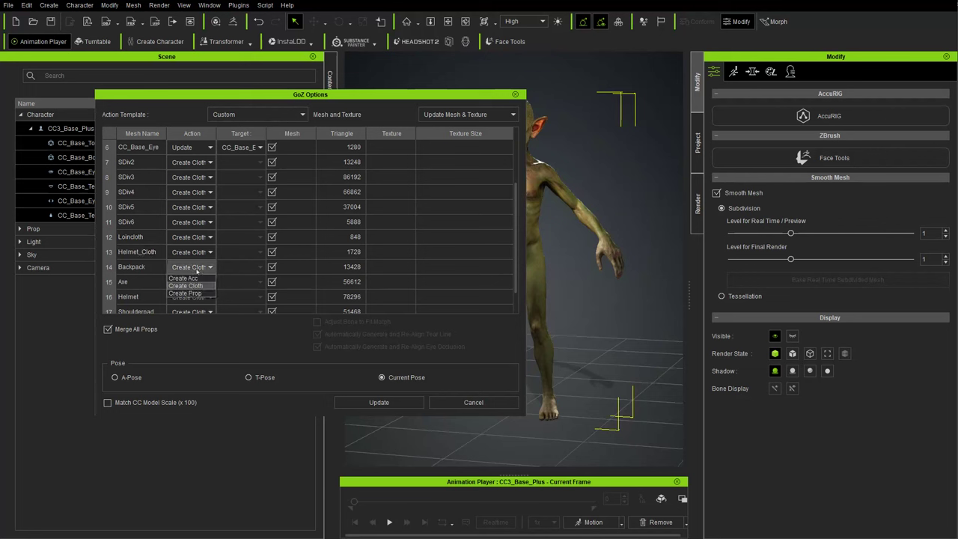
click(199, 278)
click(192, 282)
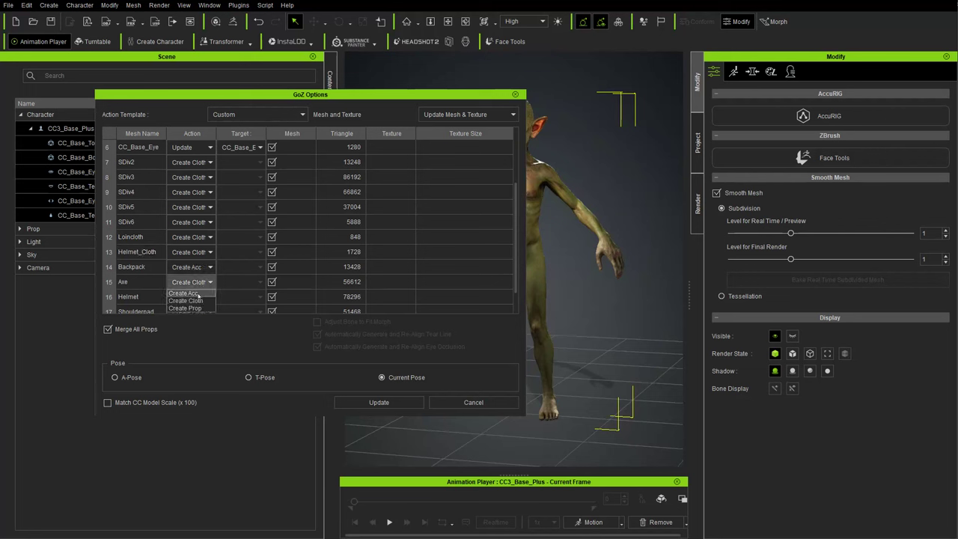
click(189, 294)
Step: Set the action of the Helmet, Shoulderpad and Pouch meshes to Create Acc
click(208, 297)
click(186, 307)
scroll(191, 301, down, 1)
click(193, 298)
click(186, 308)
scroll(266, 299, down, 1)
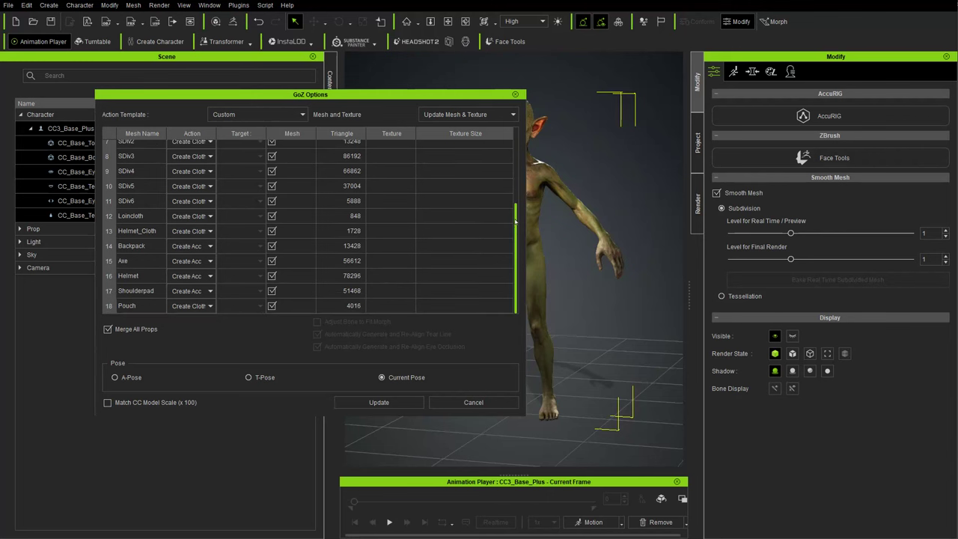
click(192, 305)
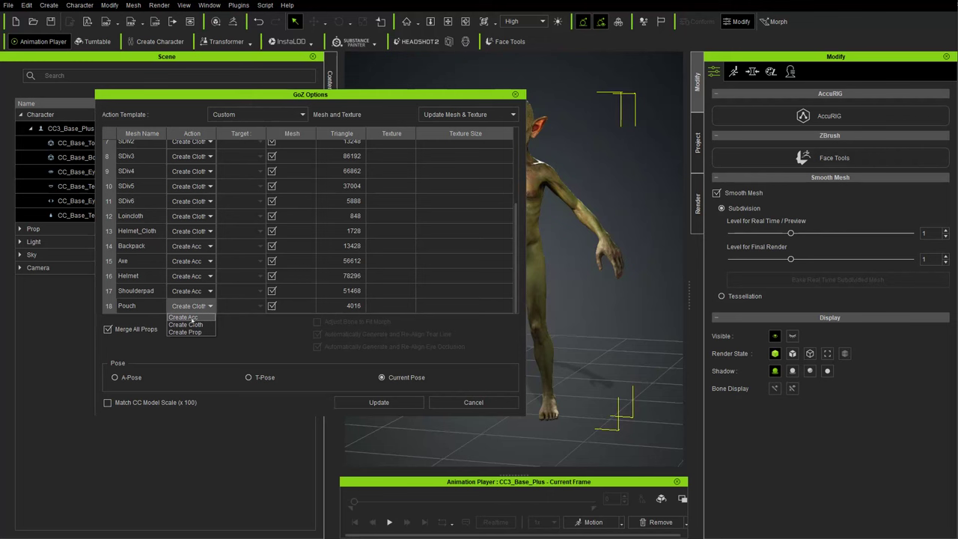
click(189, 322)
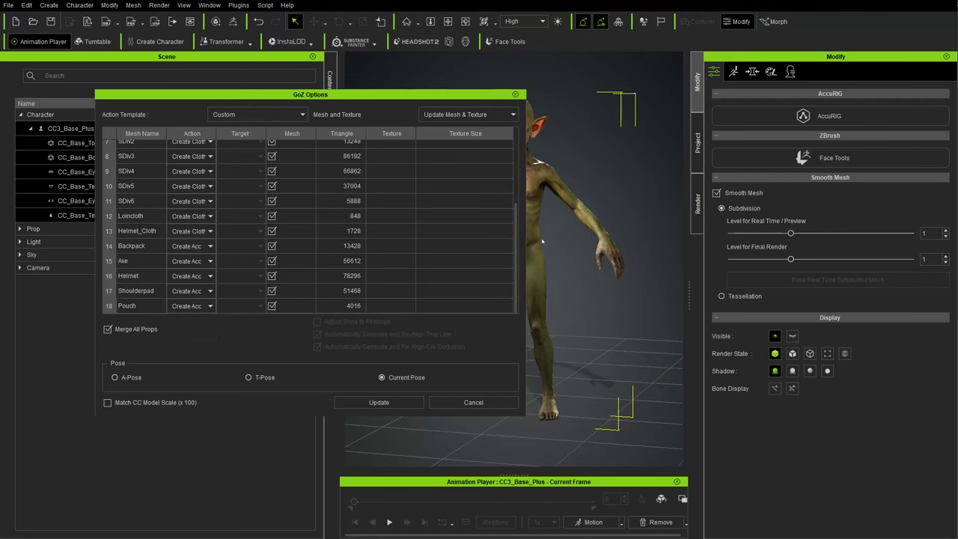
Step: Review the mesh list from the base body parts down and run the GoZ update to bring in the gear
drag(515, 247, 516, 199)
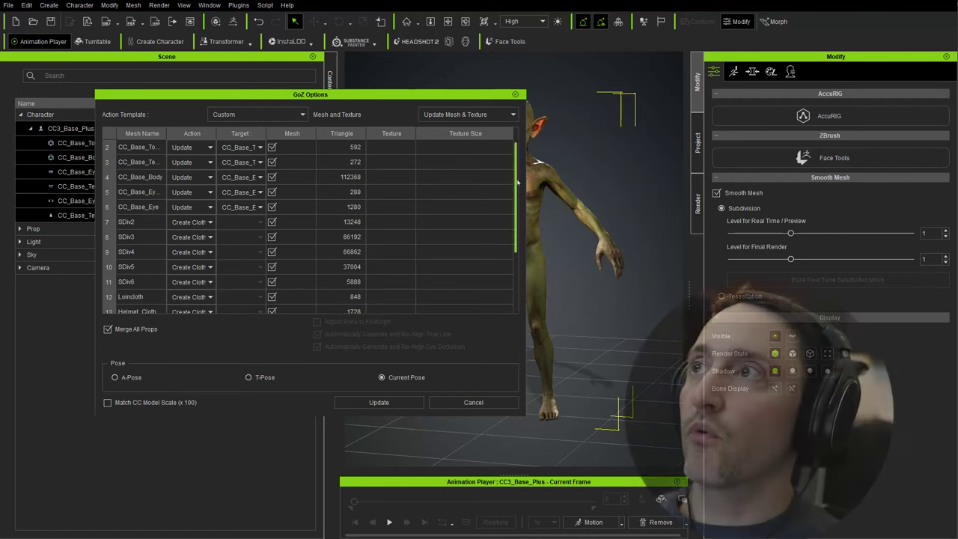
scroll(239, 168, up, 1)
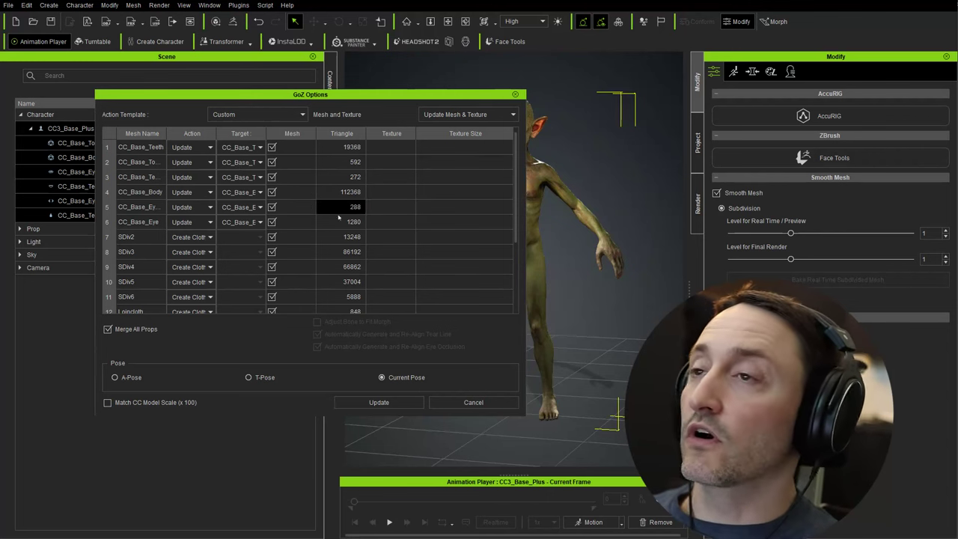
click(379, 402)
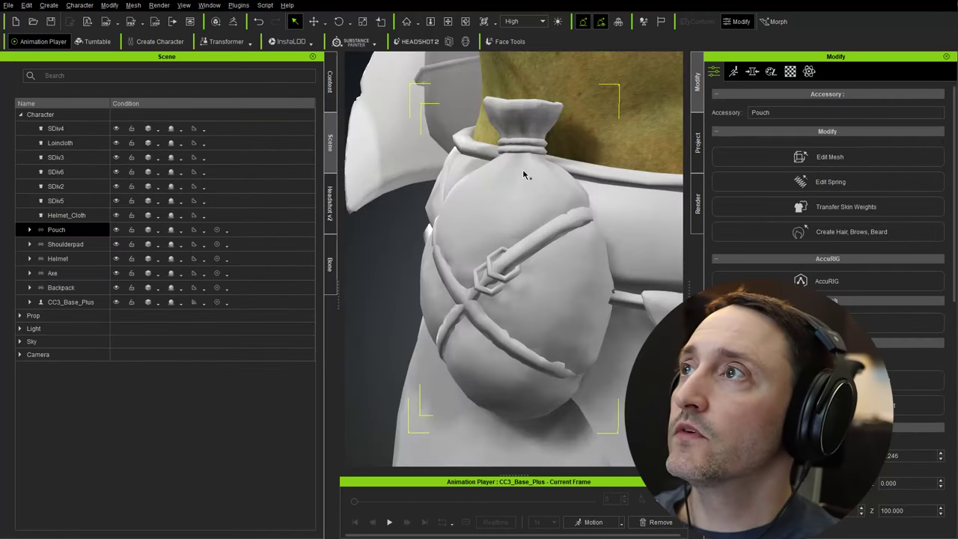
Step: Examine how the imported clothing and accessories fit the goblin, viewing the full body and upper torso from several angles
scroll(514, 172, down, 5)
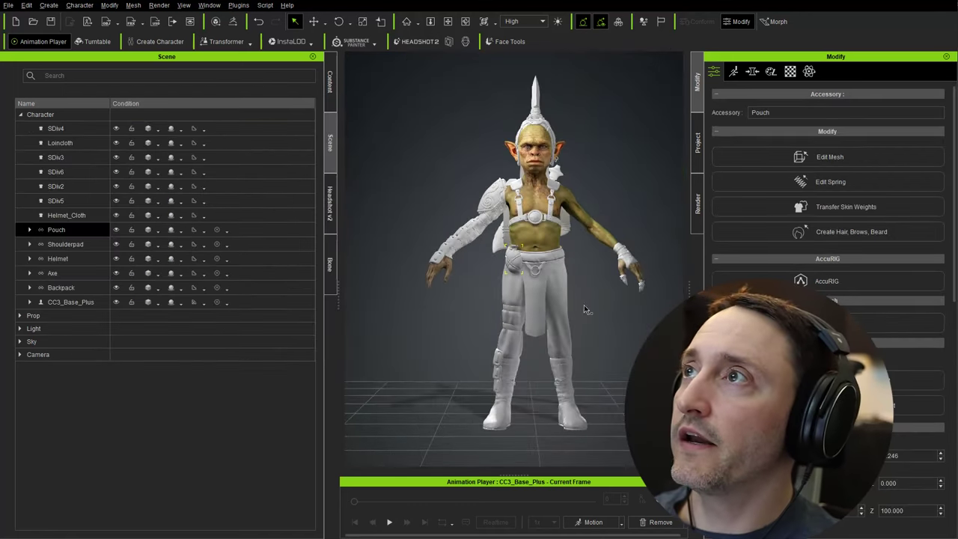
right_drag(584, 305, 471, 247)
scroll(514, 246, up, 2)
middle_drag(511, 174, 511, 207)
scroll(510, 207, up, 2)
right_drag(510, 206, 737, 187)
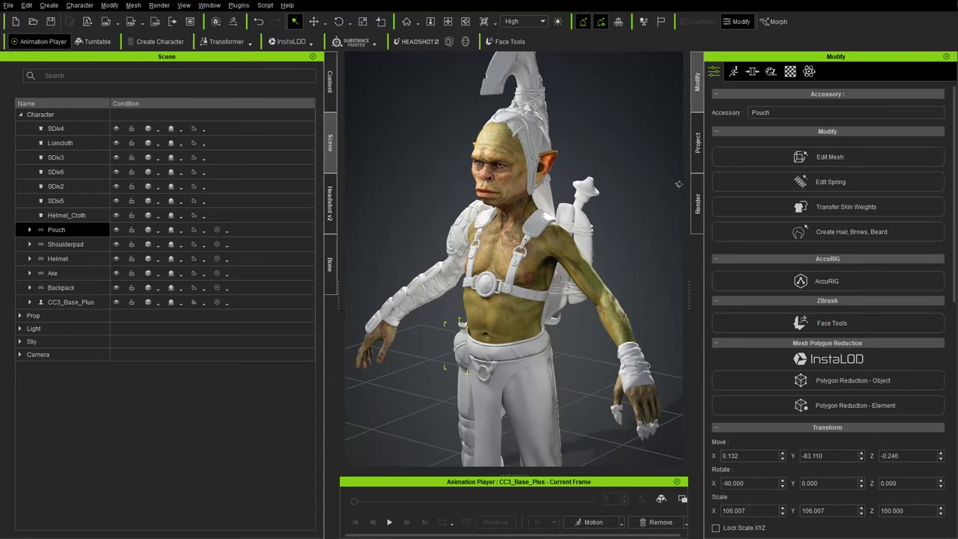
middle_drag(515, 201, 515, 231)
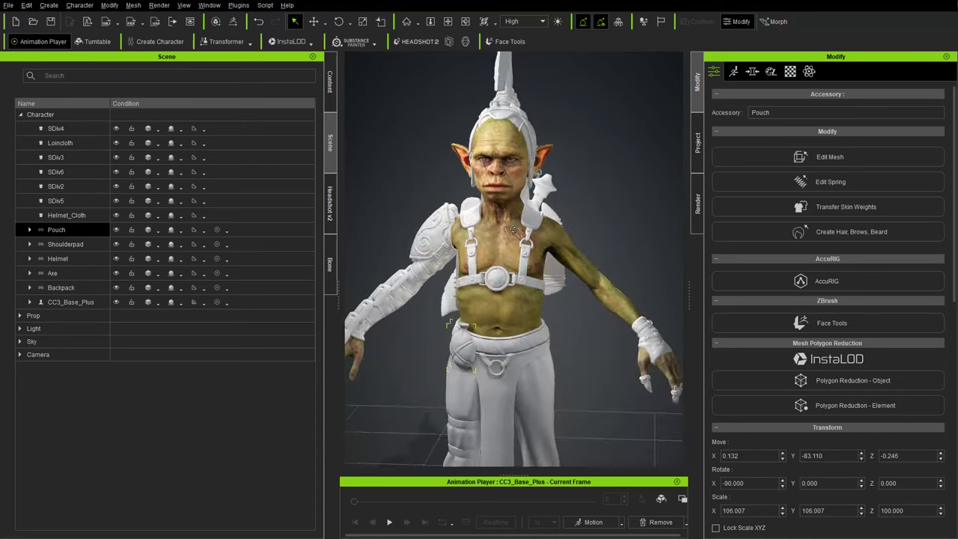
scroll(514, 231, down, 2)
right_drag(515, 230, 554, 234)
middle_drag(524, 234, 524, 192)
right_drag(524, 217, 462, 229)
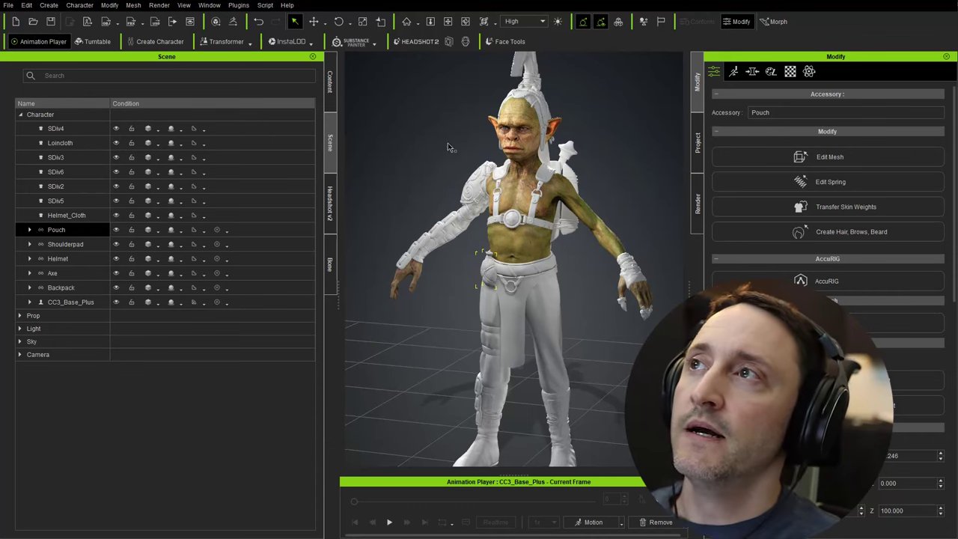
scroll(502, 213, down, 2)
middle_drag(513, 232, 506, 212)
right_drag(505, 212, 468, 189)
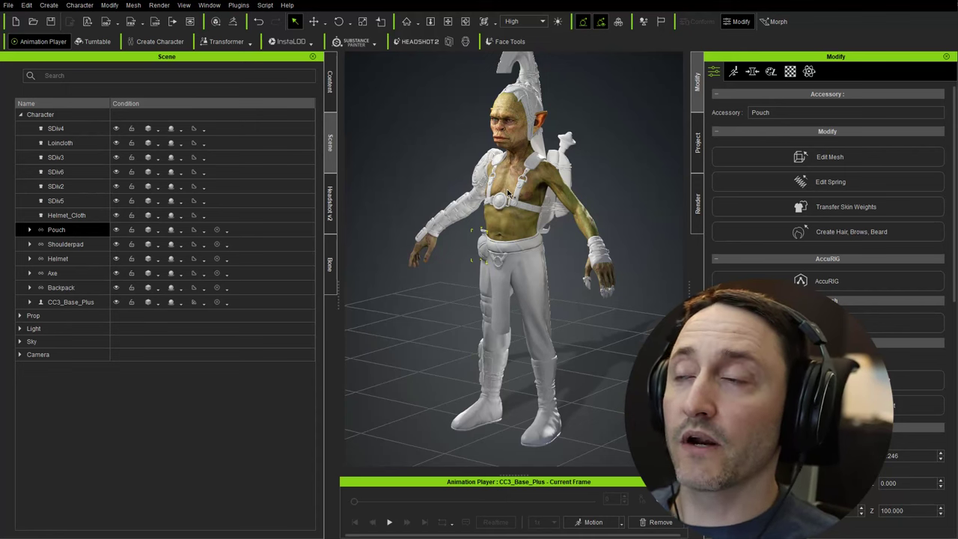
mouse_move(468, 194)
right_down()
mouse_move(524, 195)
mouse_move(460, 195)
right_up()
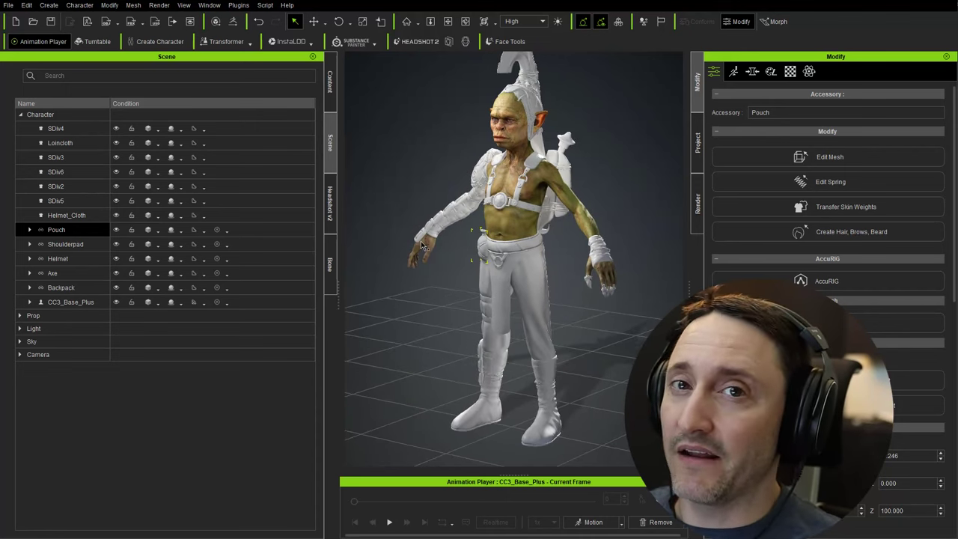
Step: Inspect the helmet, harness and backpack fit up close from the front and in side profile
scroll(465, 223, up, 4)
middle_drag(487, 173, 479, 232)
scroll(483, 184, up, 2)
right_drag(483, 180, 541, 180)
scroll(517, 259, down, 3)
right_drag(562, 274, 409, 265)
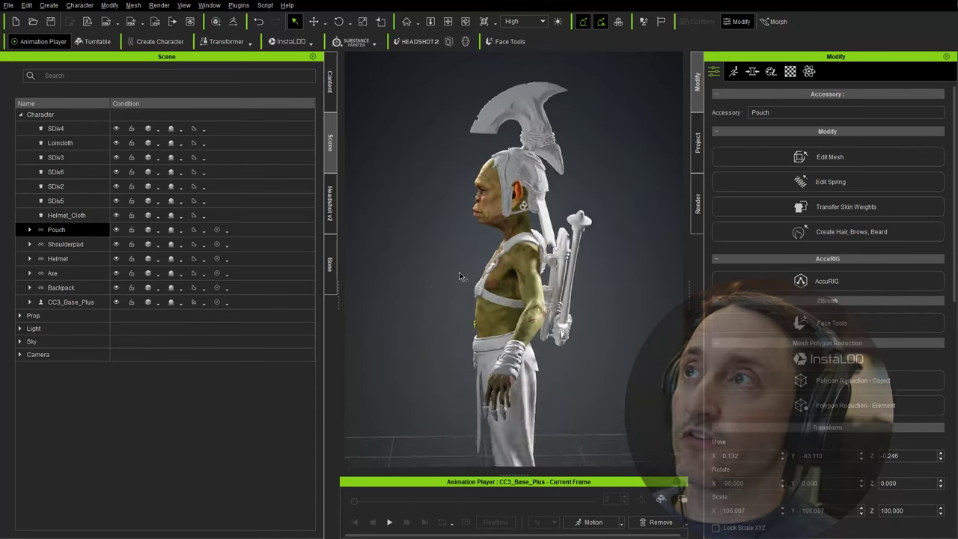
scroll(420, 262, up, 3)
scroll(492, 161, up, 3)
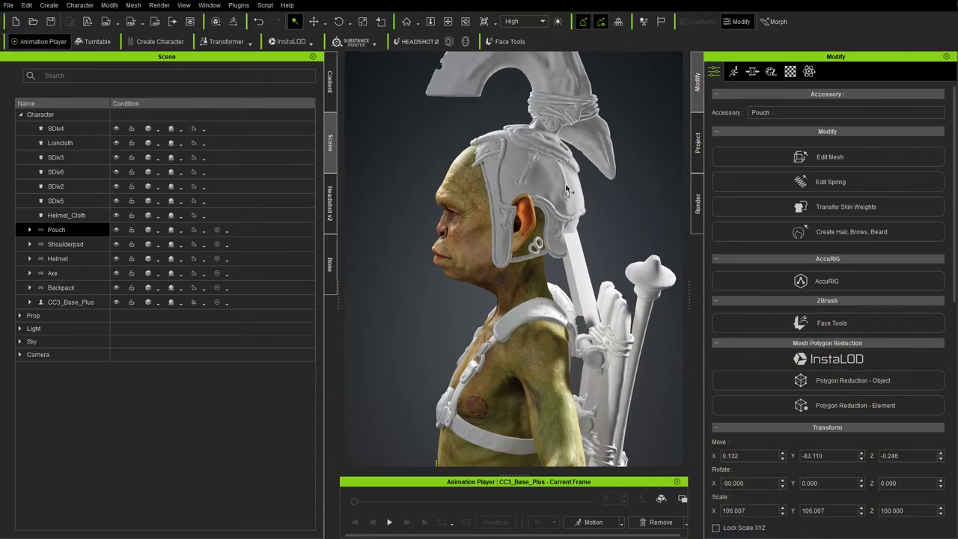
click(52, 288)
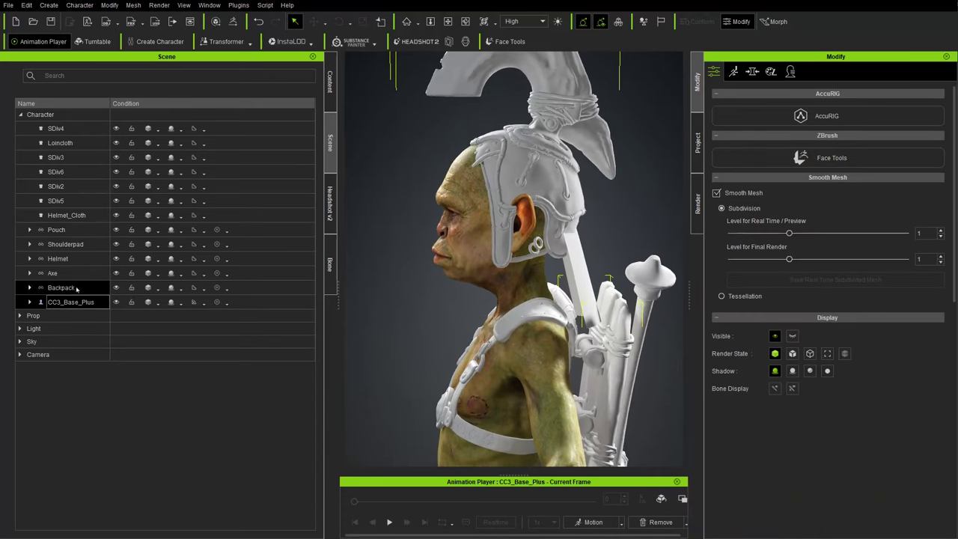
scroll(426, 283, down, 1)
scroll(427, 283, down, 4)
mouse_move(427, 284)
right_down()
mouse_move(510, 283)
mouse_move(419, 280)
right_up()
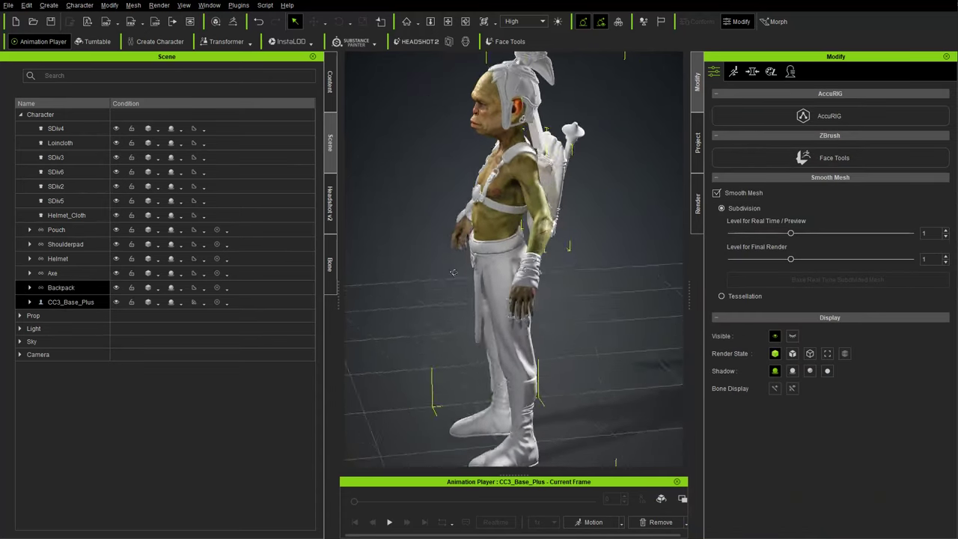
middle_drag(419, 280, 414, 304)
right_drag(415, 304, 411, 317)
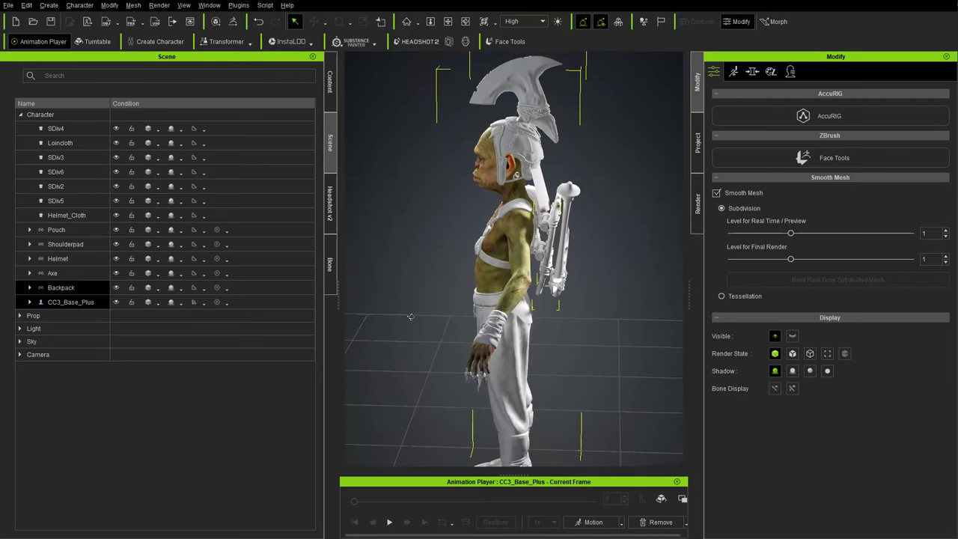
scroll(438, 297, down, 4)
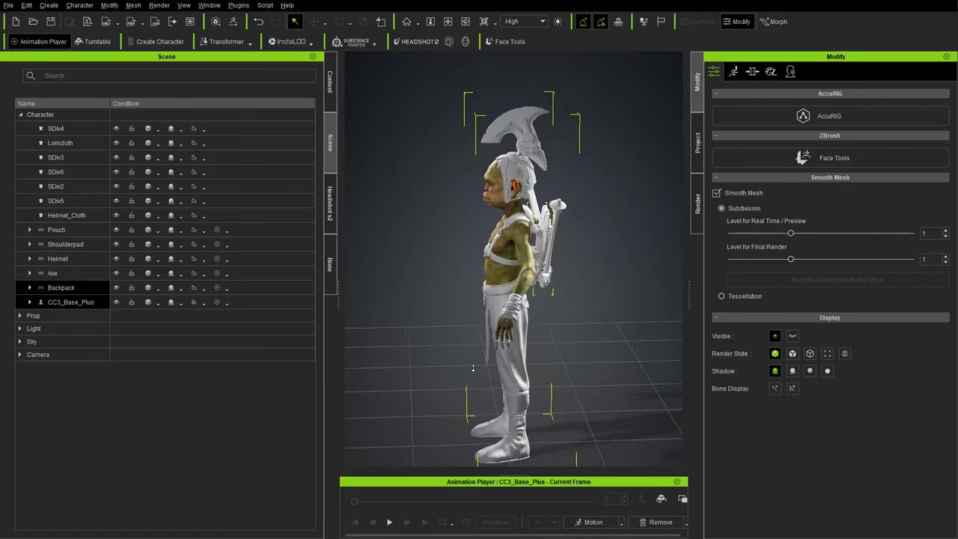
mouse_move(459, 307)
right_down()
mouse_move(479, 304)
mouse_move(445, 295)
right_up()
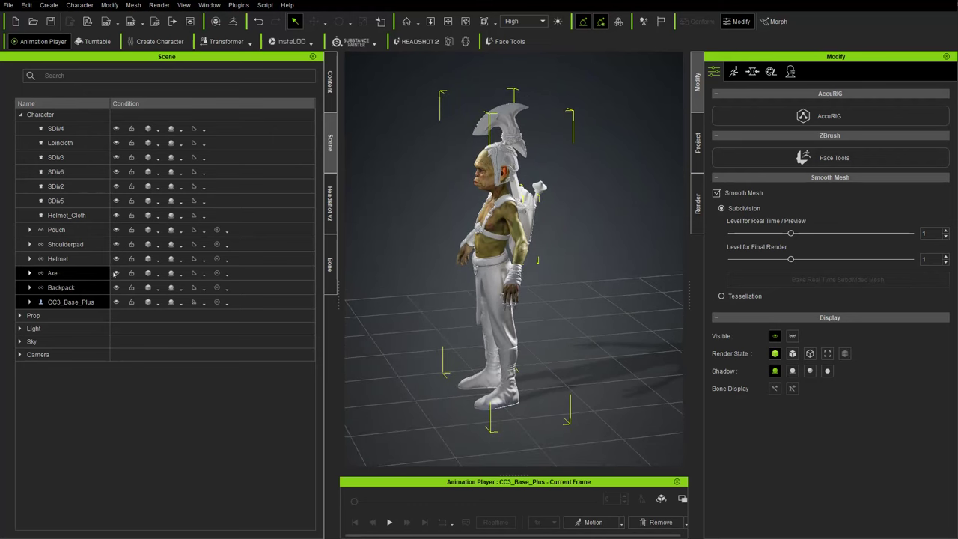
Step: Select the Pouch, Shoulderpad, Helmet, Axe and Backpack accessories together and activate the Move tool
click(66, 293)
shift+click(61, 231)
right_drag(479, 330, 465, 336)
key(w)
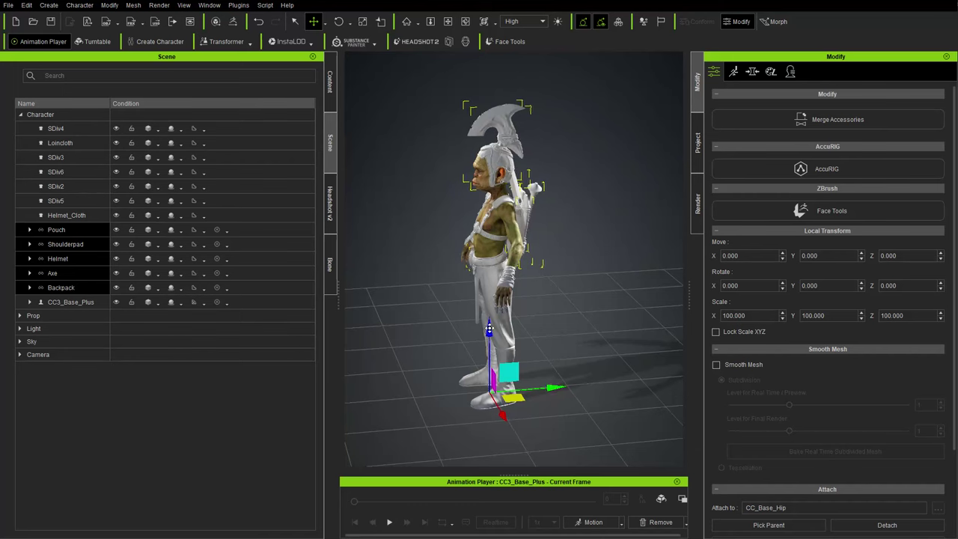
right_drag(507, 300, 680, 266)
middle_drag(520, 240, 516, 264)
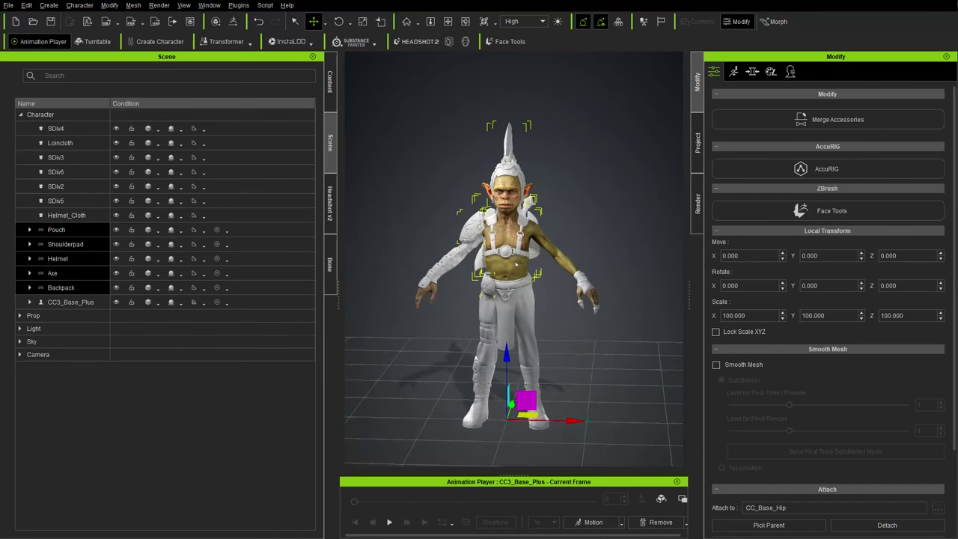
Step: Examine how the selected accessories sit on the goblin in side profile, three-quarter and front views
click(55, 130)
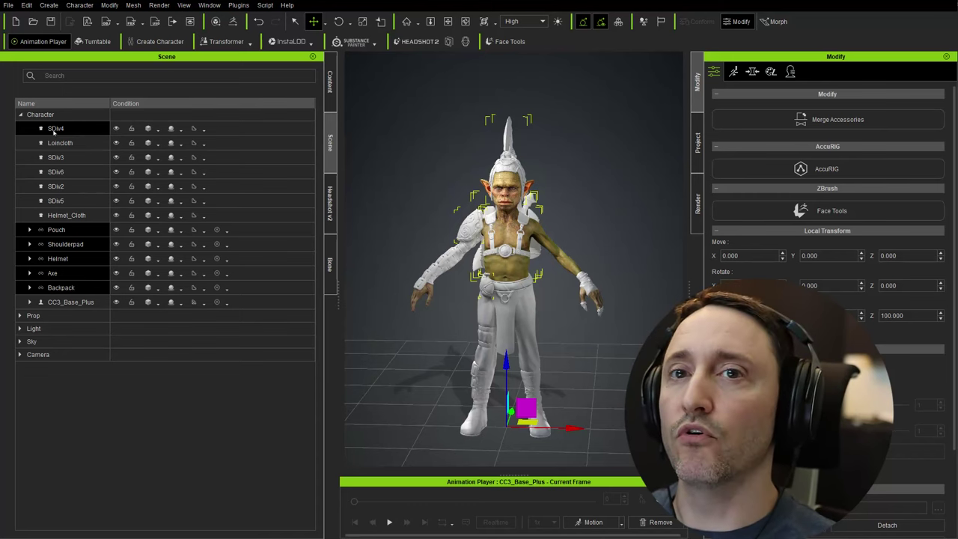
alt+drag(577, 224, 531, 235)
alt+right_drag(530, 235, 531, 174)
alt+drag(494, 170, 351, 162)
alt+middle_drag(495, 262, 501, 218)
scroll(522, 264, down, 6)
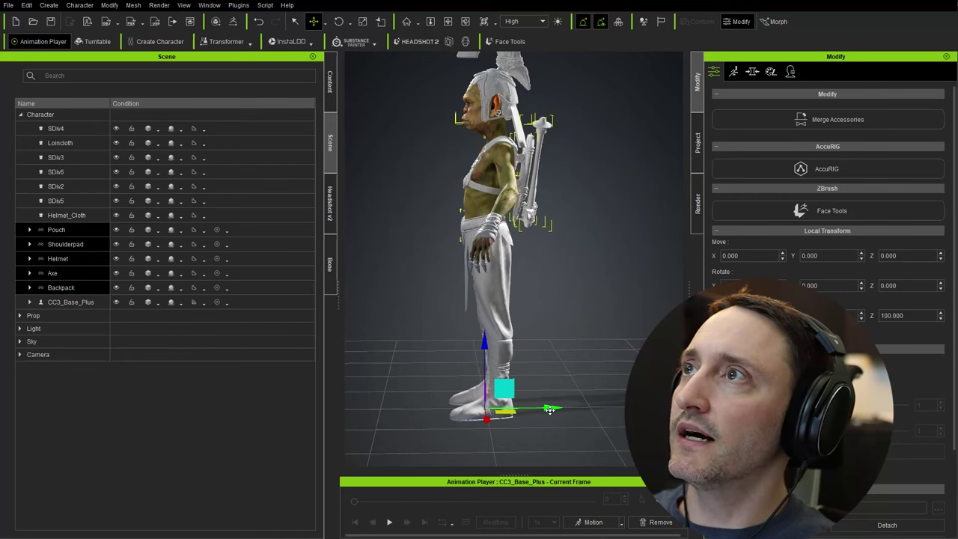
right_drag(486, 300, 723, 264)
right_drag(447, 198, 491, 188)
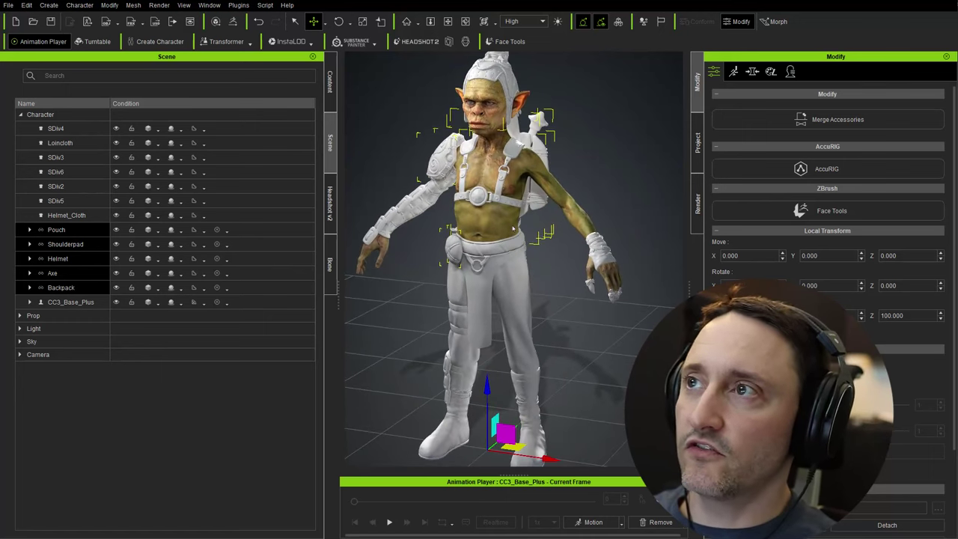
right_drag(484, 238, 529, 222)
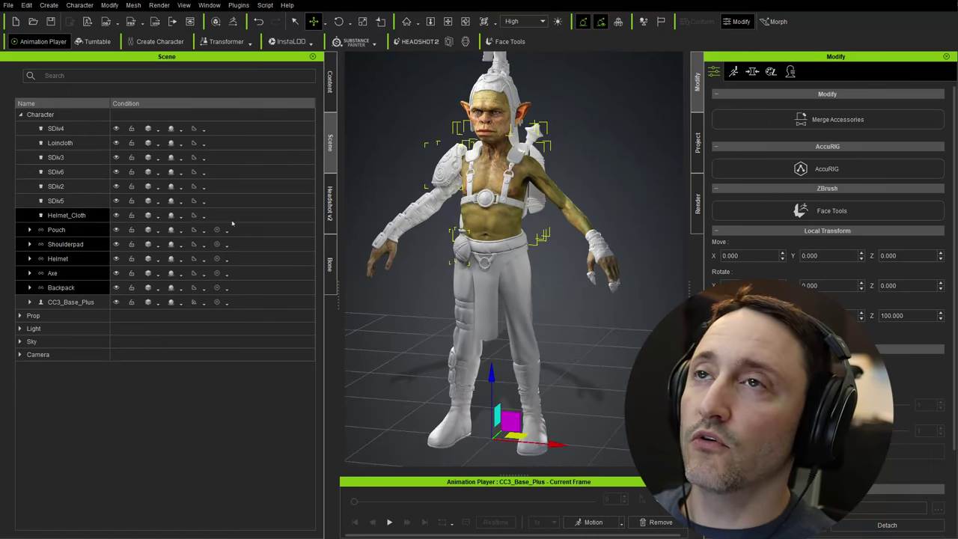
Step: Review the cloth meshes one at a time, from Loincloth through SDiv5, to identify what each covers
click(60, 143)
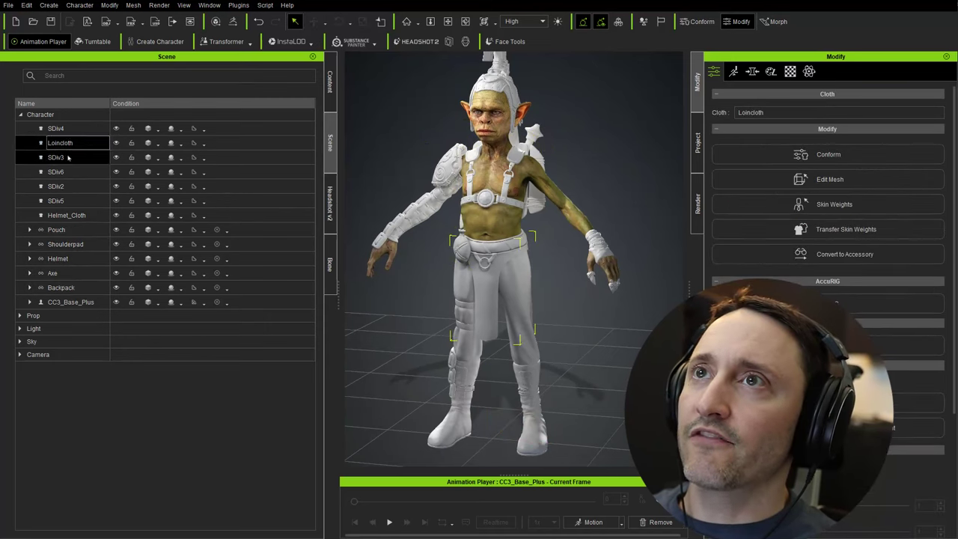
click(63, 158)
click(67, 171)
click(65, 186)
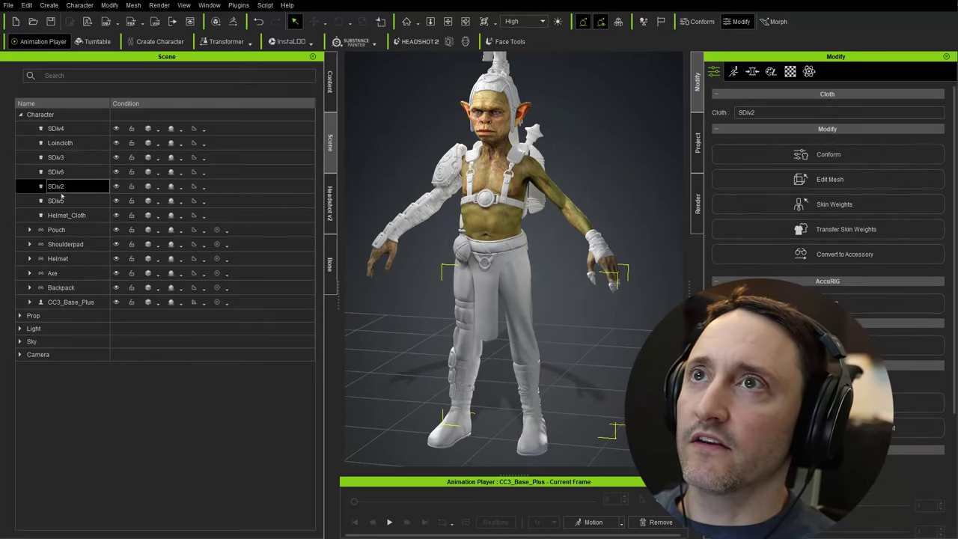
click(62, 201)
click(63, 157)
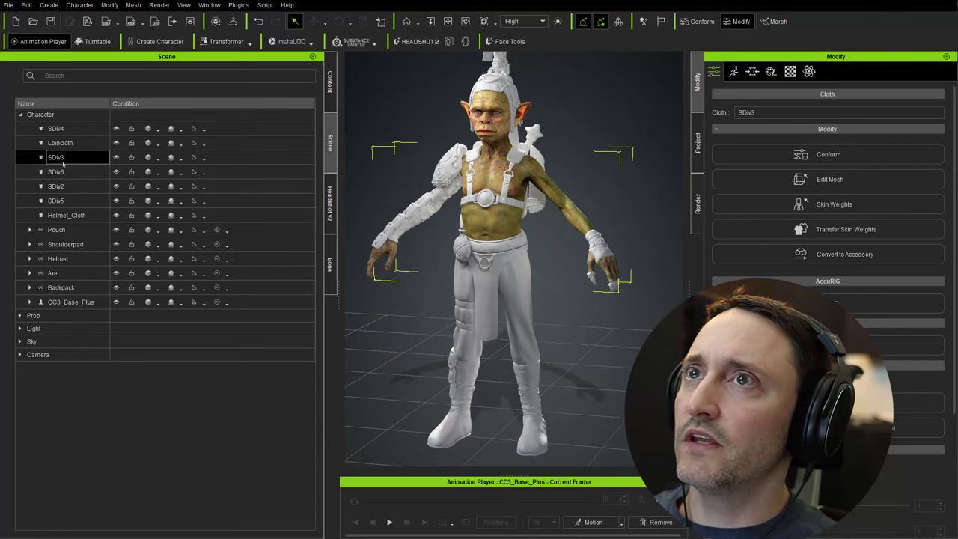
Step: Transfer skin weights to the Loincloth using the Dress template preset
click(60, 142)
right_drag(464, 337, 482, 289)
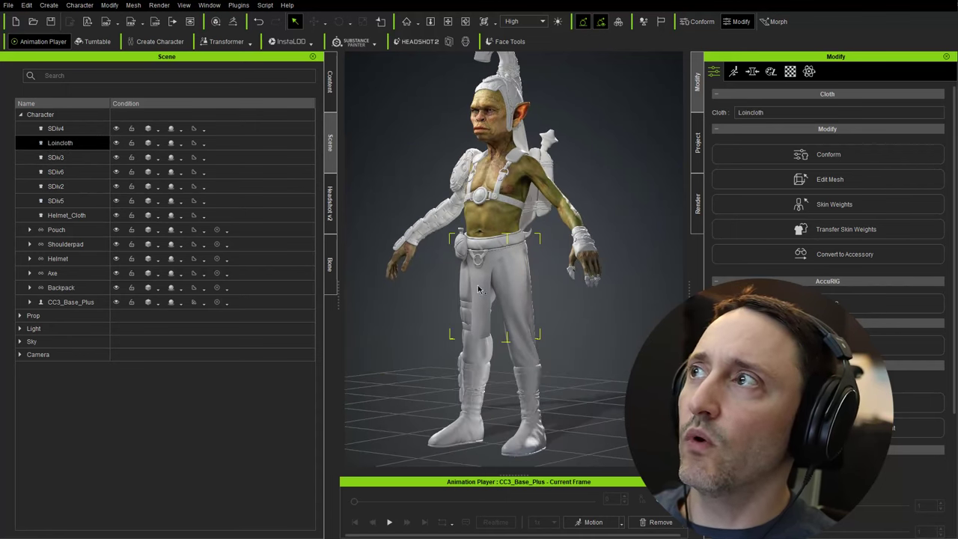
click(837, 230)
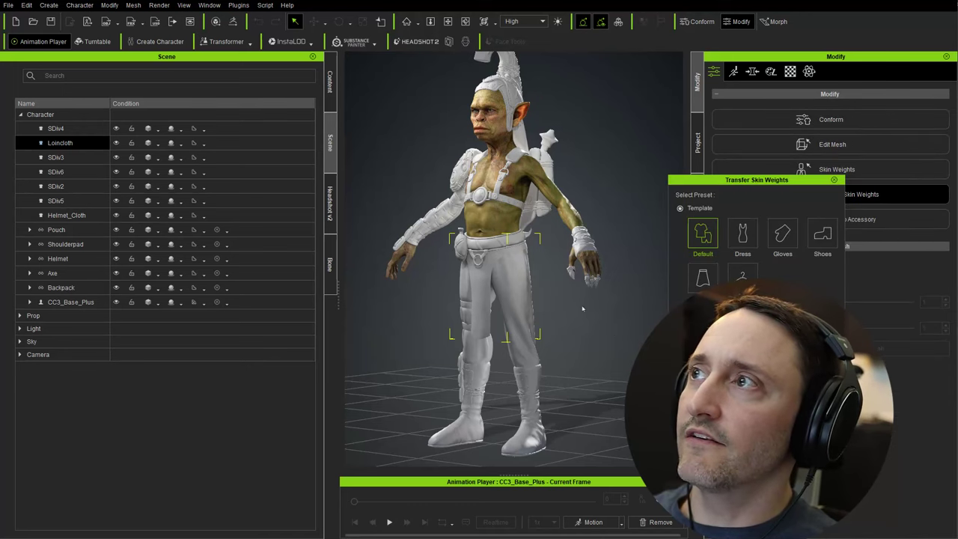
click(743, 235)
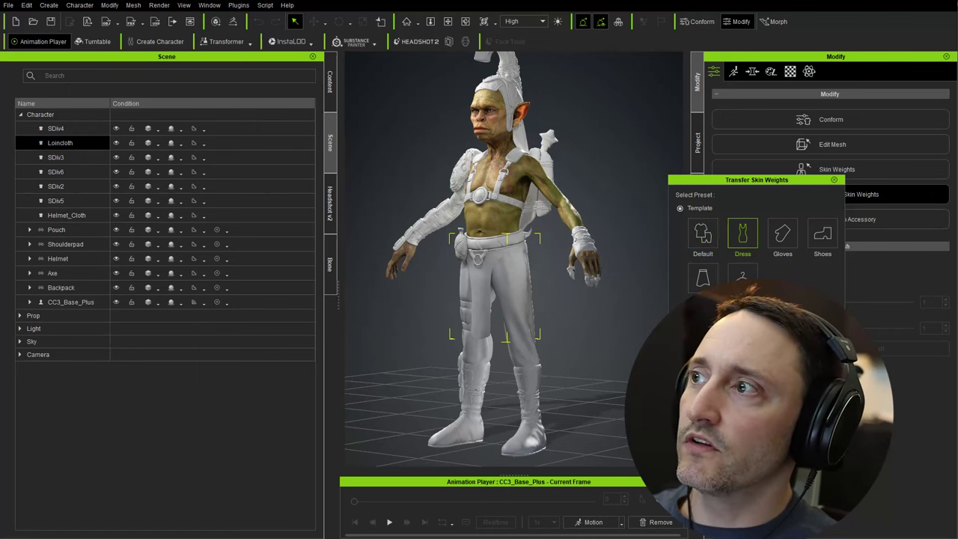
click(712, 448)
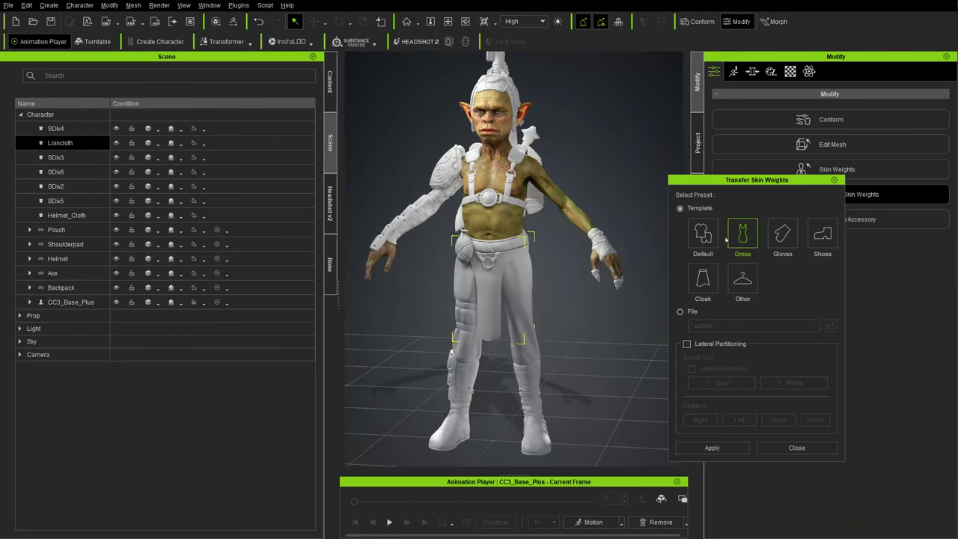
click(769, 448)
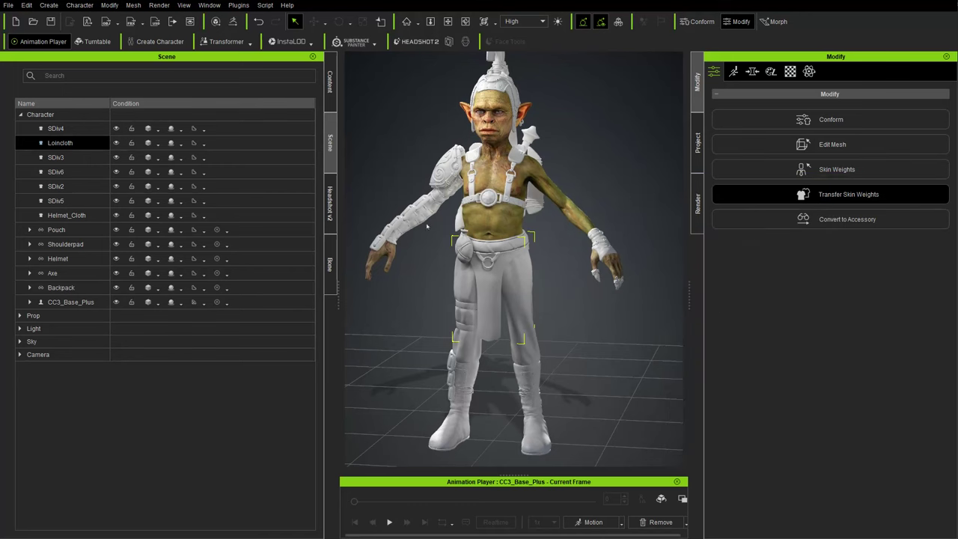
Step: Select all the cloth meshes together, from SDiv4 through Helmet_Cloth
right_drag(569, 307, 472, 298)
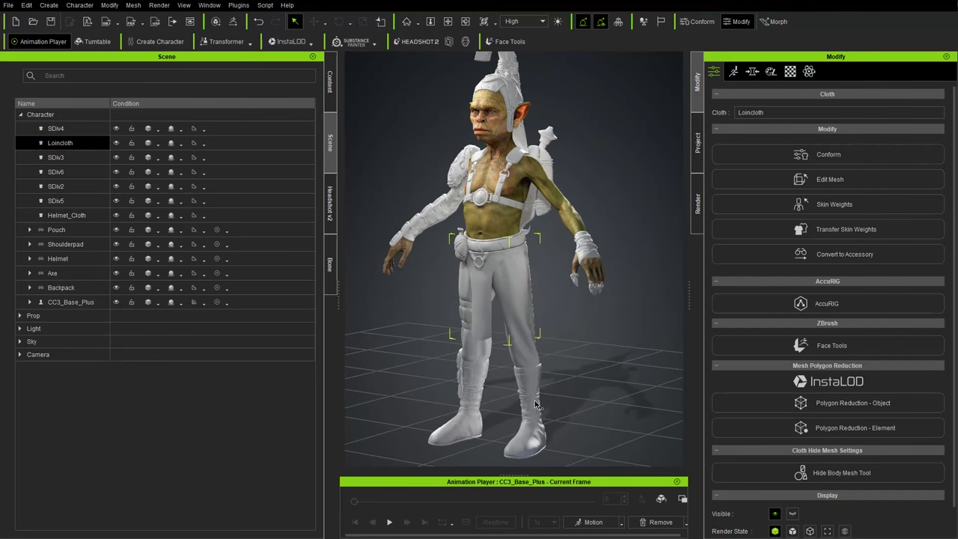
right_drag(455, 321, 471, 313)
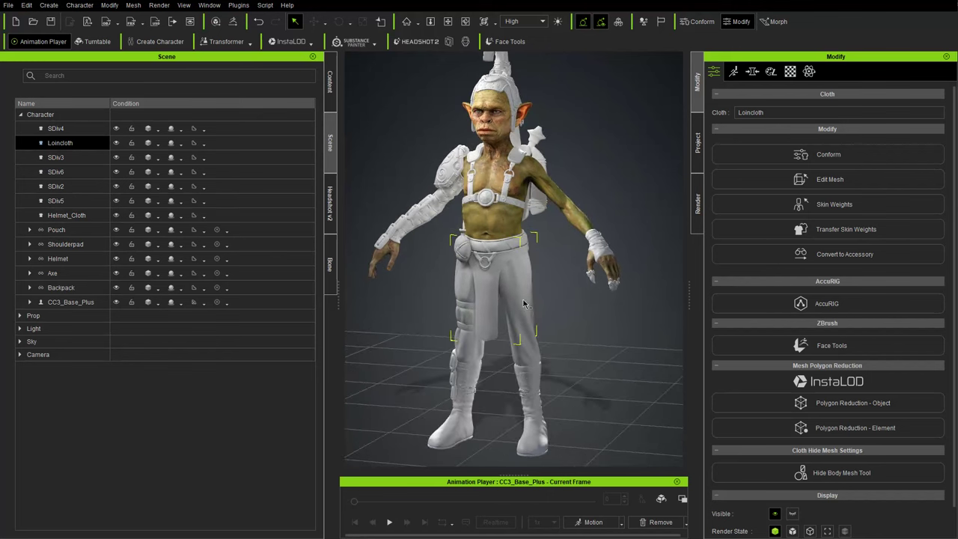
right_drag(477, 274, 539, 274)
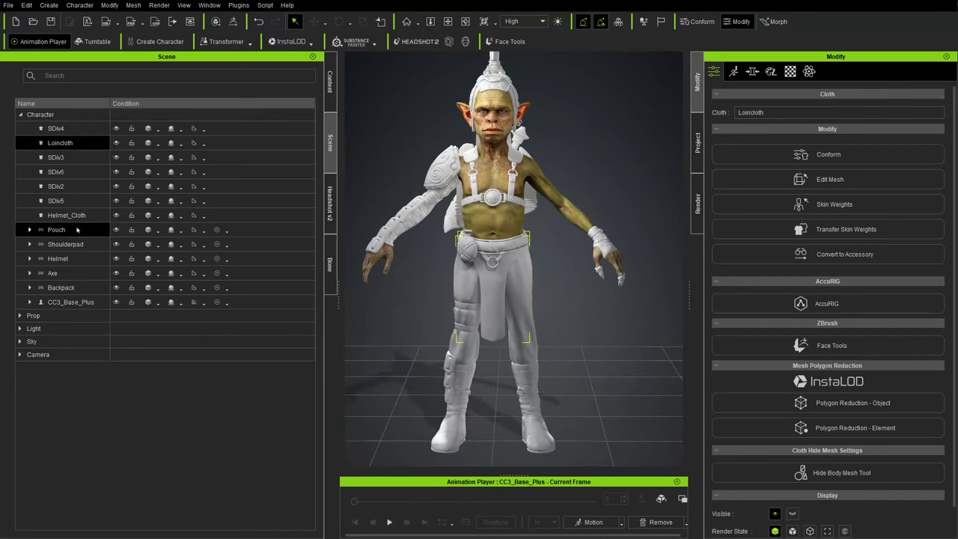
click(60, 230)
click(56, 129)
shift+click(64, 215)
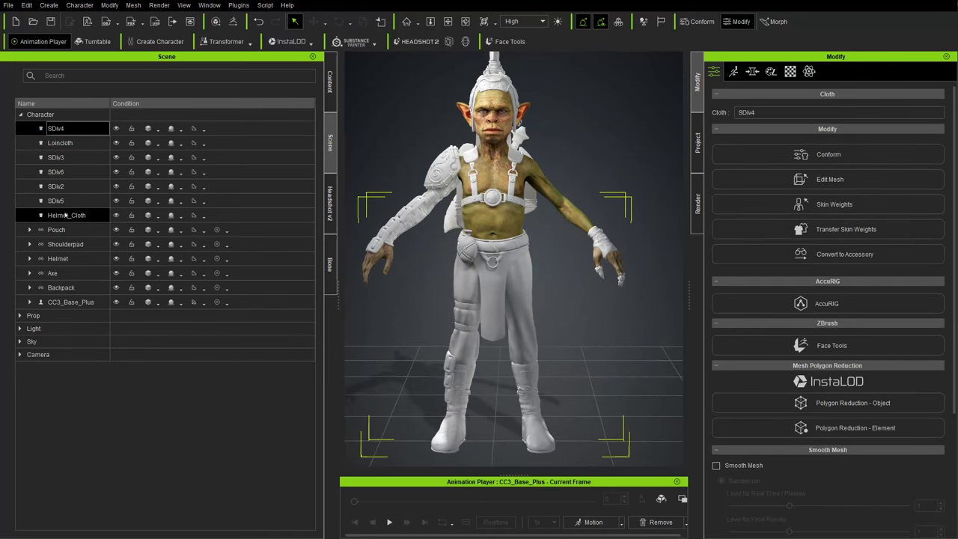
Step: Play the male Walk_M motion and check from several angles how the clothing and accessories follow the body
click(592, 522)
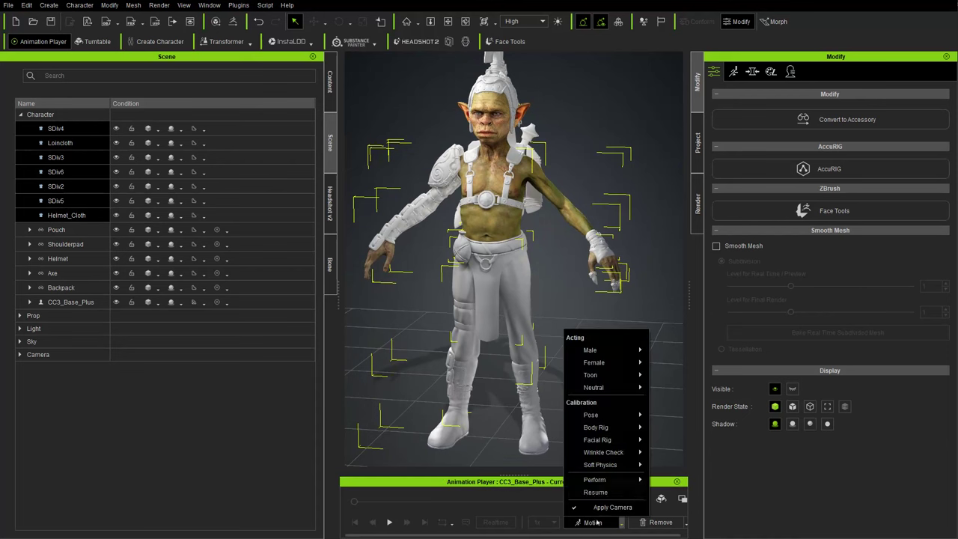
mouse_move(610, 350)
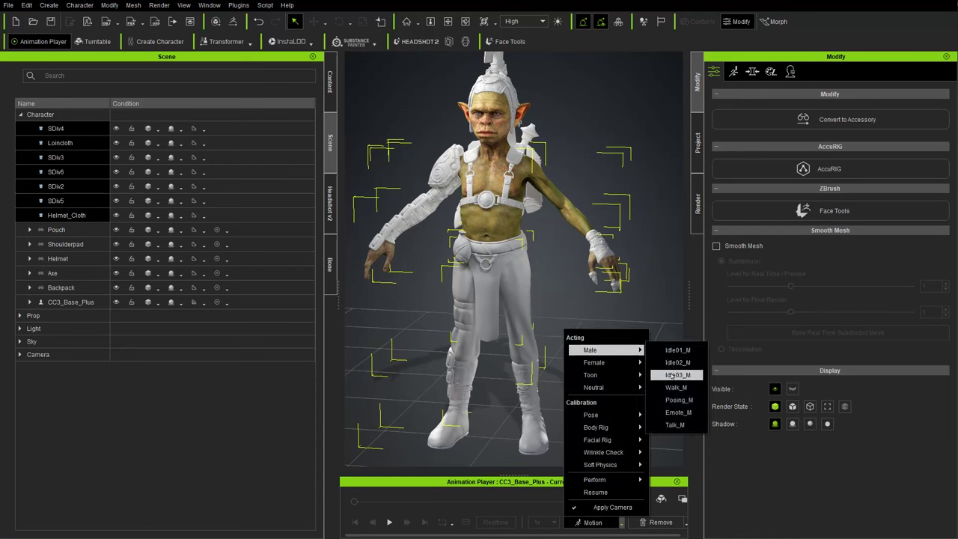
click(674, 388)
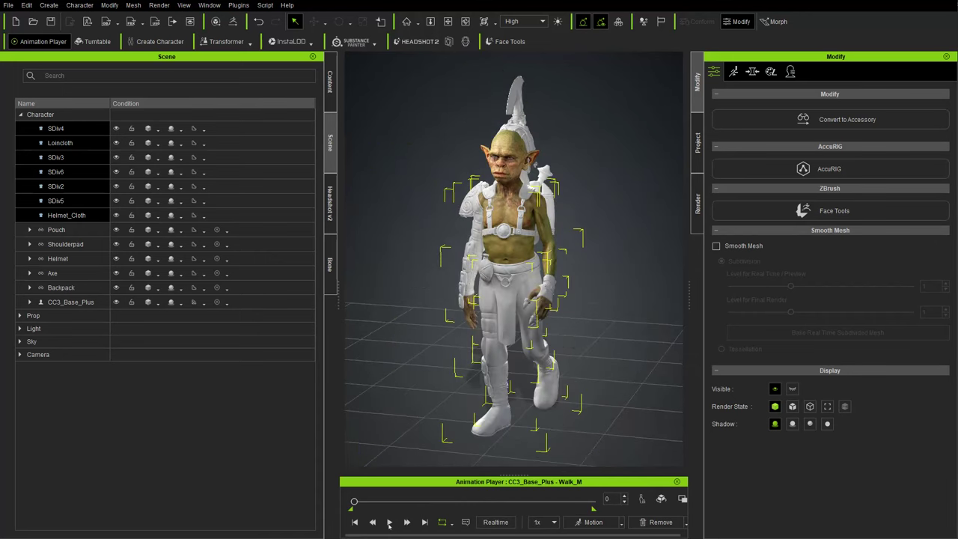
click(388, 522)
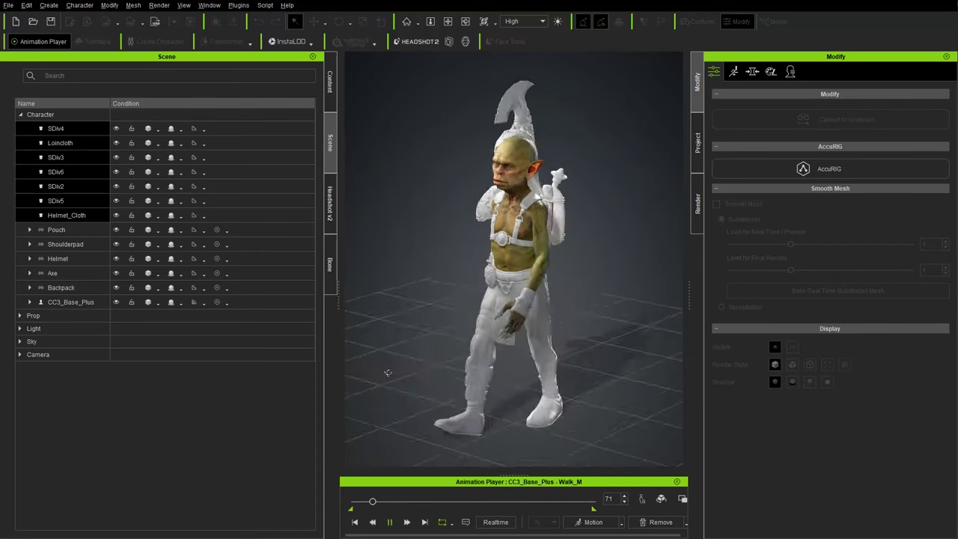
right_drag(155, 373, 708, 384)
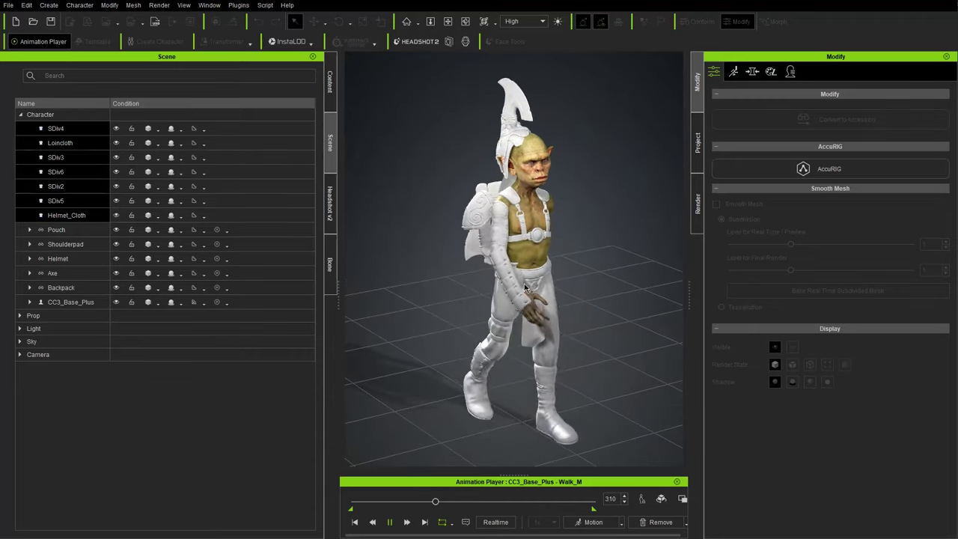
right_drag(567, 325, 411, 310)
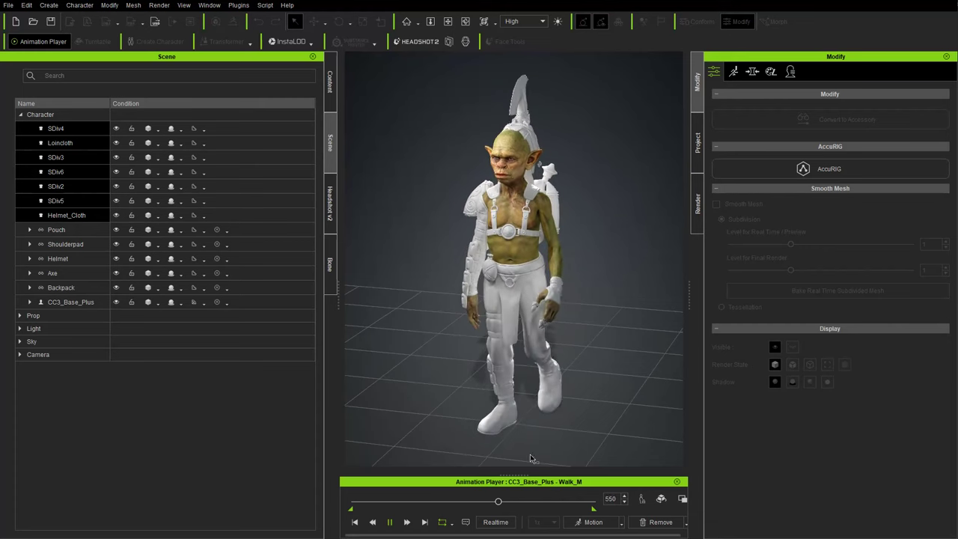
Step: Stop the walk by putting the goblin back in the A-Pose calibration pose
click(621, 522)
mouse_move(591, 415)
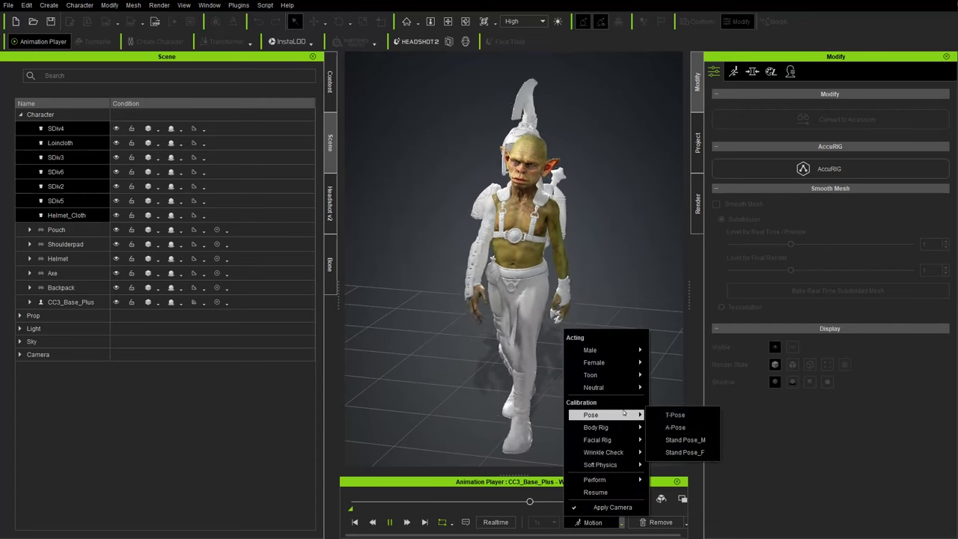
click(689, 426)
Step: Check the Pouch's attachment bone and set its pivot to the middle of the mesh with the Move tool active
click(87, 232)
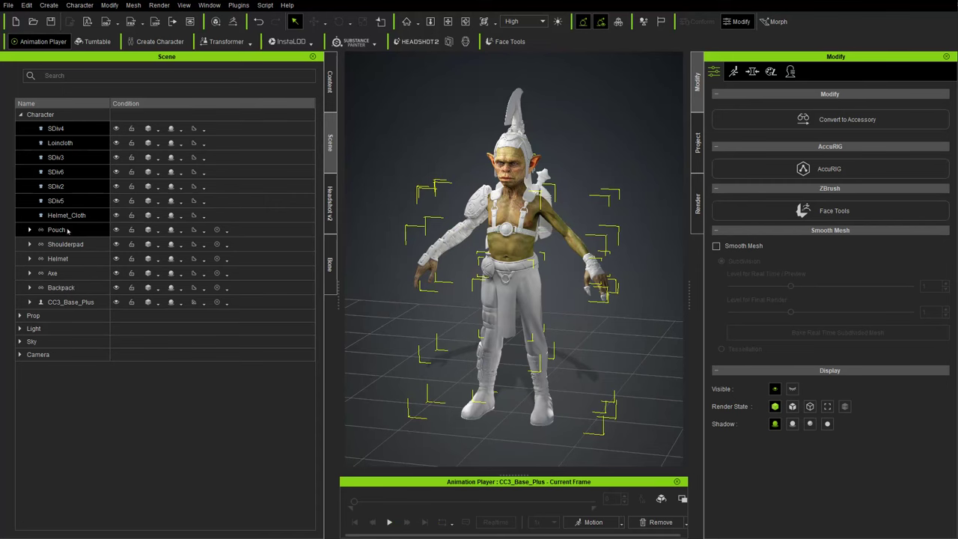
scroll(497, 297, up, 2)
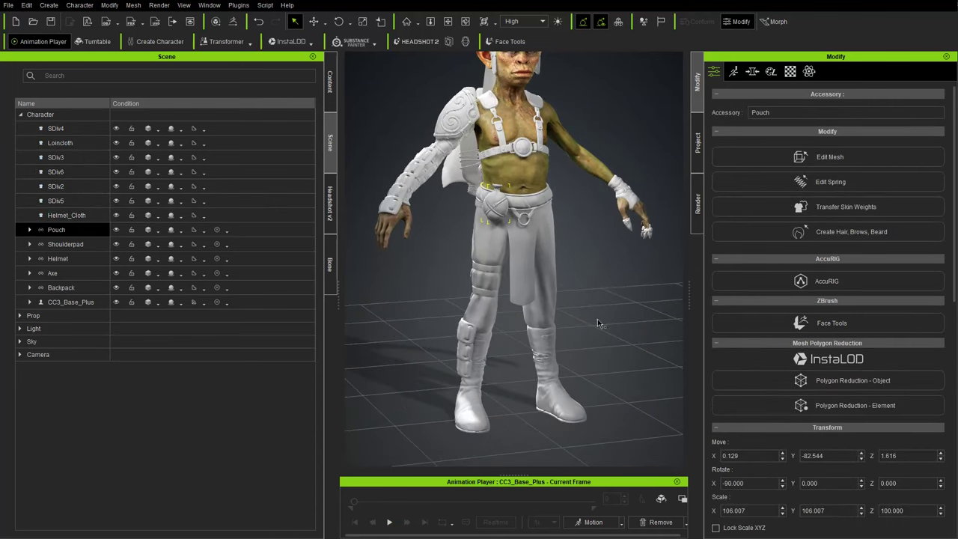
scroll(807, 407, down, 10)
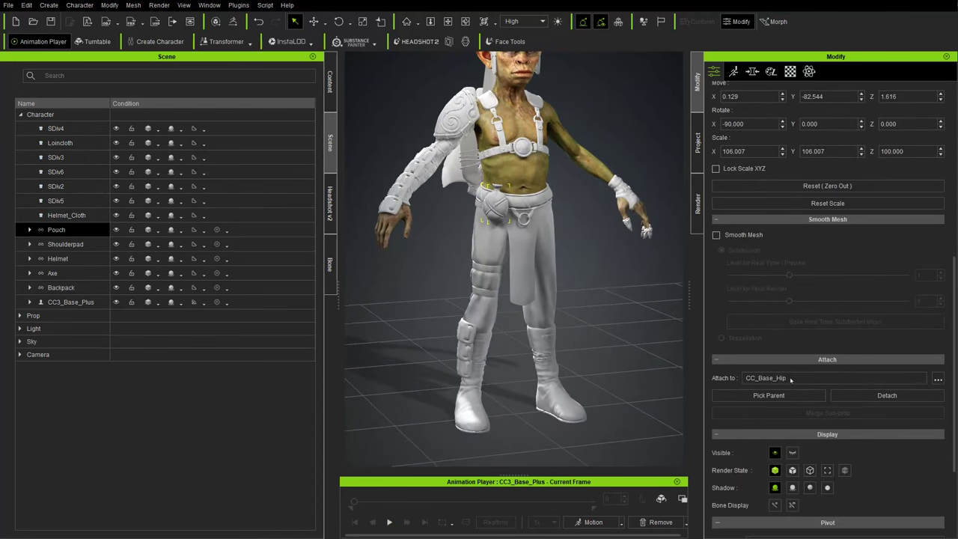
scroll(770, 379, down, 3)
key(w)
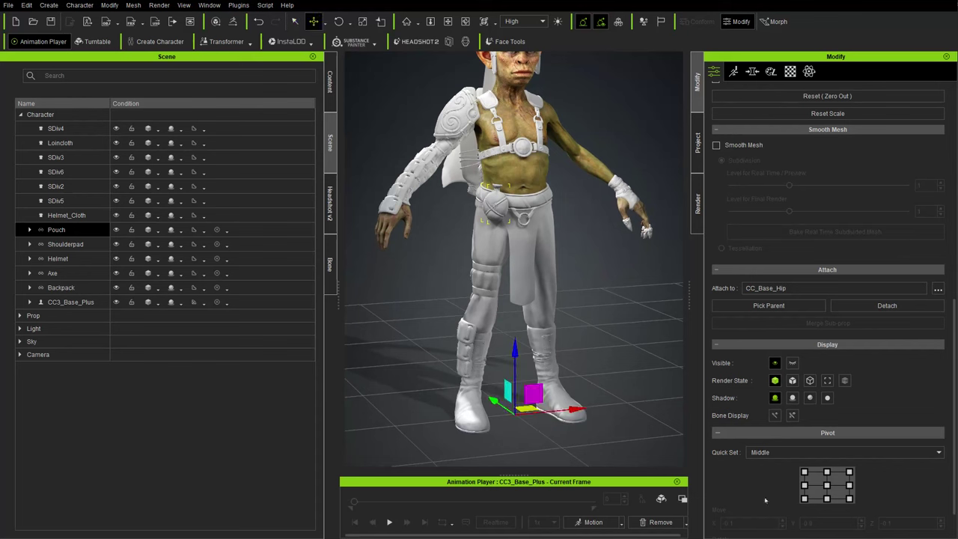
click(827, 486)
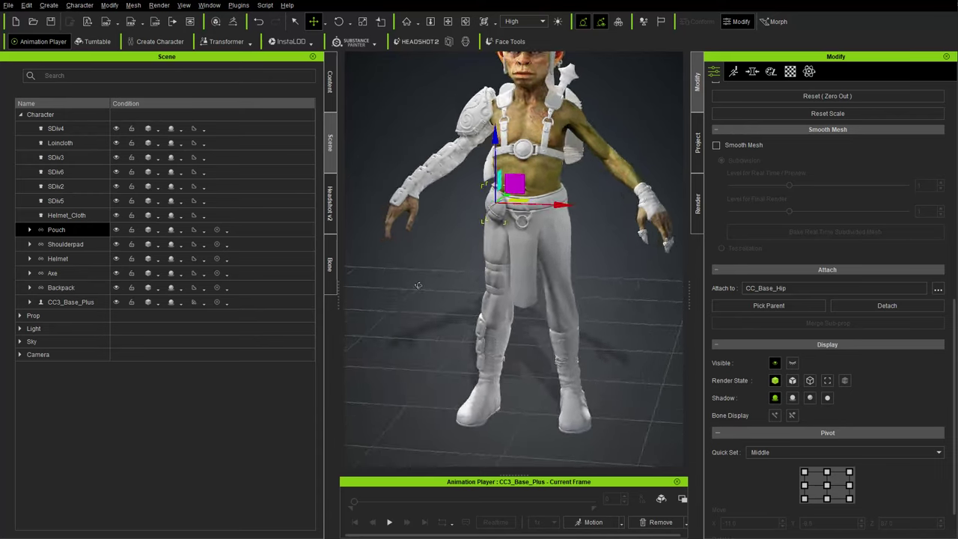
Step: Select the Shoulderpad and try to reattach it by picking a parent at the goblin's right shoulder
click(65, 244)
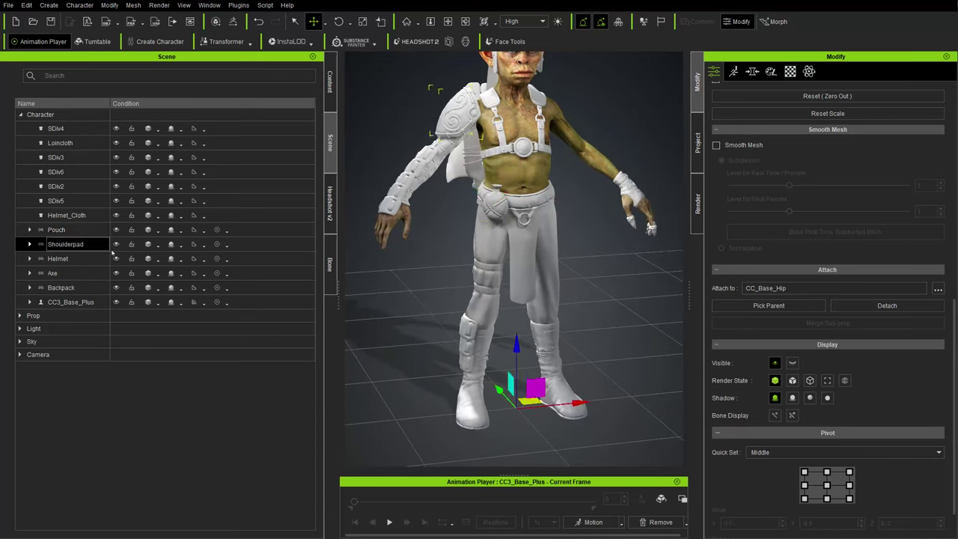
alt+right_drag(494, 265, 502, 252)
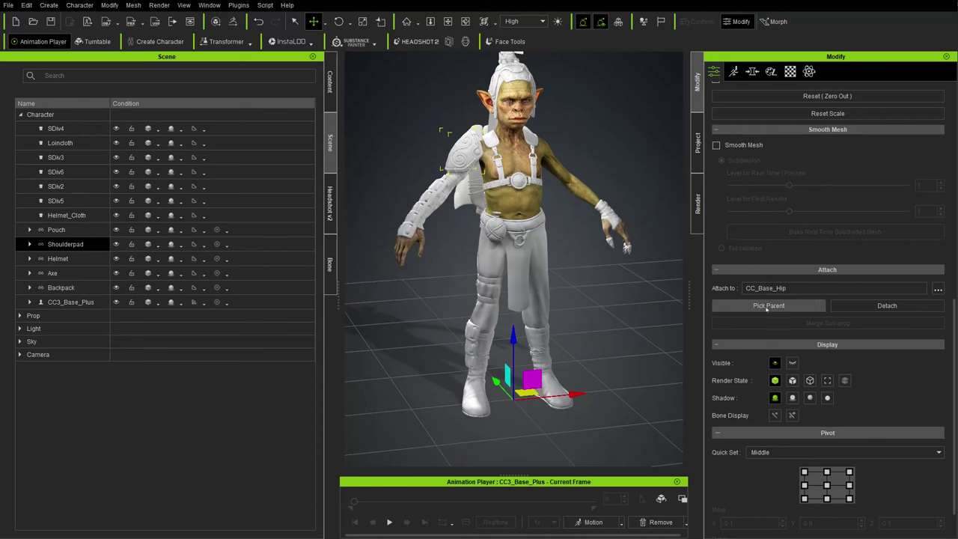
click(769, 306)
click(468, 158)
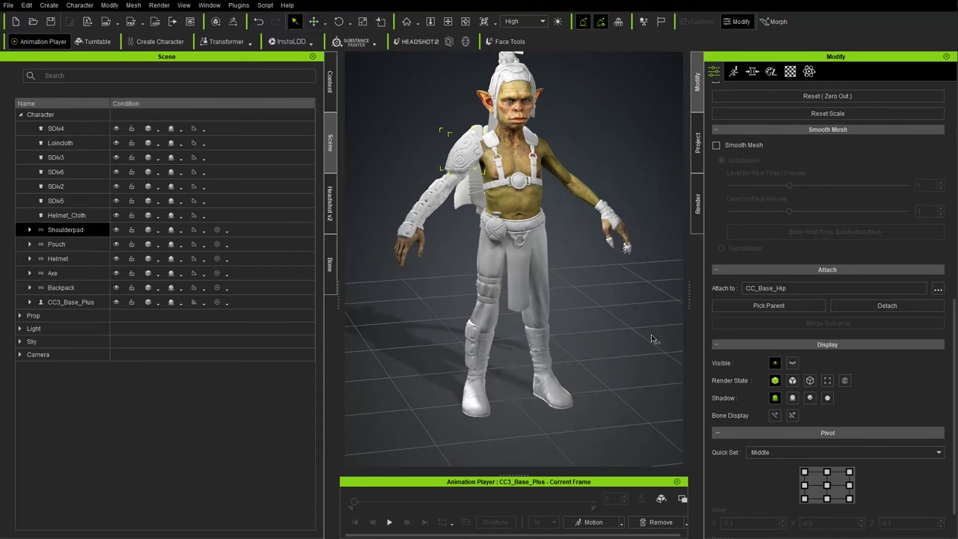
Step: Attach the Shoulderpad to the CC_Base_R_Upperarm bone, with no alignment and with move, rotate and scale inherited
click(938, 289)
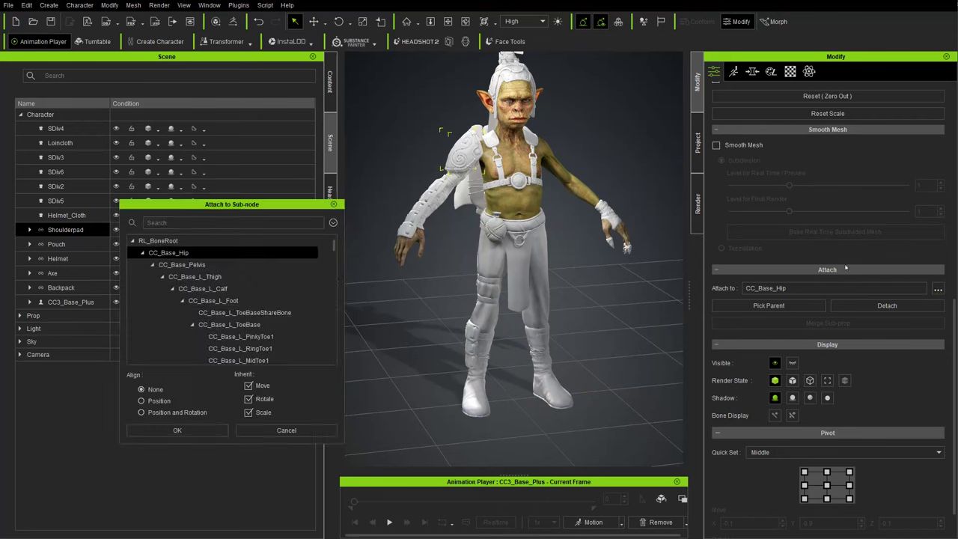
scroll(176, 307, down, 3)
scroll(176, 307, down, 10)
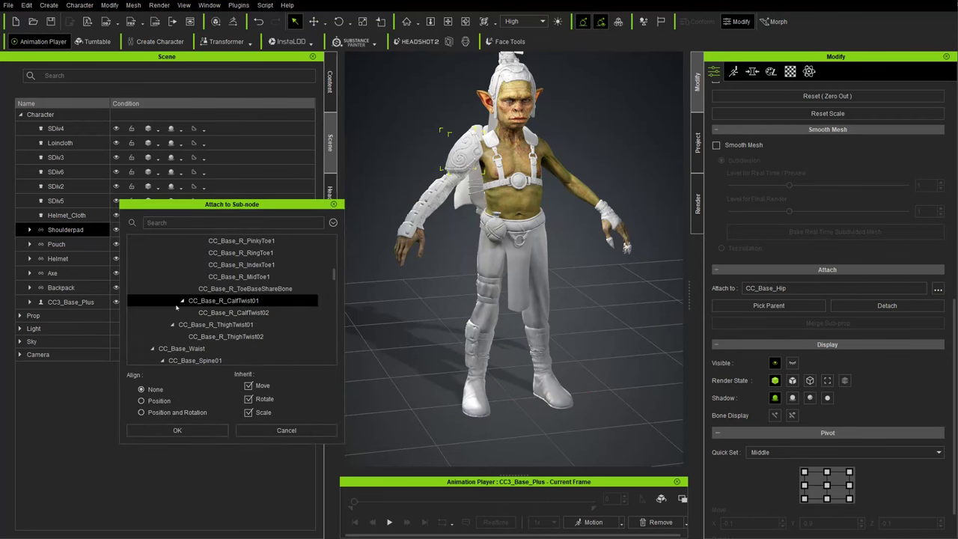
scroll(177, 307, down, 10)
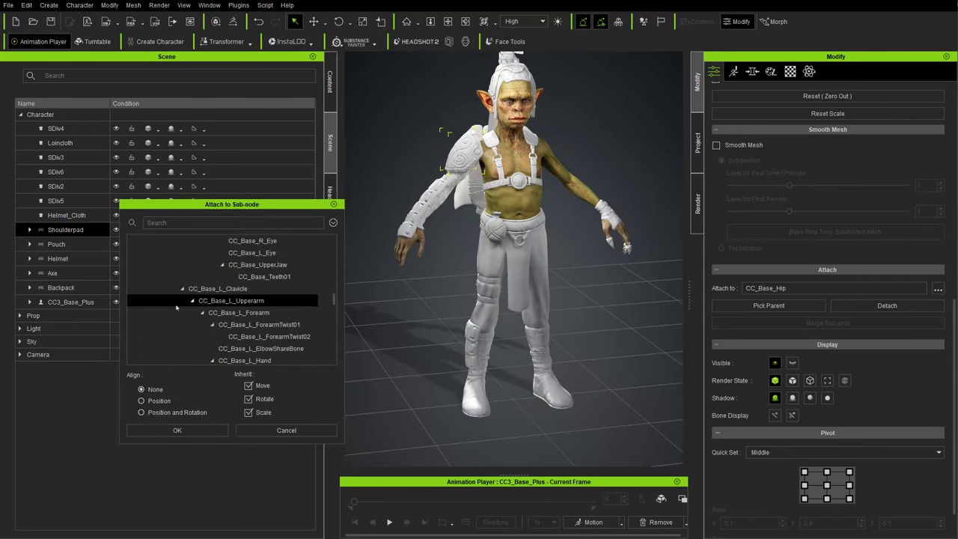
click(235, 277)
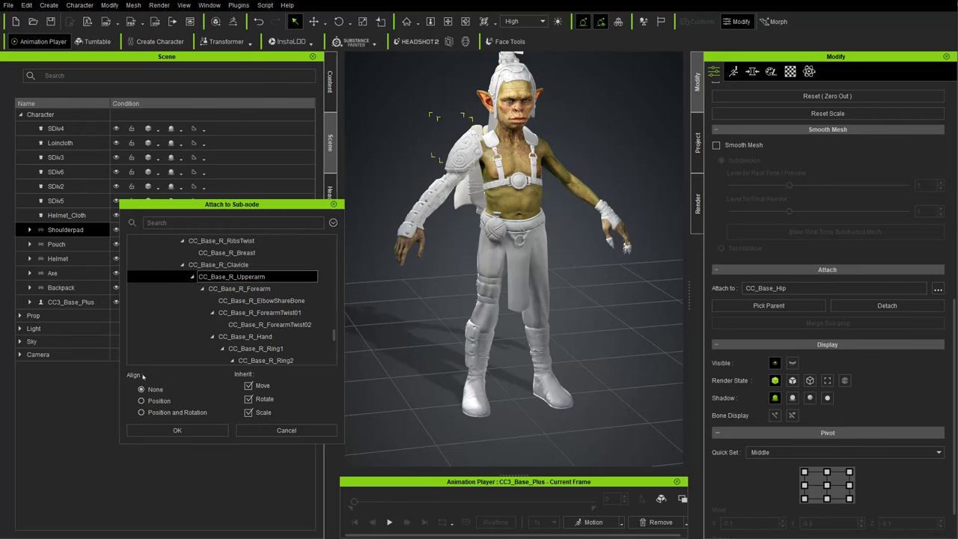
click(178, 431)
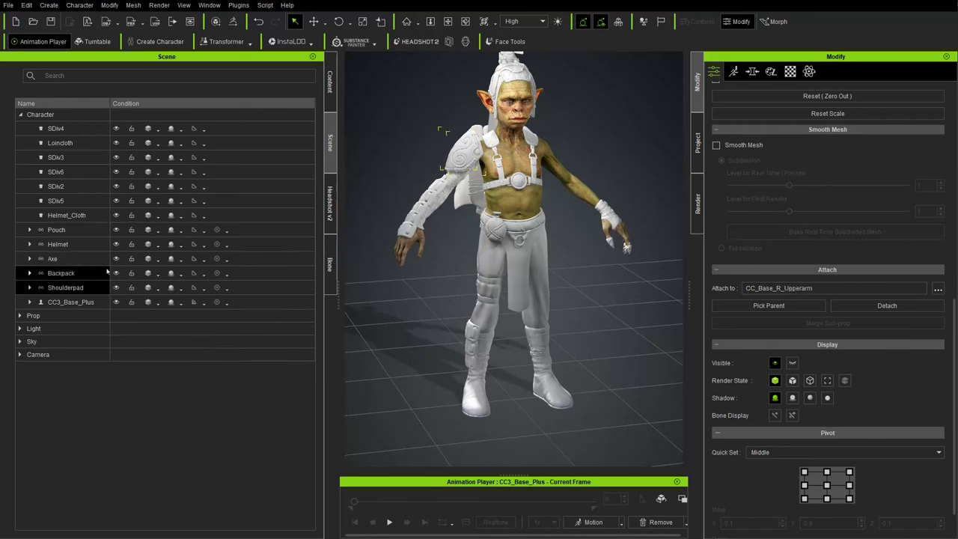
Step: Select the Helmet with the Move tool active and snap its pivot to the bottom centre of its bounding box
click(78, 247)
middle_drag(440, 161, 456, 262)
right_drag(456, 263, 319, 239)
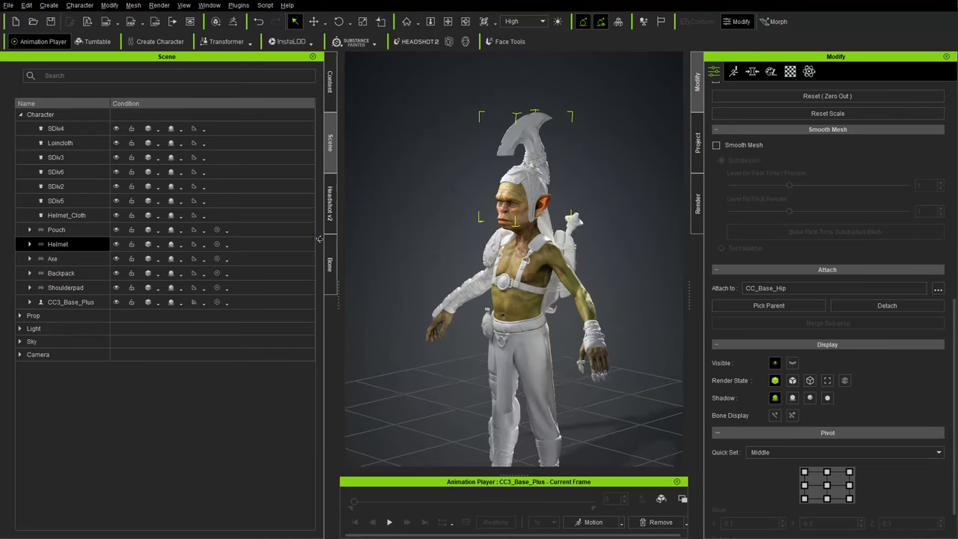
middle_drag(394, 259, 358, 218)
key(w)
right_drag(610, 287, 404, 287)
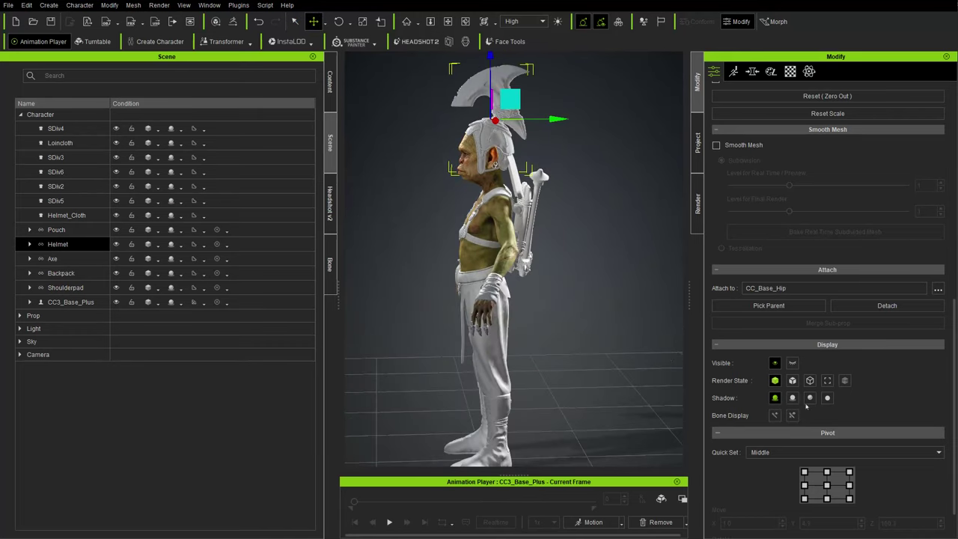
scroll(809, 412, down, 2)
click(826, 449)
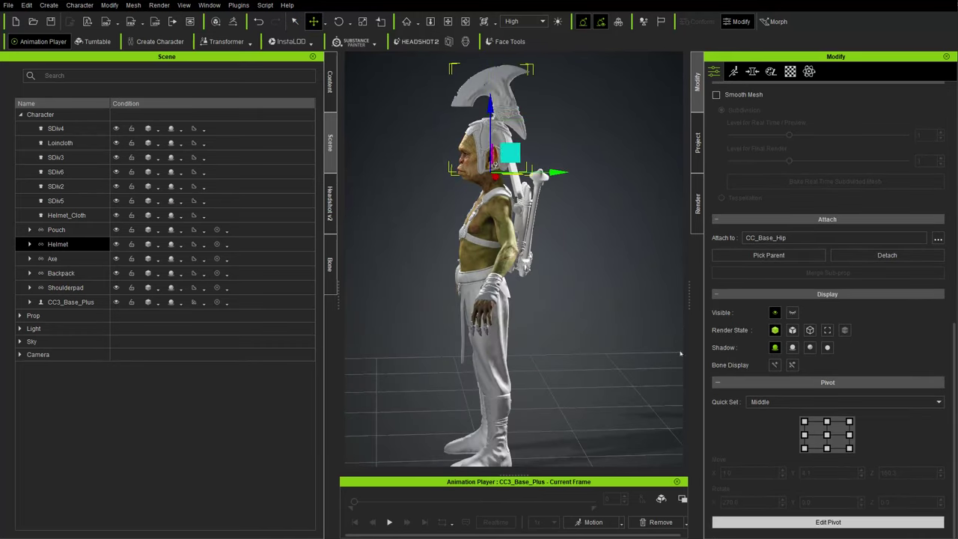
Step: Edit the Helmet's pivot freely, moving it forward and up into the goblin's head to about Y 1.8, Z 146.0
click(828, 522)
right_drag(659, 419, 614, 404)
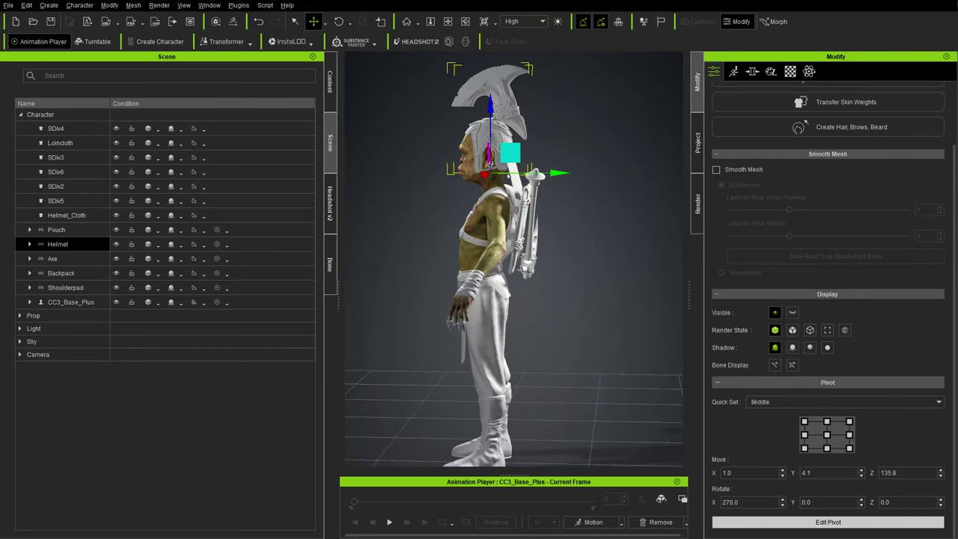
drag(555, 173, 547, 173)
right_drag(470, 120, 481, 121)
drag(482, 97, 483, 82)
drag(551, 153, 551, 151)
right_drag(416, 193, 629, 206)
scroll(629, 206, up, 3)
middle_drag(646, 191, 591, 298)
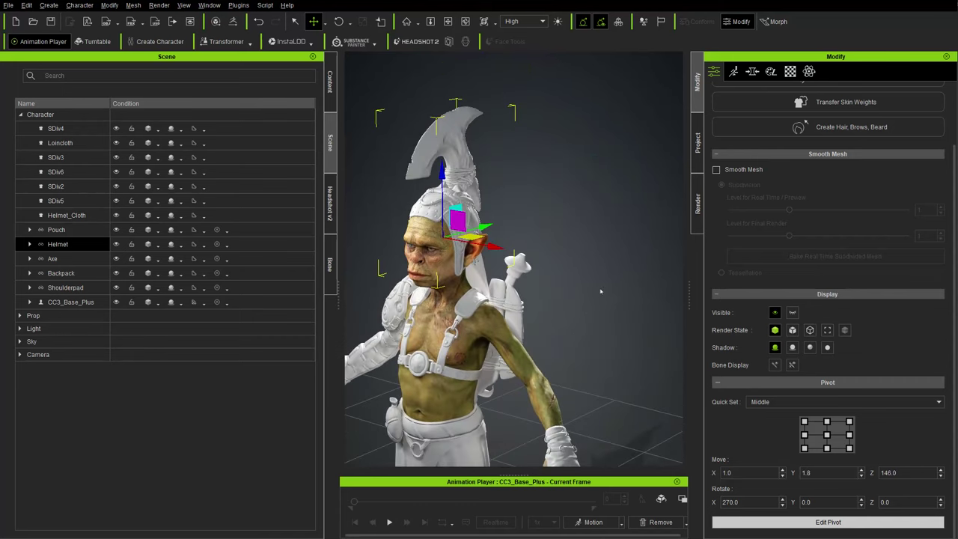
right_drag(590, 298, 541, 269)
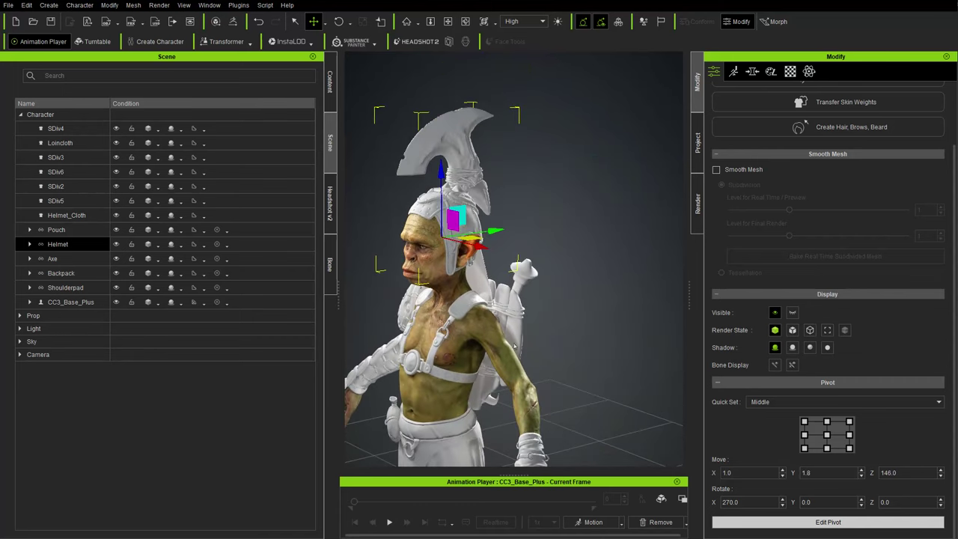
Step: Finish editing the Helmet's pivot
right_drag(516, 380, 573, 383)
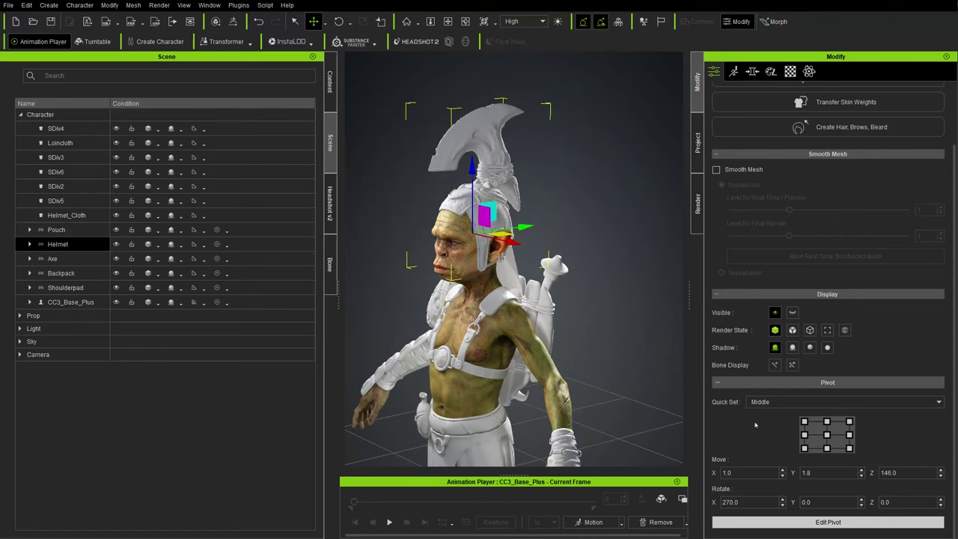
scroll(756, 425, up, 3)
scroll(756, 424, down, 3)
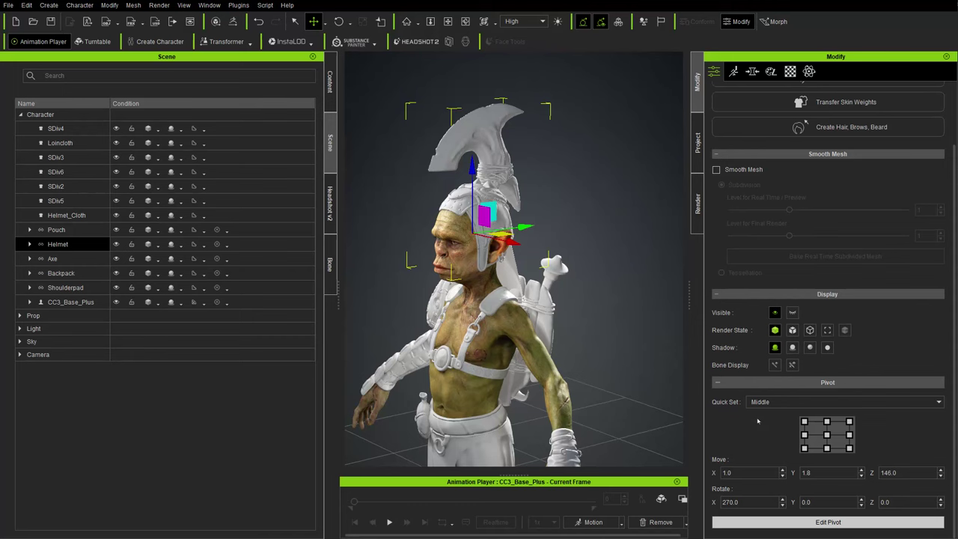
click(811, 522)
Step: Pick the goblin character's body as the Helmet's attachment parent
scroll(778, 376, down, 4)
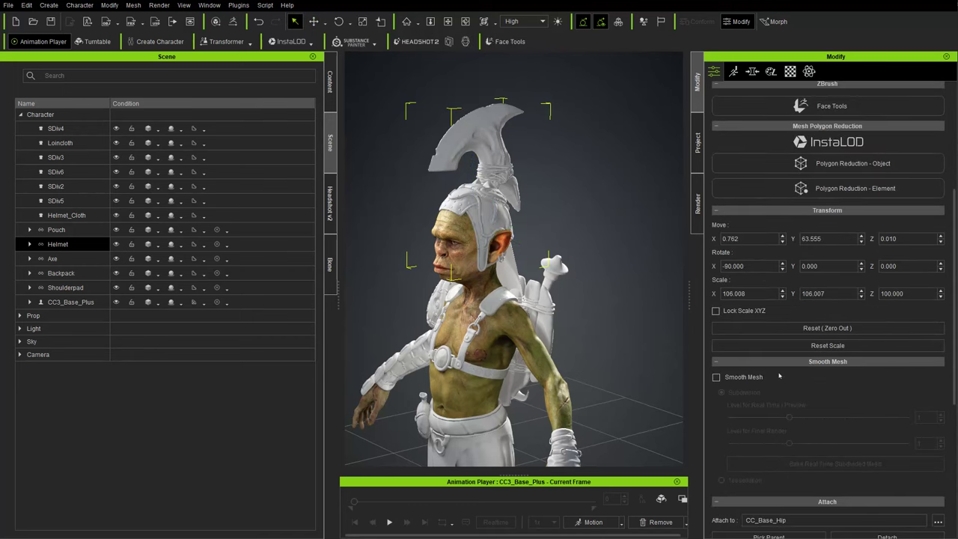
scroll(779, 377, down, 3)
scroll(779, 373, down, 2)
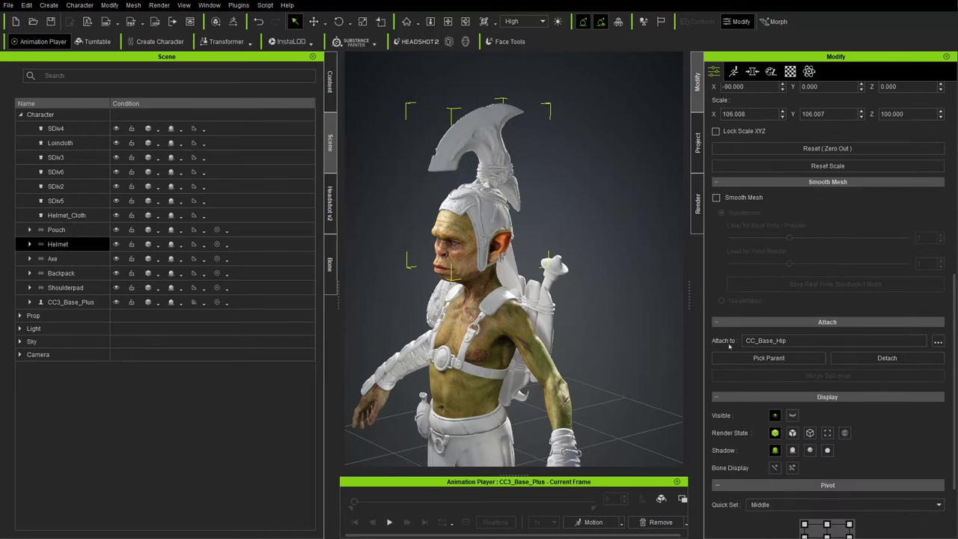
click(939, 342)
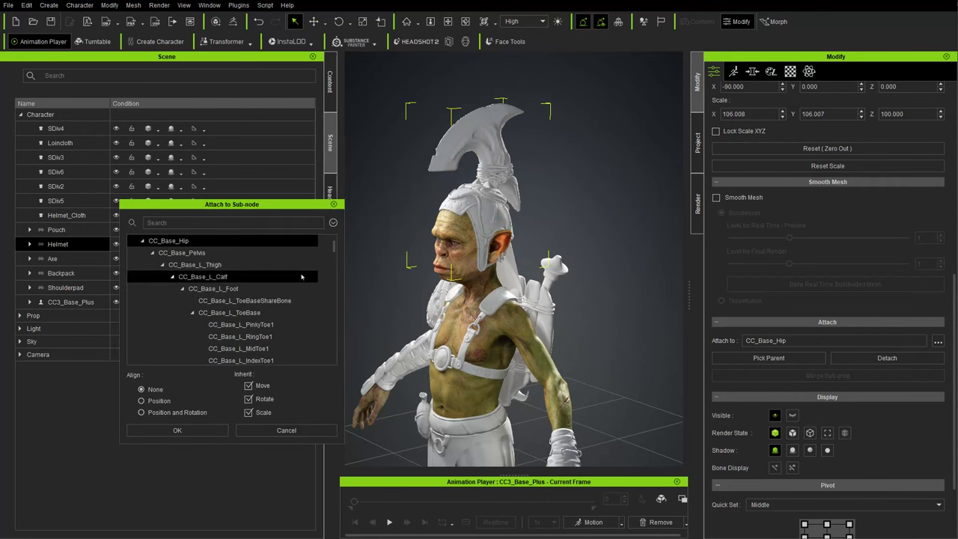
click(333, 204)
click(781, 359)
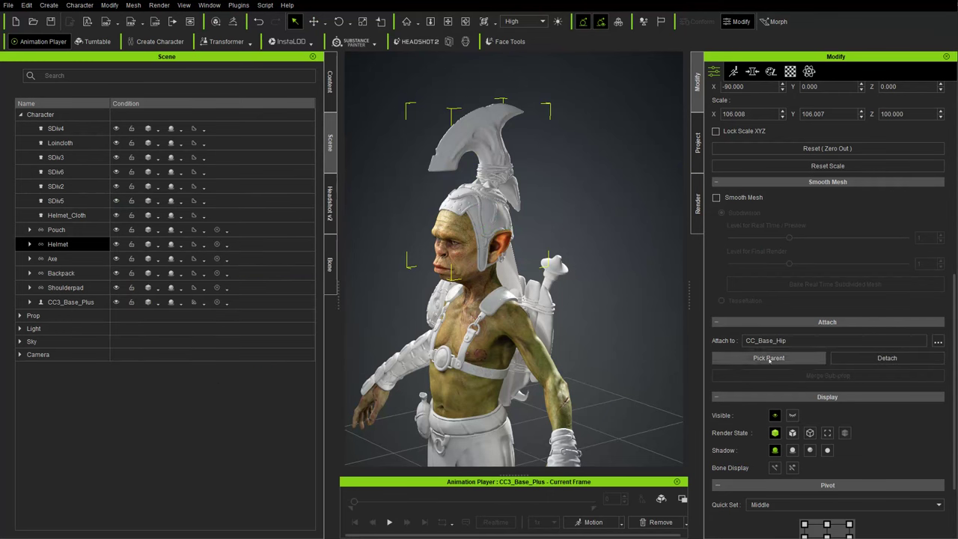
click(475, 228)
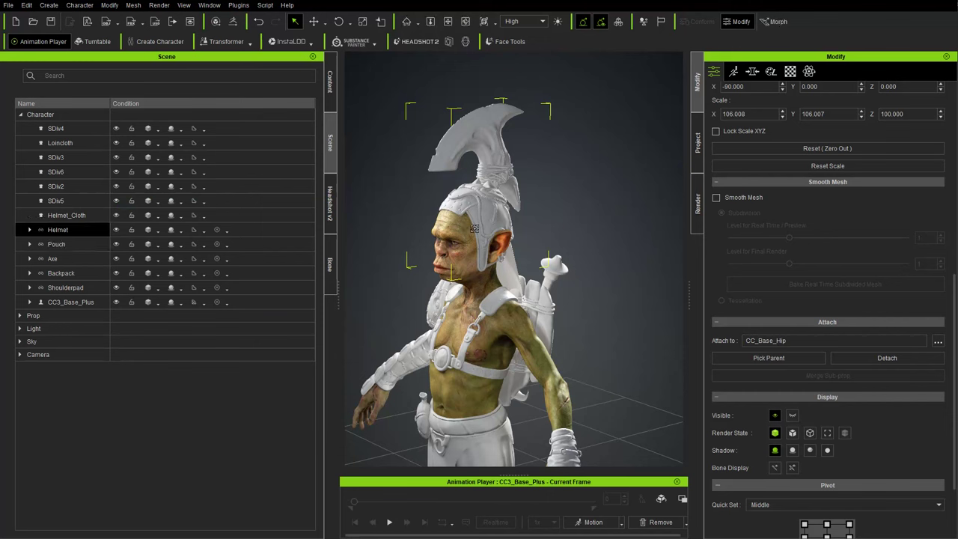
Step: Attach the Helmet to the CC_Base_Head sub-node with no alignment, inheriting move, rotate and scale
click(938, 342)
click(232, 301)
click(235, 314)
scroll(237, 313, down, 1)
click(237, 313)
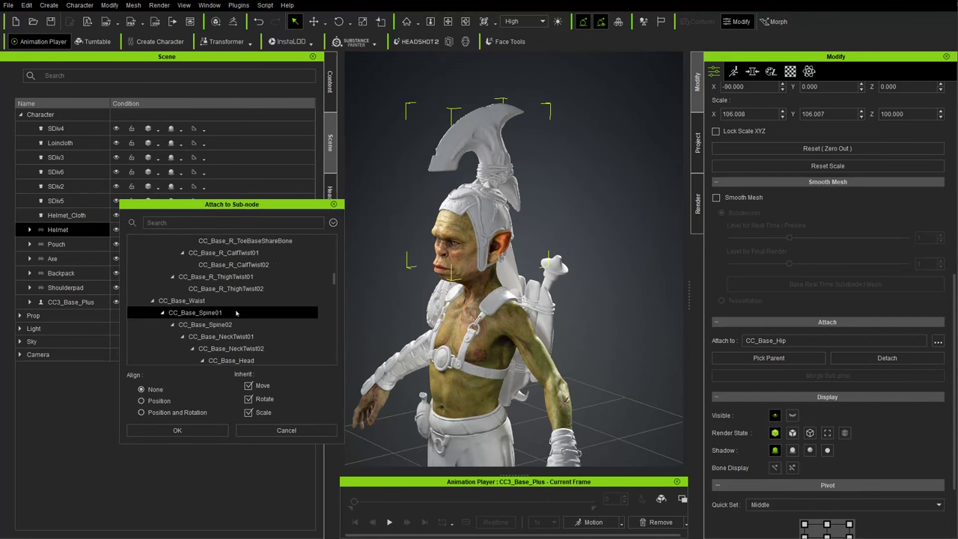
scroll(237, 313, down, 2)
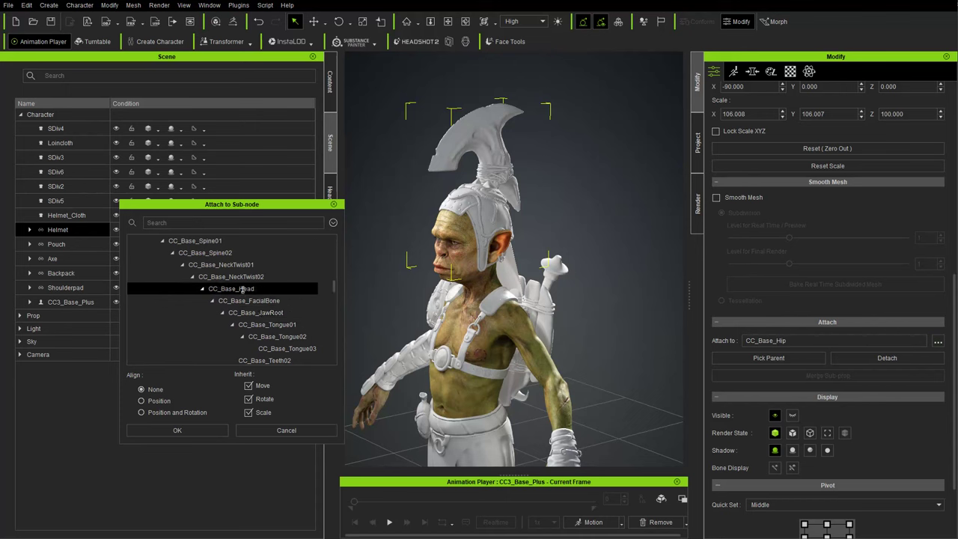
click(187, 431)
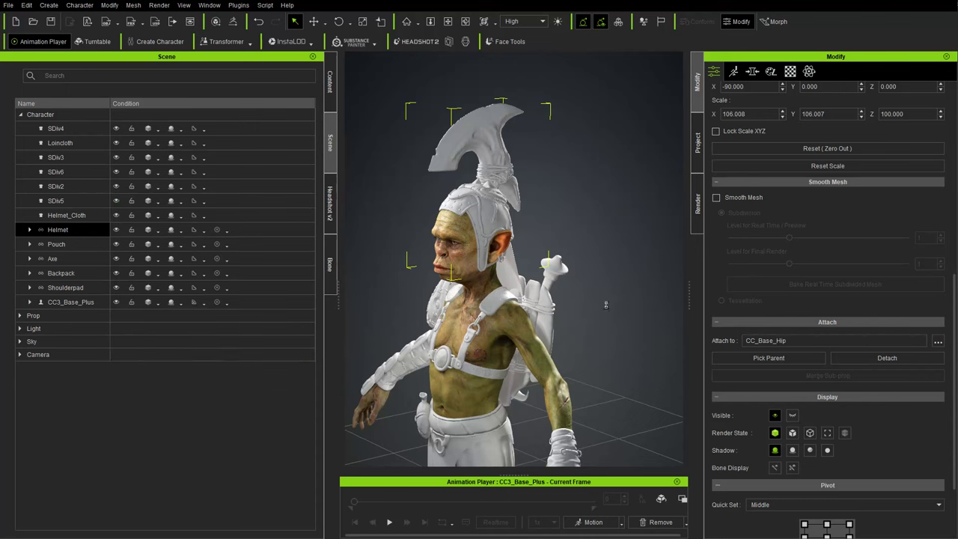
Step: Pick the character as the Axe's parent and attach the Axe to an upper-body sub-node with no alignment
double_click(73, 253)
scroll(483, 214, up, 2)
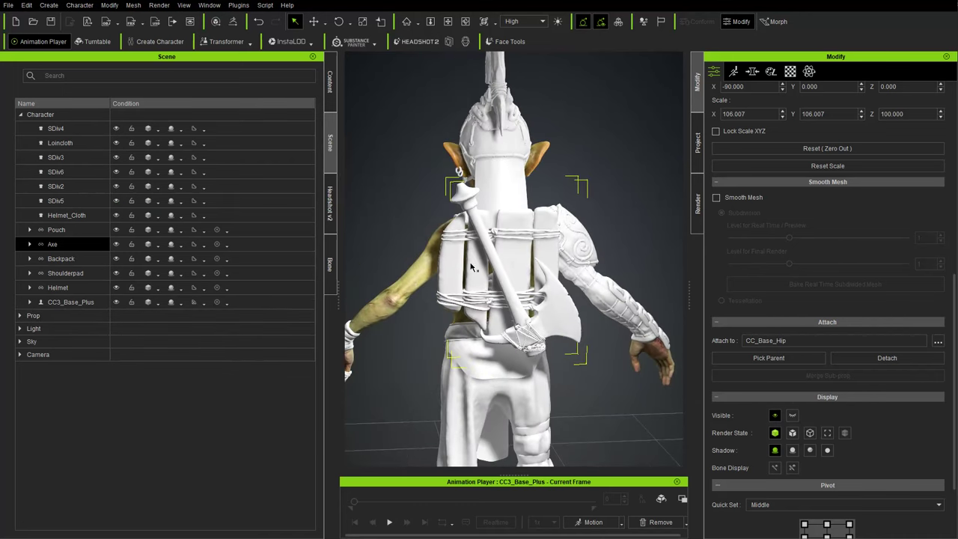
right_drag(418, 279, 691, 281)
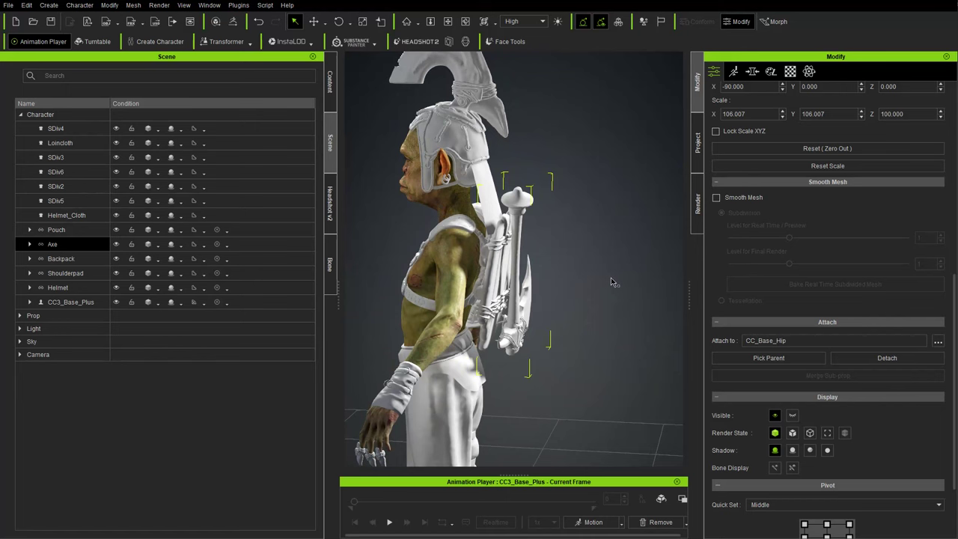
right_drag(567, 286, 520, 297)
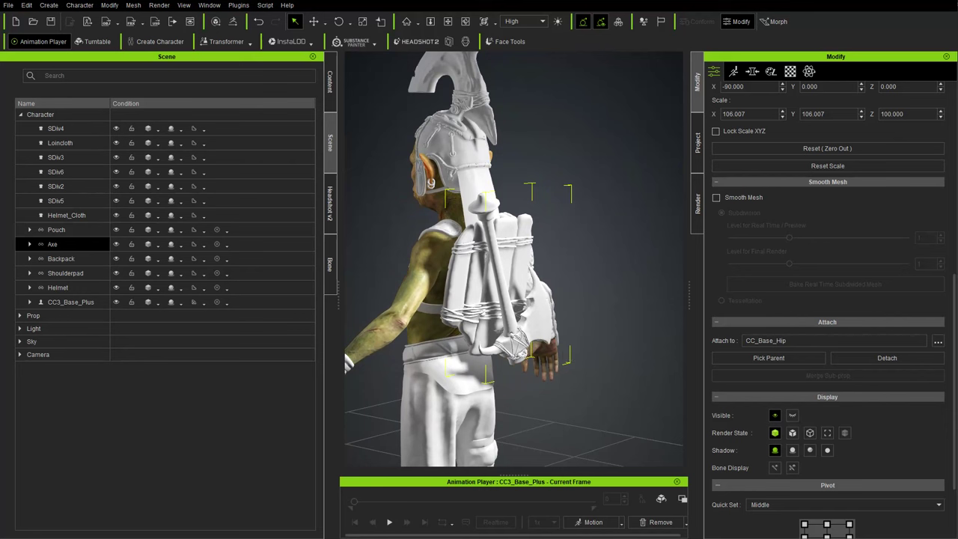
key(w)
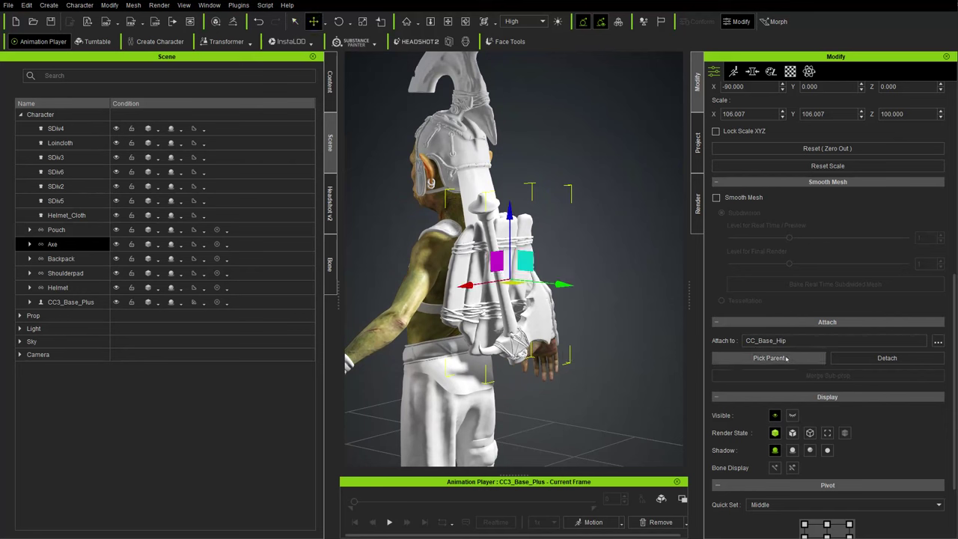
click(459, 278)
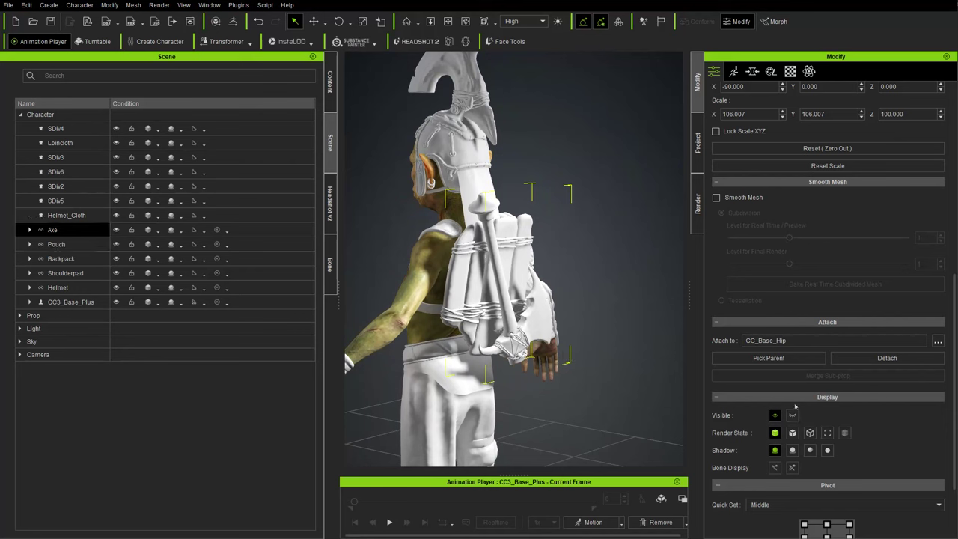
click(937, 340)
scroll(225, 300, down, 5)
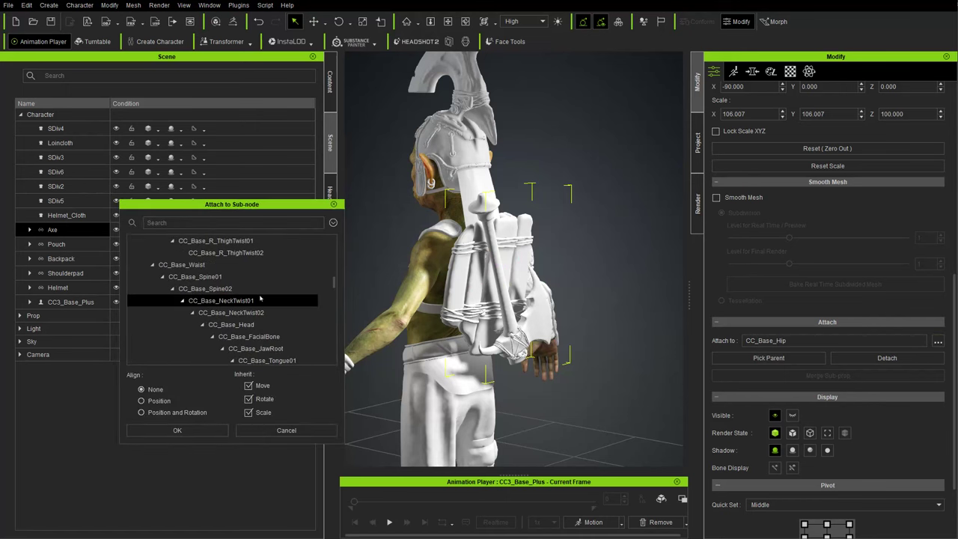
click(221, 430)
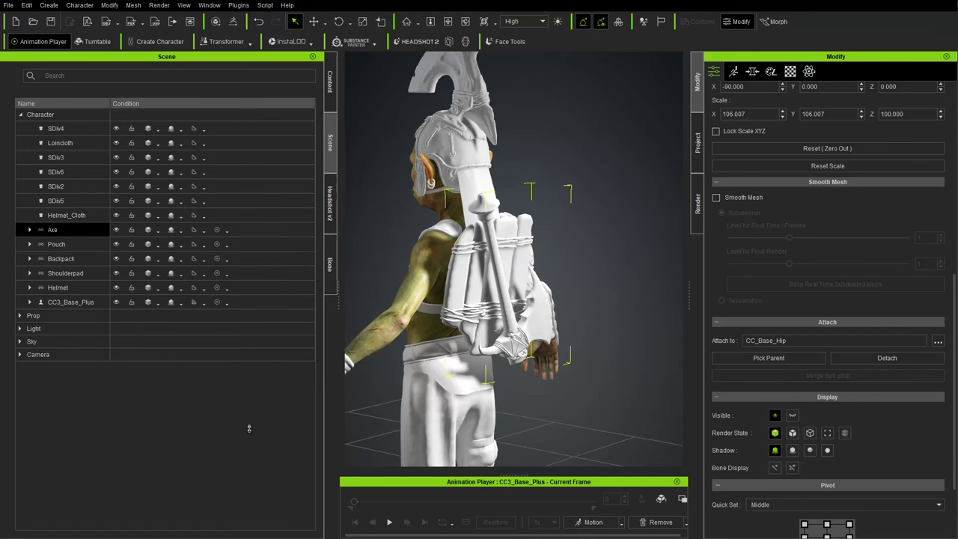
Step: Pick the character as the Backpack's parent and attach the Backpack to an upper-body sub-node with no alignment
click(46, 246)
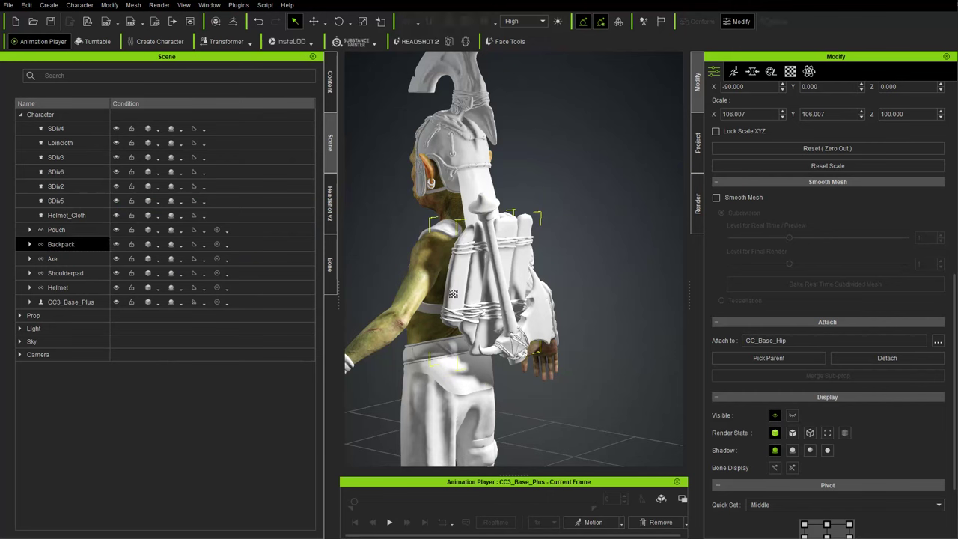
click(938, 341)
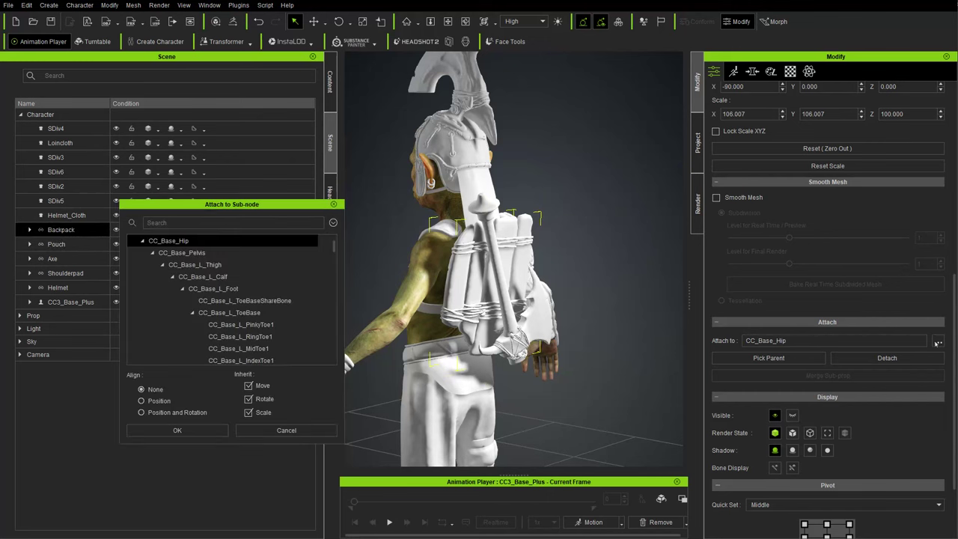
scroll(182, 336, down, 5)
scroll(195, 307, up, 3)
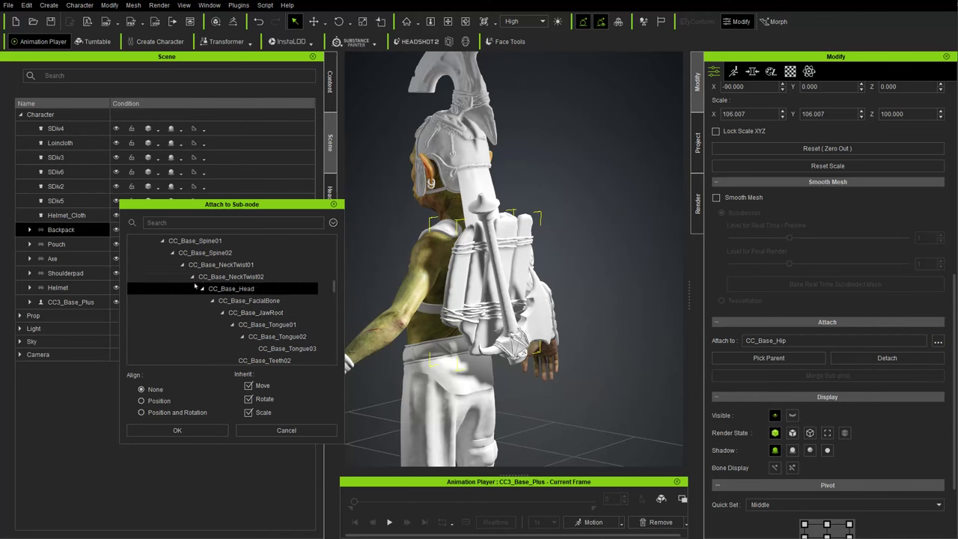
click(181, 430)
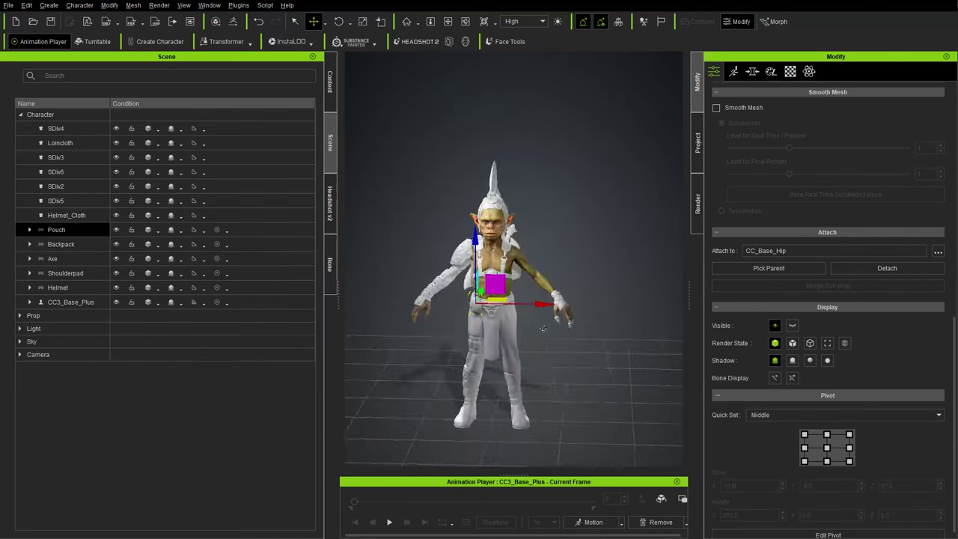
Step: Apply the male Walk_M motion to the character and play it to check how the attached accessories follow
scroll(564, 308, up, 3)
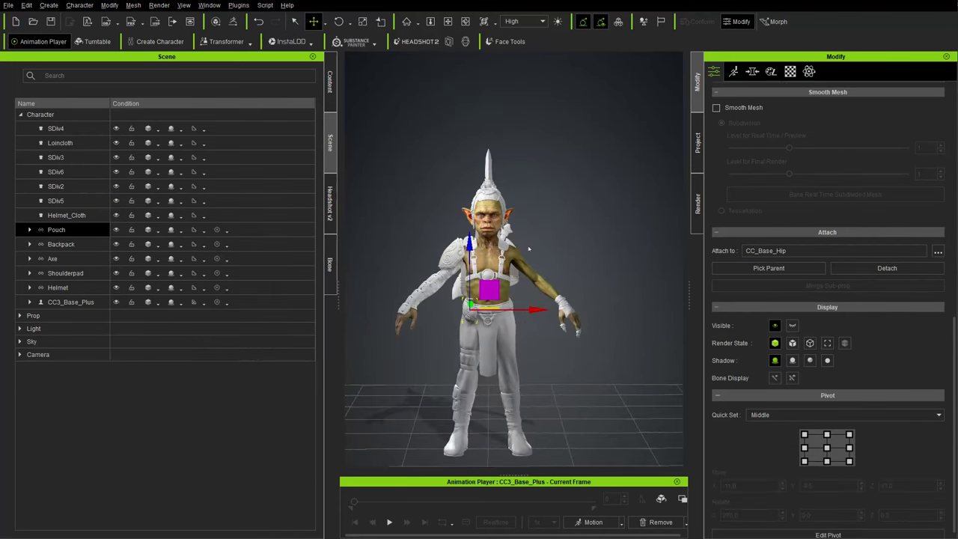
right_drag(563, 309, 521, 241)
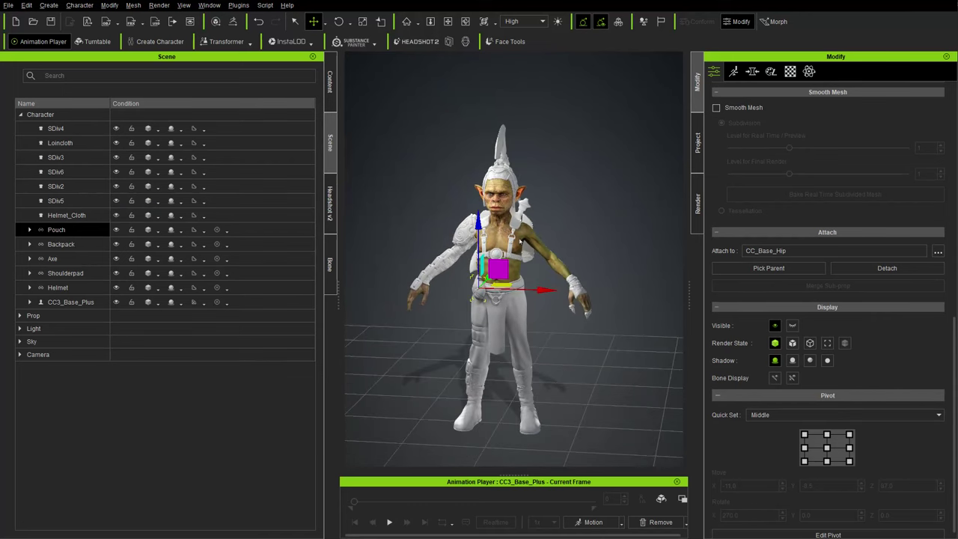
click(595, 522)
mouse_move(622, 417)
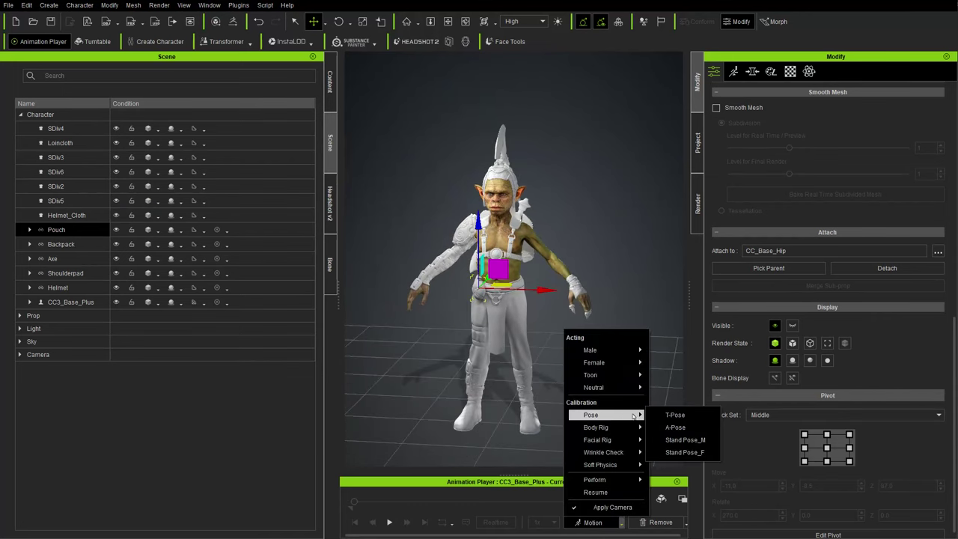
mouse_move(614, 352)
click(678, 389)
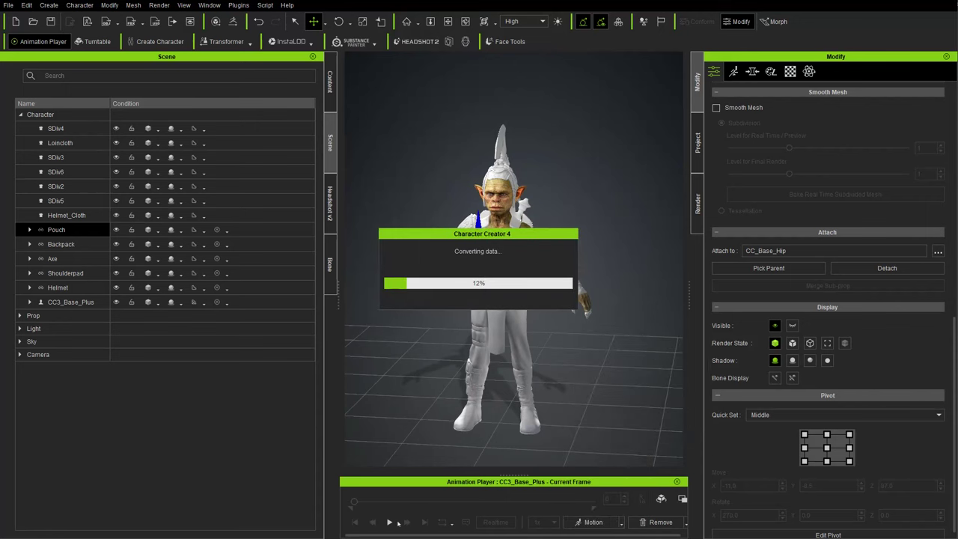
click(390, 522)
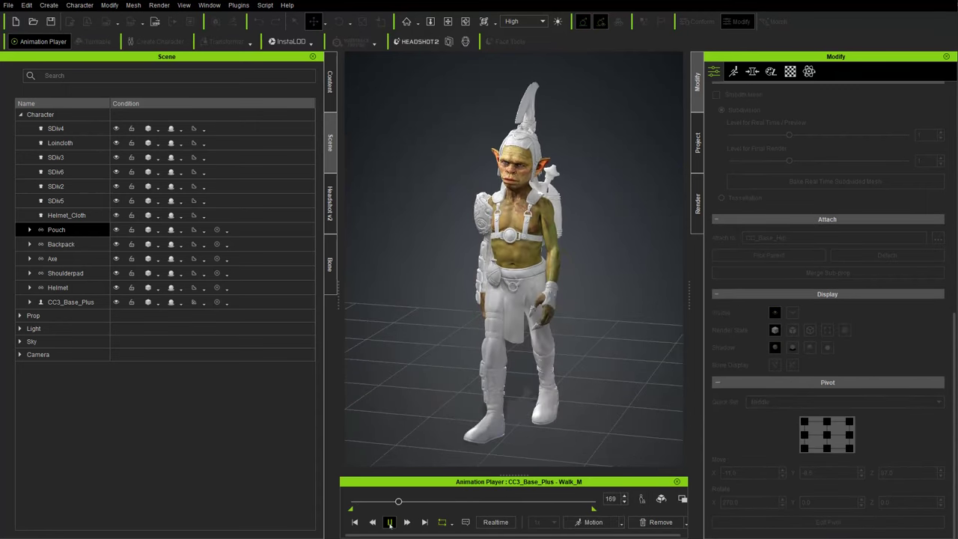
click(389, 522)
right_drag(536, 355, 551, 358)
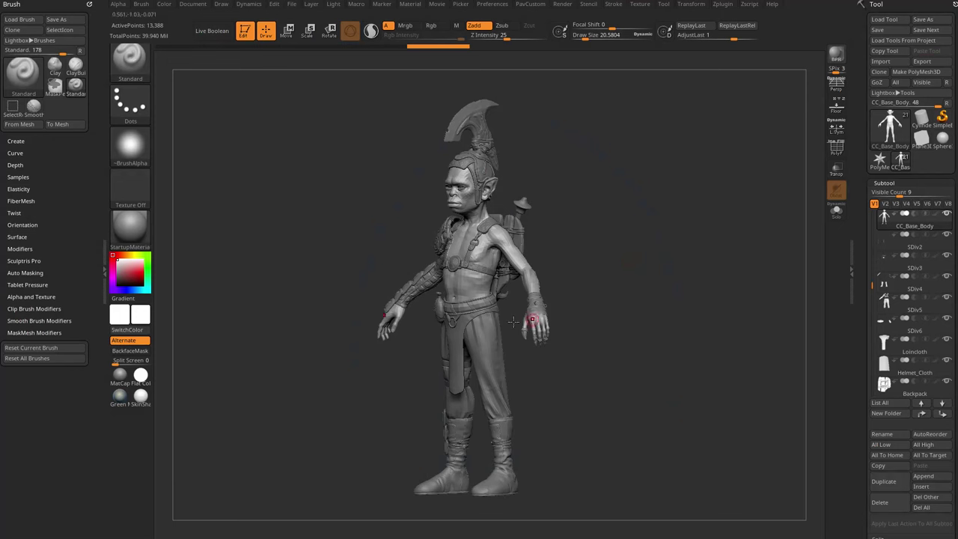
Step: Switch to ZBrush, isolate the Loincloth subtool and display its polypaint
alt+click(458, 340)
click(836, 212)
mouse_move(719, 272)
mouse_down()
mouse_move(712, 305)
mouse_move(732, 276)
mouse_up()
scroll(914, 224, down, 3)
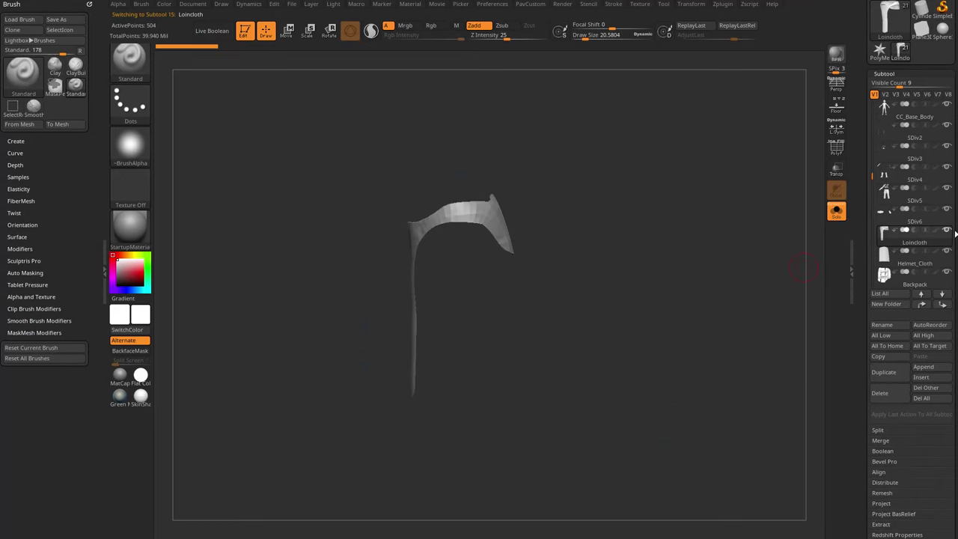
mouse_move(938, 234)
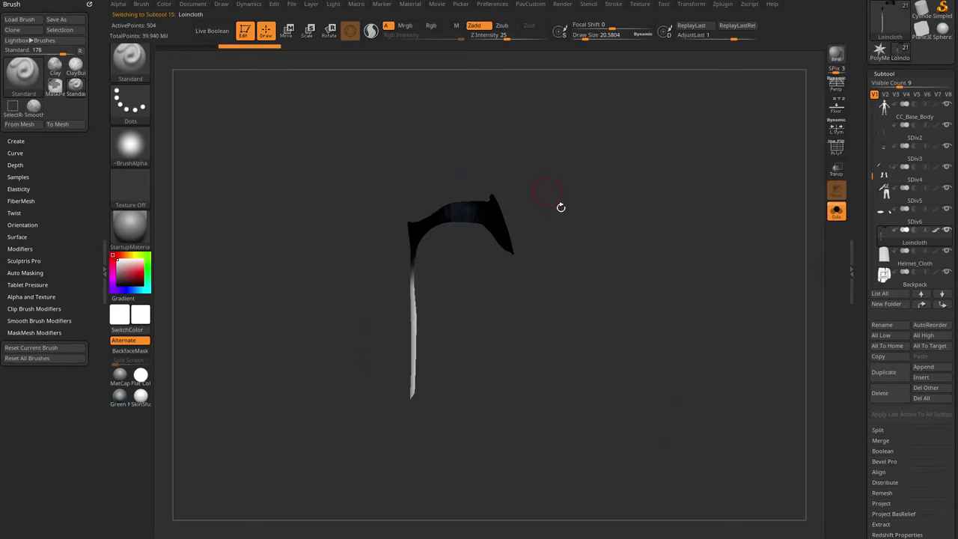
drag(581, 236, 620, 275)
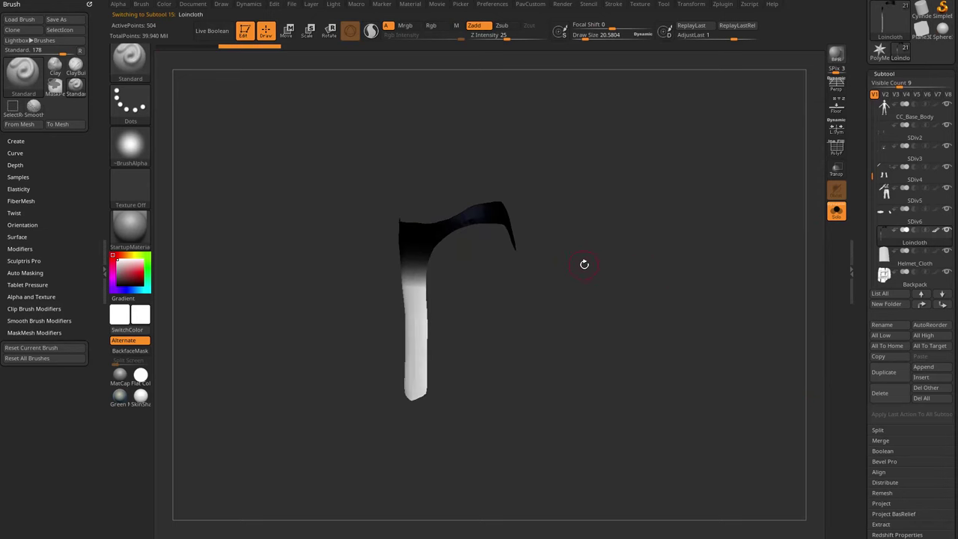
Step: Fill the Loincloth with white and mask its upper waist section using the MaskLasso brush
click(164, 5)
mouse_move(414, 164)
mouse_down()
mouse_move(656, 259)
mouse_move(439, 120)
mouse_move(376, 153)
mouse_up()
ctrl+click(130, 62)
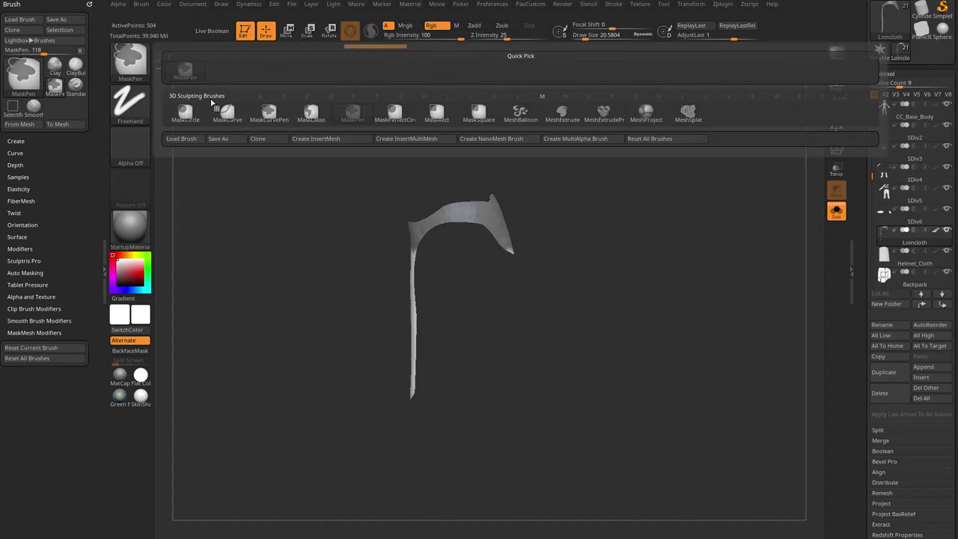
click(310, 116)
mouse_move(578, 167)
ctrl+mouse_down()
mouse_move(395, 160)
mouse_move(336, 195)
ctrl+mouse_up()
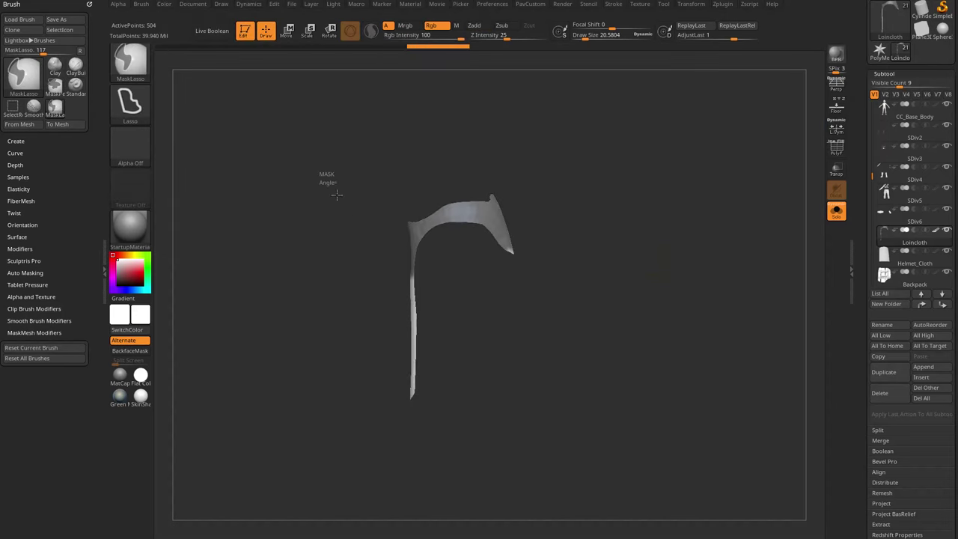
ctrl+click(199, 118)
ctrl+drag(497, 150, 378, 143)
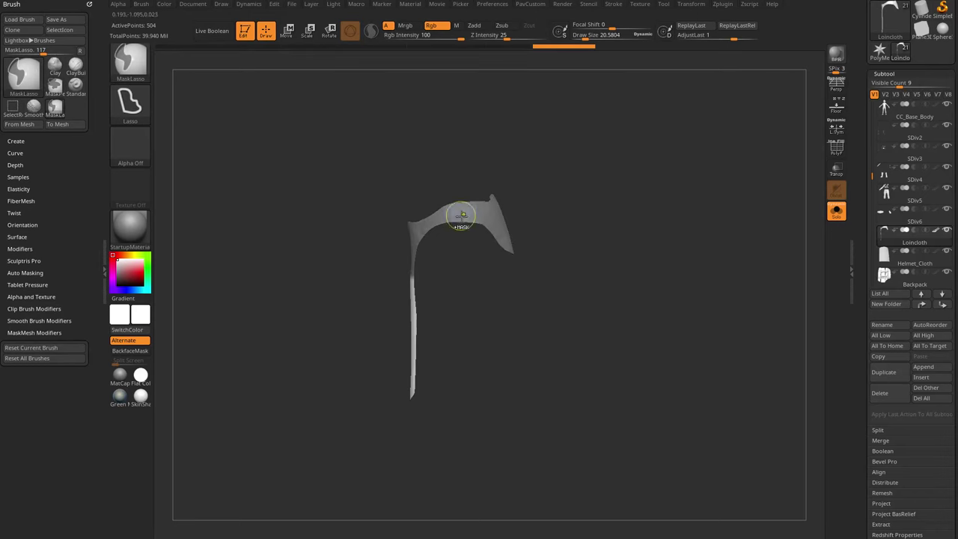
Step: Invert the mask so it covers the Loincloth's hanging flap, and blur the mask's edge
ctrl+click(587, 220)
drag(599, 214, 618, 195)
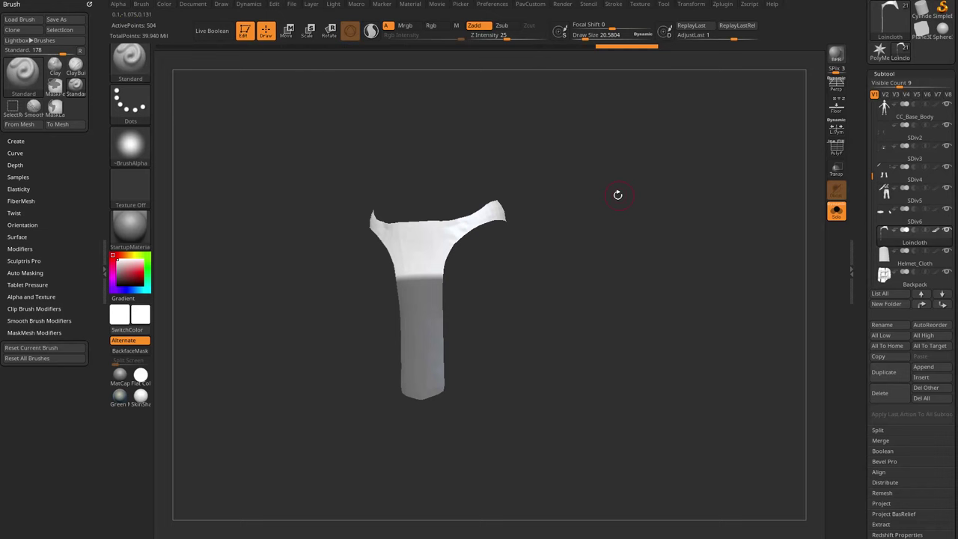
ctrl+click(447, 343)
ctrl+click(424, 342)
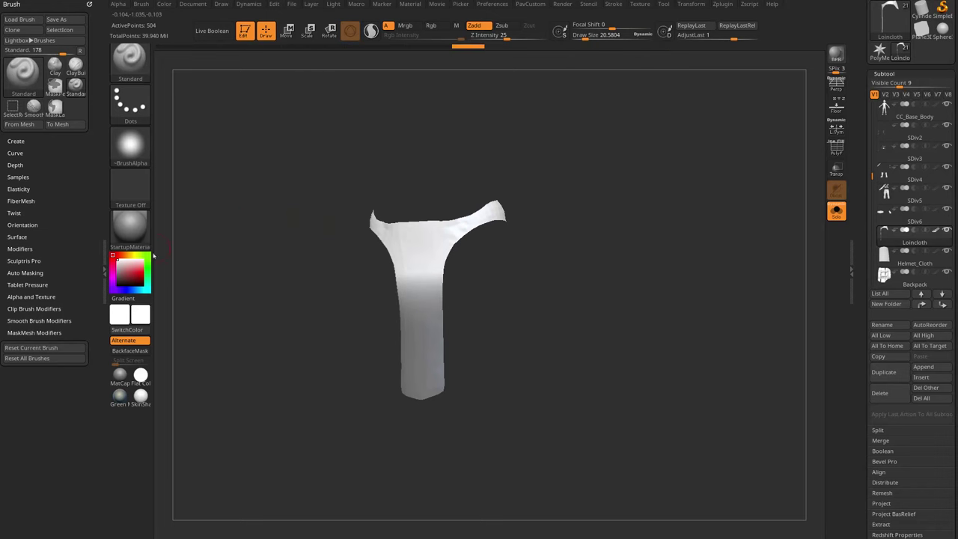
Step: Fill the unmasked waist section of the Loincloth with black, keeping the hanging flap white
drag(121, 280, 117, 286)
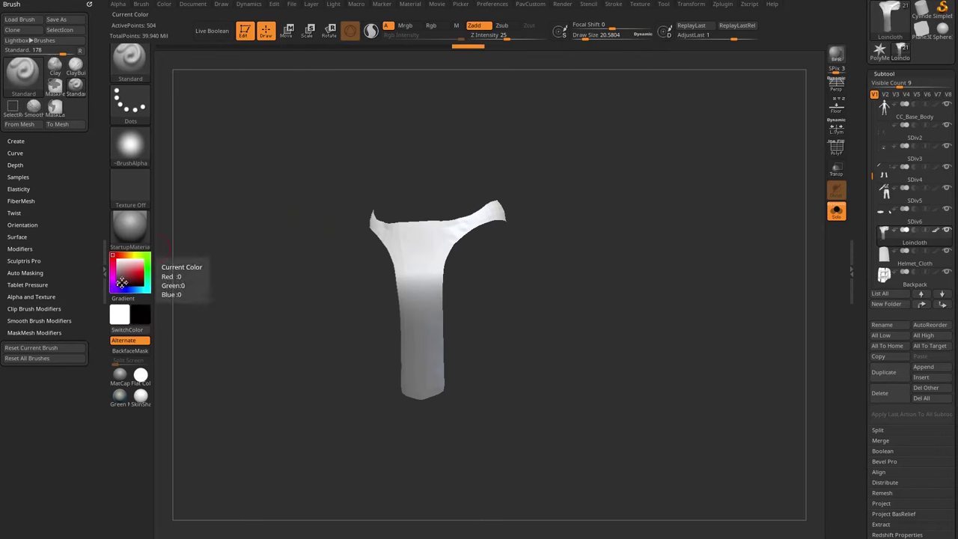
click(164, 3)
click(193, 194)
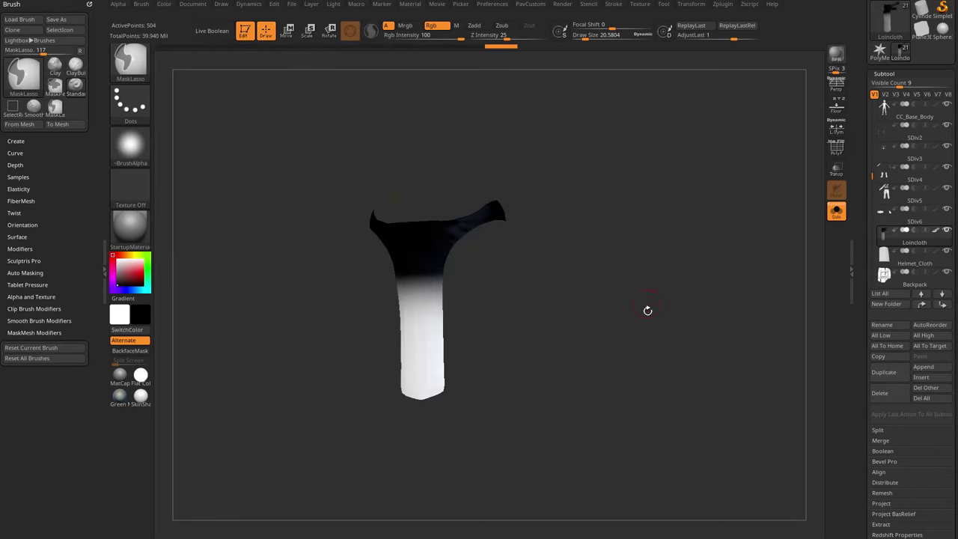
Step: Create a new texture map for the Loincloth from its polypaint and clone it to the texture palette
scroll(863, 152, down, 5)
scroll(863, 153, down, 1)
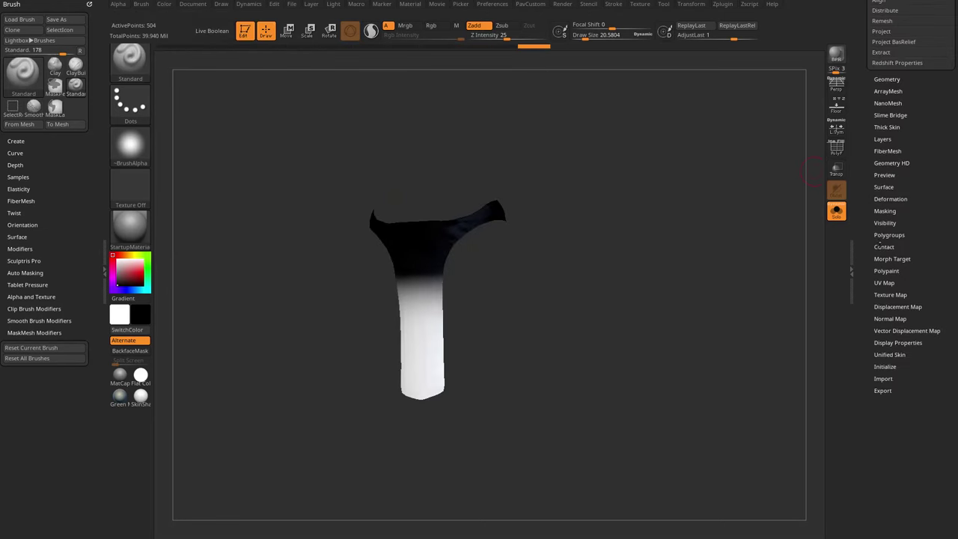
click(890, 295)
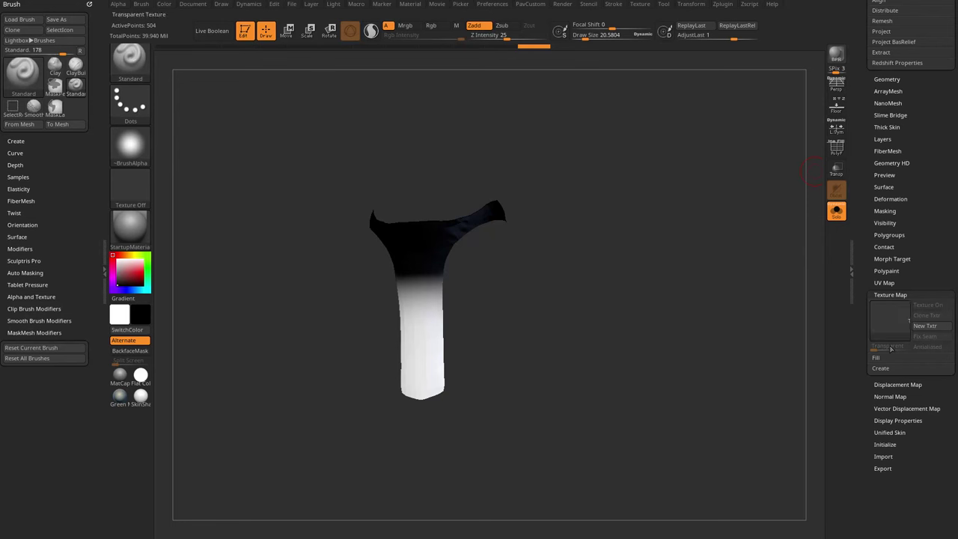
click(881, 368)
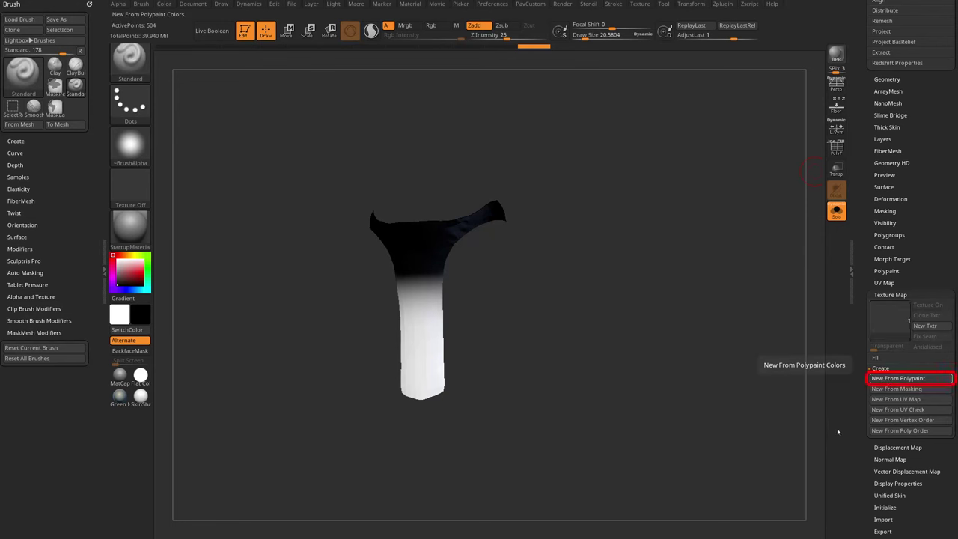
click(899, 378)
mouse_move(891, 324)
click(927, 315)
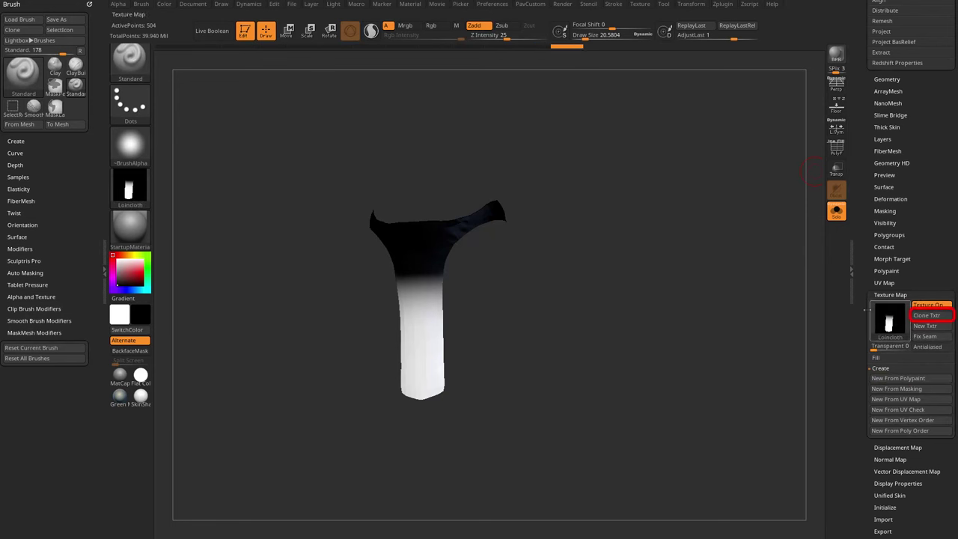
Step: Export the cloned Loincloth texture to the Desktop as a PNG file named LoinClothWeightMap
click(890, 294)
click(644, 5)
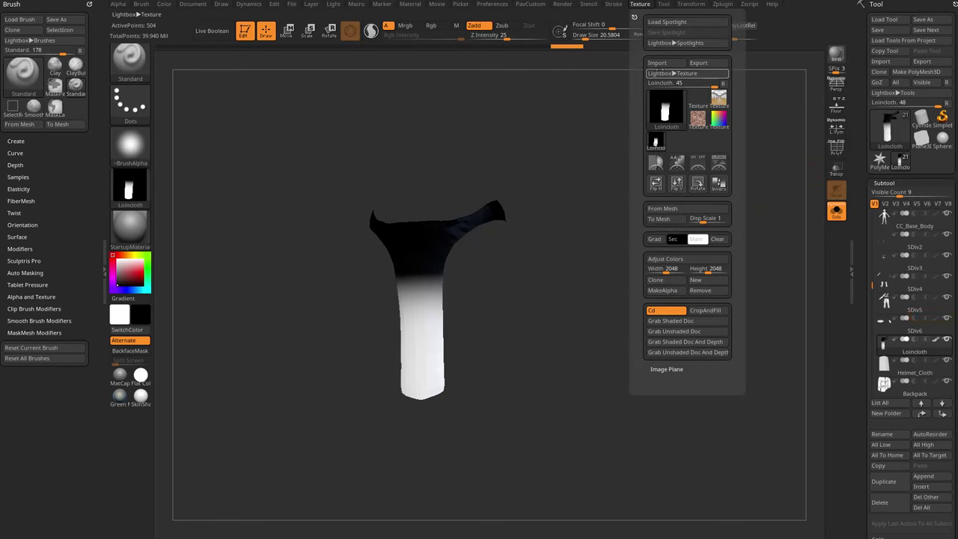
click(699, 62)
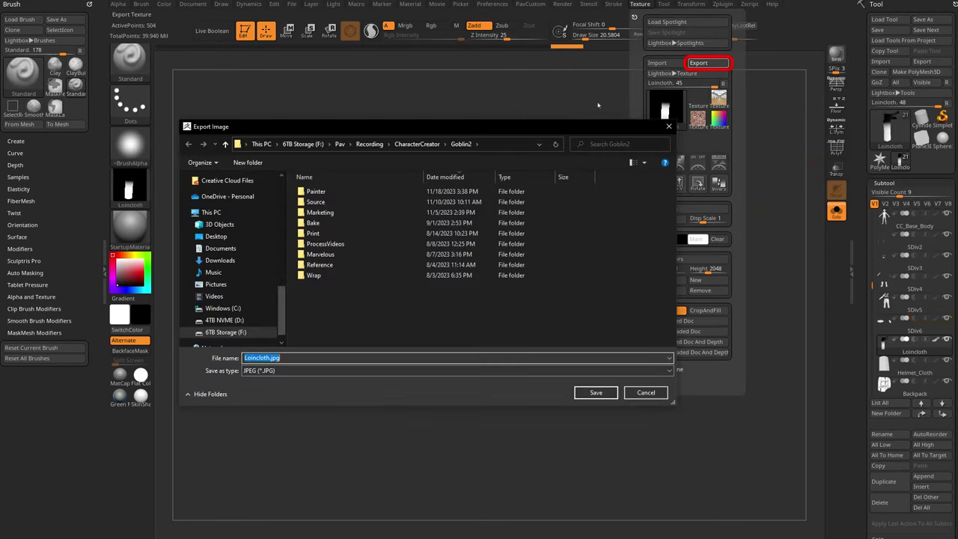
click(216, 236)
click(282, 370)
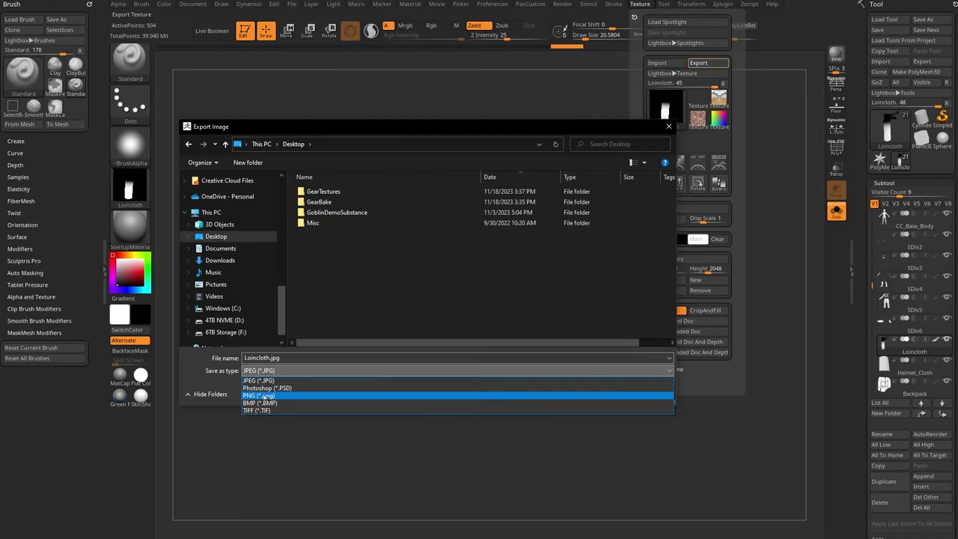
click(265, 396)
click(288, 357)
key(BackSpace)
key(BackSpace)
key(BackSpace)
key(BackSpace)
key(BackSpace)
key(BackSpace)
key(BackSpace)
key(BackSpace)
key(BackSpace)
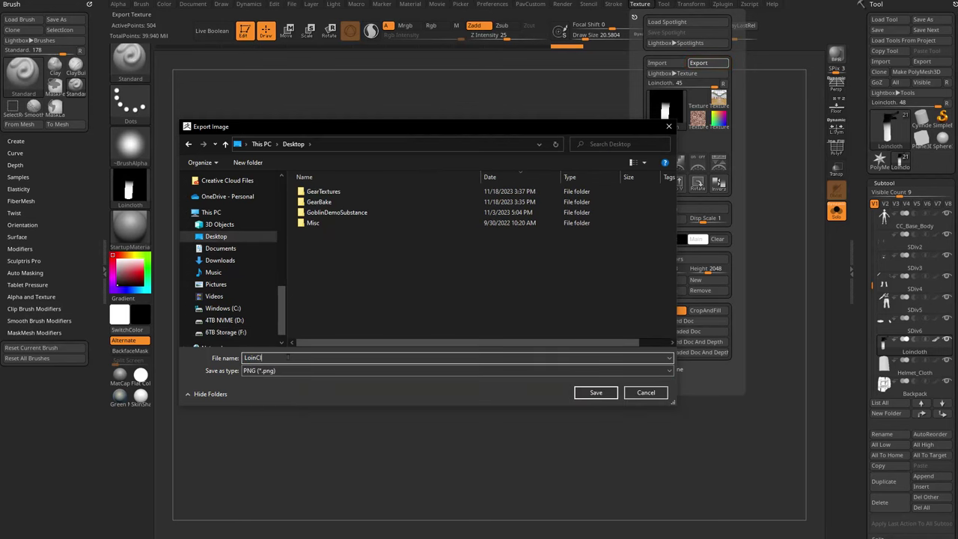
text(ClothWeightMap)
key(Return)
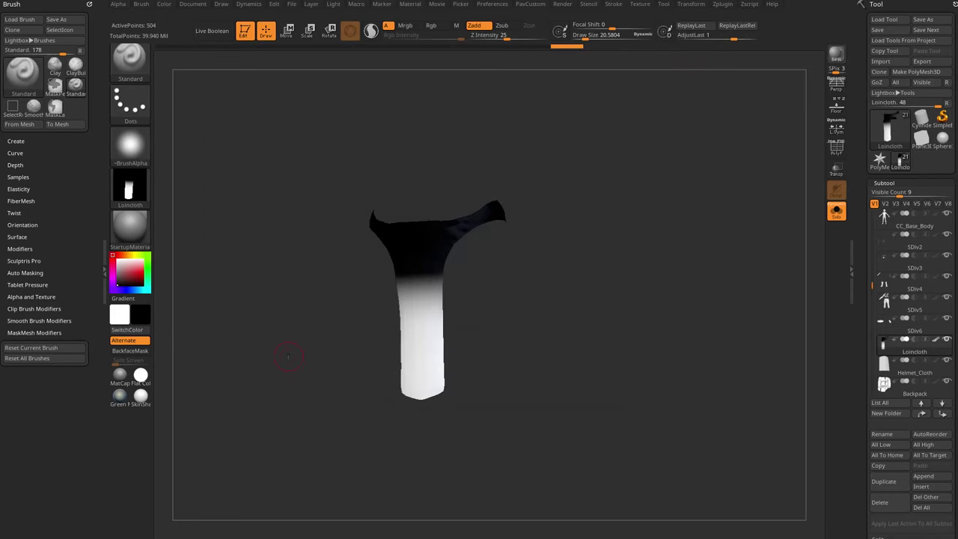
Step: Show all subtools again and reset the active colour to white with the current texture set to Texture Off
click(840, 215)
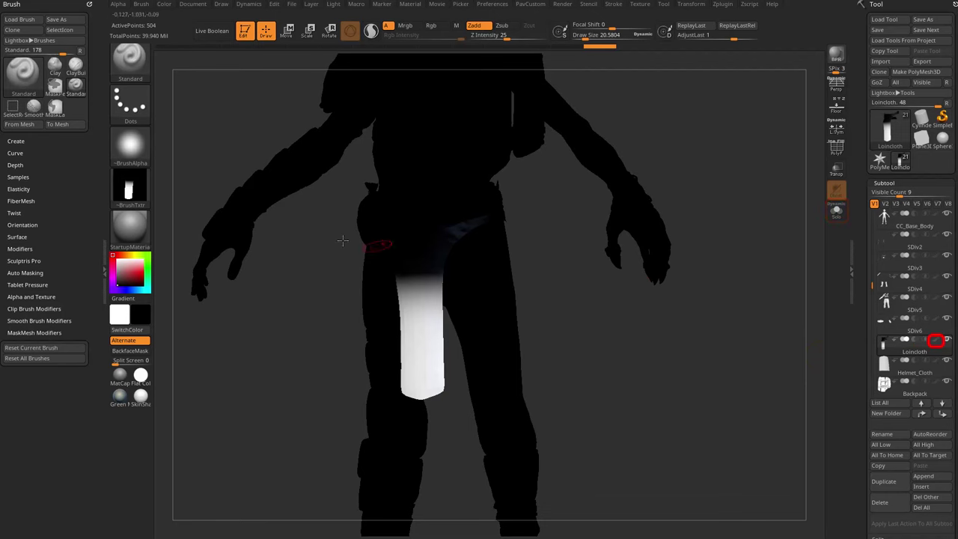
drag(135, 267, 113, 256)
click(130, 185)
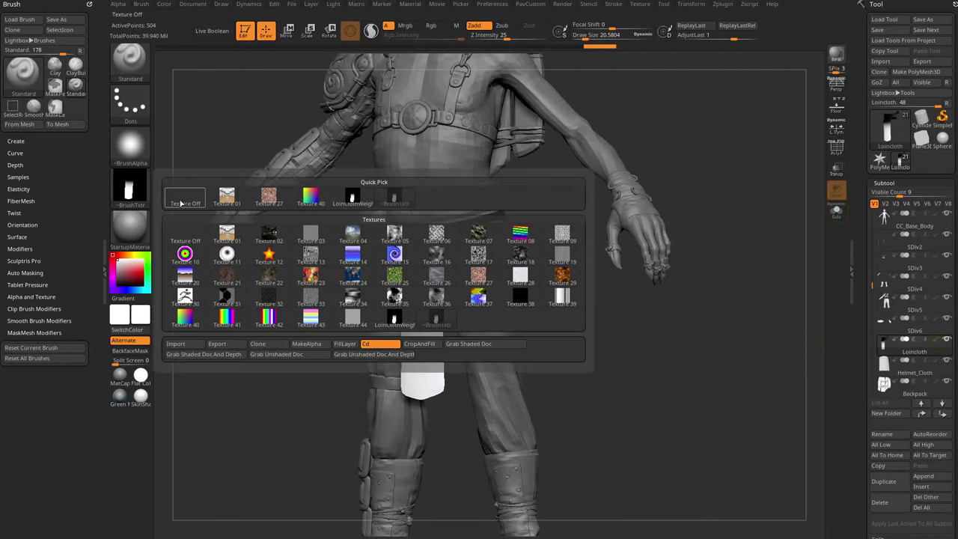
click(182, 200)
Step: Turn off the black-and-white texture map displayed on the Loincloth subtool
alt+drag(686, 355, 680, 319)
drag(872, 486, 872, 98)
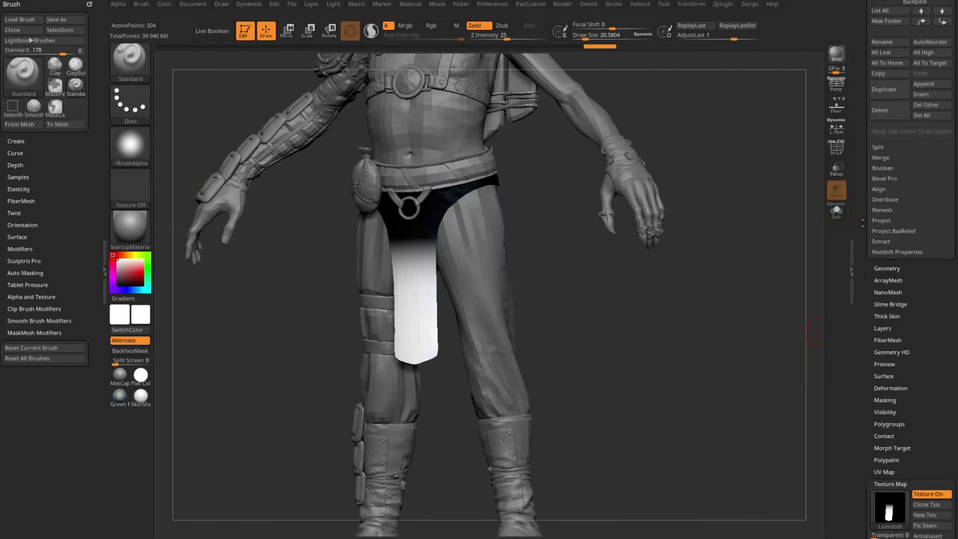
drag(873, 464, 872, 259)
click(931, 290)
click(890, 278)
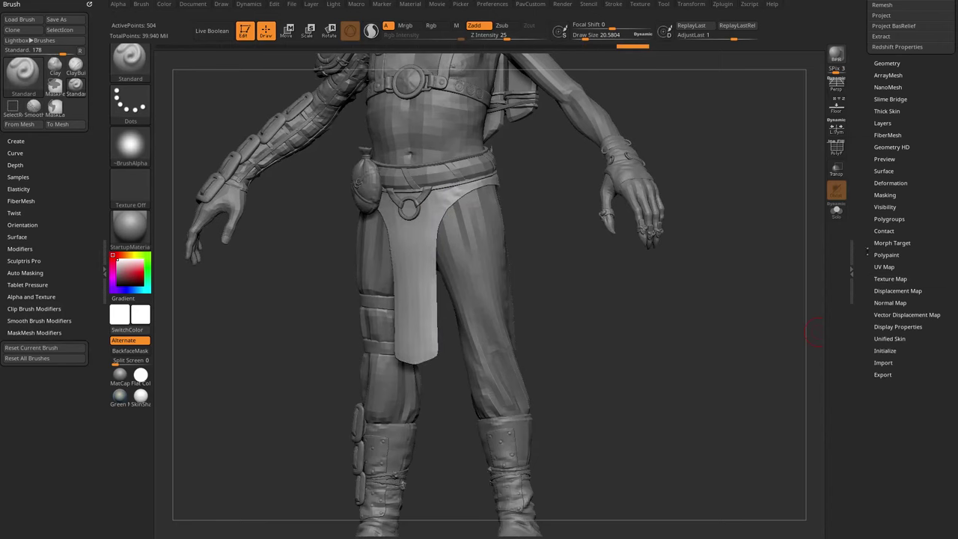
drag(872, 187, 873, 509)
drag(617, 337, 614, 405)
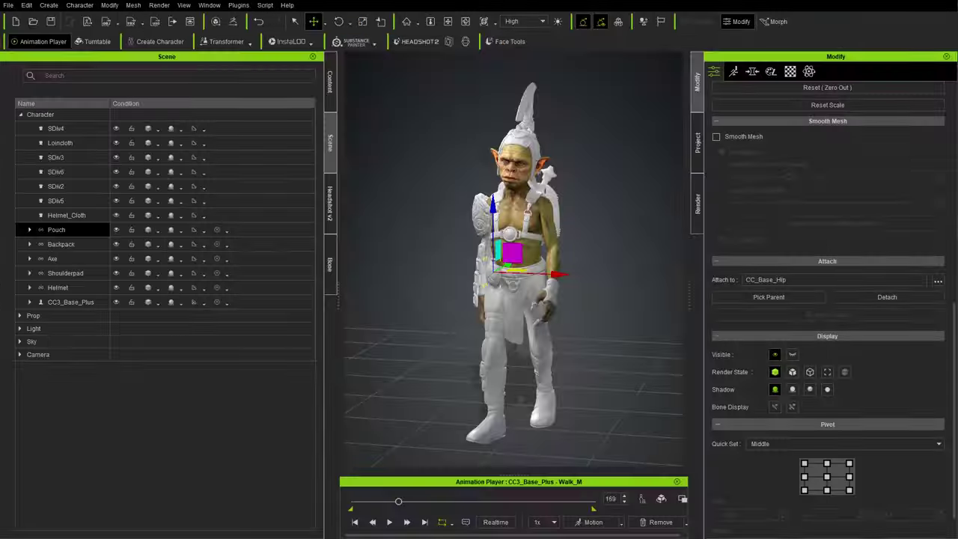
Step: Switch to Character Creator 4 and return the walking character to a static calibration pose
click(593, 522)
mouse_move(603, 415)
click(667, 426)
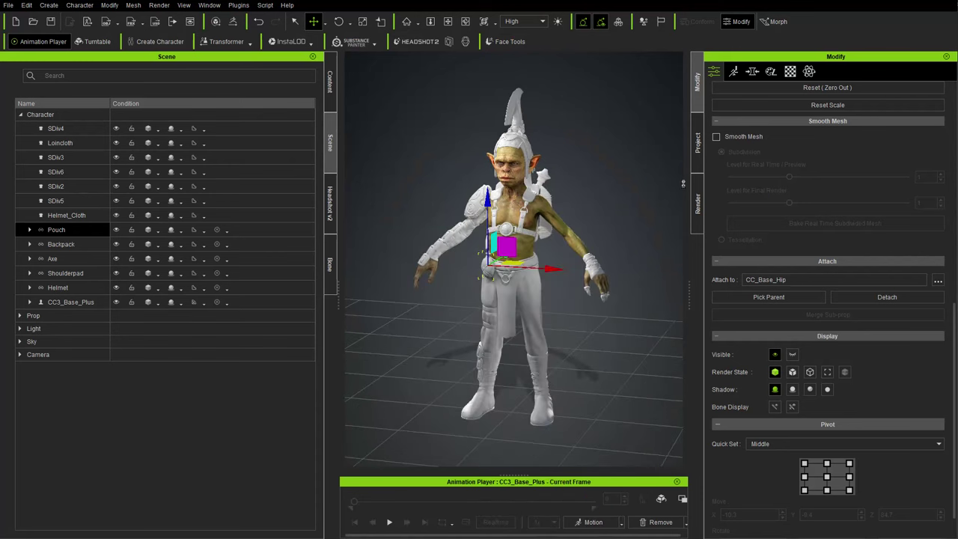
Step: Activate physics on the Loincloth only, leaving the Pouch without it, and turn on the rigid body and cloth simulations
click(810, 72)
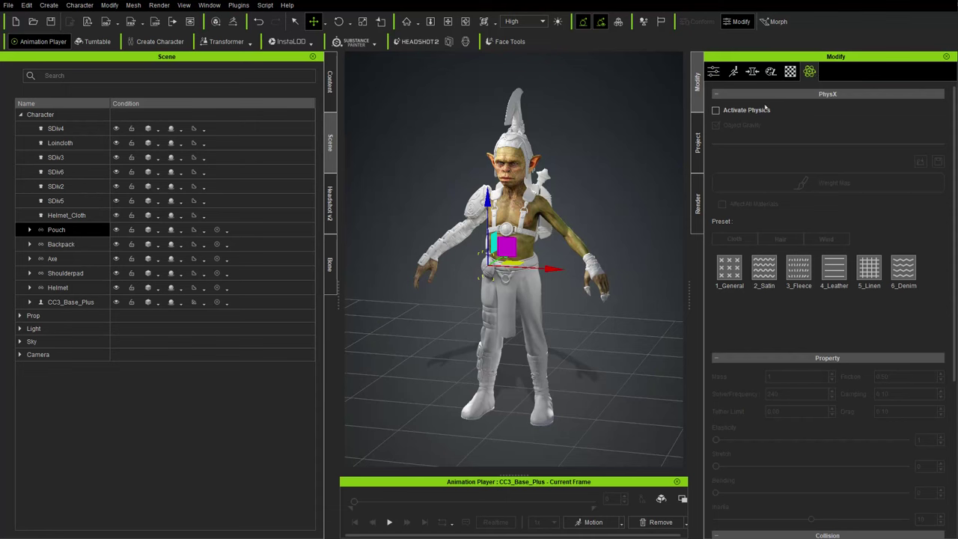
click(716, 110)
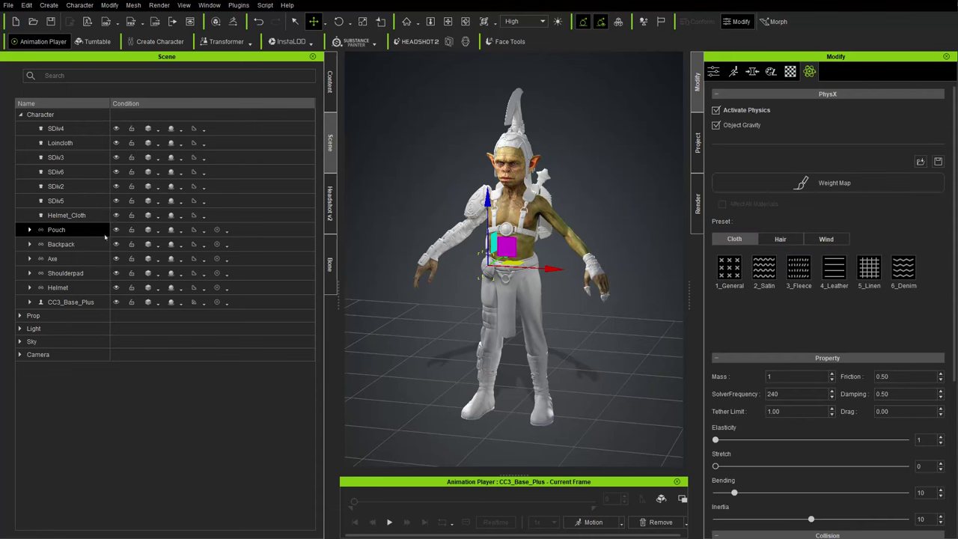
click(749, 110)
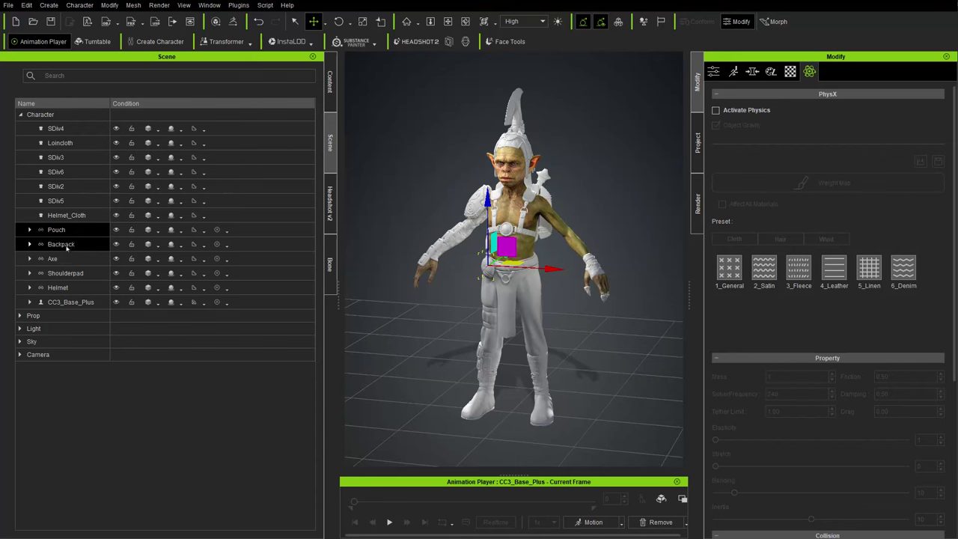
click(66, 144)
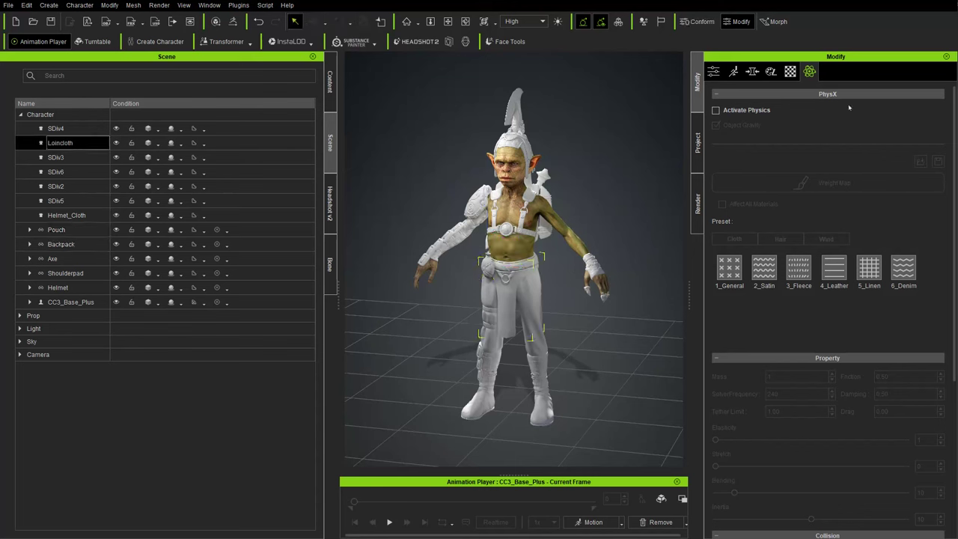
click(746, 110)
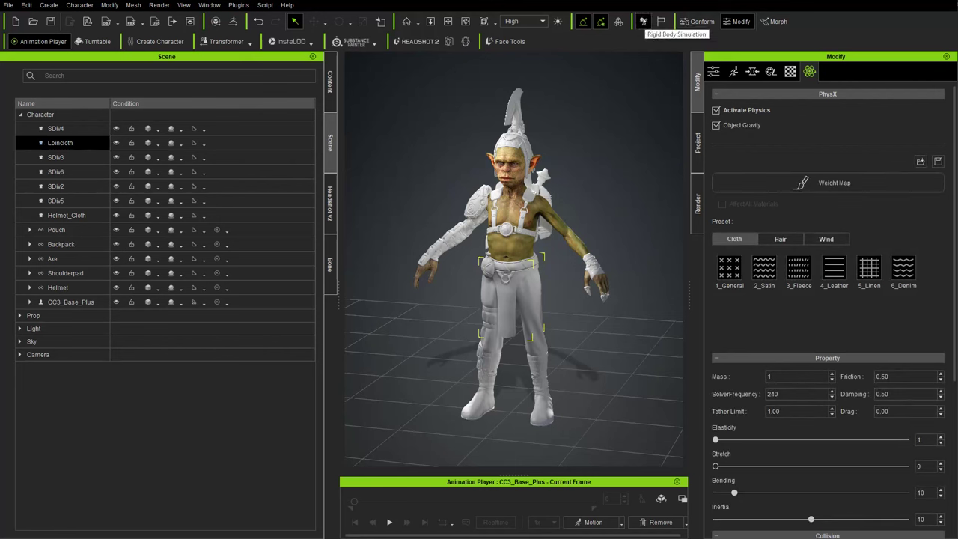
click(643, 21)
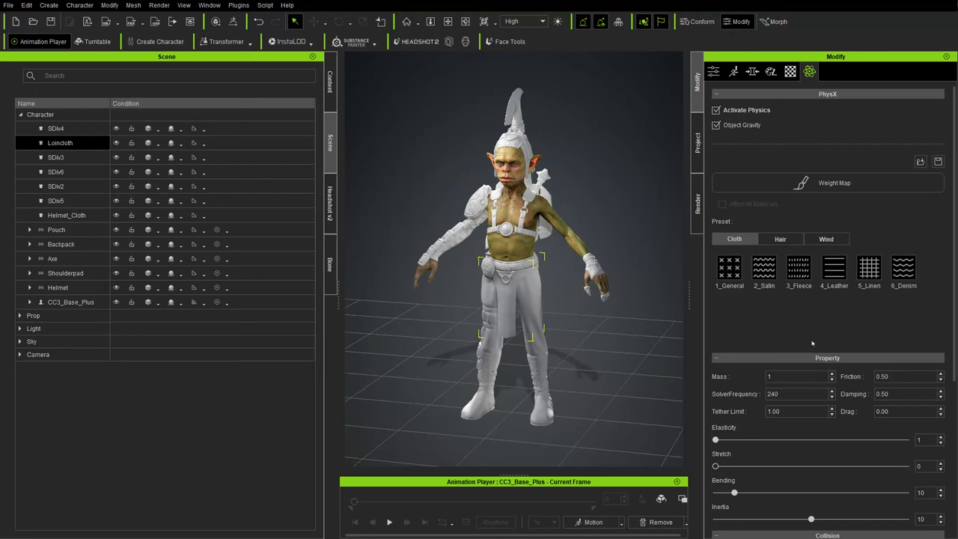
Step: Examine the Loincloth's Wind, Hair and Cloth physics presets, its physics properties and its fit on the character
click(805, 239)
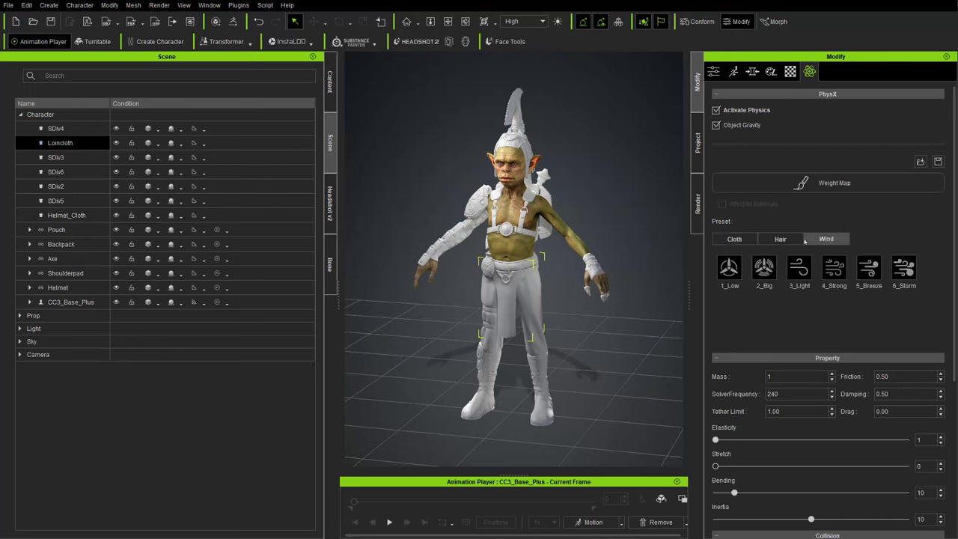
click(780, 240)
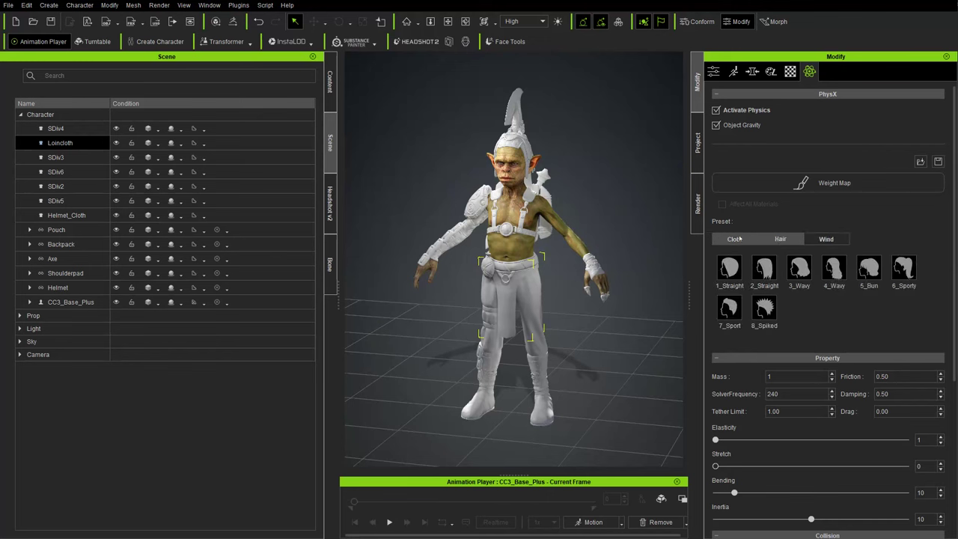
click(743, 240)
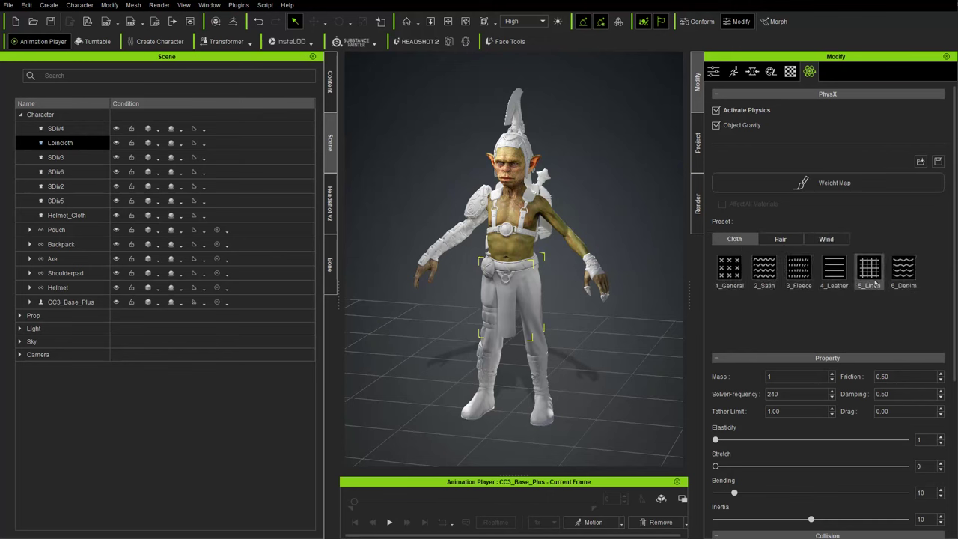
scroll(800, 347, down, 3)
scroll(823, 180, up, 2)
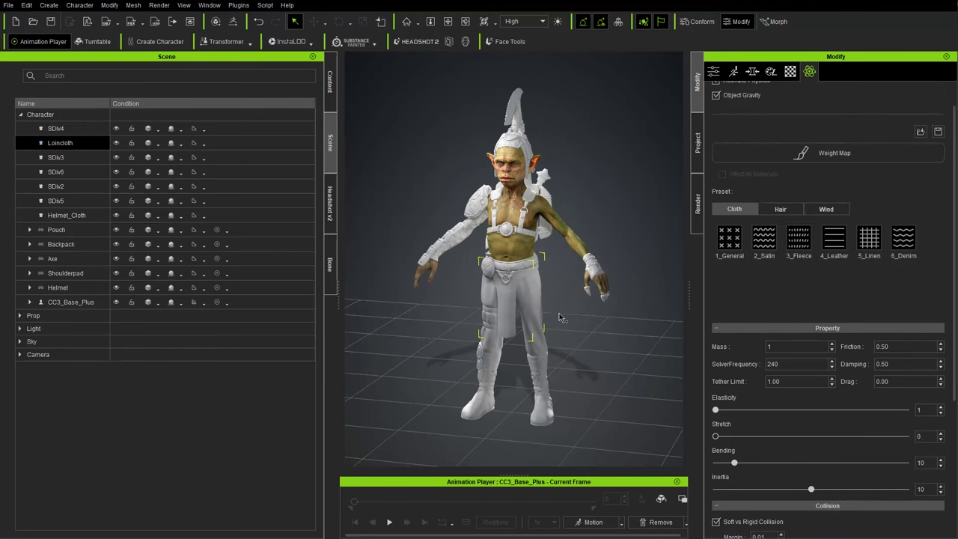
right_drag(566, 317, 552, 274)
scroll(612, 296, up, 2)
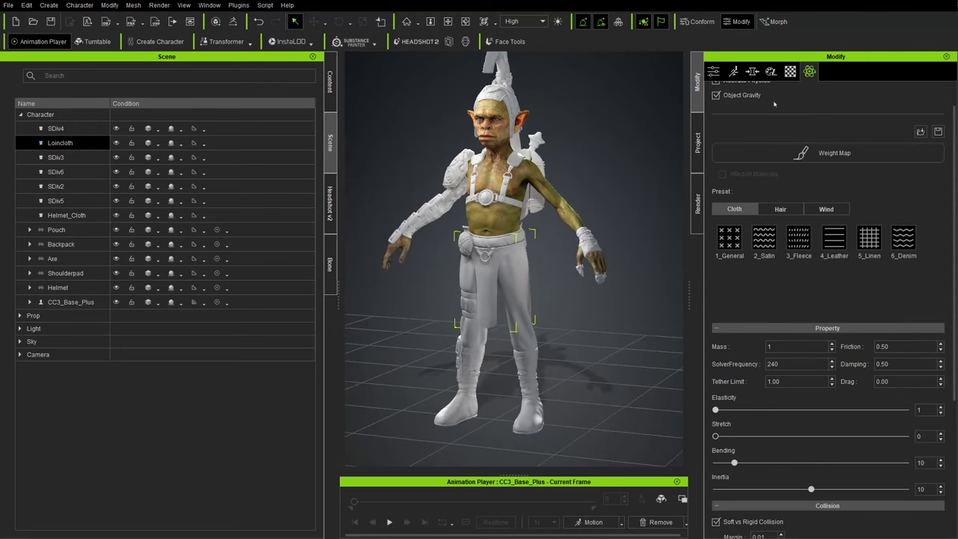
scroll(774, 102, up, 1)
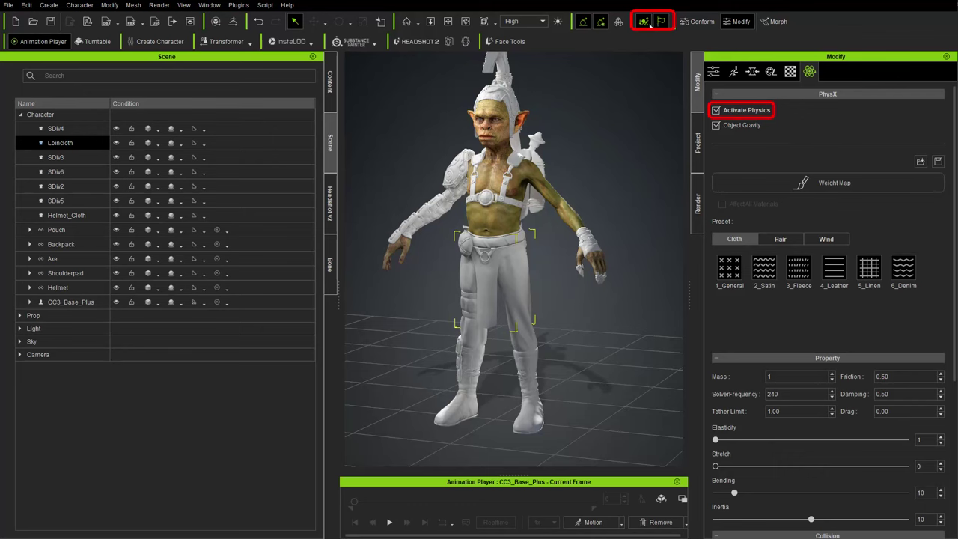
Step: Load LoinClothWeightMap.png from the Desktop as the Loincloth's physics weight map and close the weight map editor
click(835, 187)
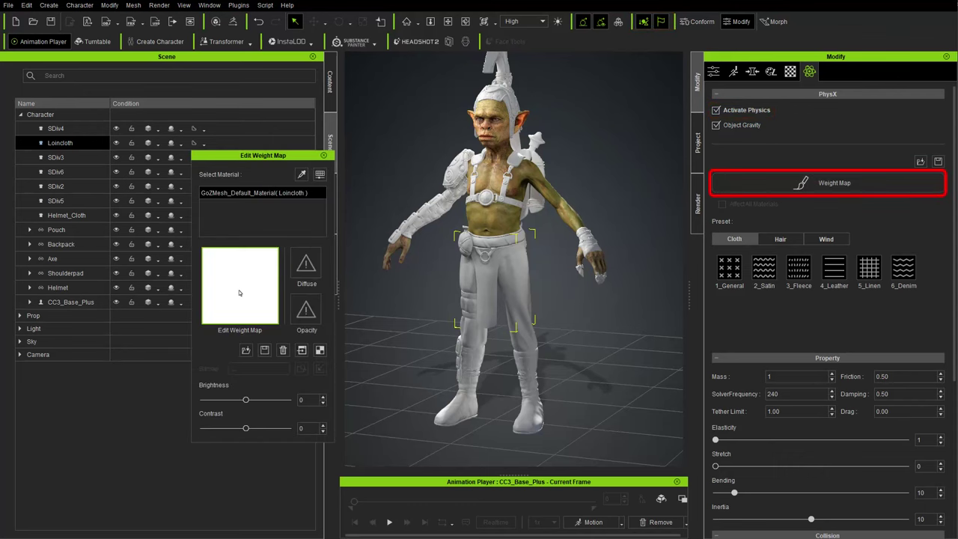
click(239, 294)
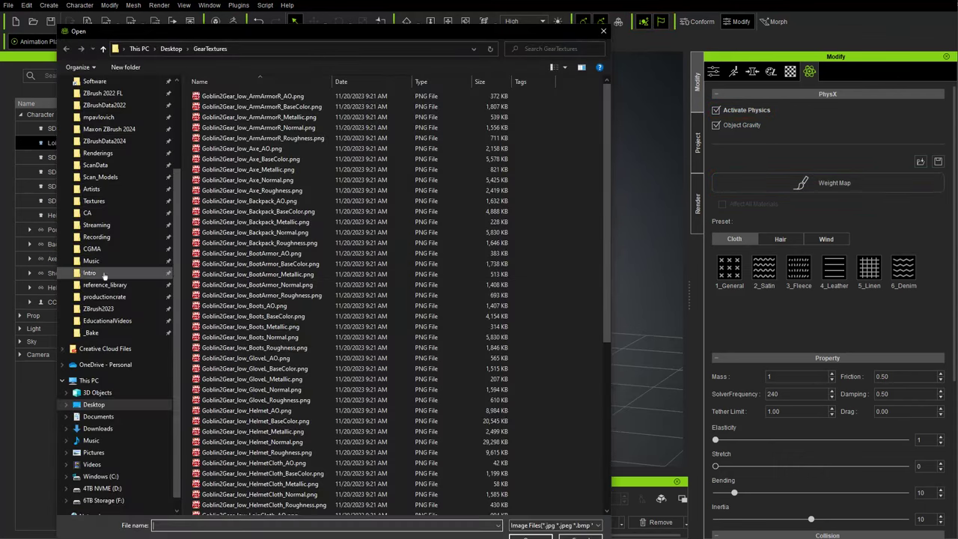
click(95, 405)
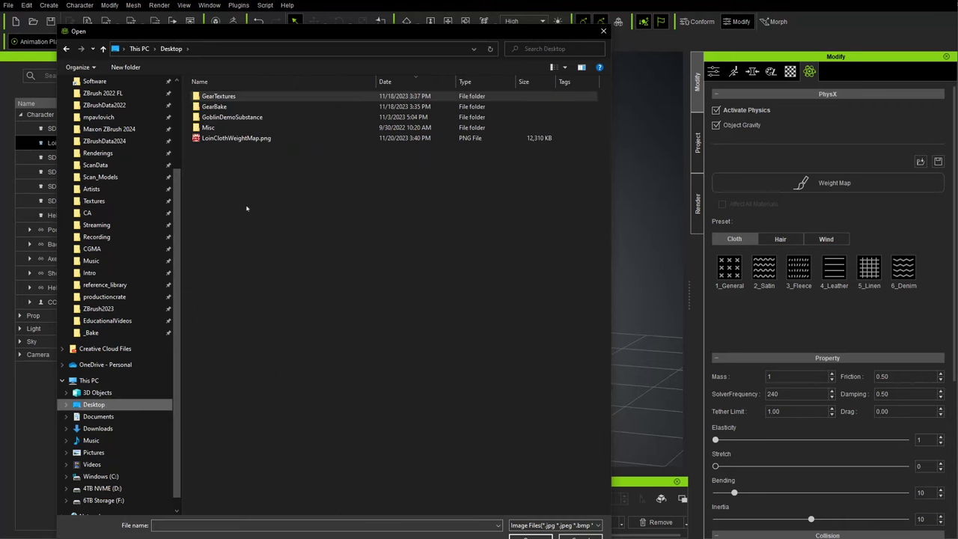
double_click(236, 138)
click(323, 156)
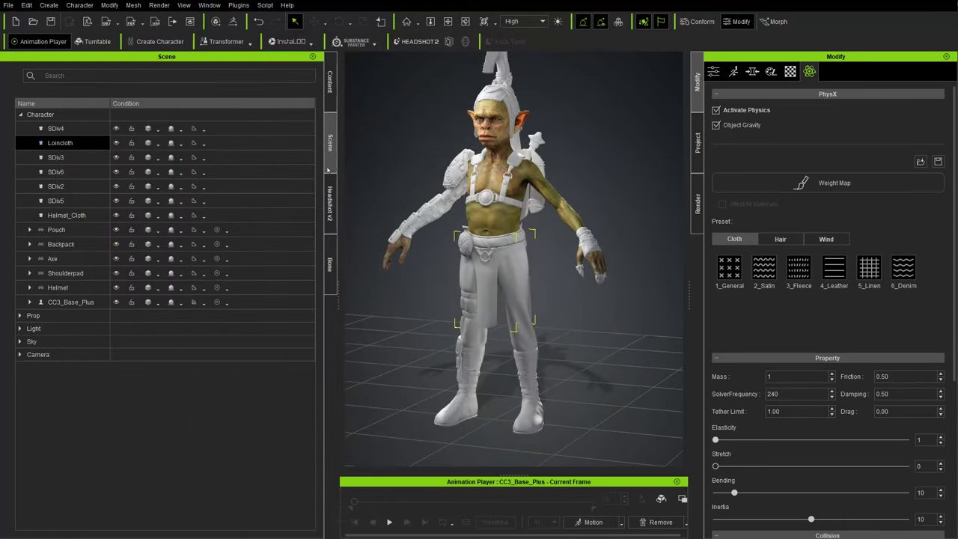
Step: Apply the SpinAround_F motion to the character, play it to test the loincloth's cloth physics, and stop playback partway
click(591, 523)
mouse_move(629, 480)
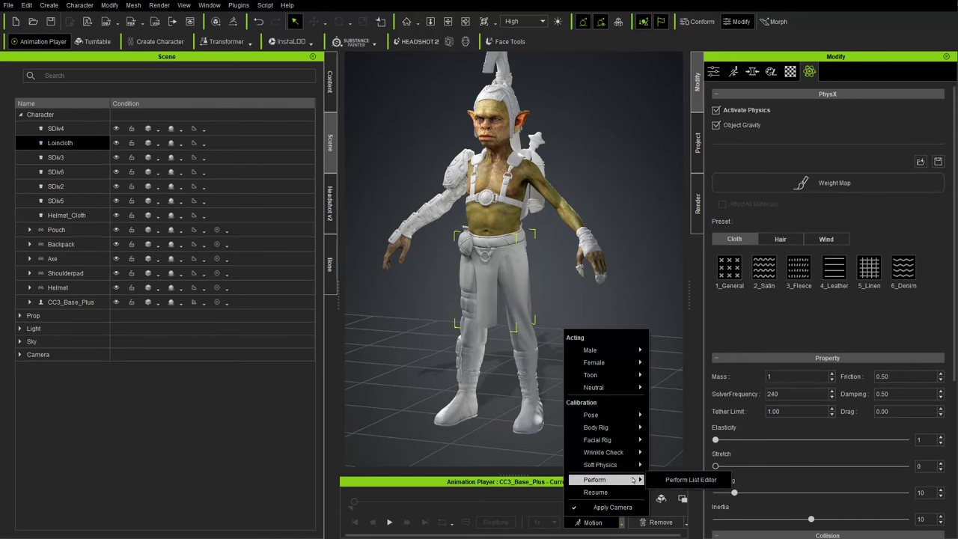
click(730, 493)
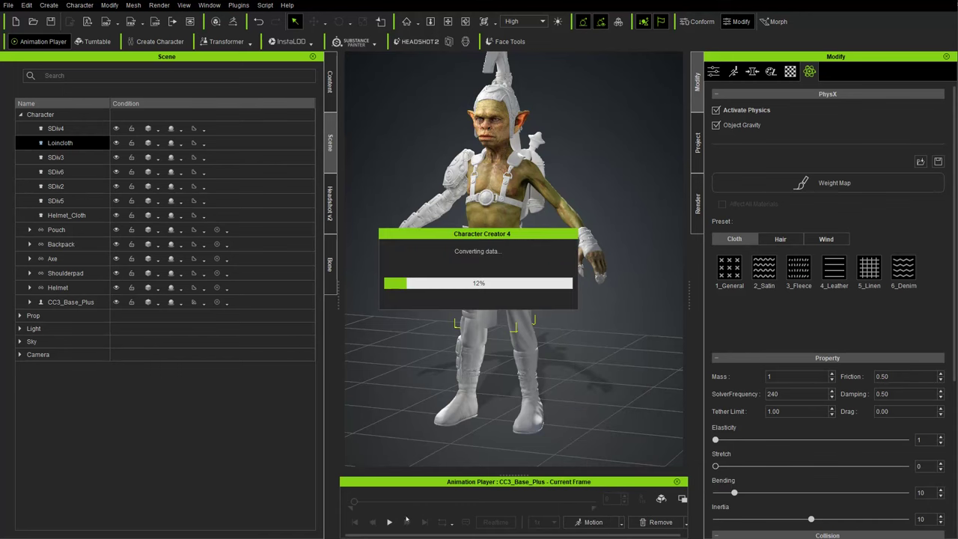
click(390, 522)
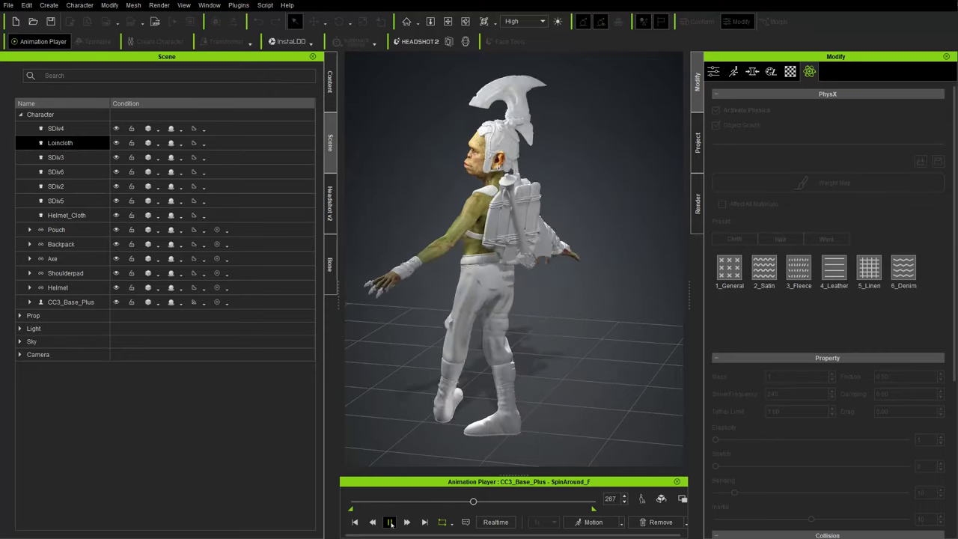
click(390, 523)
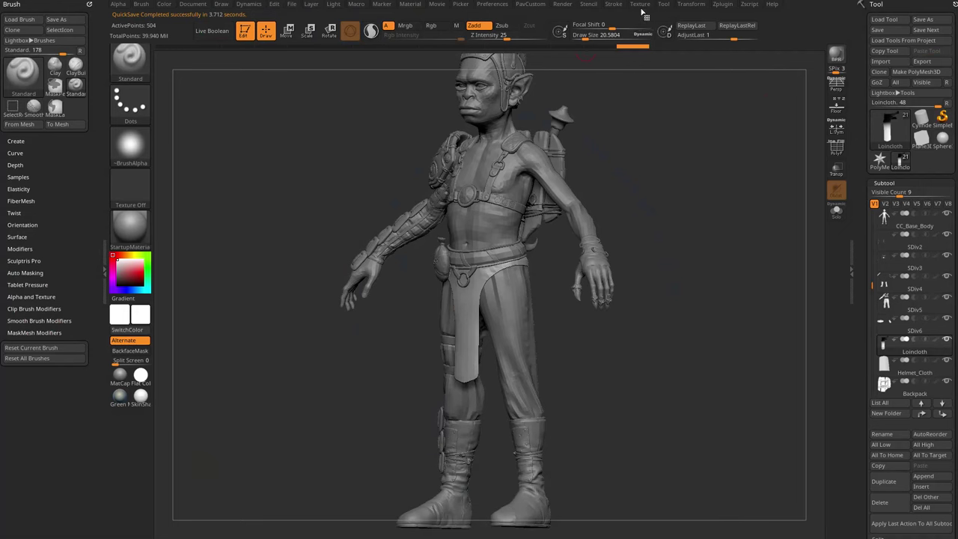
Step: Switch to ZBrush and check the LoinClothWeightMap texture among the available textures
click(641, 5)
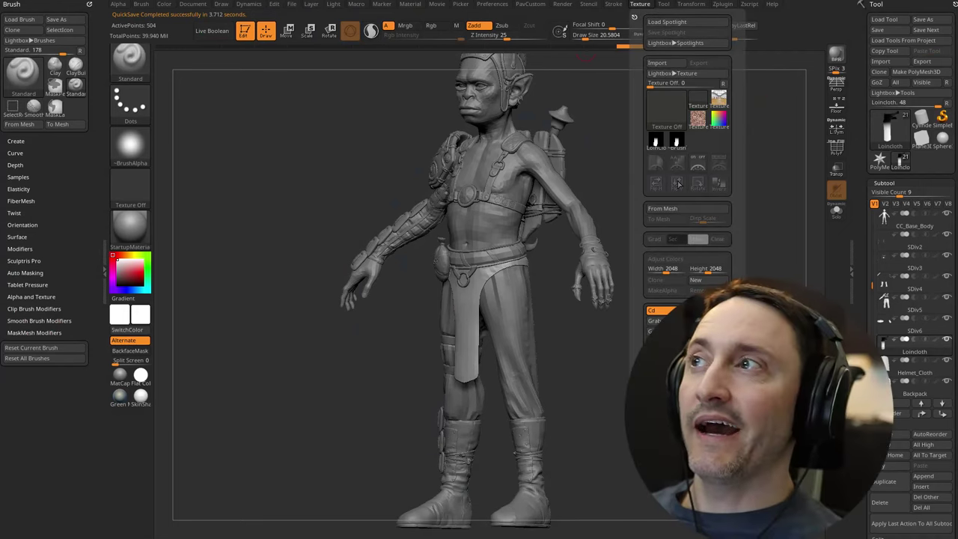
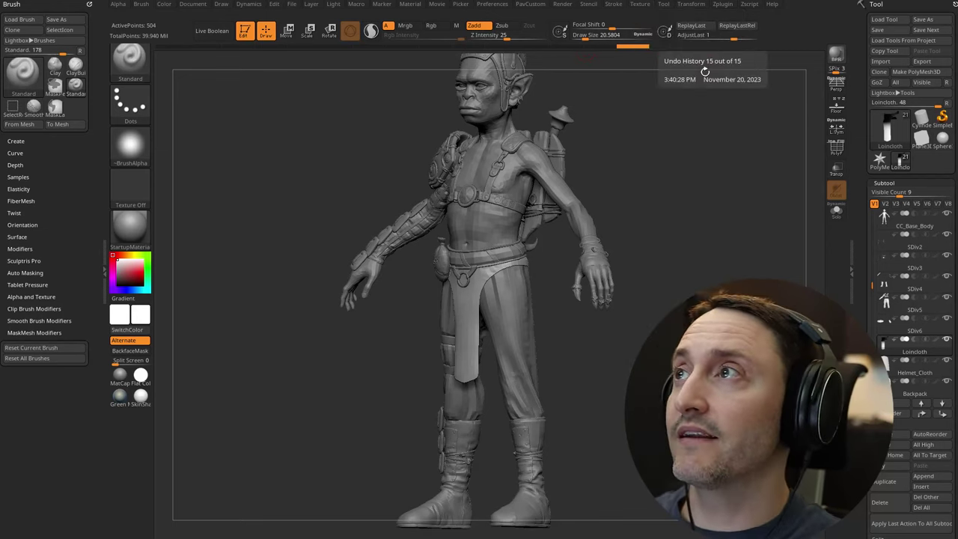
click(642, 5)
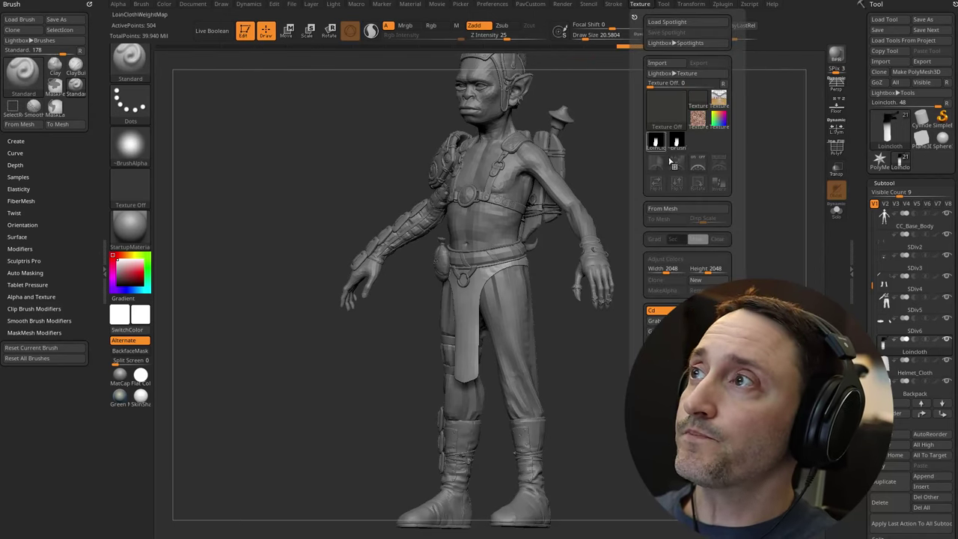
drag(619, 122, 714, 169)
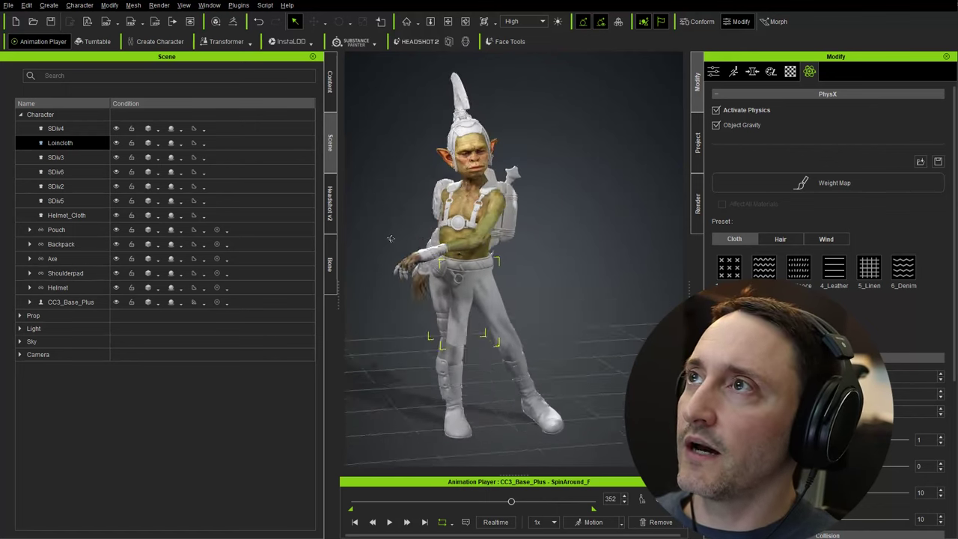
Step: Return to Character Creator 4 and browse the animation content to the 1.Human Male Perform motions
click(331, 81)
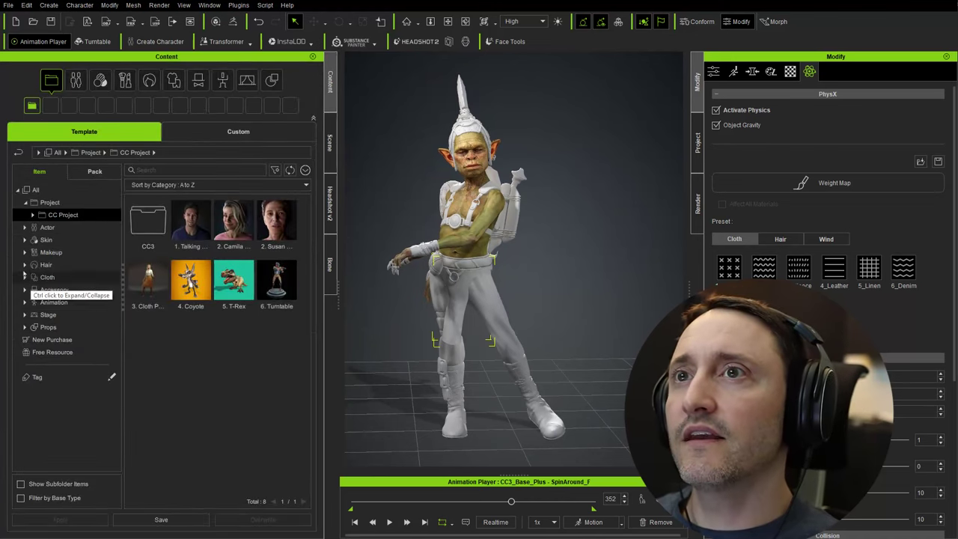
click(24, 302)
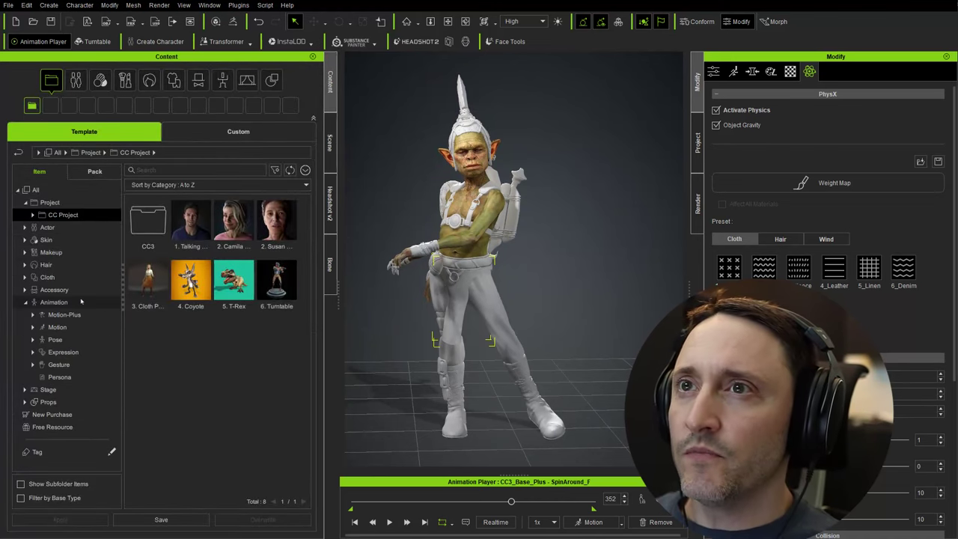
click(32, 327)
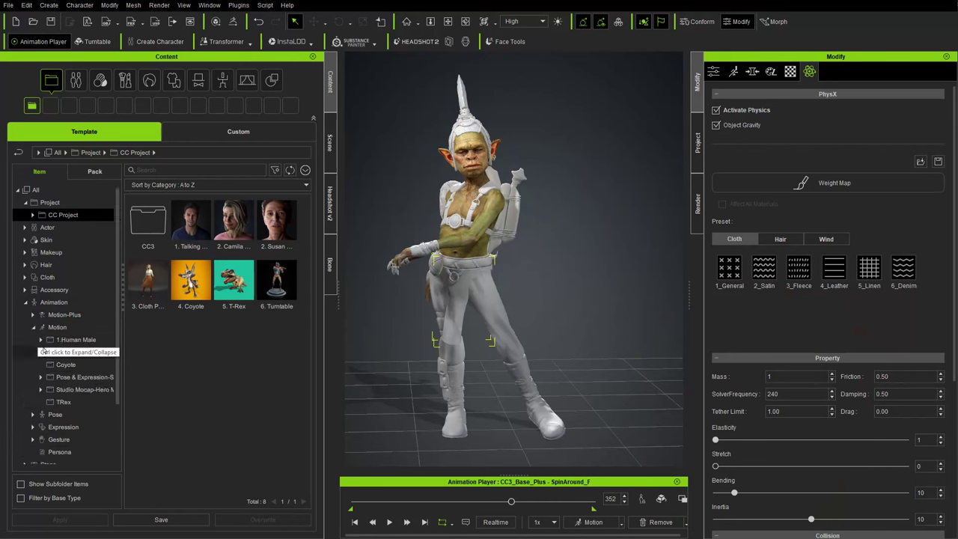
click(38, 340)
click(39, 340)
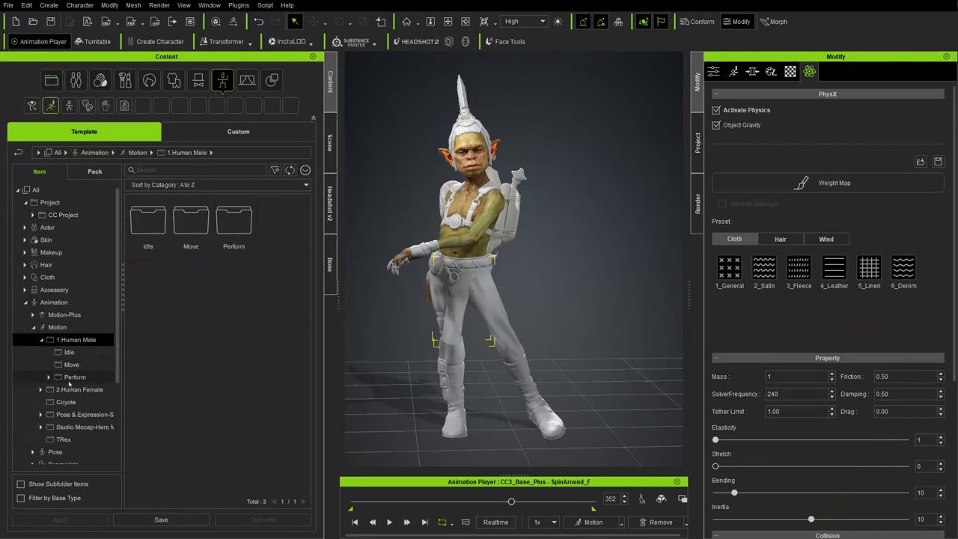
click(71, 378)
Step: Select the CC3_Base_Plus character, apply the Birdcage motion to it, and play the motion partway to test the loincloth
drag(191, 225, 446, 303)
click(538, 290)
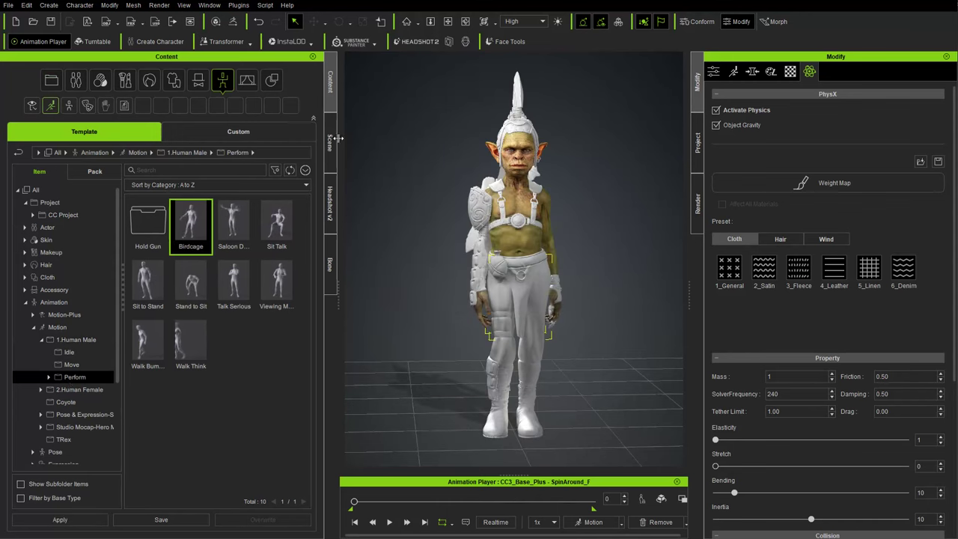
click(331, 140)
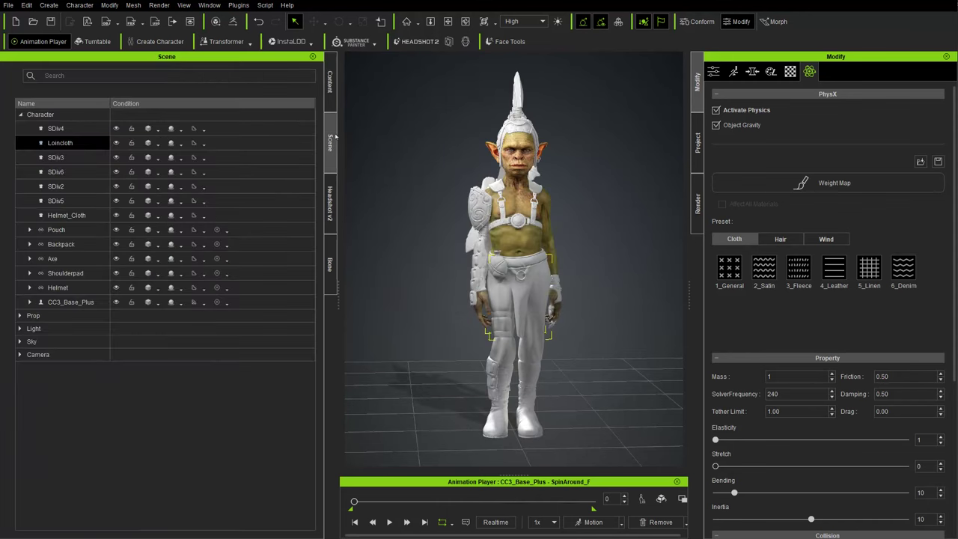
click(73, 302)
click(330, 82)
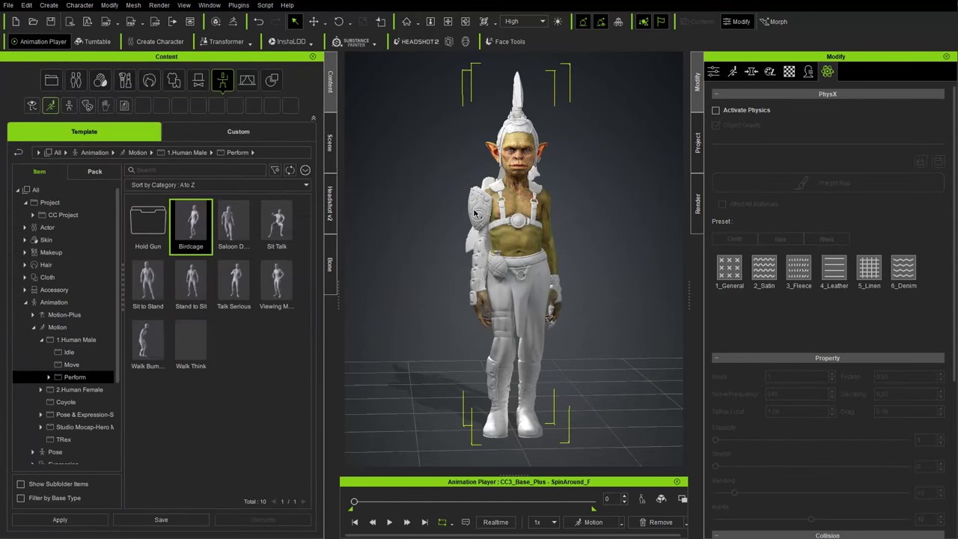
click(331, 142)
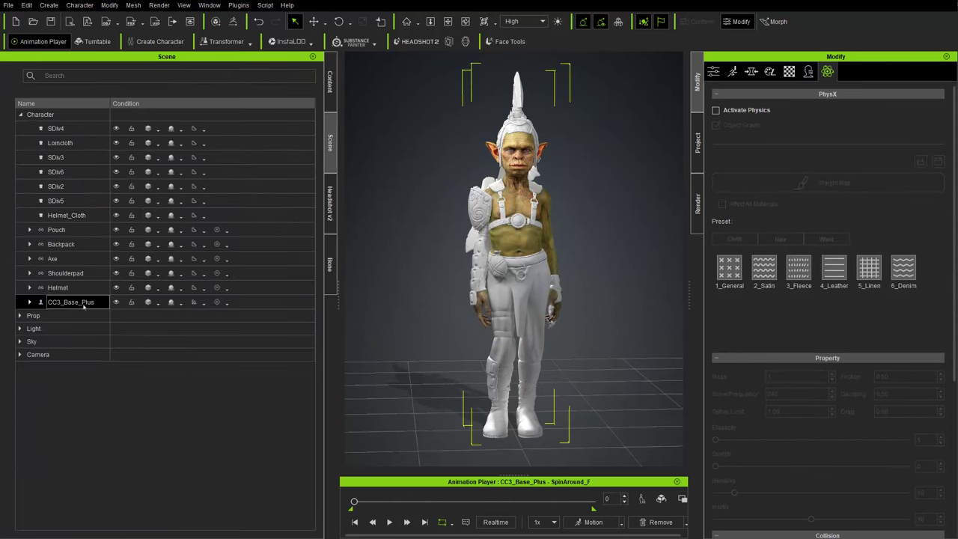
click(330, 82)
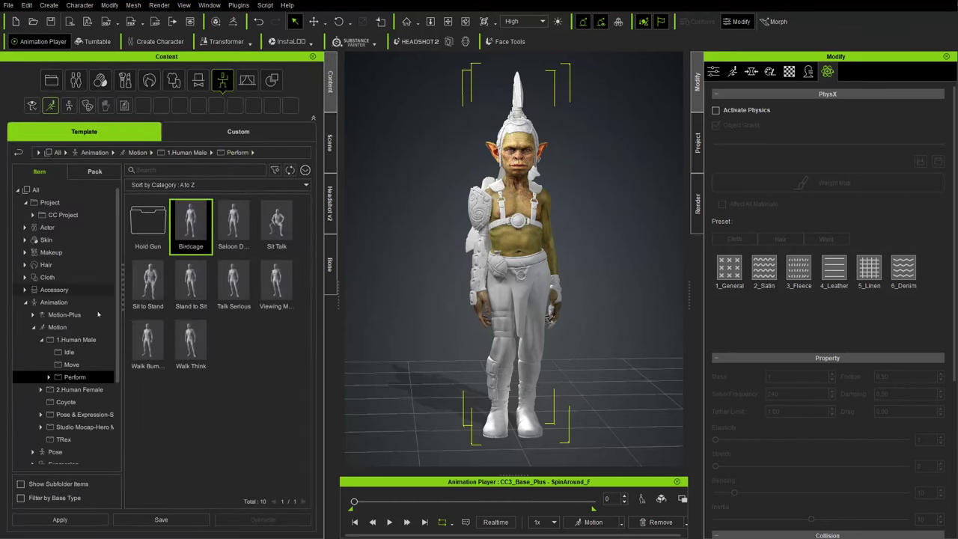
double_click(190, 226)
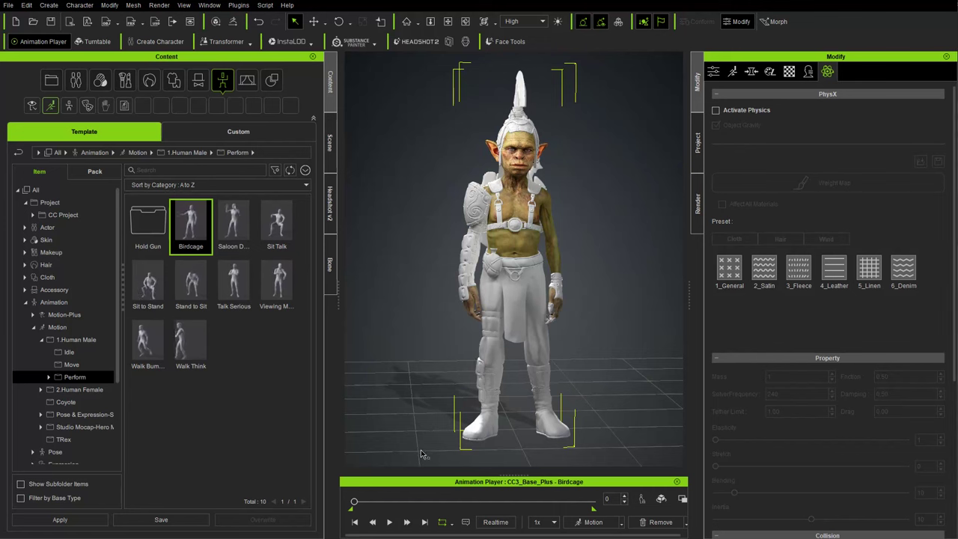
click(390, 523)
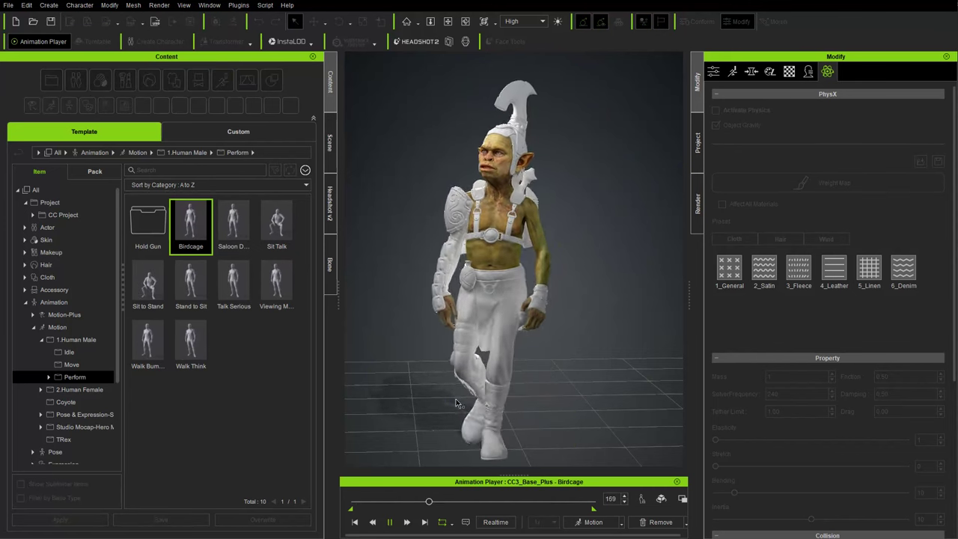
click(387, 523)
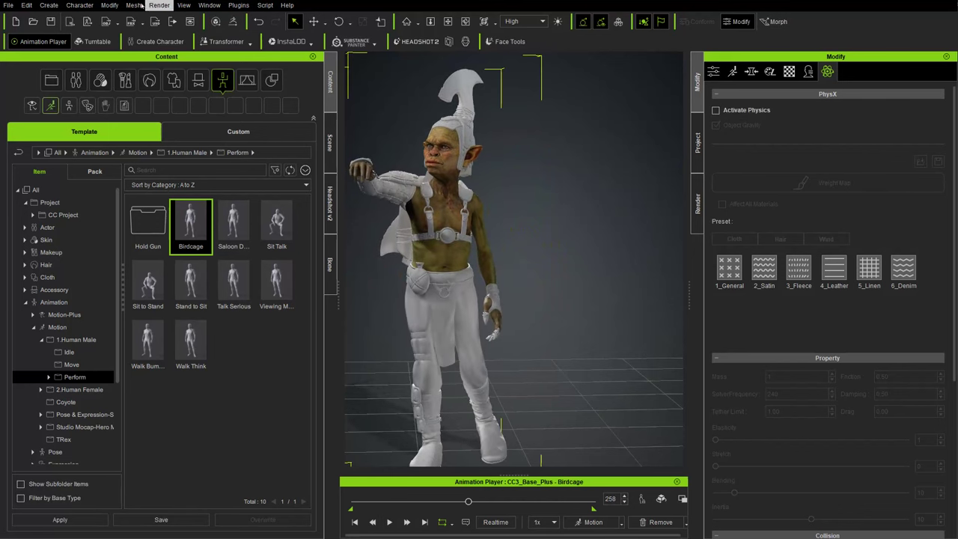
Step: Turn on Bake Animation for Soft Cloth in the project's global physics settings
click(28, 6)
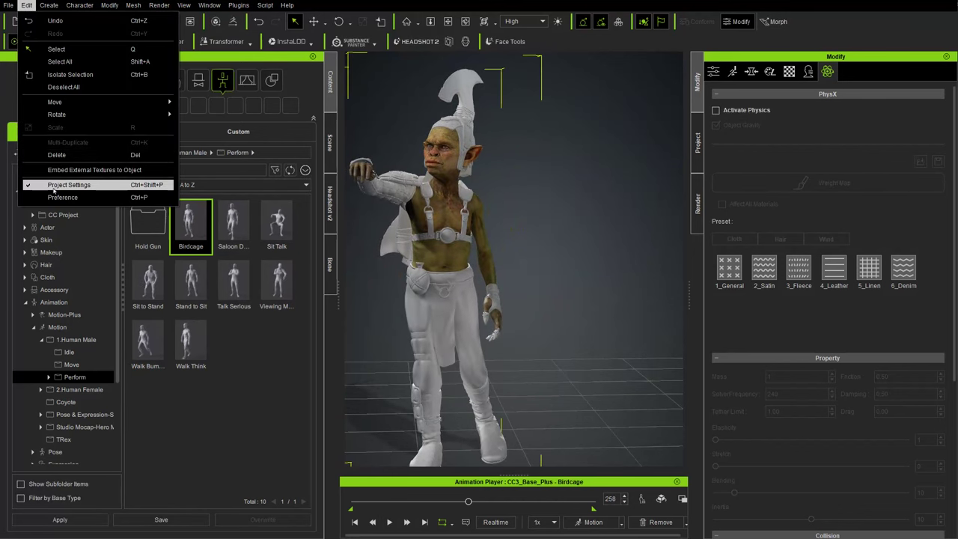
click(699, 143)
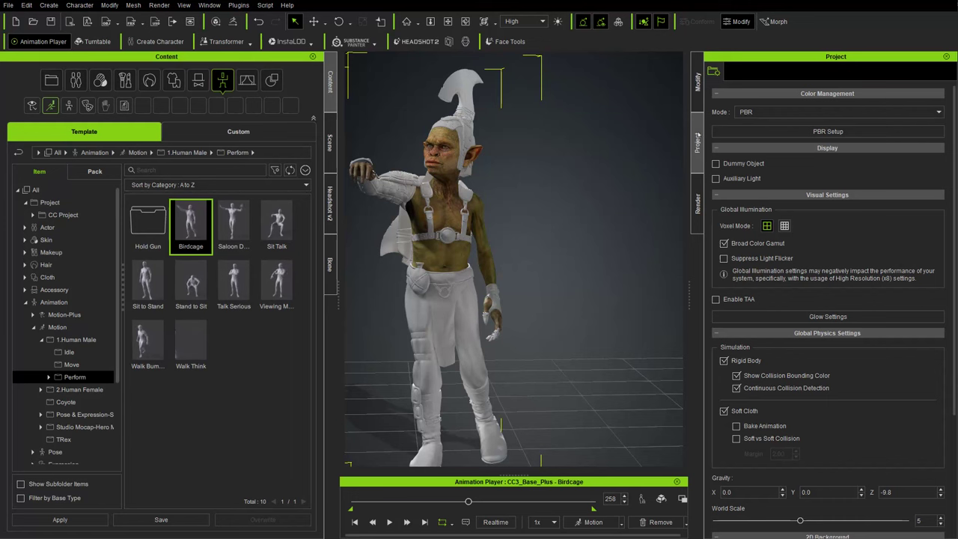
scroll(805, 308, down, 3)
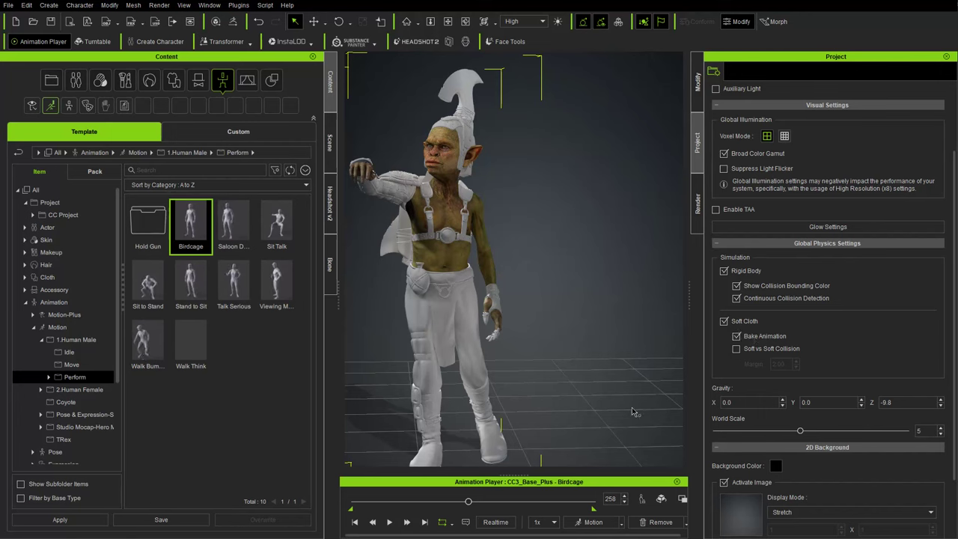
Step: Play the Birdcage motion from frame 0, stop it, set playback to By Frame, and scrub back to about frame 110
drag(468, 502, 322, 502)
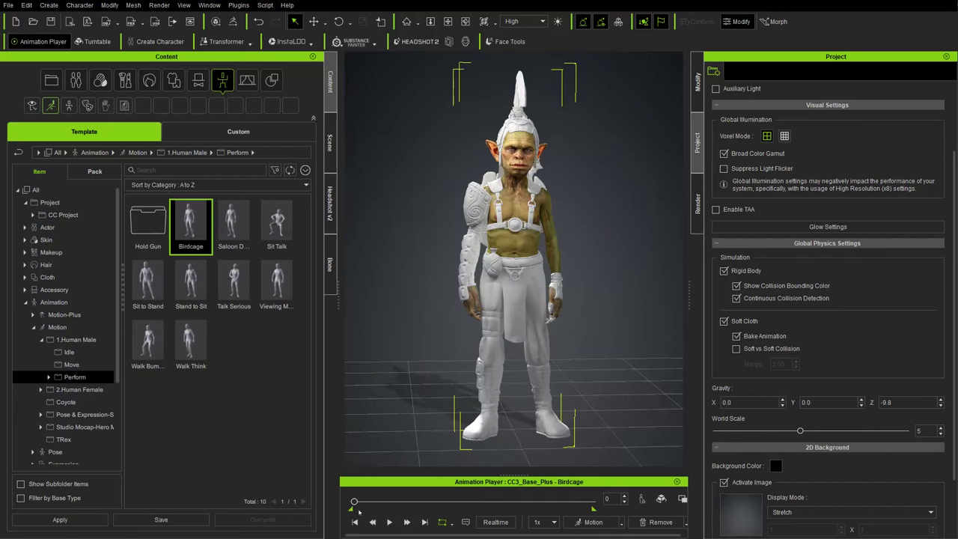
click(388, 523)
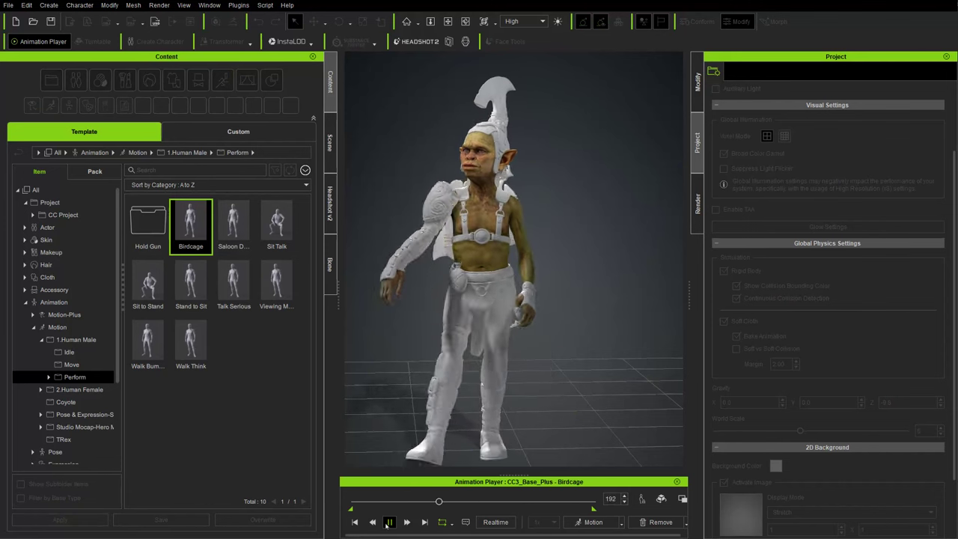
click(389, 523)
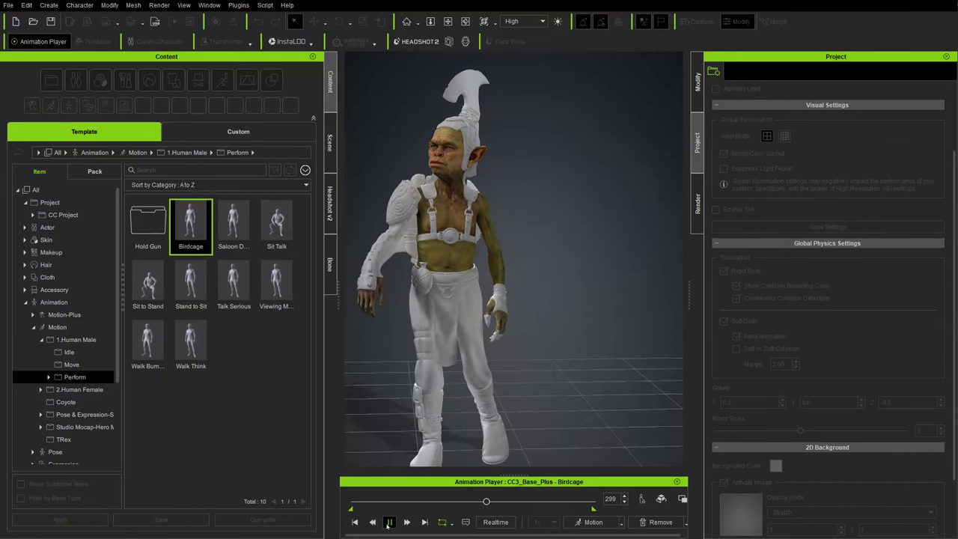
drag(485, 502, 404, 509)
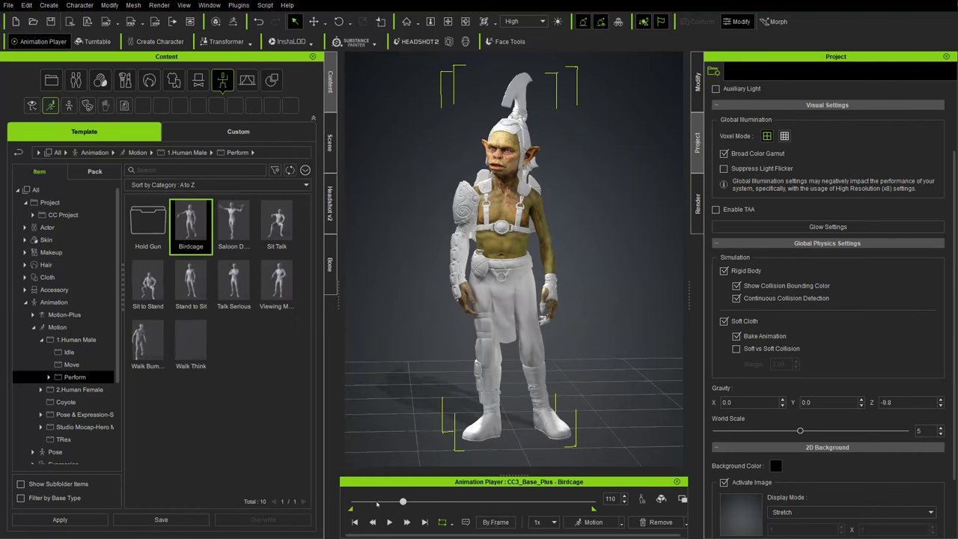
Step: Play the Birdcage motion by frame to bake the loincloth simulation, and scrub through the result back to frame 0
click(390, 523)
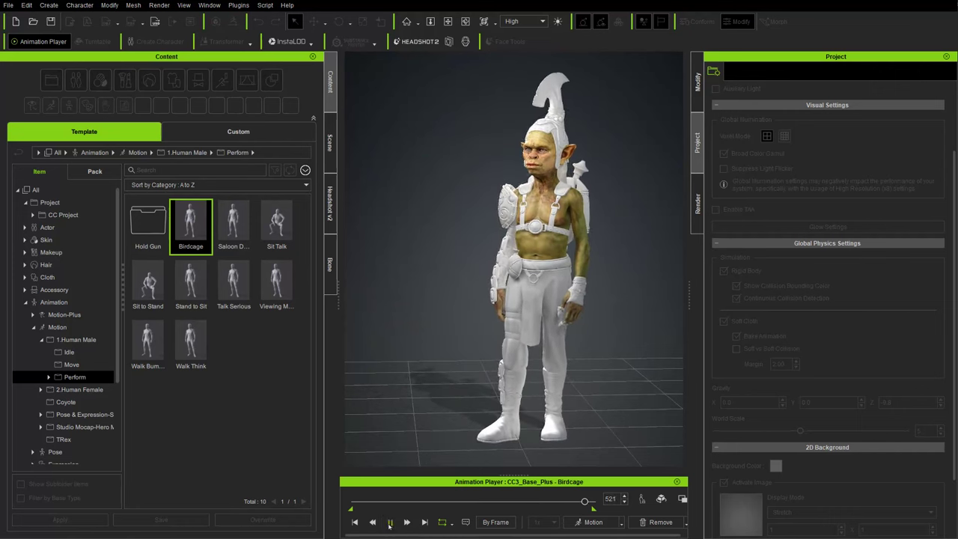
click(389, 523)
drag(586, 502, 460, 509)
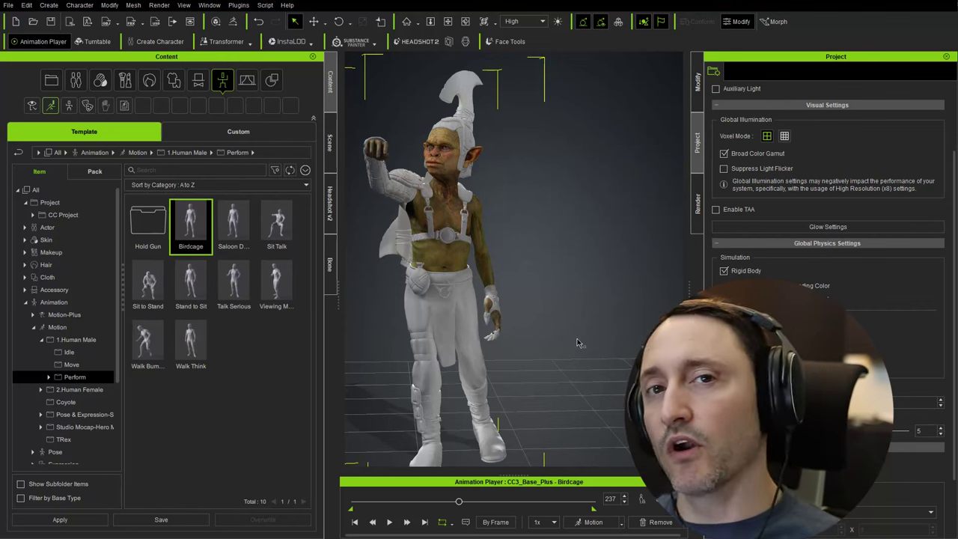
alt+right_drag(578, 342, 492, 341)
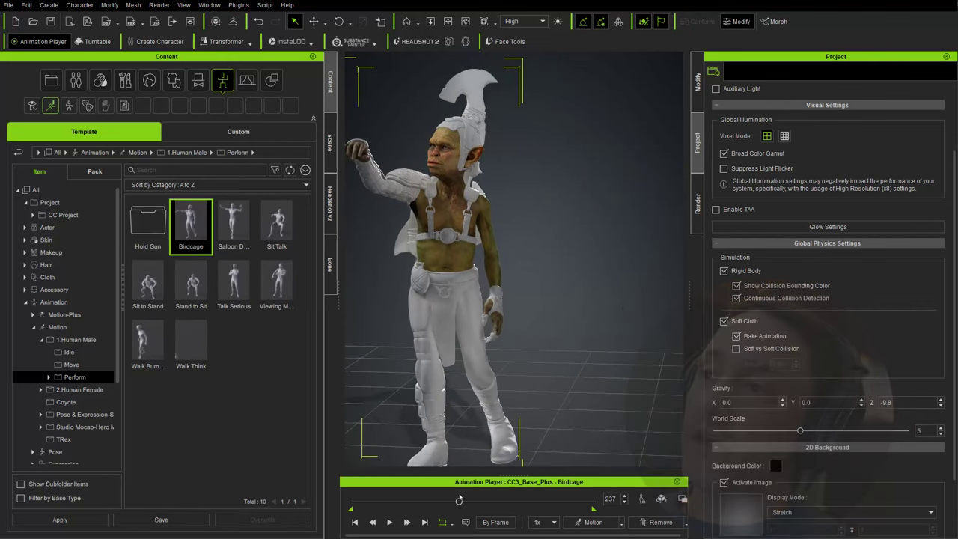
drag(459, 501, 347, 500)
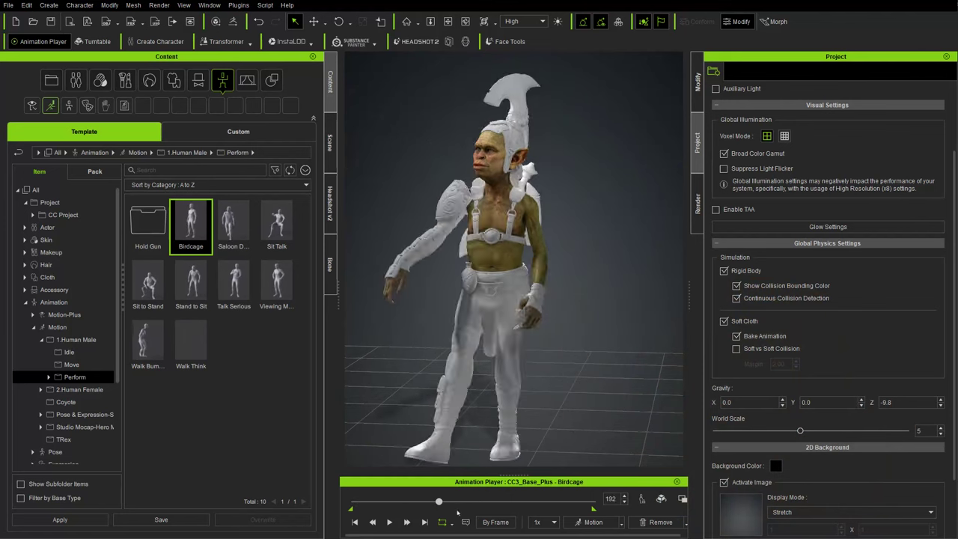
drag(527, 502, 344, 511)
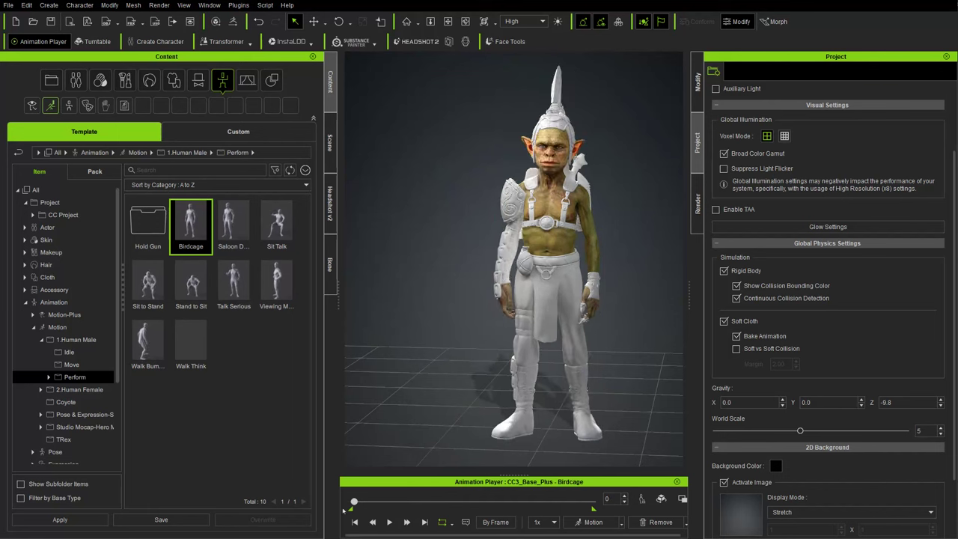
Step: Turn on the Animation Player's character option beside the frame number, and replay the Birdcage motion from frame 0 before stopping it
click(642, 499)
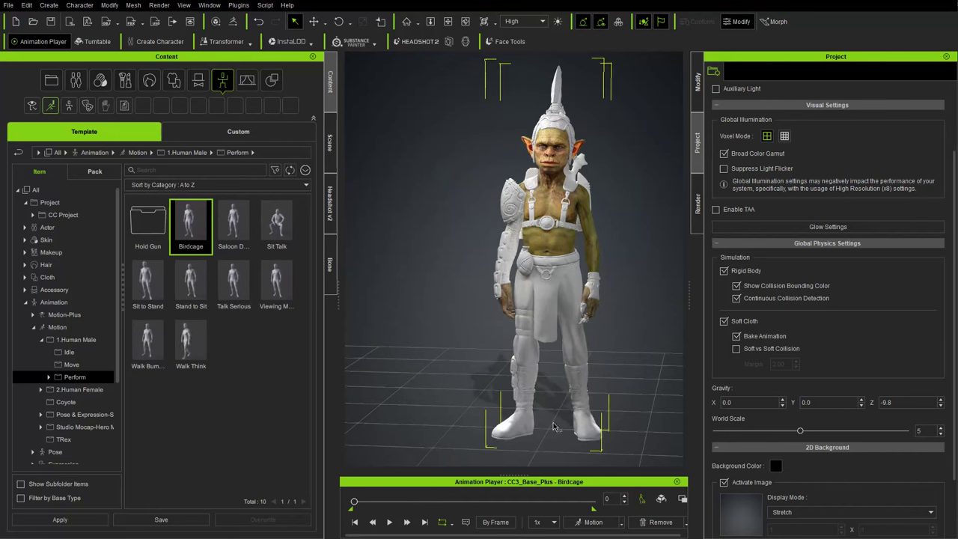
click(389, 522)
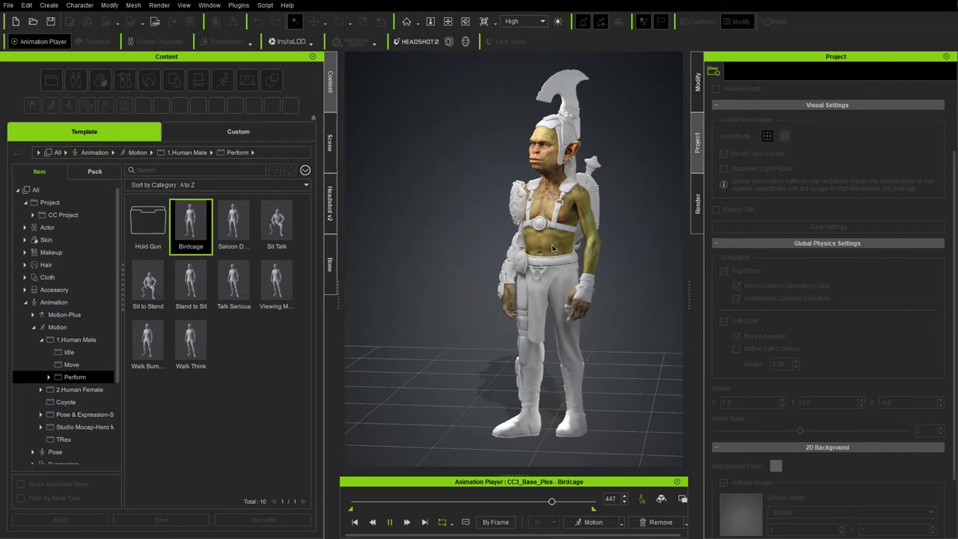
click(390, 522)
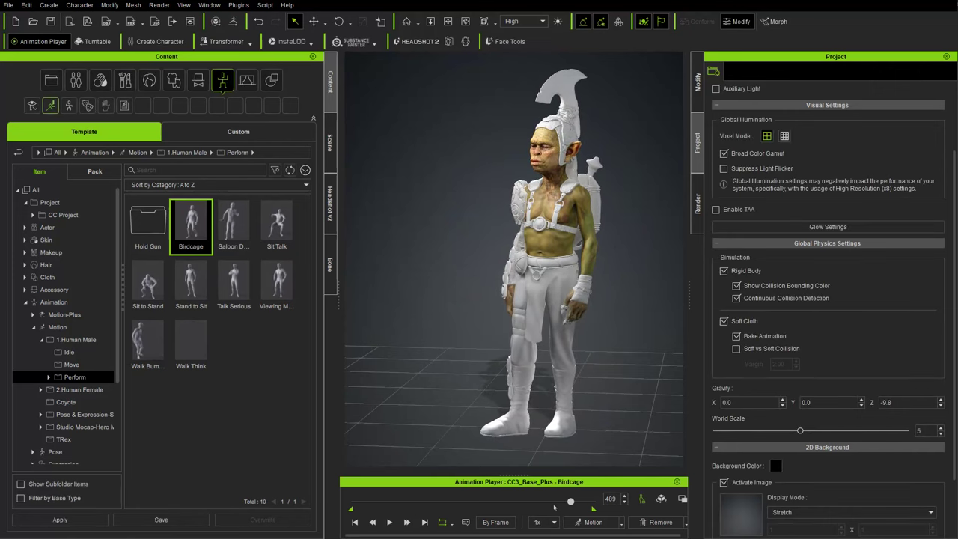
Step: Scrub the Birdcage motion back to about frame 391 and replace it with a calibration pose with the arms held out
drag(575, 502, 509, 508)
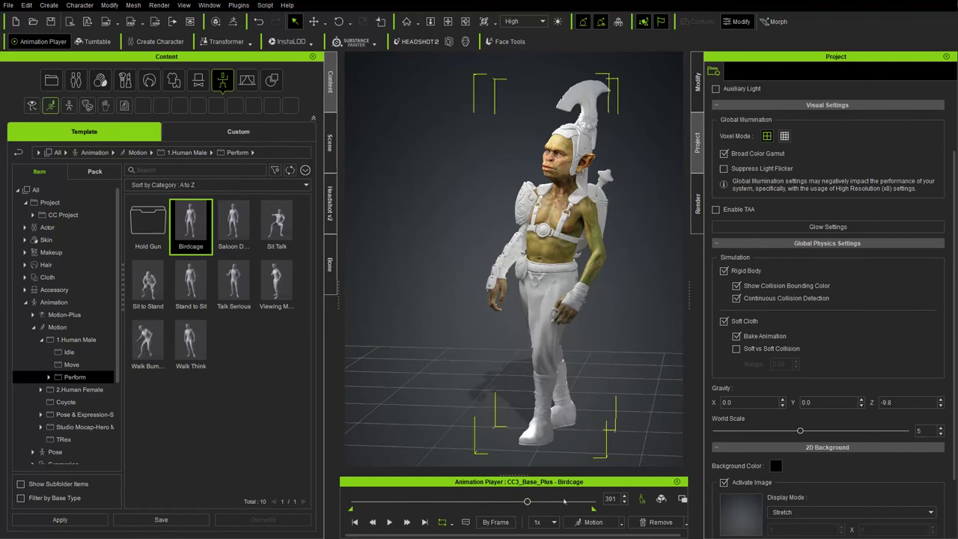
click(621, 523)
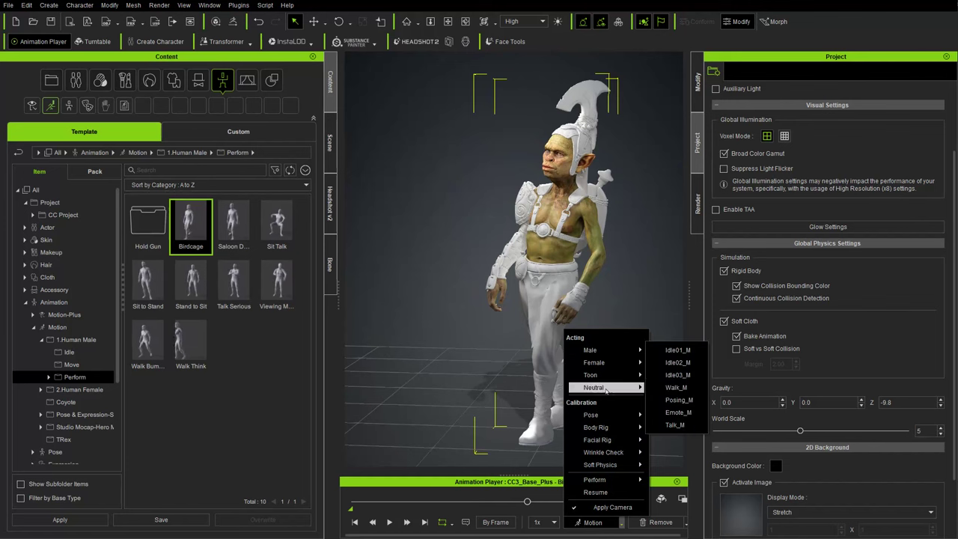
mouse_move(602, 415)
click(664, 428)
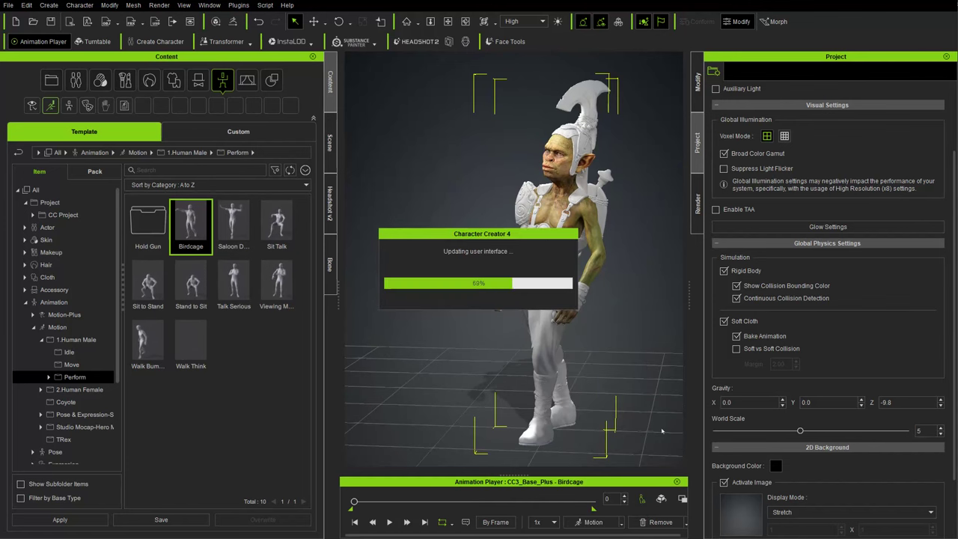
Step: Inspect the capsule on the character's right thigh in the Collision Shape editor, then close the editor
click(331, 150)
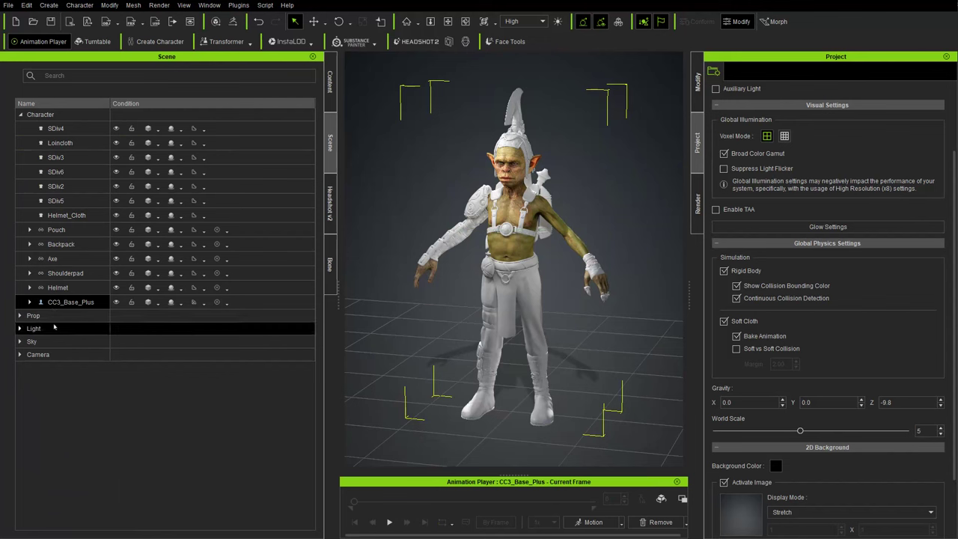
click(698, 84)
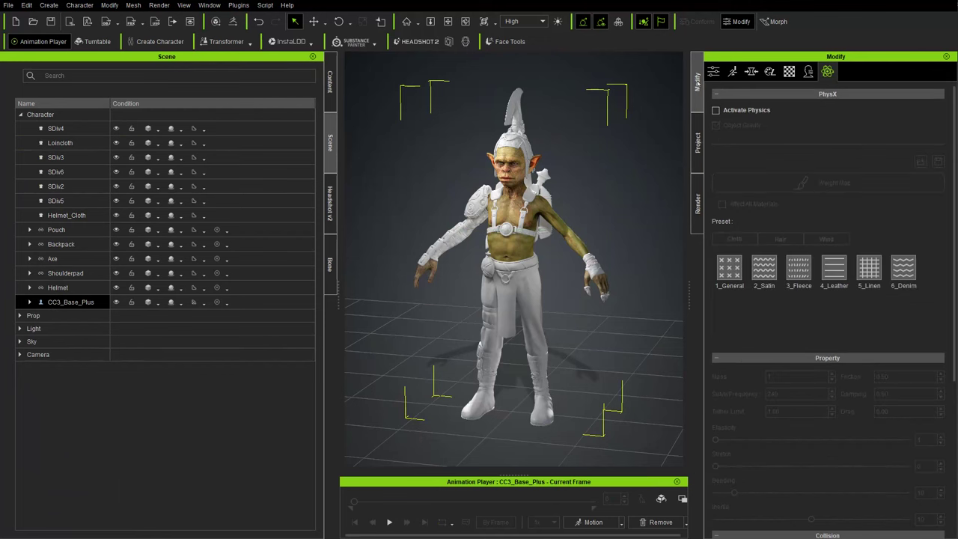
click(714, 72)
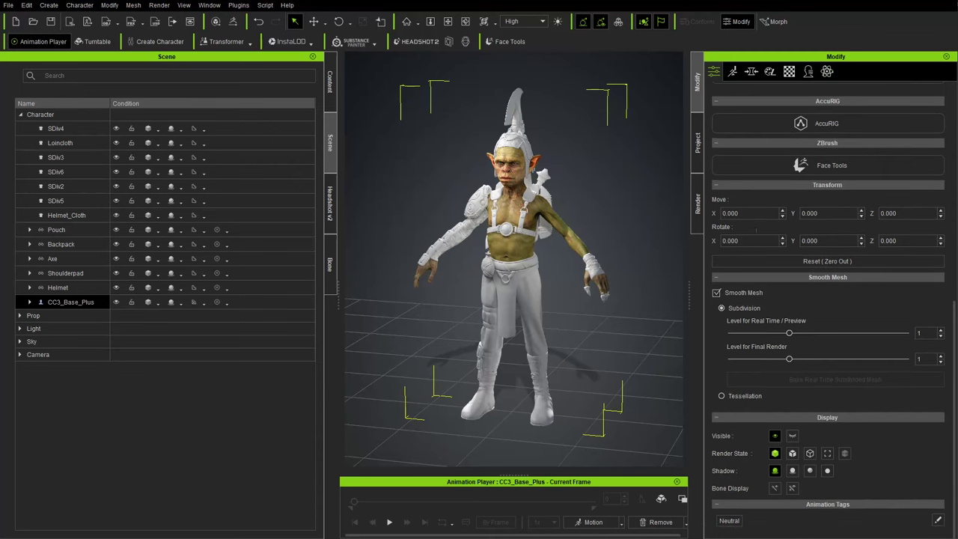
scroll(869, 345, up, 5)
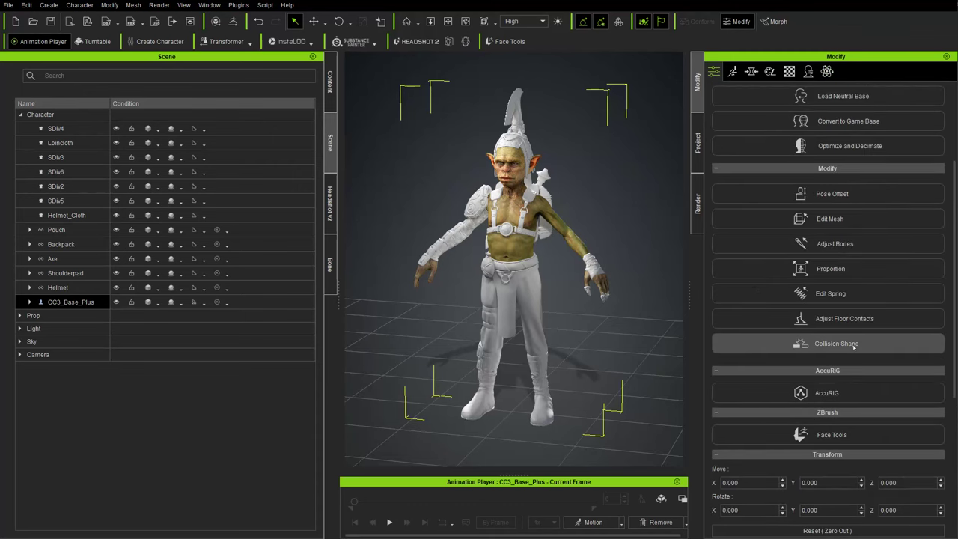
click(853, 346)
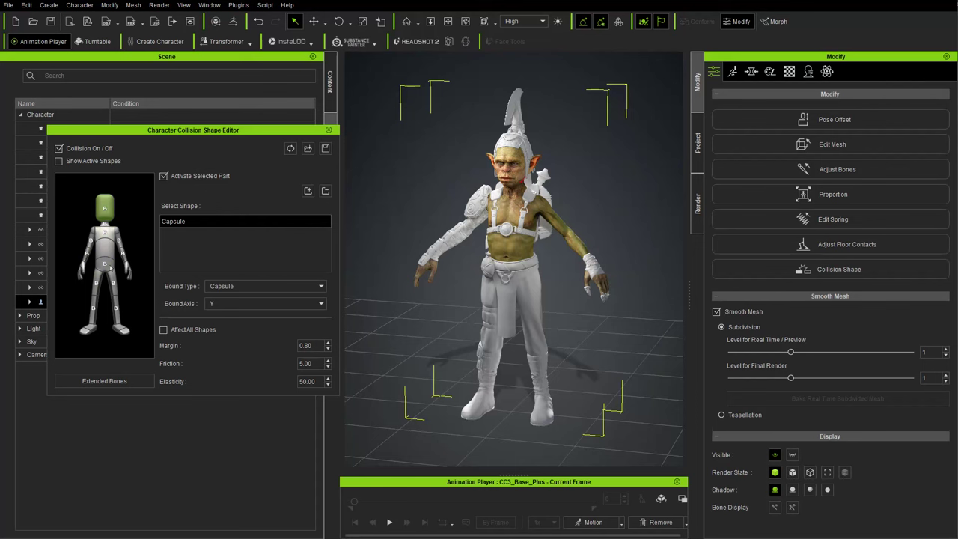
click(97, 284)
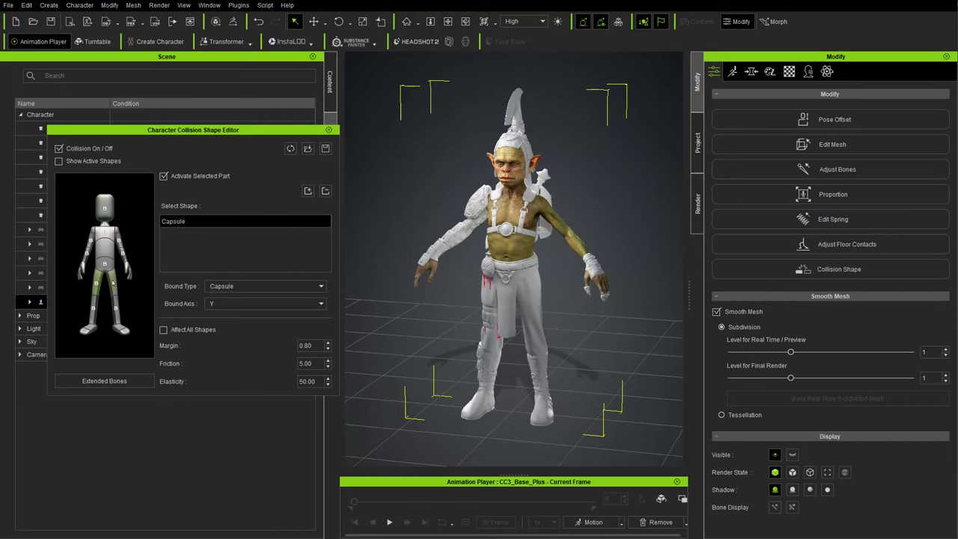
right_drag(922, 282, 598, 299)
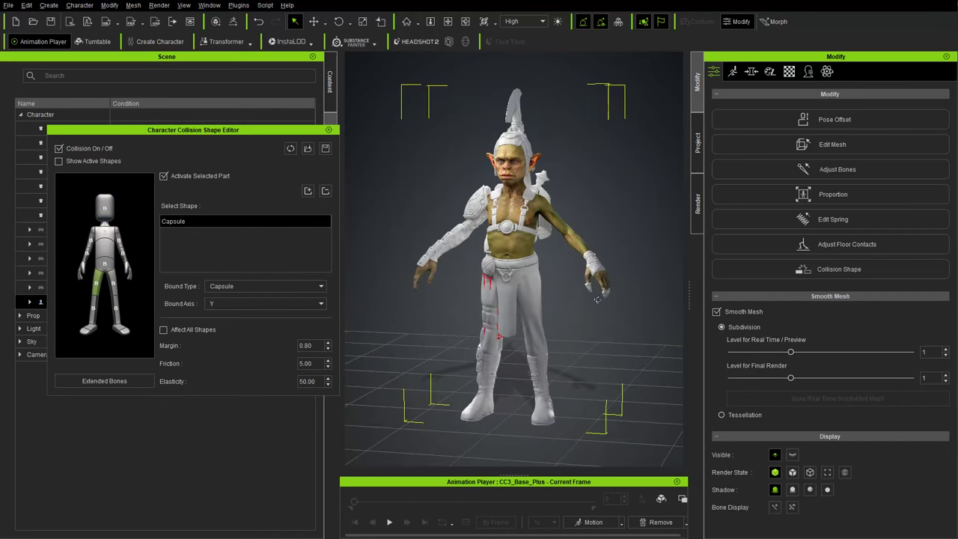
click(328, 130)
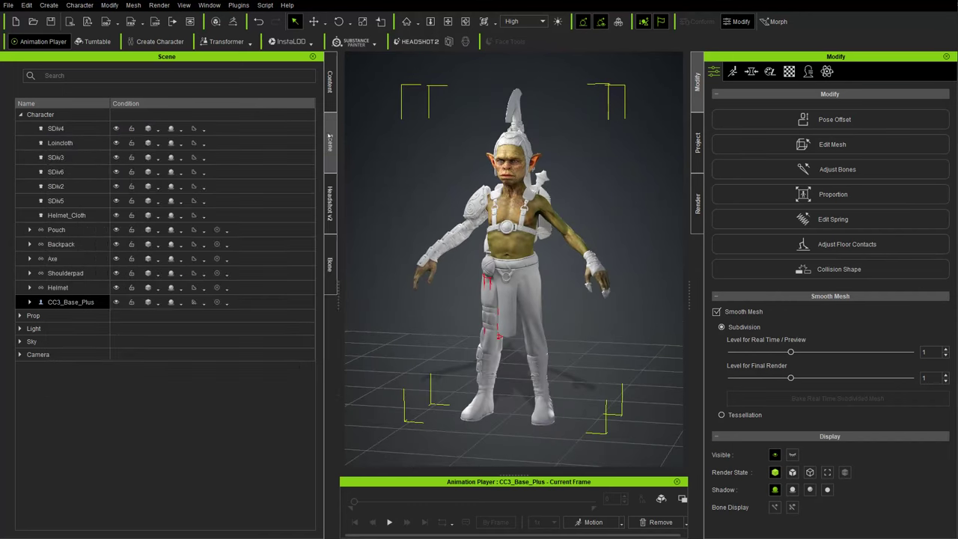
Step: Play the DanceTurn_M motion, stop it, and scrub back to frame 234
click(536, 304)
right_drag(529, 296, 562, 298)
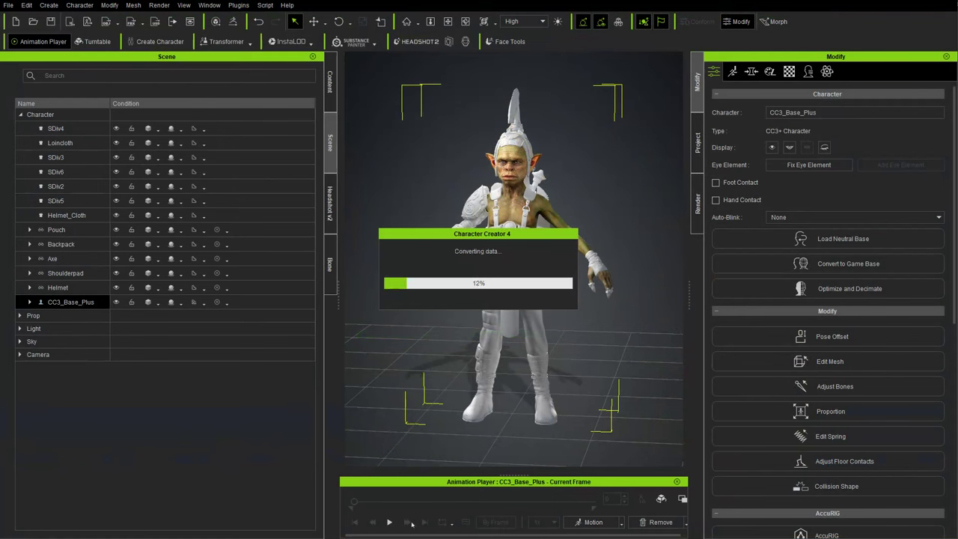
click(389, 523)
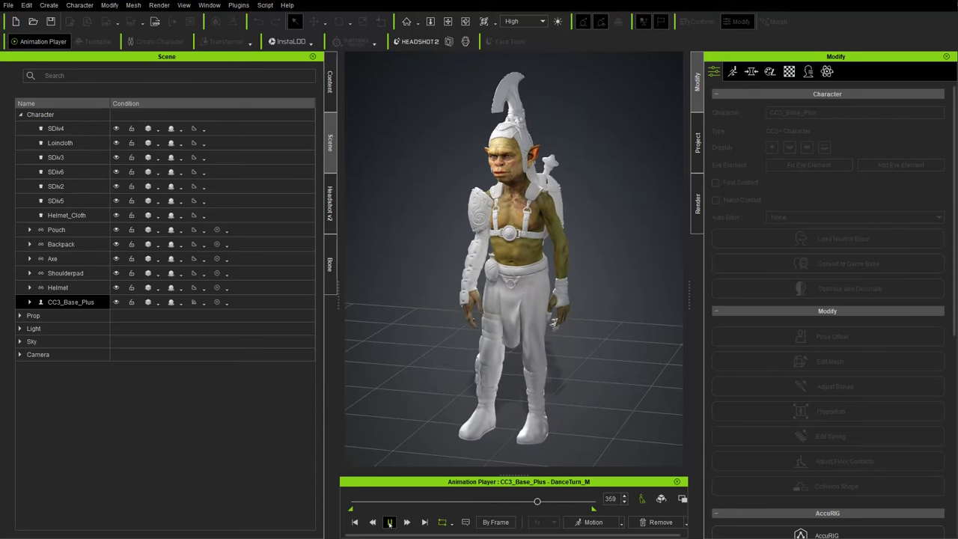
click(389, 523)
drag(546, 502, 474, 516)
right_drag(524, 377, 477, 315)
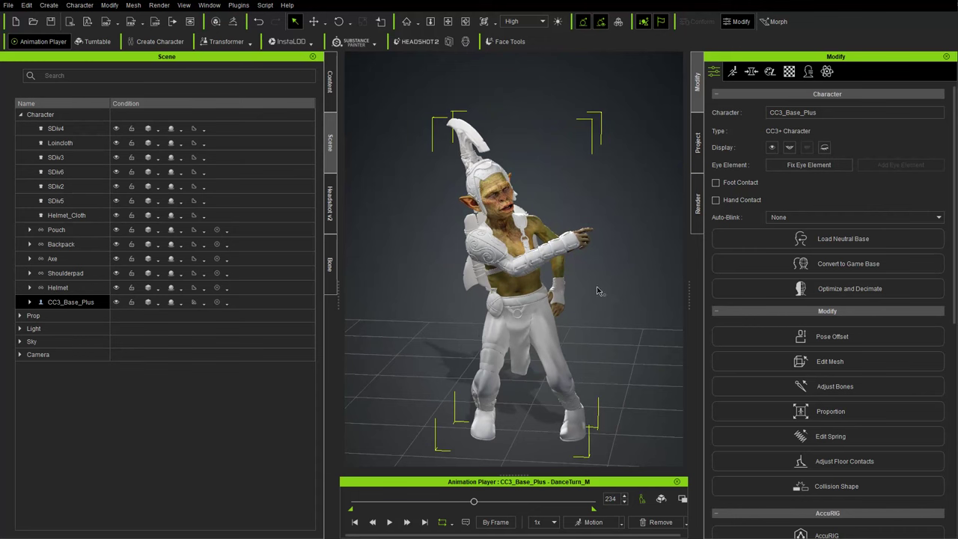
Step: Open Edit Pose on the current frame and curl the pointing fingers of the right hand in IK Mode
click(733, 72)
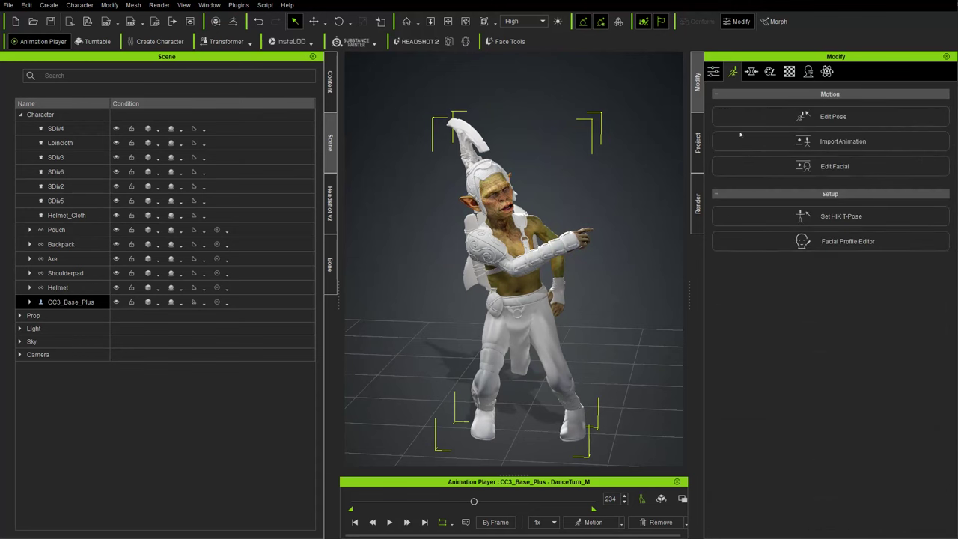
click(835, 120)
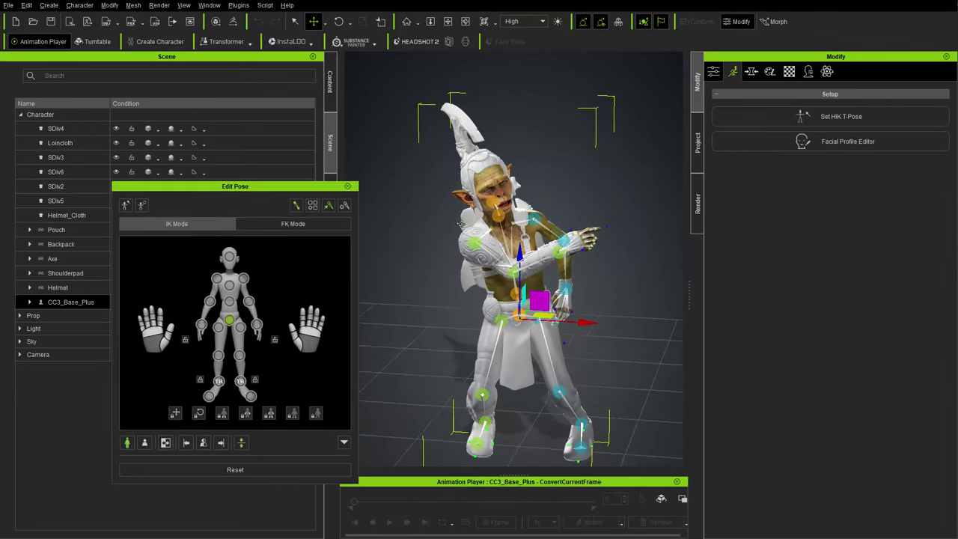
click(293, 224)
click(179, 225)
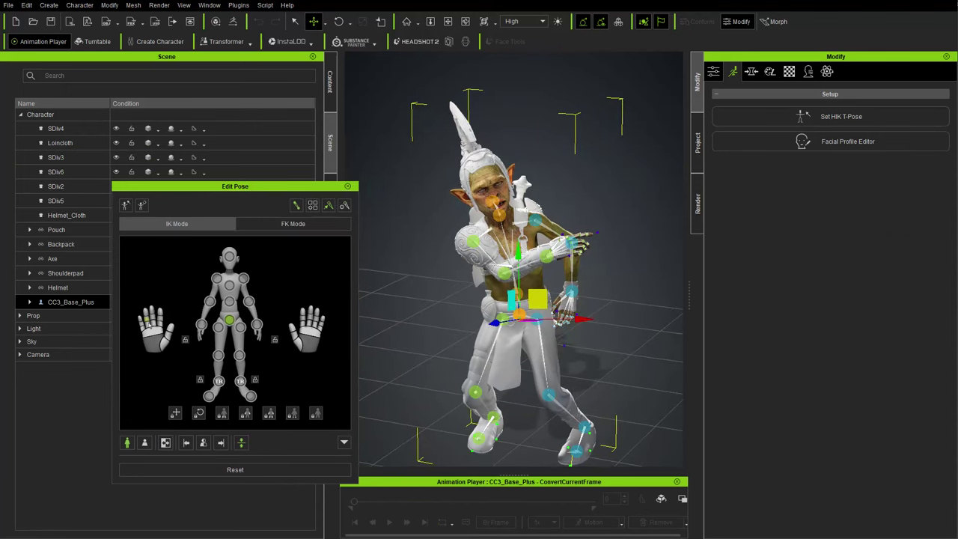
click(151, 331)
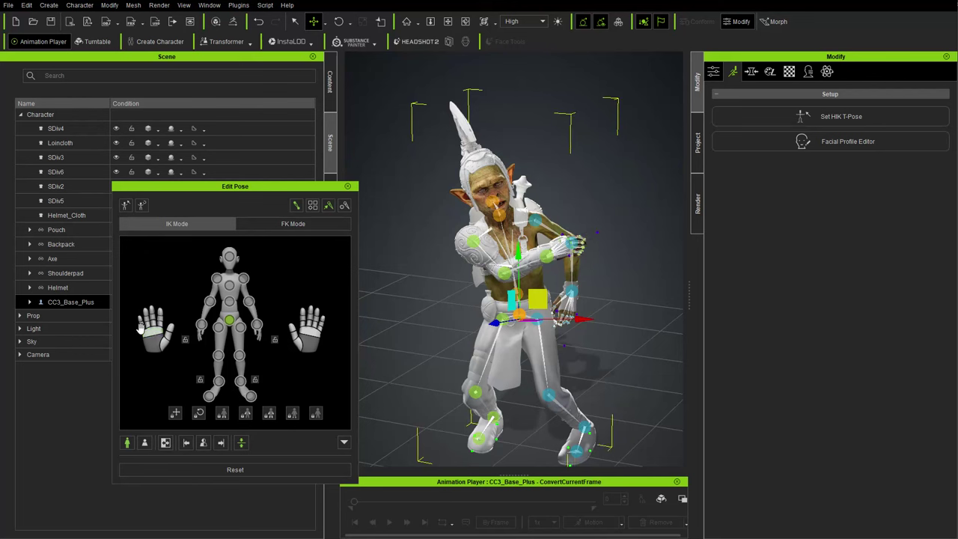
Step: Rotate the right shoulder joint so the forearm folds in across the chest
key(e)
key(e)
key(e)
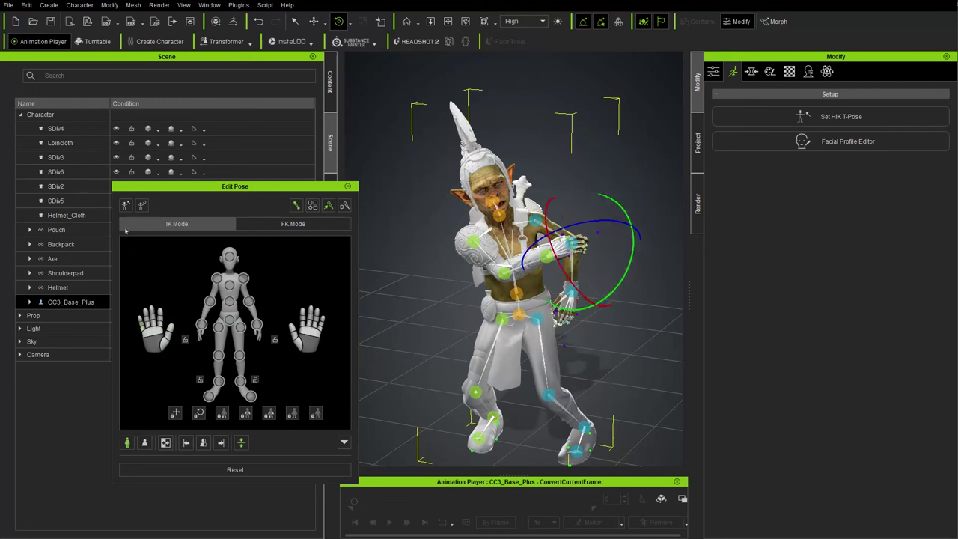
click(216, 279)
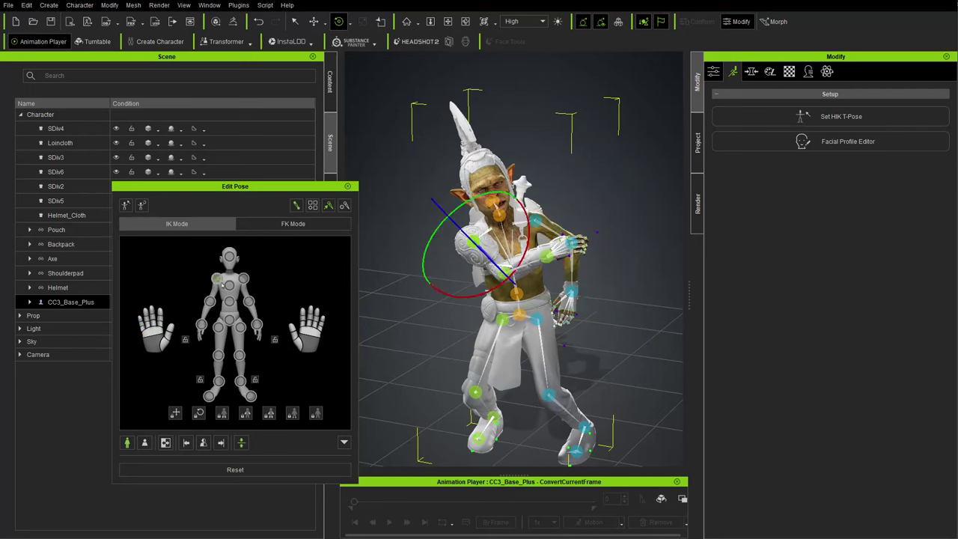
drag(440, 234, 534, 317)
right_drag(533, 317, 442, 329)
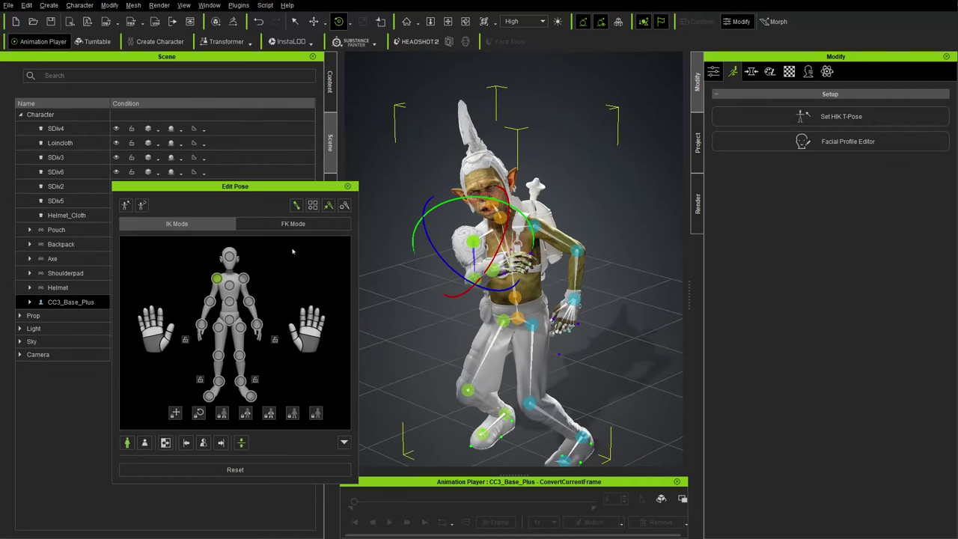
Step: Select the right hand joint and adjust the hand's orientation in front of the chest
click(495, 274)
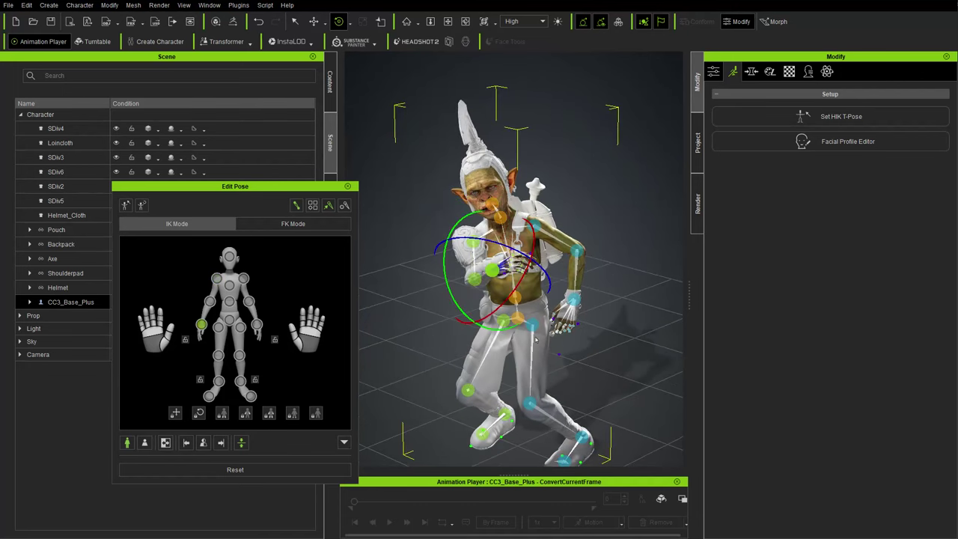
key(e)
right_drag(523, 337, 456, 370)
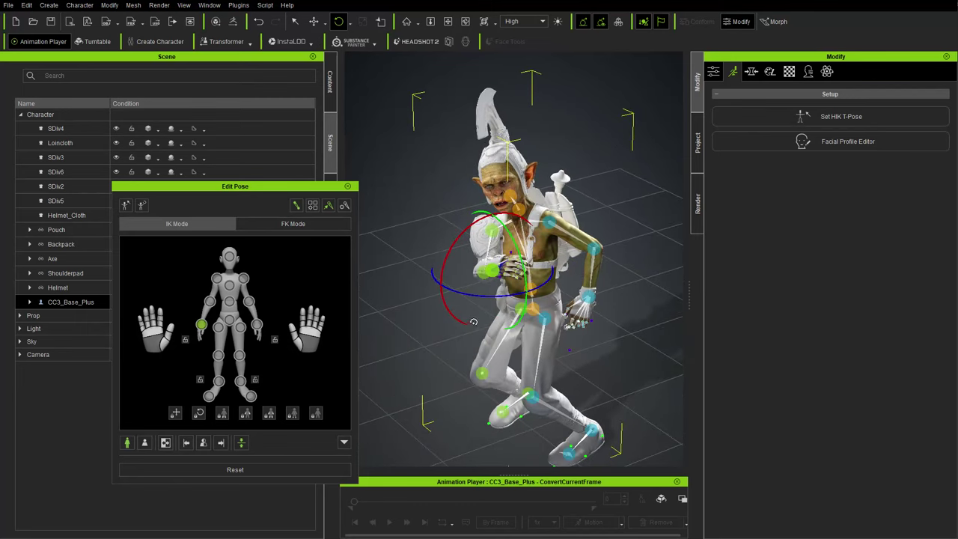
key(w)
right_drag(474, 323, 515, 251)
mouse_move(508, 243)
mouse_down()
mouse_move(483, 254)
mouse_move(467, 234)
mouse_move(498, 255)
mouse_up()
Step: Switch the pose editor to FK Mode and select the CC_Base_R_Upperarm bone
click(311, 225)
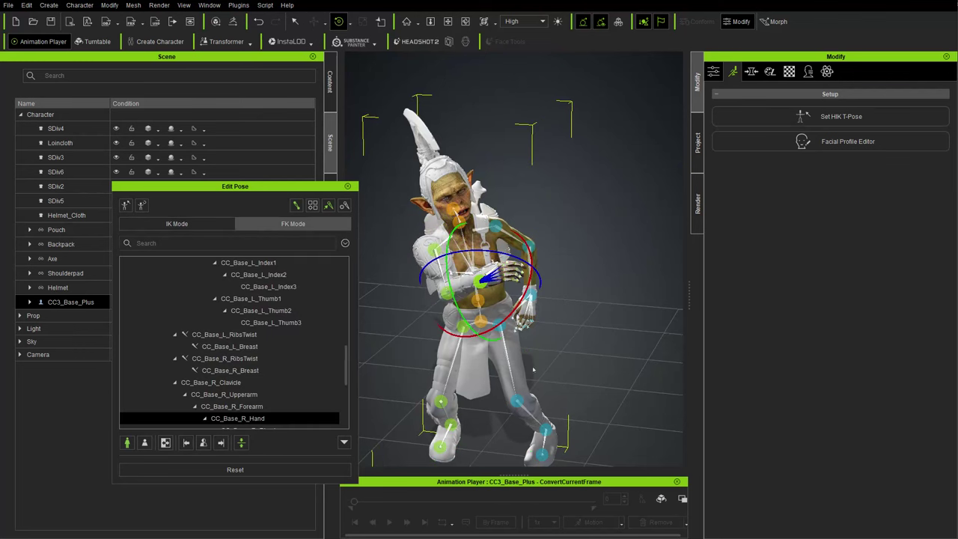
click(472, 274)
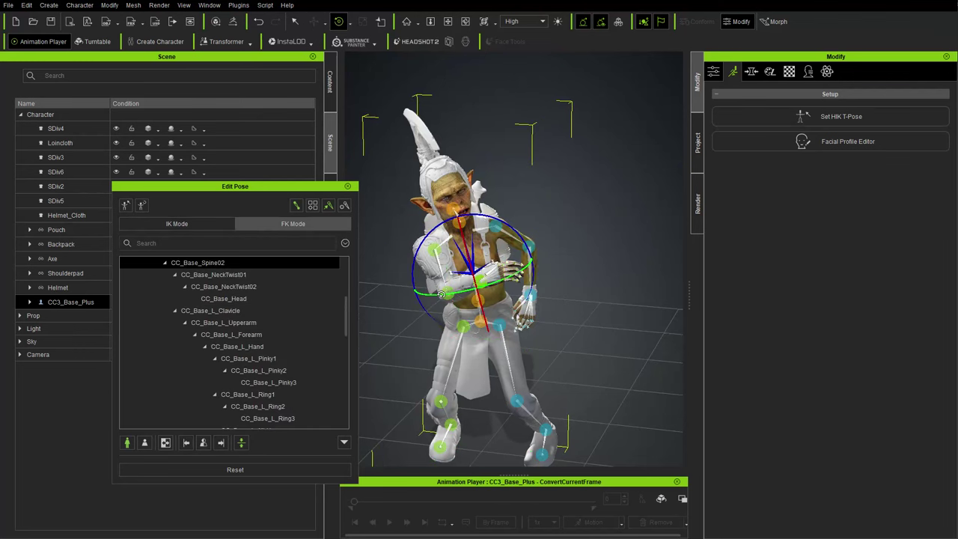
right_drag(429, 248, 435, 271)
click(433, 252)
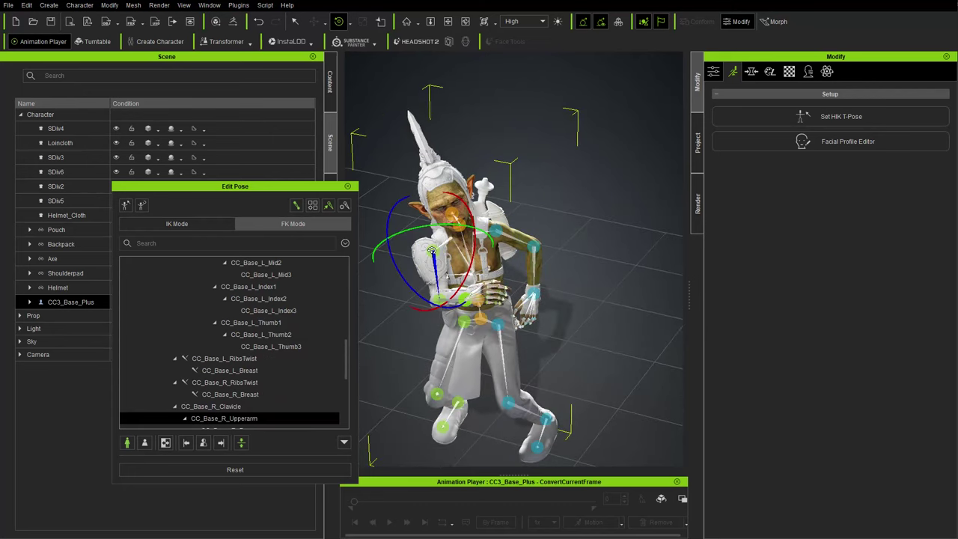
middle_drag(483, 277, 522, 298)
scroll(523, 298, up, 3)
right_drag(523, 298, 515, 295)
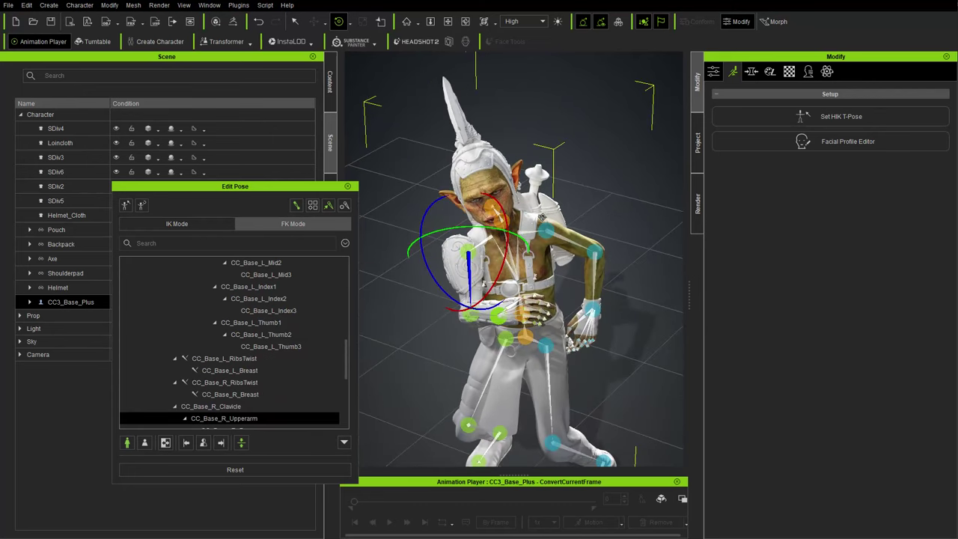
Step: Rotate the right upper arm slightly with Local Rotate, and undo the last rotation
key(e)
right_drag(541, 217, 533, 256)
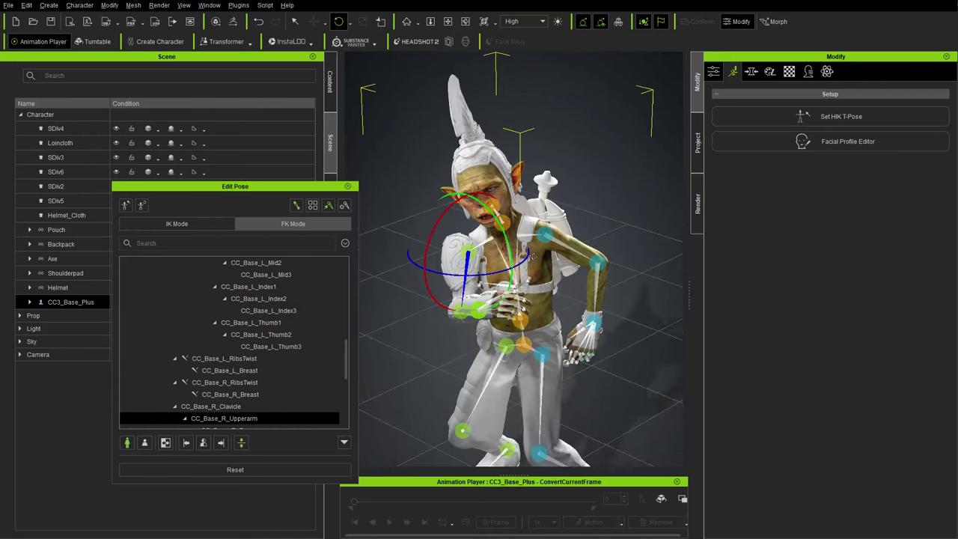
click(352, 22)
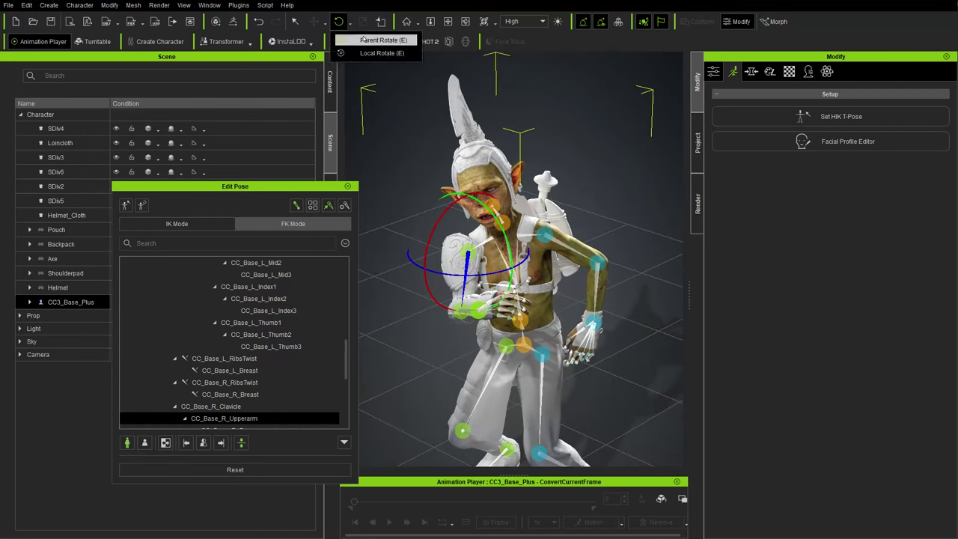
click(375, 57)
right_drag(610, 242, 464, 287)
mouse_move(451, 284)
mouse_down()
mouse_move(438, 266)
mouse_move(446, 278)
mouse_up()
right_drag(538, 297, 485, 292)
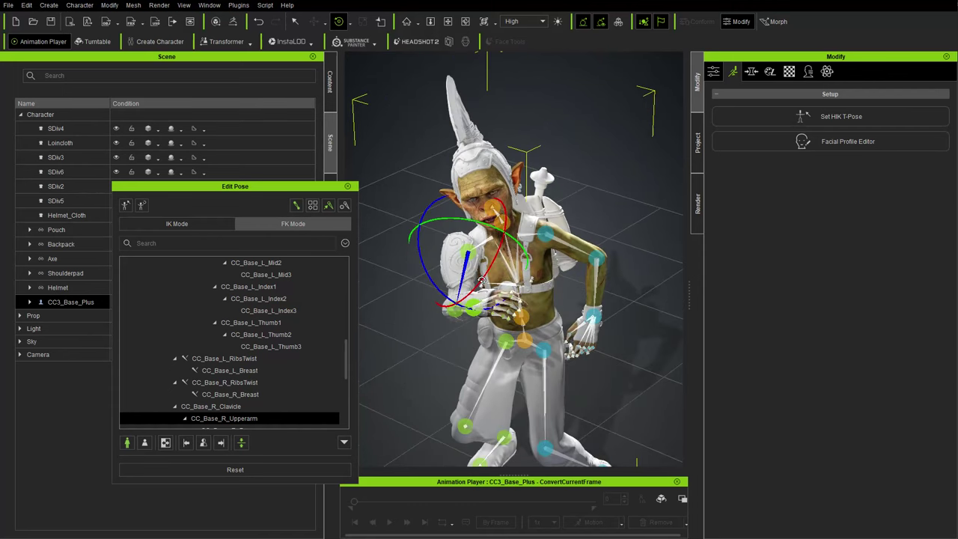
drag(481, 280, 490, 265)
key(ctrl+z)
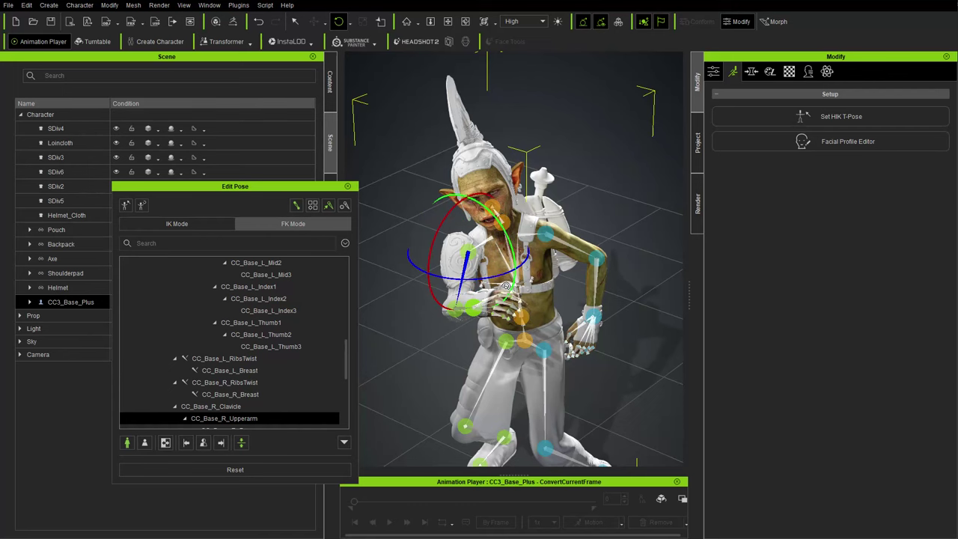
key(e)
Step: Close the pose editor and open Edit Facial for the goblin
right_drag(486, 298, 586, 262)
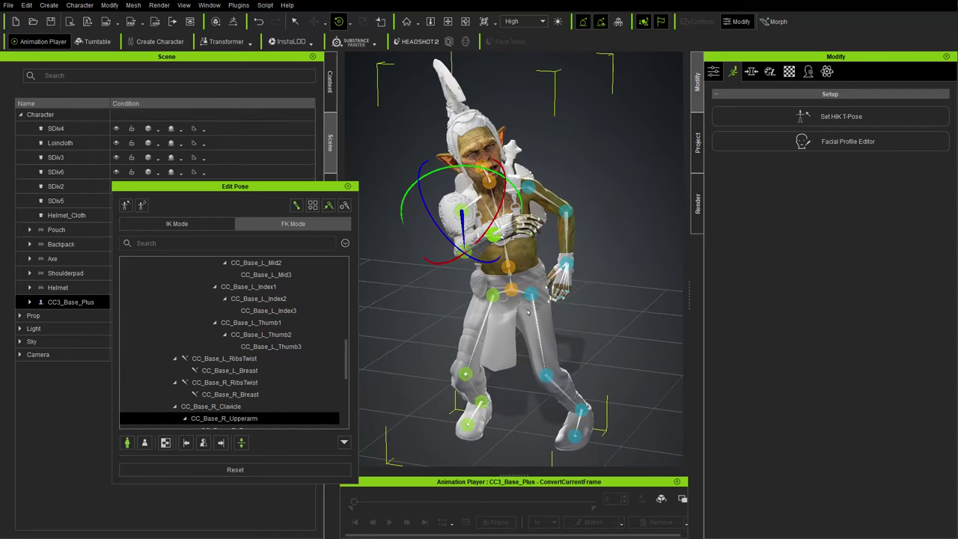
right_drag(528, 312, 559, 245)
click(348, 187)
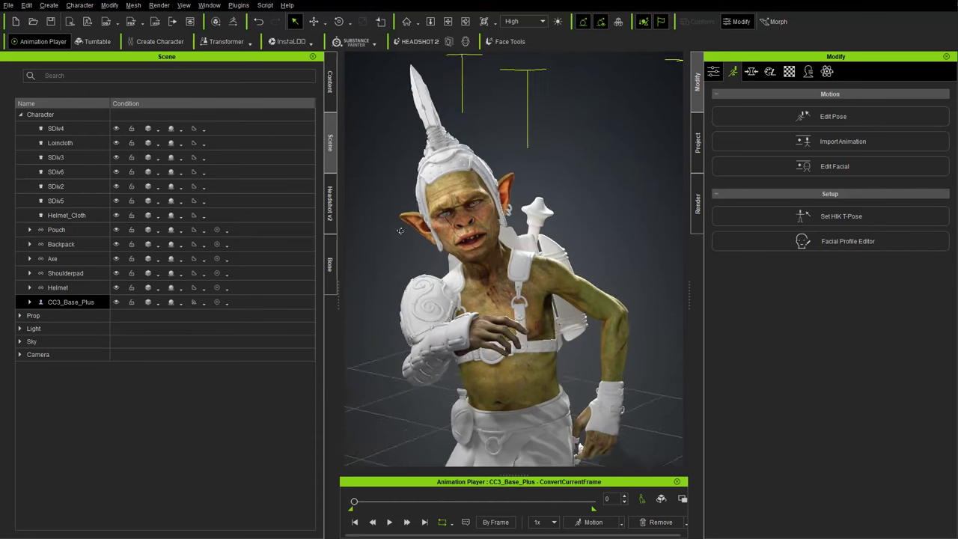
right_drag(529, 253, 565, 255)
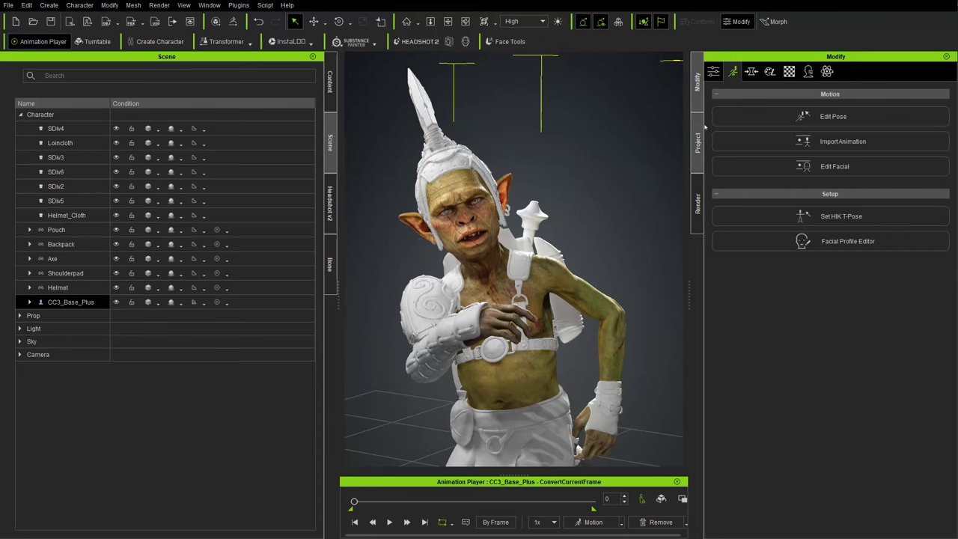
click(835, 166)
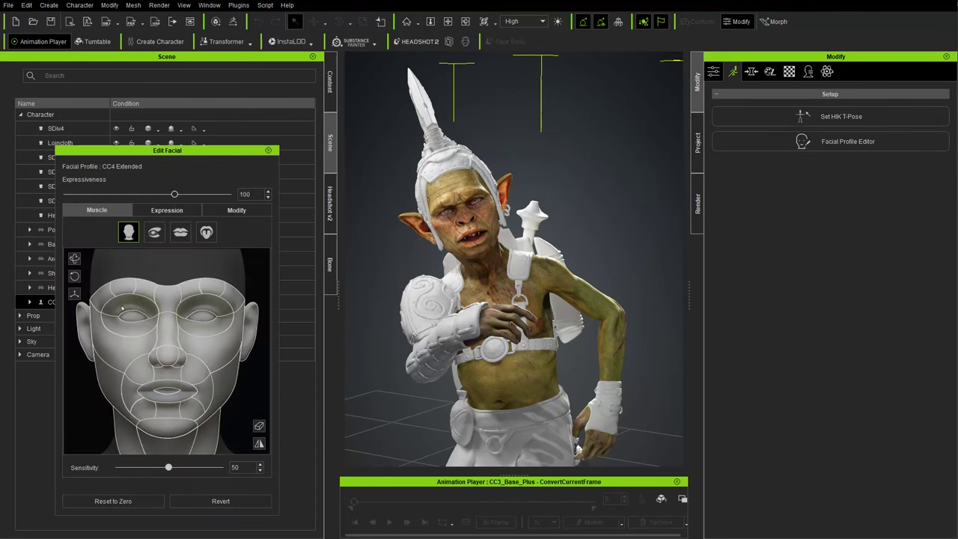
Step: Adjust the goblin's eyes and one brow with the facial muscle controls
click(129, 315)
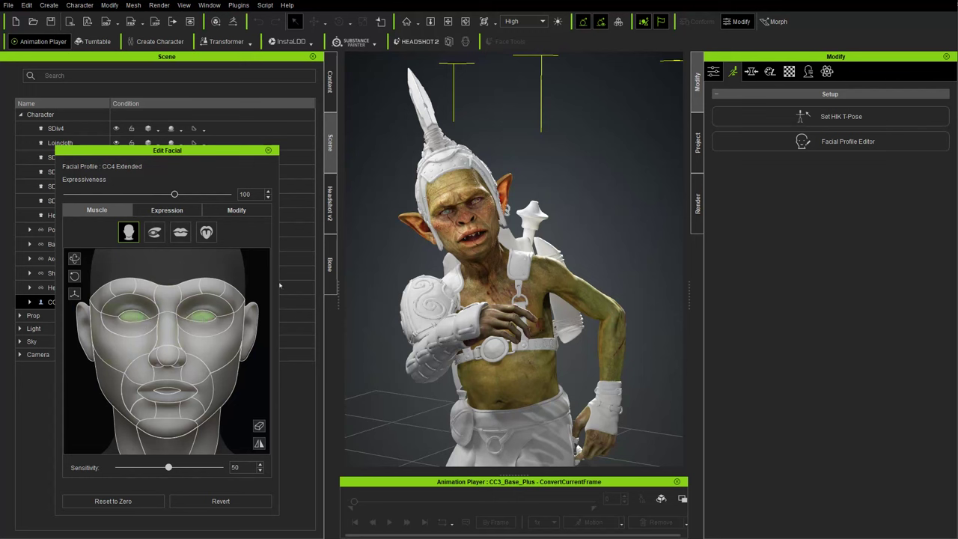
drag(243, 324, 240, 323)
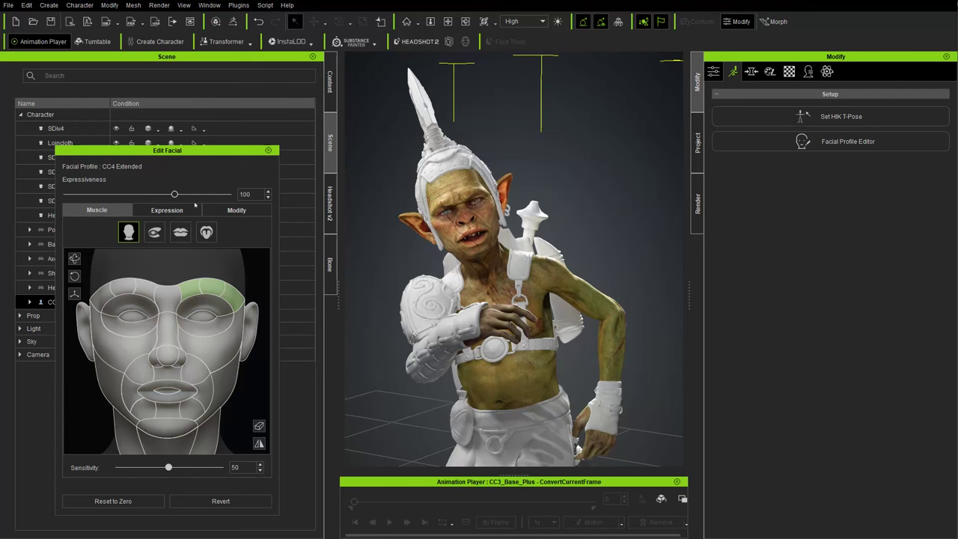
Step: Try several presets from the 04-Disgust expression style on the goblin's face, including A7_Disgust, A14_Disgust, A2_Disgust and A6_Disgust
click(163, 210)
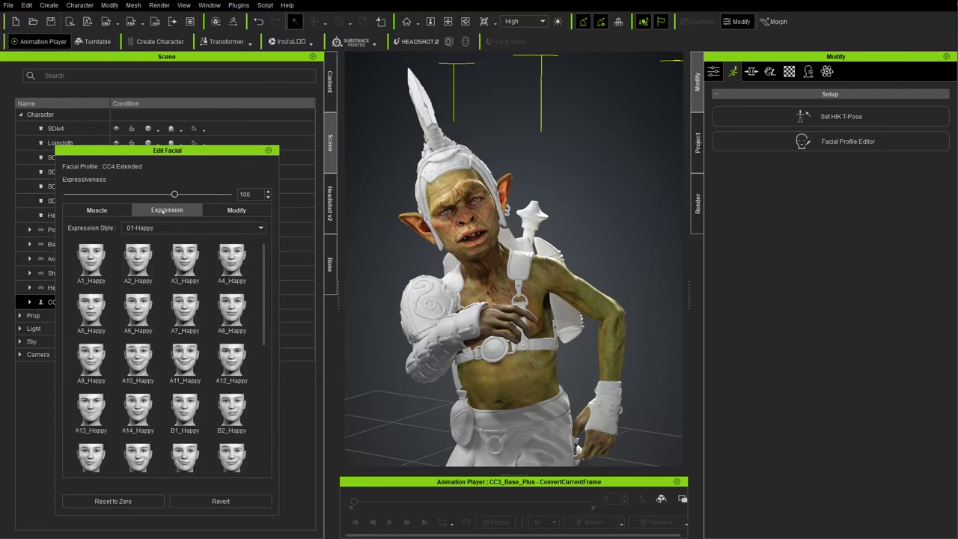
click(150, 228)
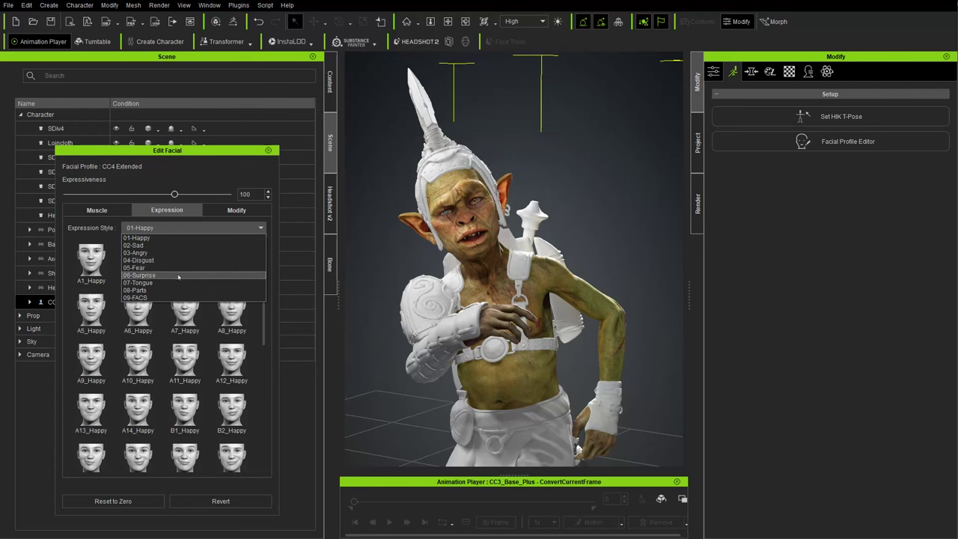
click(169, 261)
click(185, 309)
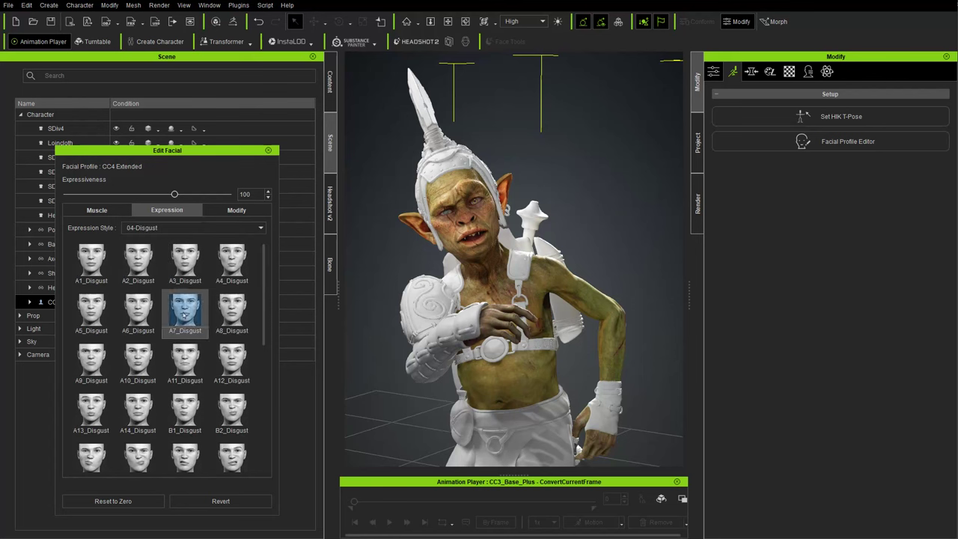
click(185, 358)
click(137, 358)
click(138, 408)
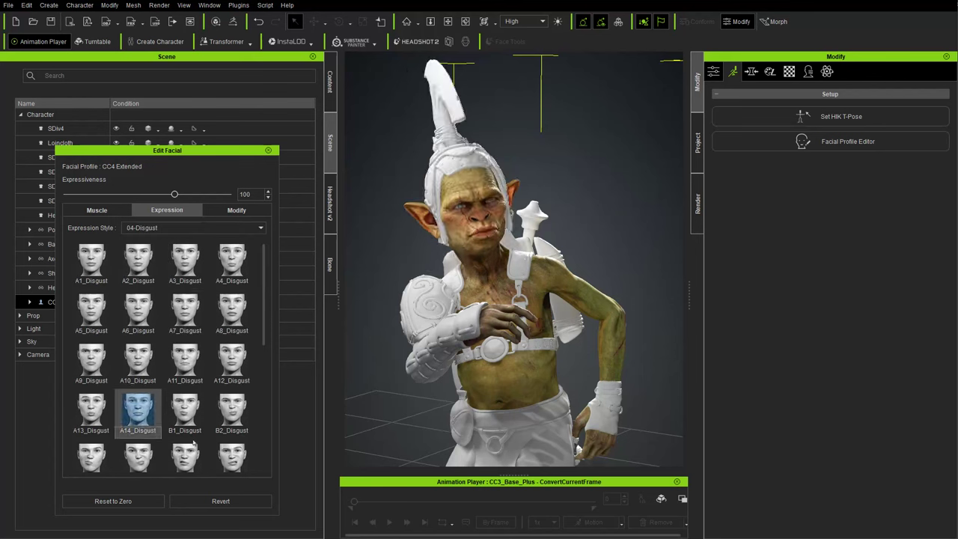
click(222, 453)
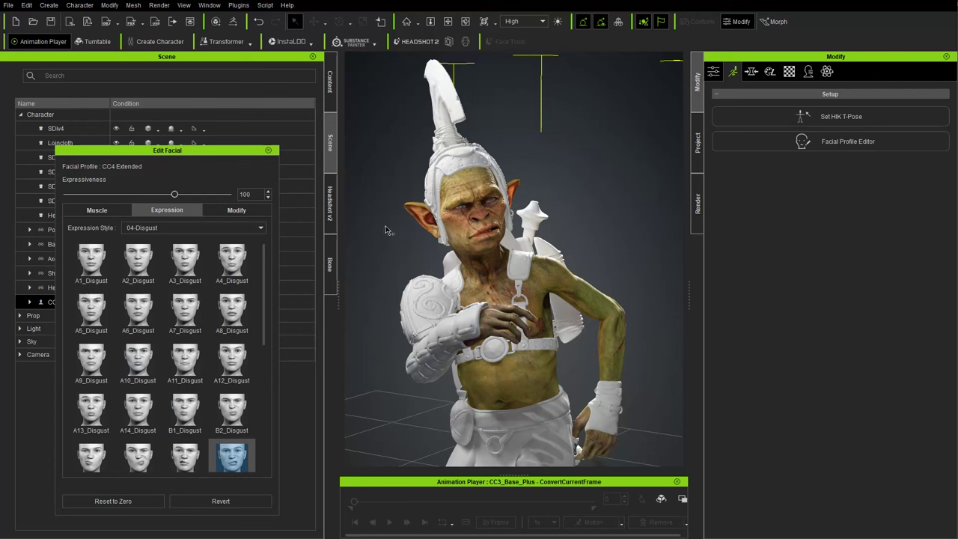
click(143, 264)
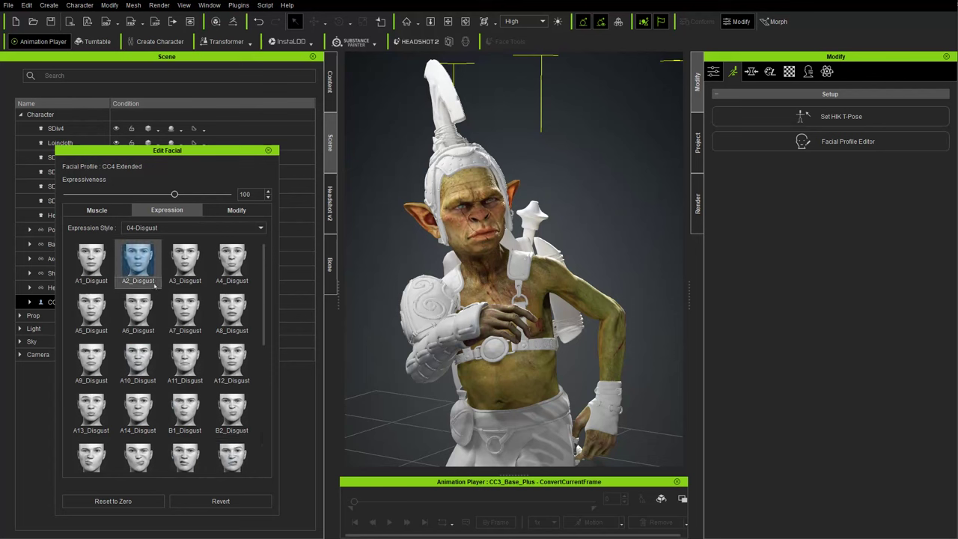
click(141, 307)
Step: Apply the D4_Angry preset from the 03-Angry expression style to the goblin's face
click(165, 227)
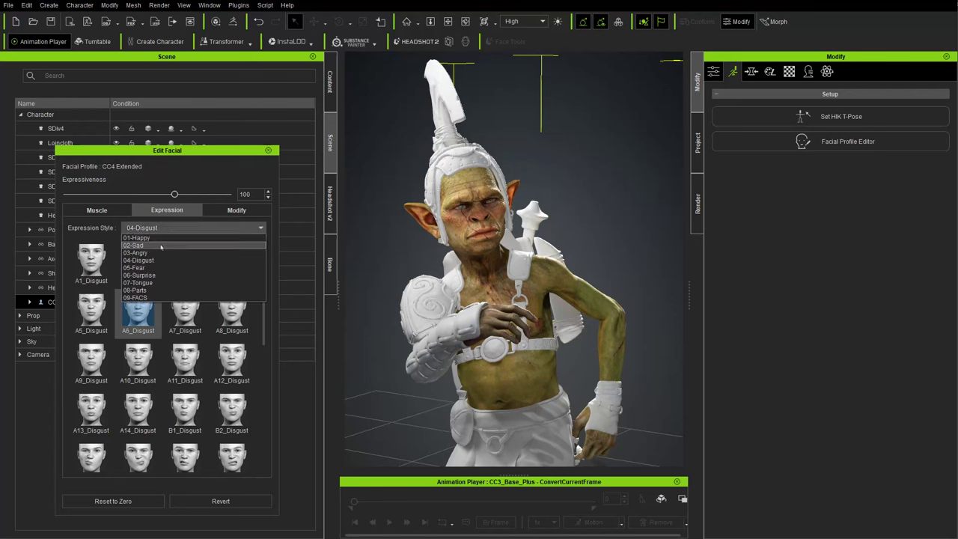
click(135, 252)
scroll(239, 360, down, 1)
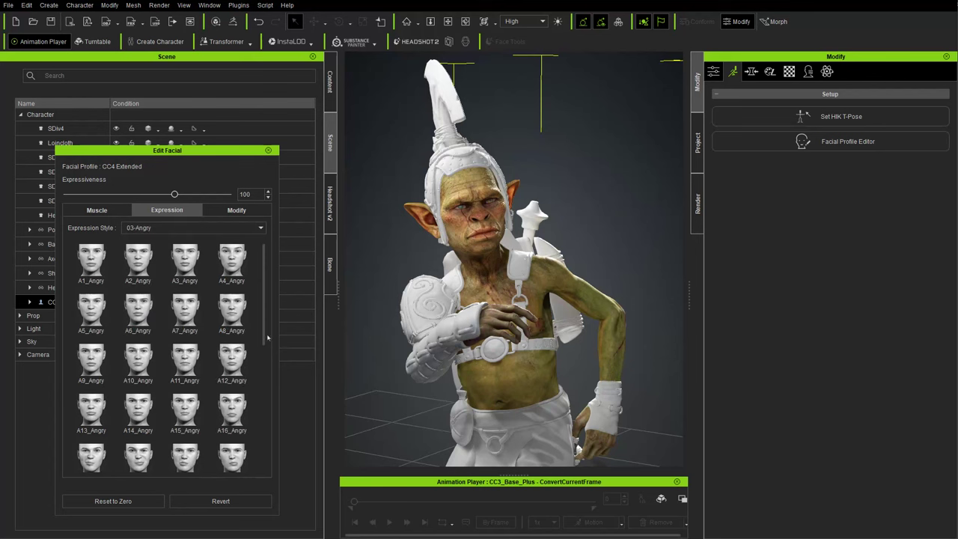
scroll(262, 360, down, 3)
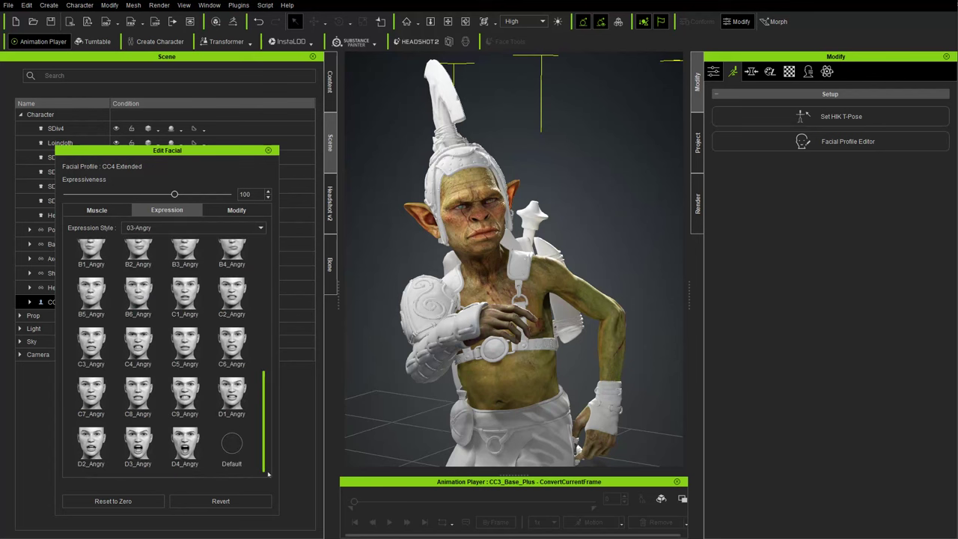
click(233, 395)
click(184, 446)
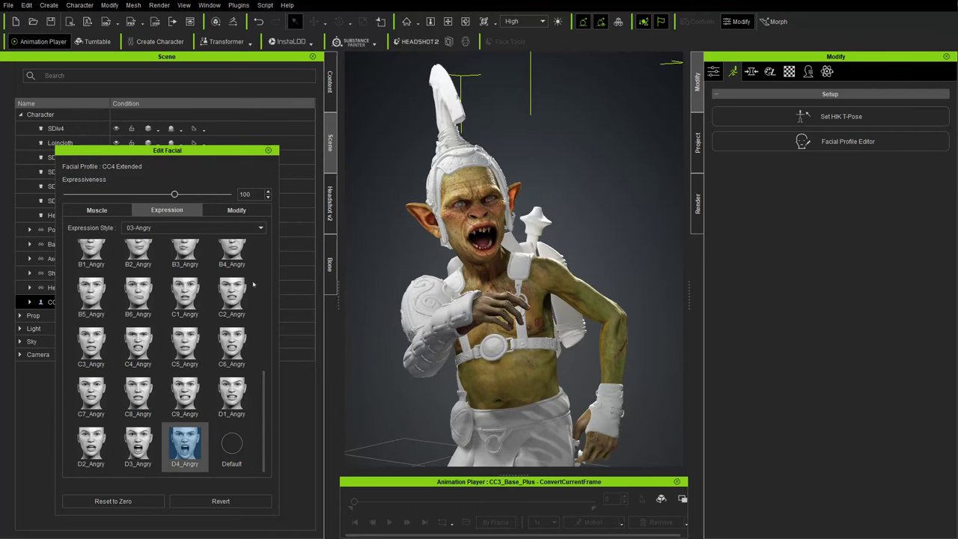
Step: Rotate and tilt the goblin's head with the head controls of the facial muscle editor
click(97, 210)
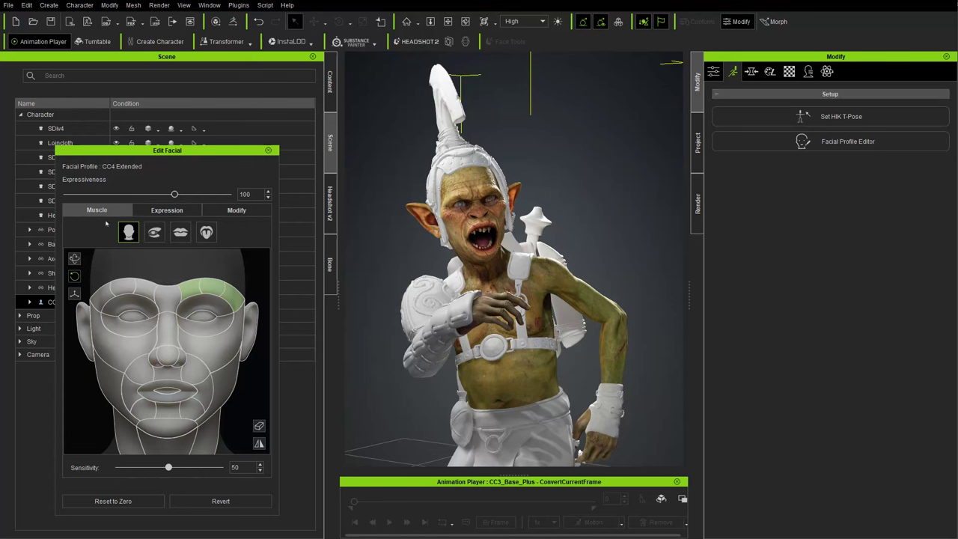
drag(76, 276, 41, 276)
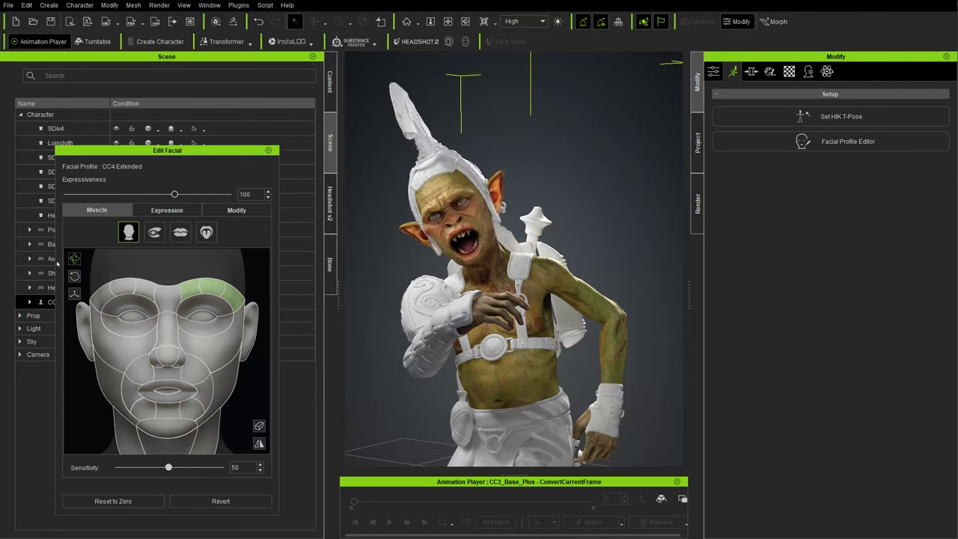
click(74, 275)
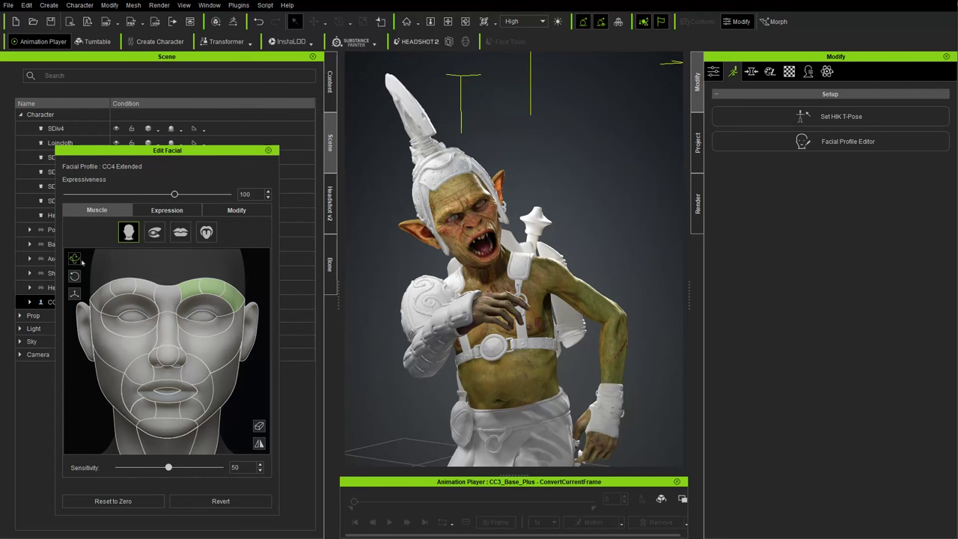
Step: Adjust the tongue, and pull the goblin's chin down and to the side with the facial muscle controls
click(154, 233)
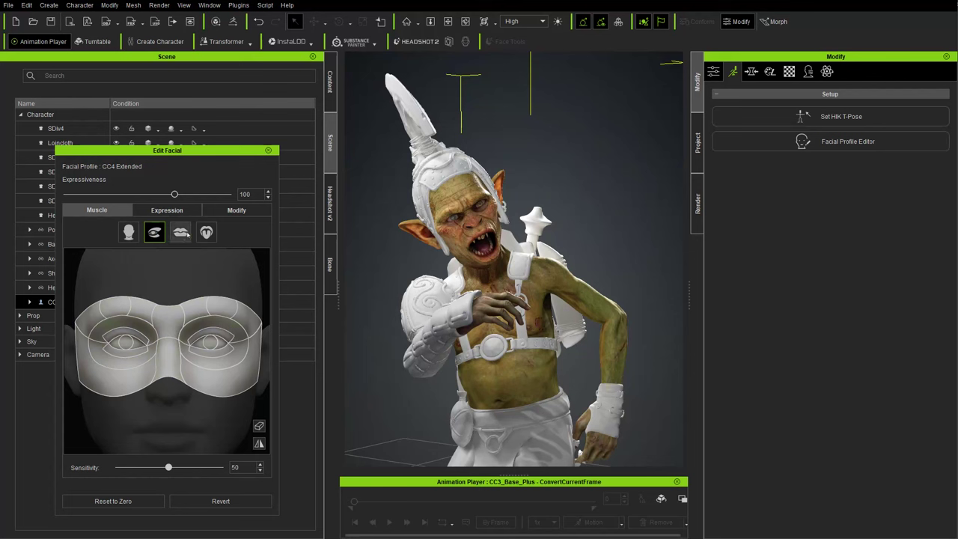
click(180, 232)
click(206, 233)
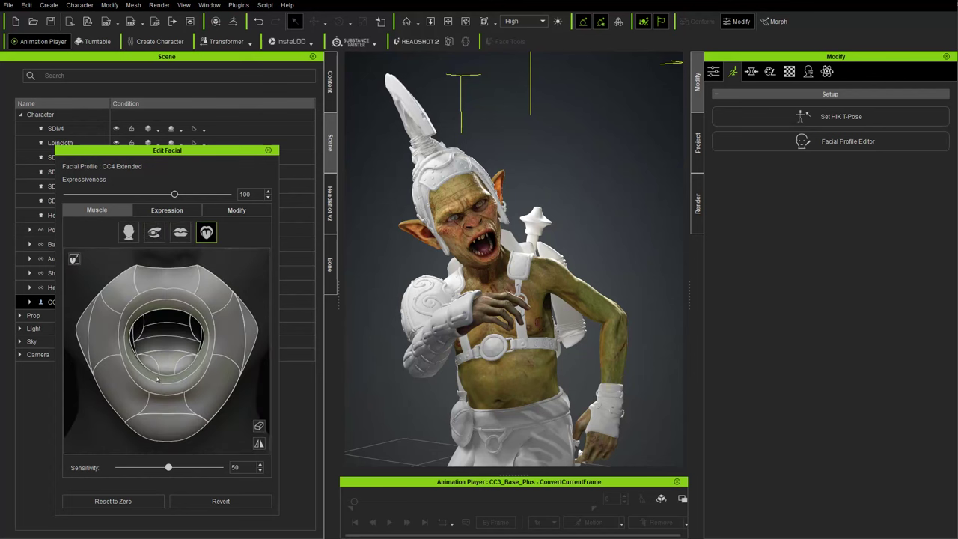
drag(167, 372, 164, 332)
click(128, 232)
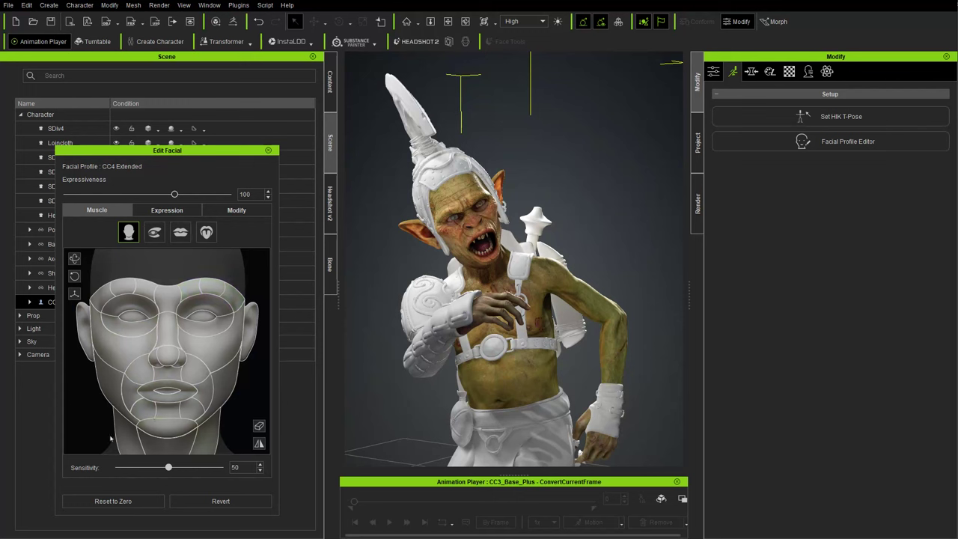
drag(176, 430, 236, 464)
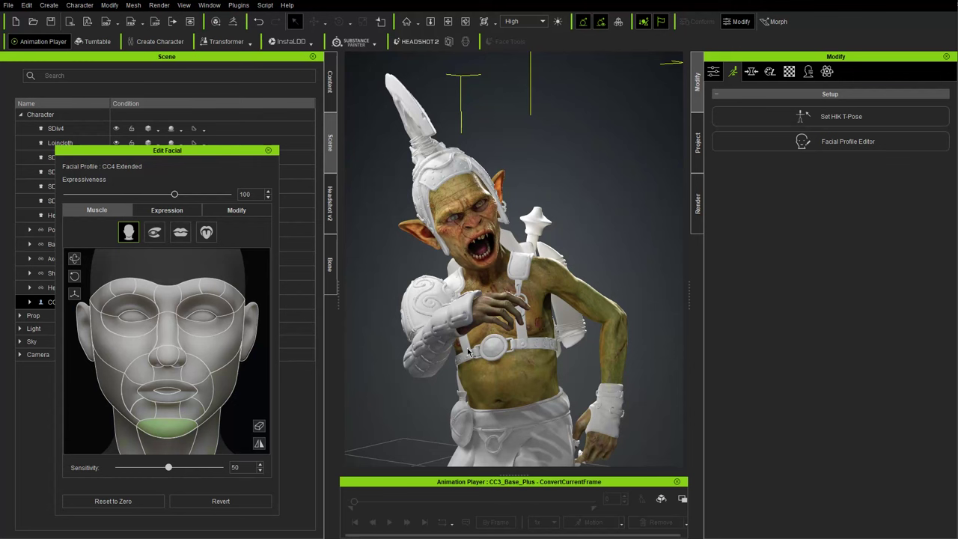
Step: Set the Jaw_Open morph to 55 and close the Edit Facial window
click(179, 214)
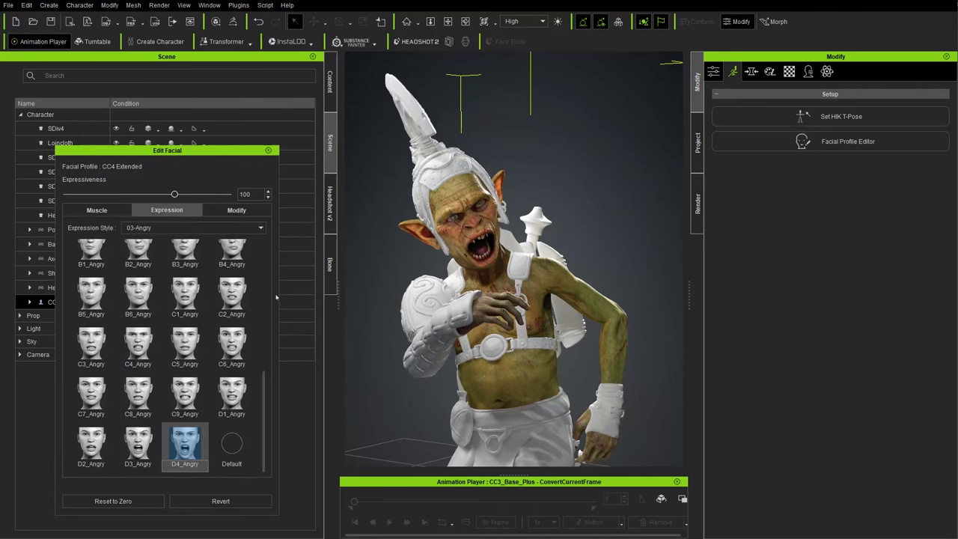
click(251, 211)
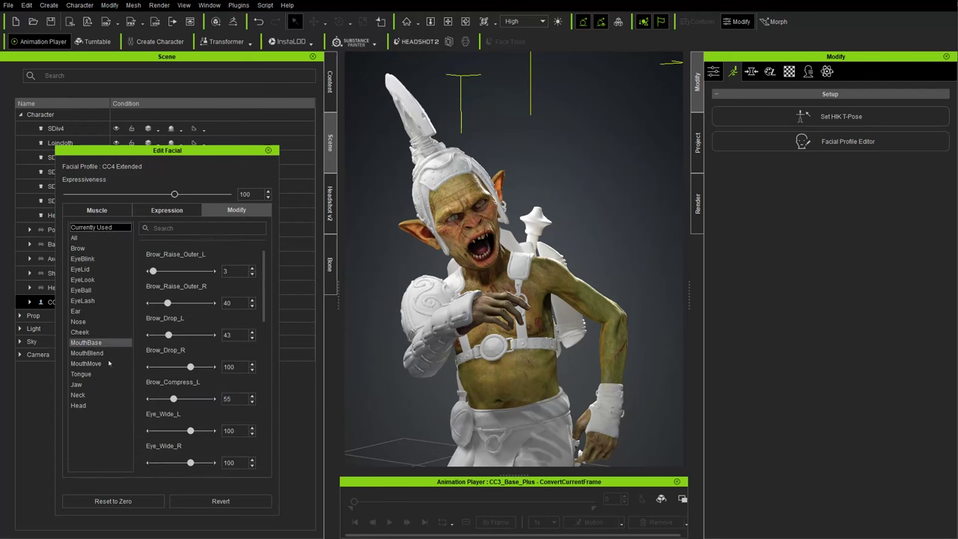
click(84, 385)
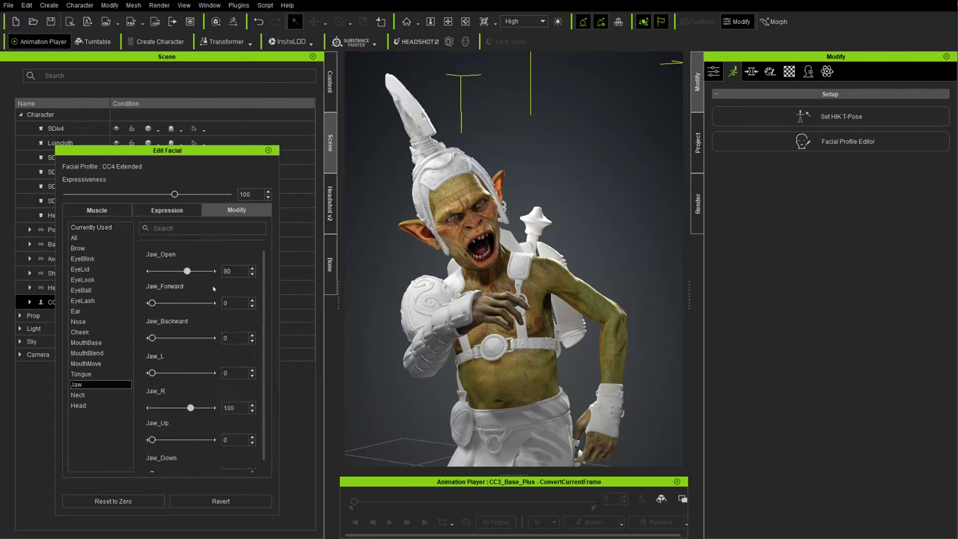
drag(187, 271, 172, 284)
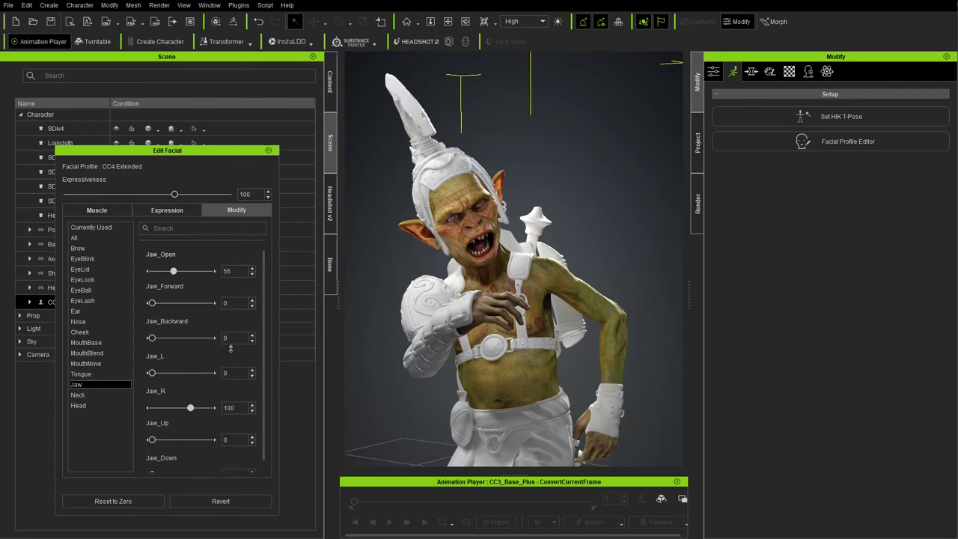
click(97, 212)
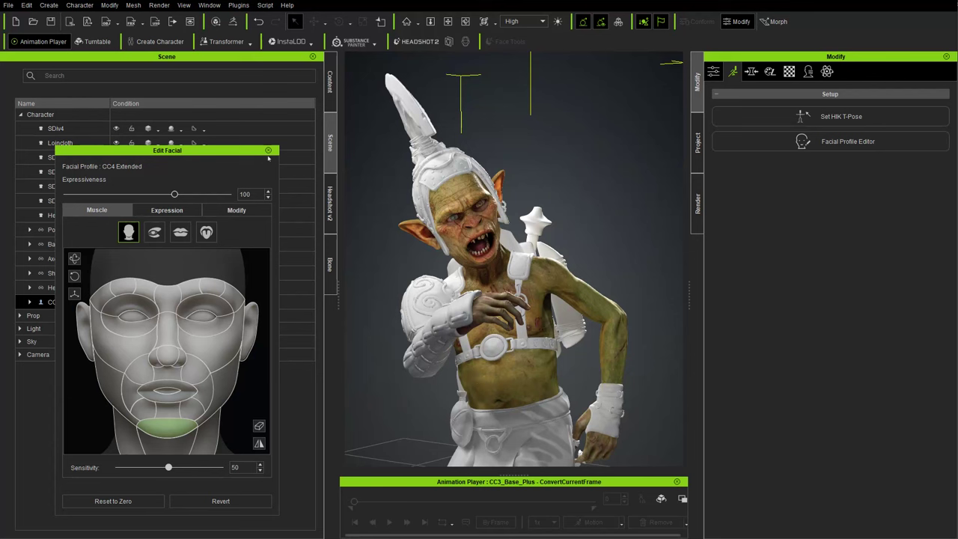
click(268, 150)
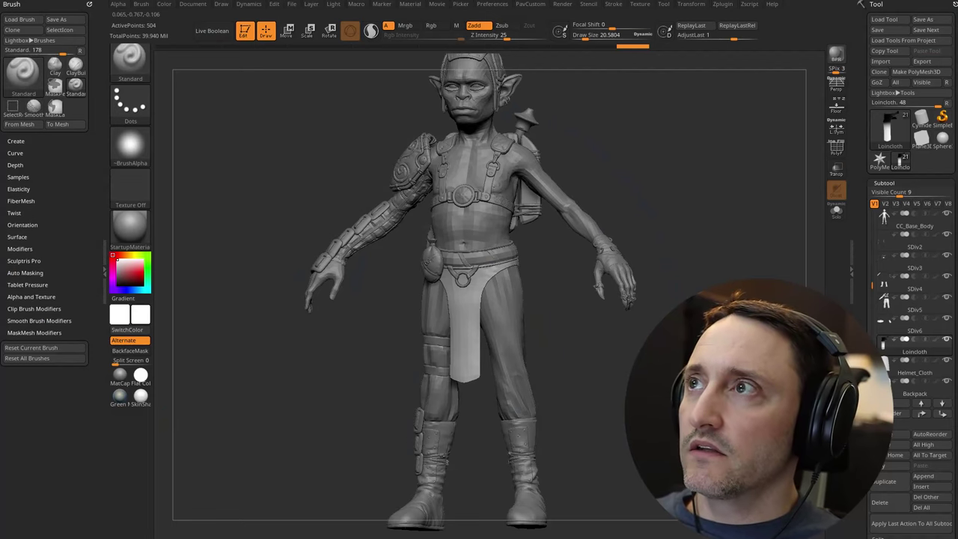
Step: Switch to ZBrush, dock the Zplugin palette beside the canvas and expand its ZBrush Pose Tools section
alt+drag(640, 197, 646, 201)
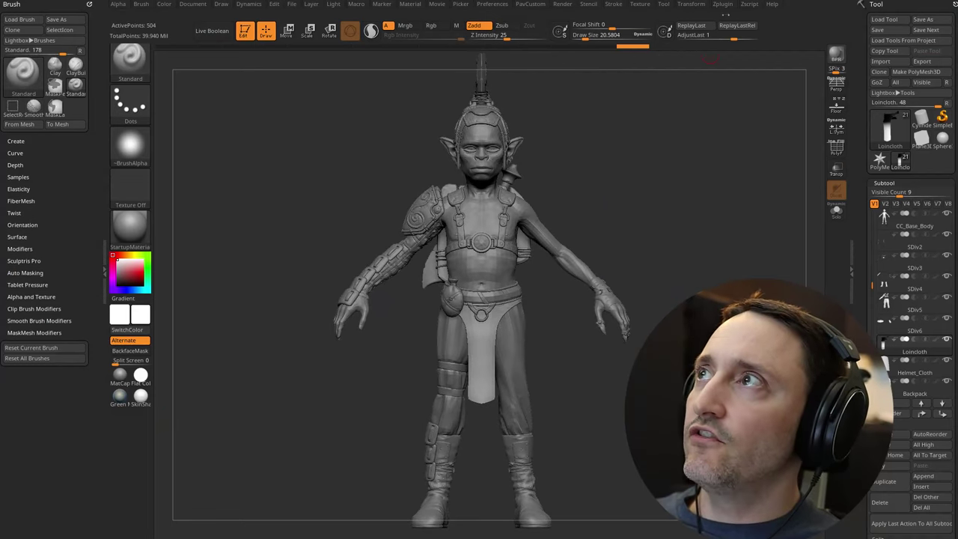
click(729, 8)
mouse_move(718, 15)
mouse_down()
mouse_move(14, 61)
mouse_move(10, 82)
mouse_up()
click(20, 186)
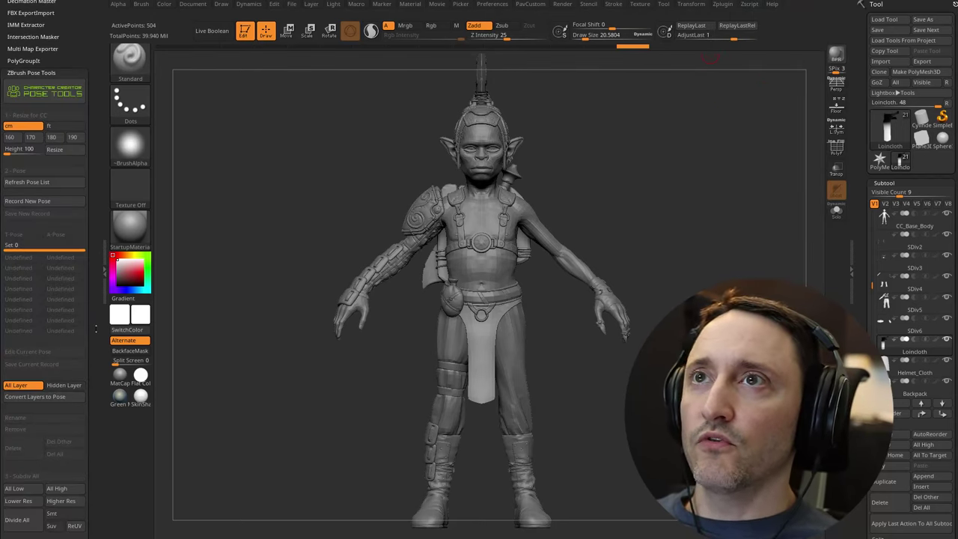
Step: Bring up the YouTube playlist "ZBrush Mesh & Reallusion Character Creator Workflow" and view its list of videos
drag(612, 501, 316, 40)
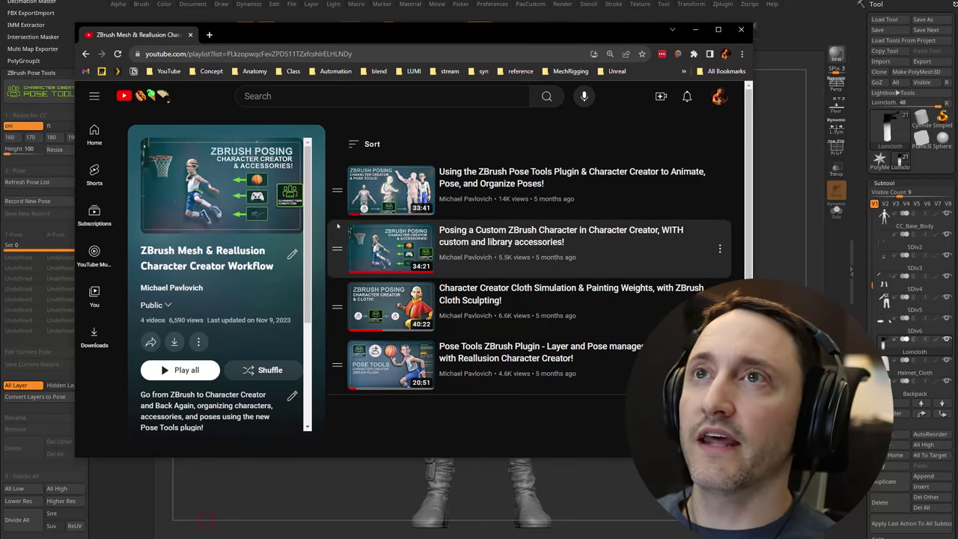
drag(266, 38, 372, 77)
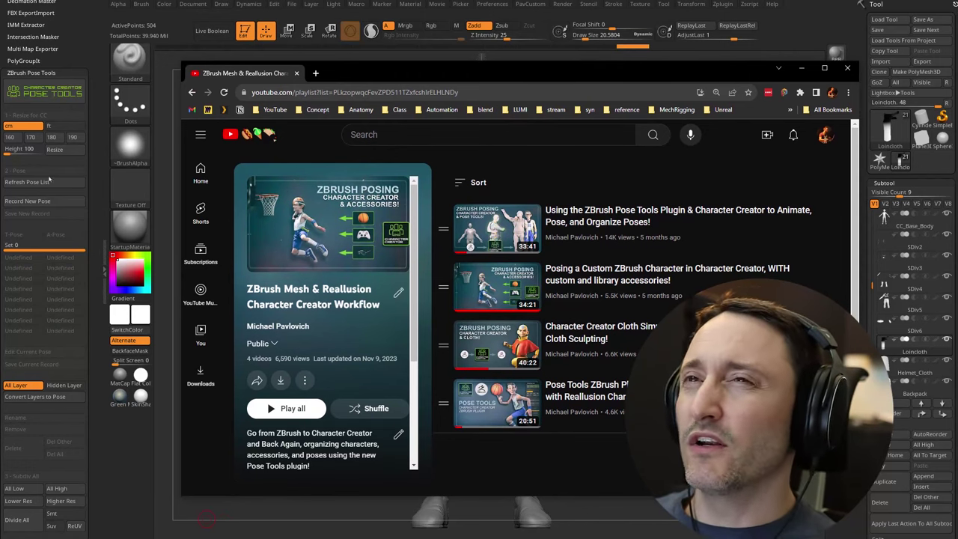
drag(359, 78, 317, 82)
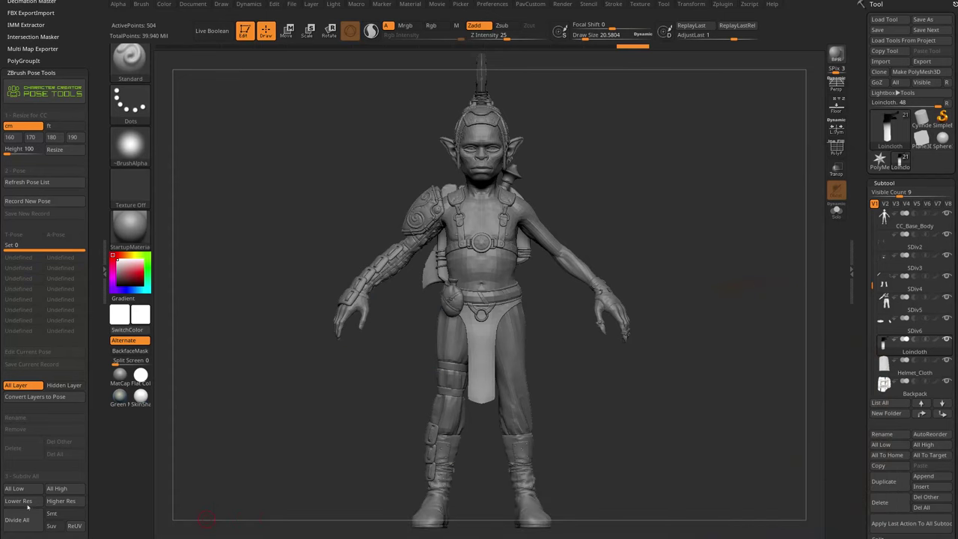
Step: Start recording a new pose with ZBrush Pose Tools
drag(90, 457, 90, 434)
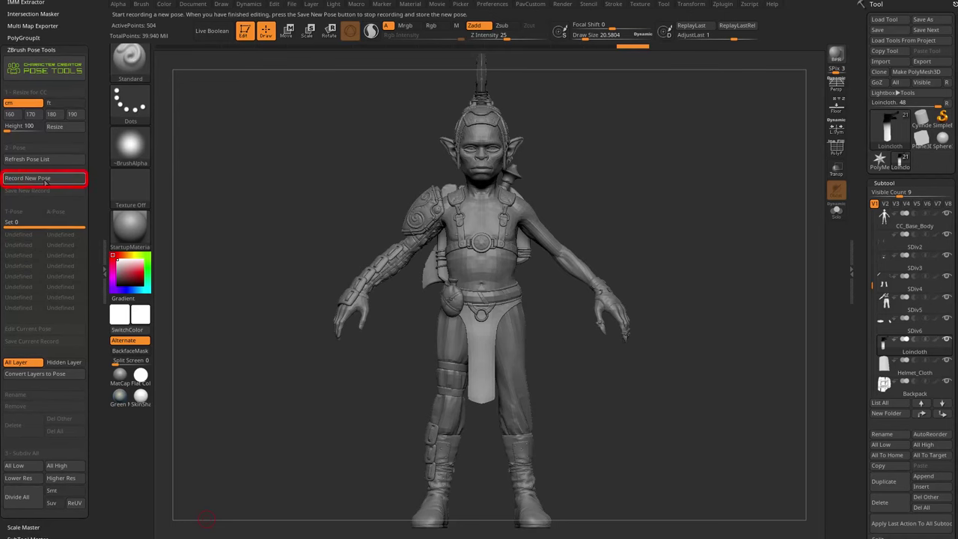
click(44, 179)
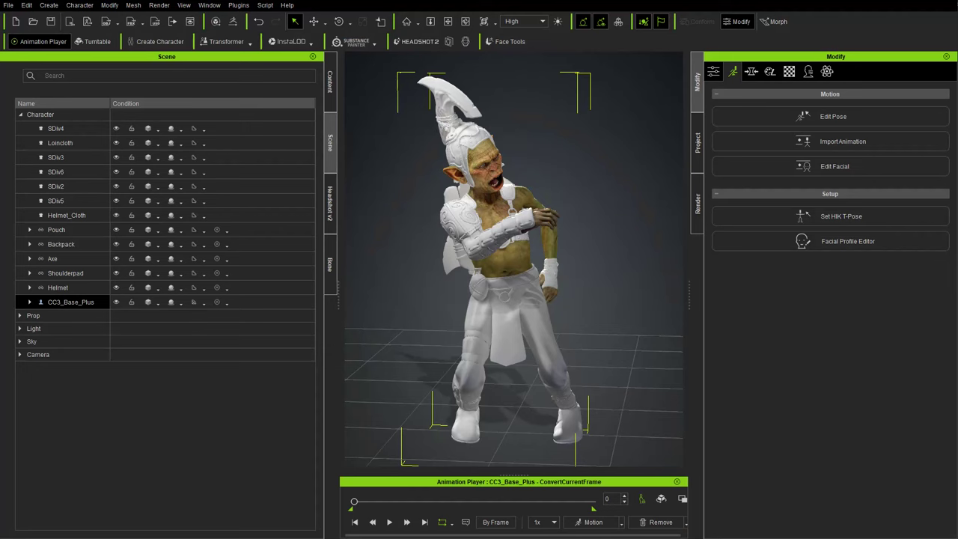
Step: Switch to Character Creator and send the goblin's current pose to ZBrush Pose Tools
click(238, 6)
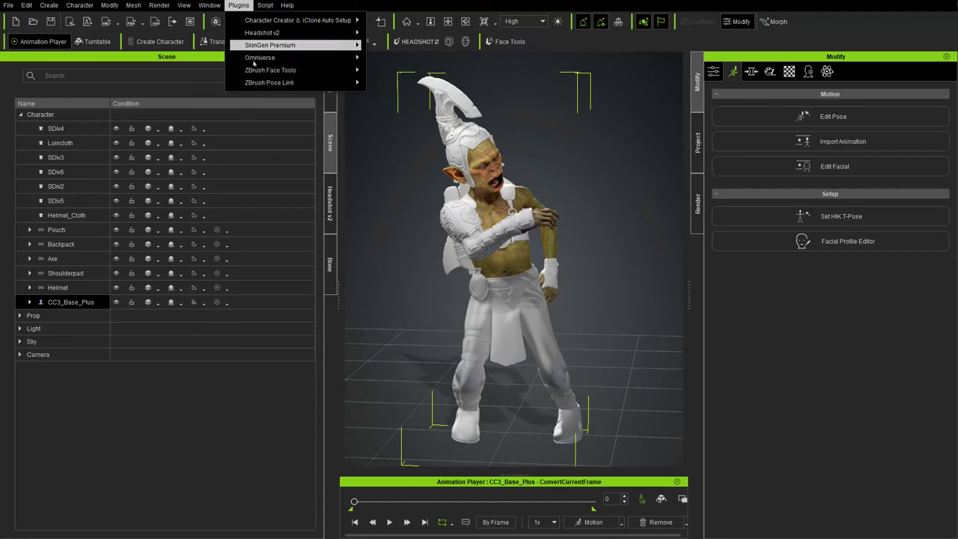
mouse_move(257, 84)
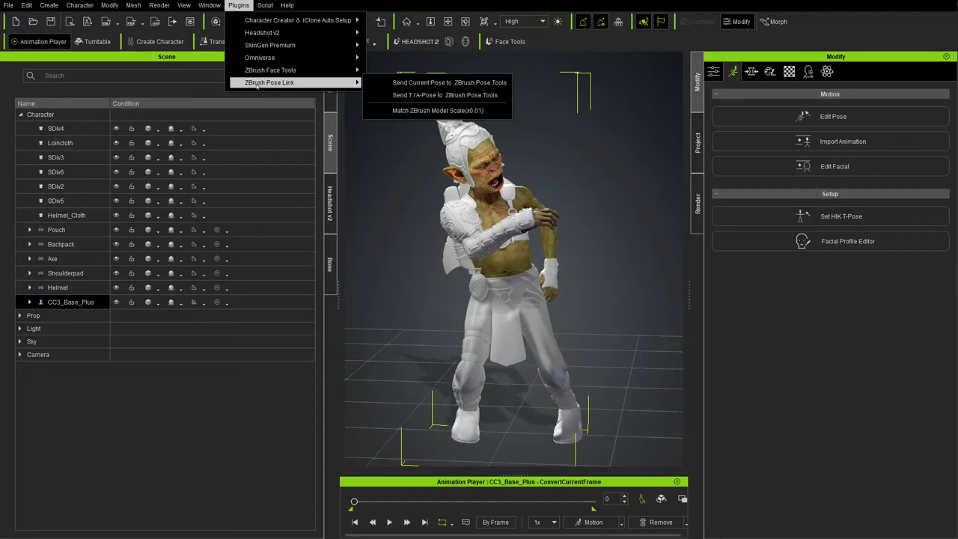
click(448, 83)
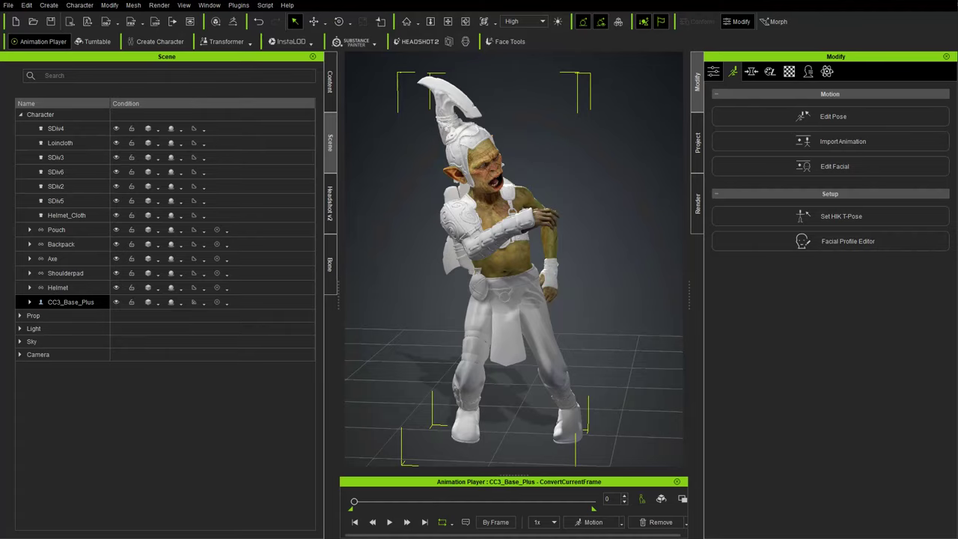
Step: Select all the character's meshes, from SDiv4 through the CC3_Base_Plus parts, and send them to ZBrush with GoZ using Relink and Current Pose
click(30, 302)
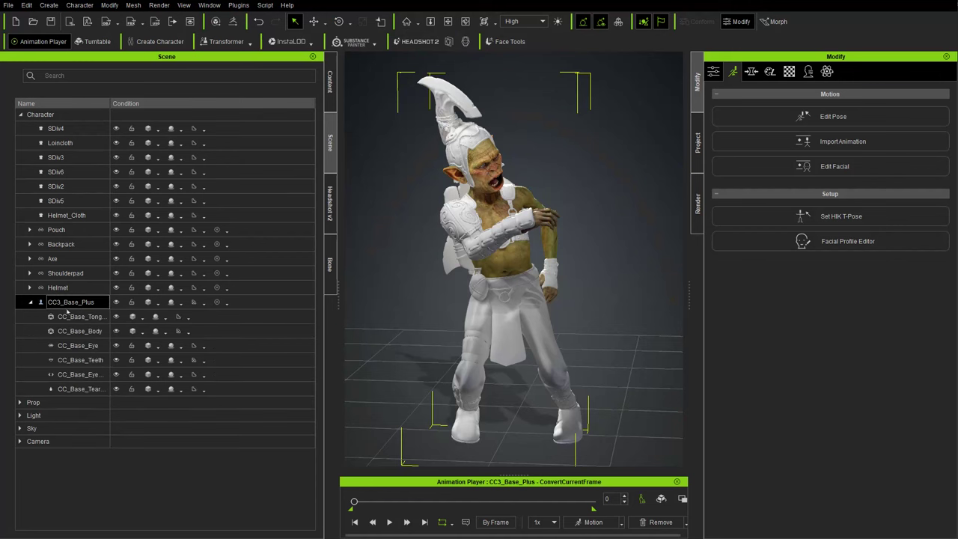
click(75, 128)
shift+click(79, 388)
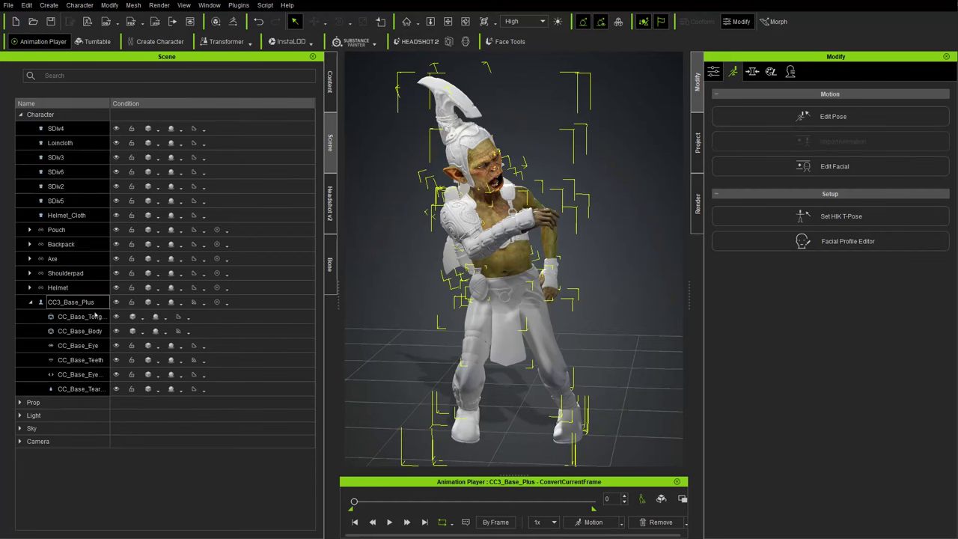
click(233, 21)
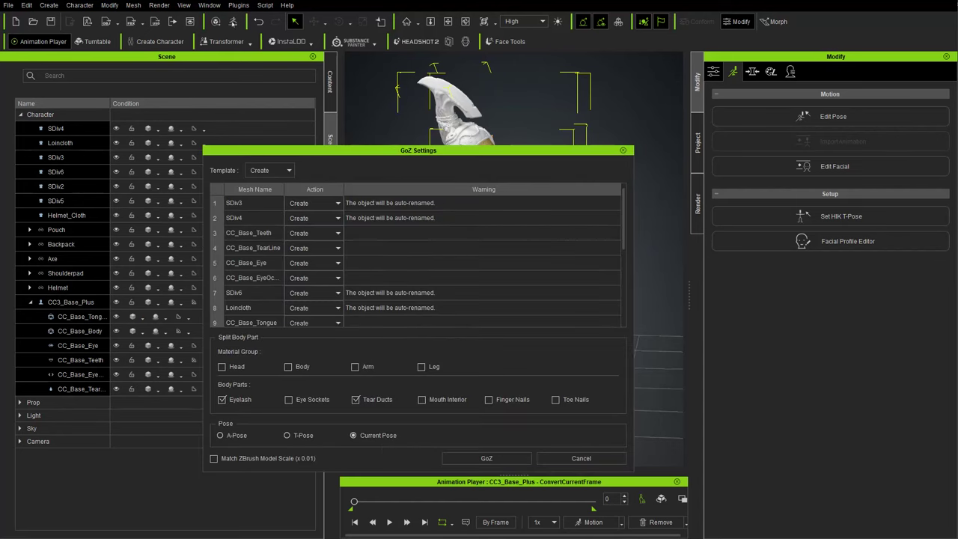
click(289, 170)
click(262, 188)
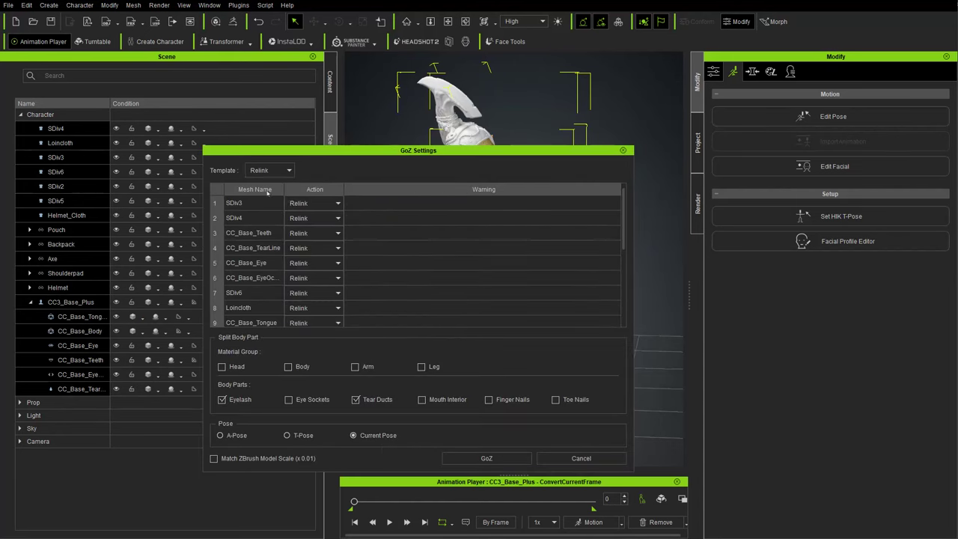
scroll(453, 289, down, 3)
scroll(453, 289, up, 3)
click(487, 459)
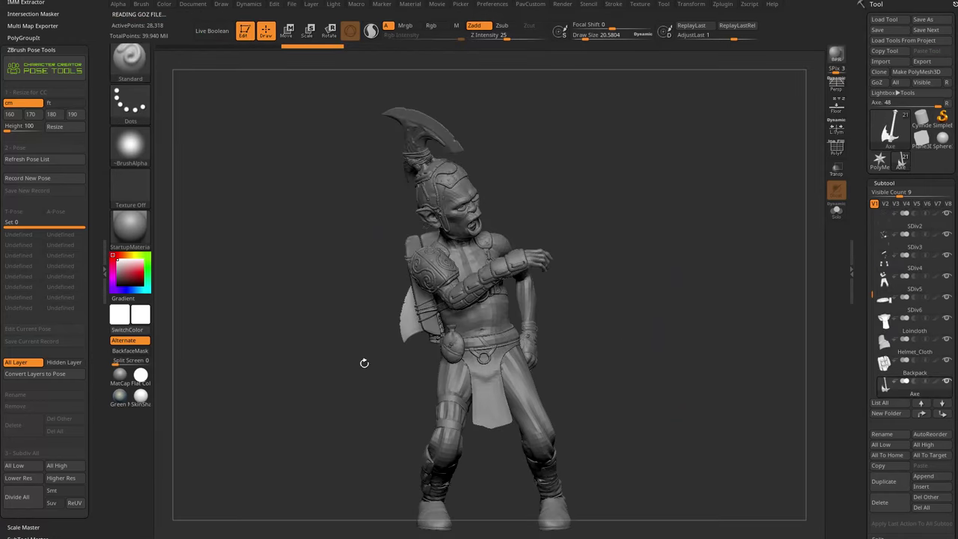
Step: Set all of the posed goblin's subtools to their highest subdivision level
drag(686, 303, 651, 326)
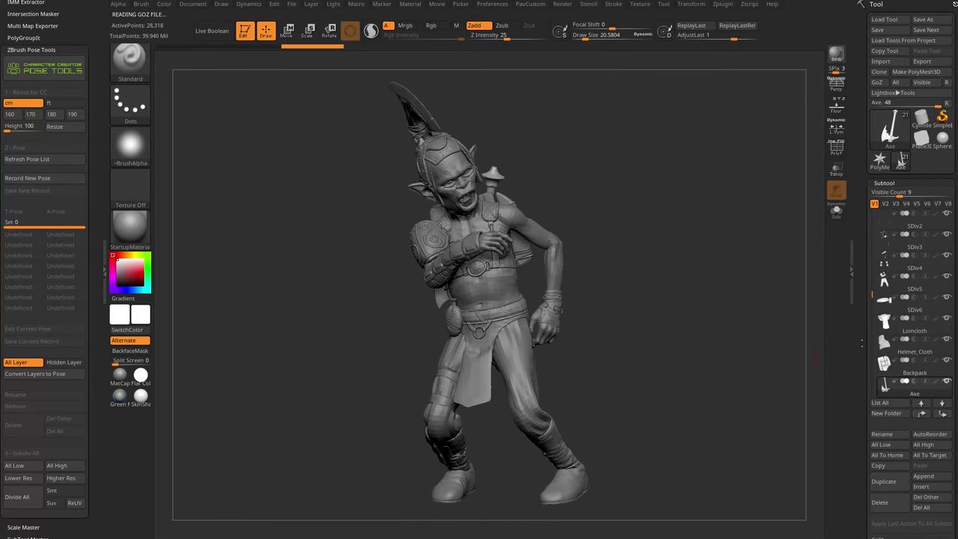
scroll(872, 337, down, 5)
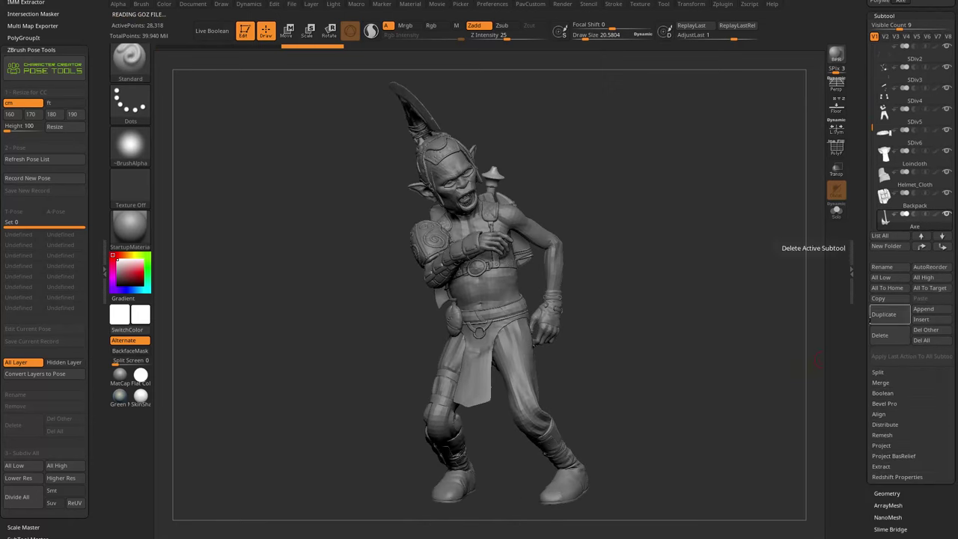
click(929, 278)
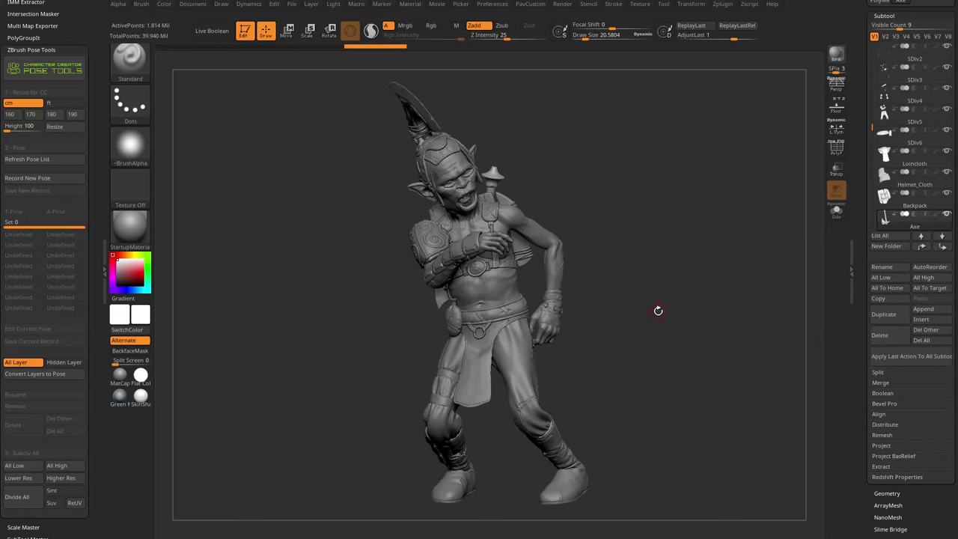
Step: Make the Loincloth the active subtool and lower its geometry to subdivision level 1
mouse_move(709, 306)
mouse_down()
mouse_move(641, 306)
mouse_move(723, 304)
mouse_move(668, 286)
mouse_move(719, 322)
mouse_up()
key(s)
drag(501, 391, 488, 390)
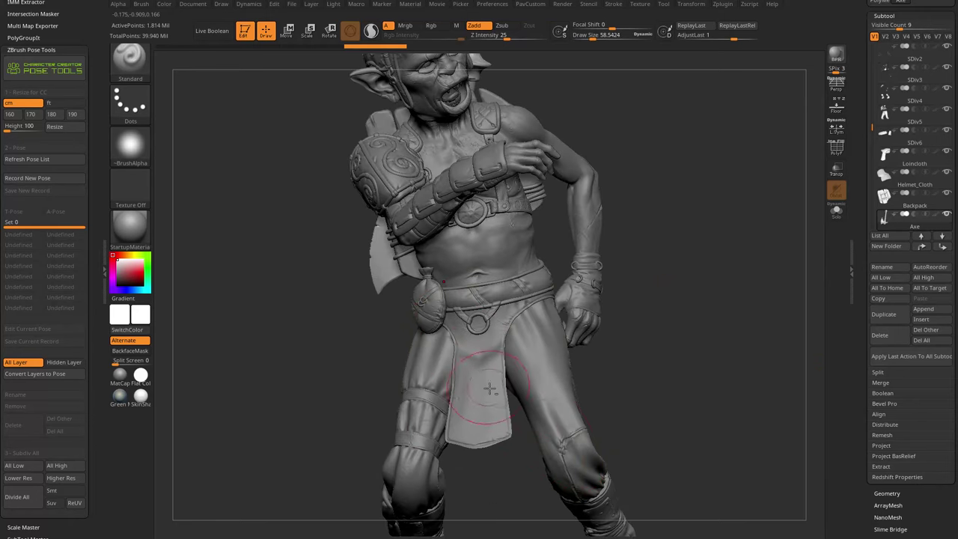
alt+click(487, 387)
key(space)
click(664, 182)
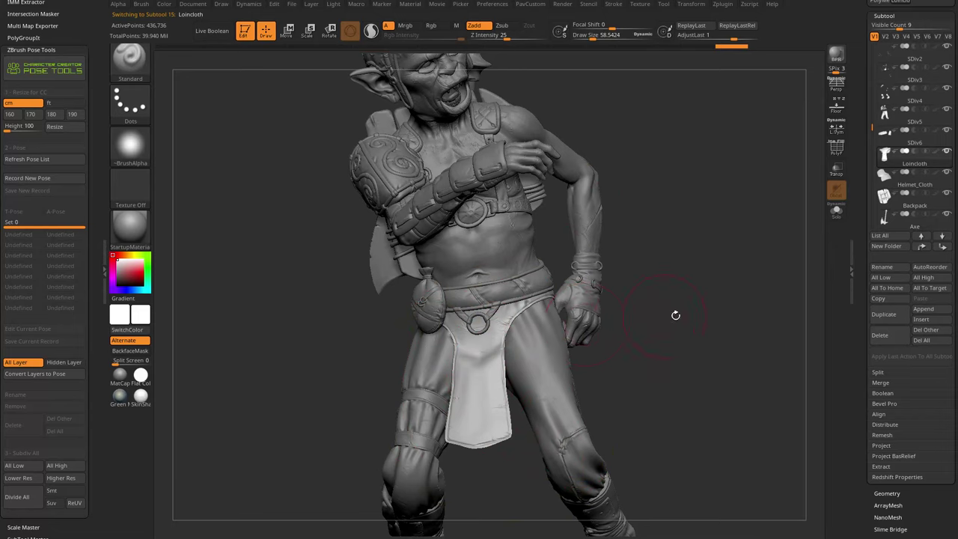
alt+drag(676, 314, 678, 273)
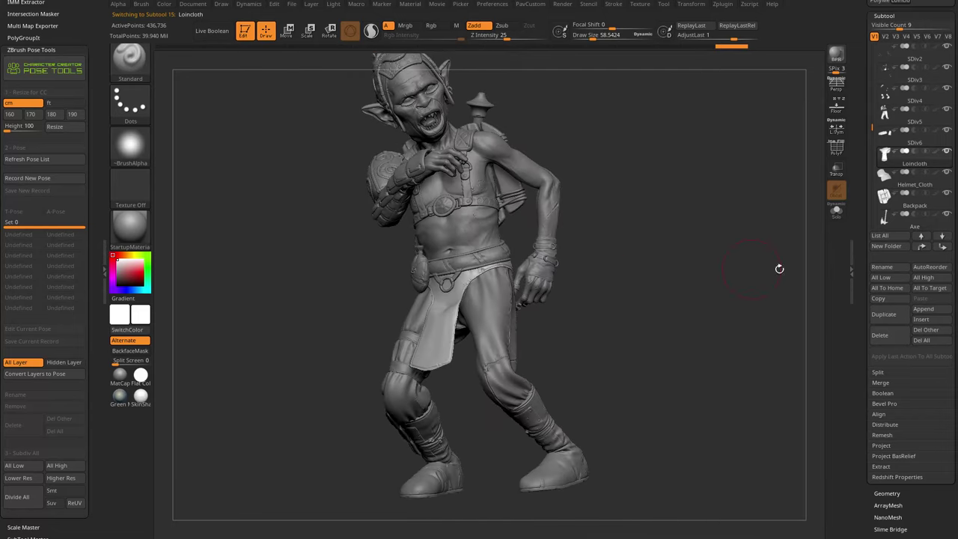
click(887, 493)
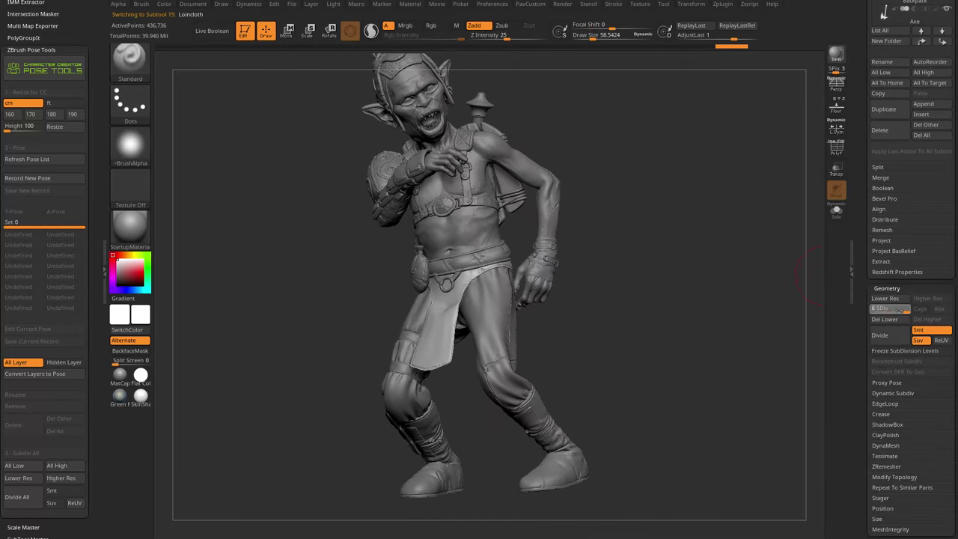
click(873, 310)
Step: Mask the upper part of the loincloth where it meets the belt, leaving the hanging flap unmasked
mouse_move(742, 310)
mouse_down()
mouse_move(431, 206)
mouse_move(434, 311)
mouse_move(591, 335)
mouse_move(649, 316)
mouse_up()
drag(687, 243, 753, 255)
ctrl+click(559, 307)
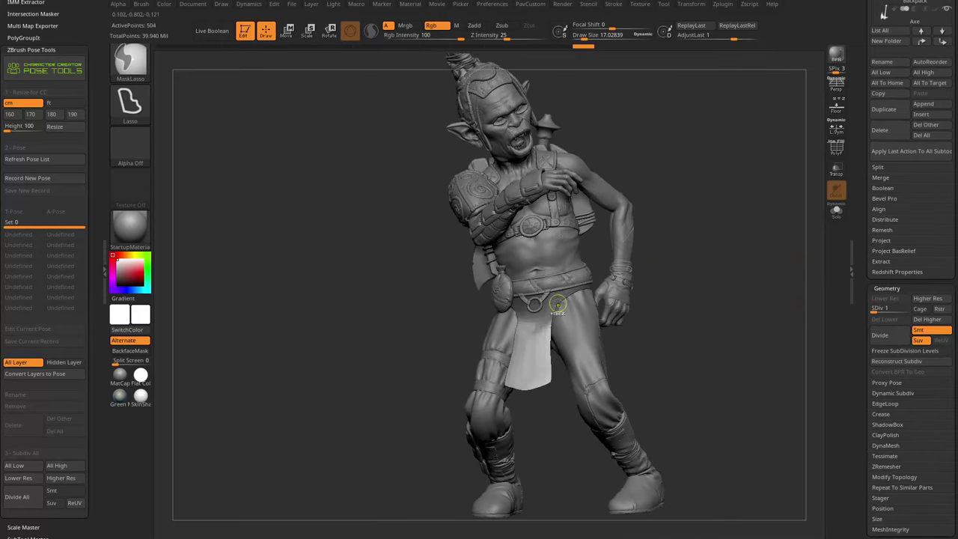
mouse_move(693, 295)
shift+mouse_down()
mouse_move(774, 300)
mouse_move(736, 281)
shift+mouse_up()
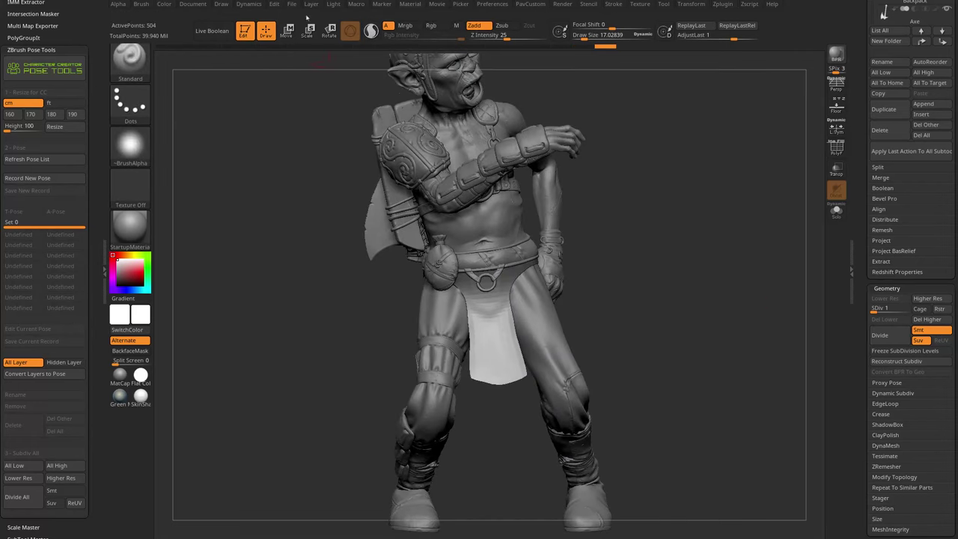
Step: Dock the Dynamics palette beside the canvas, lower Gravity Strength to 0.22935 and turn off Floor Collision
click(253, 6)
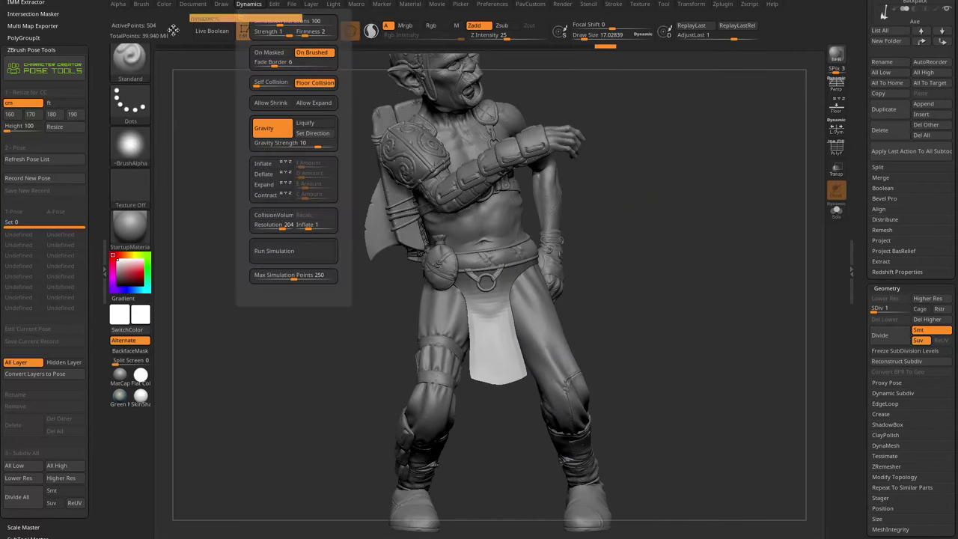
click(241, 15)
drag(68, 142, 60, 143)
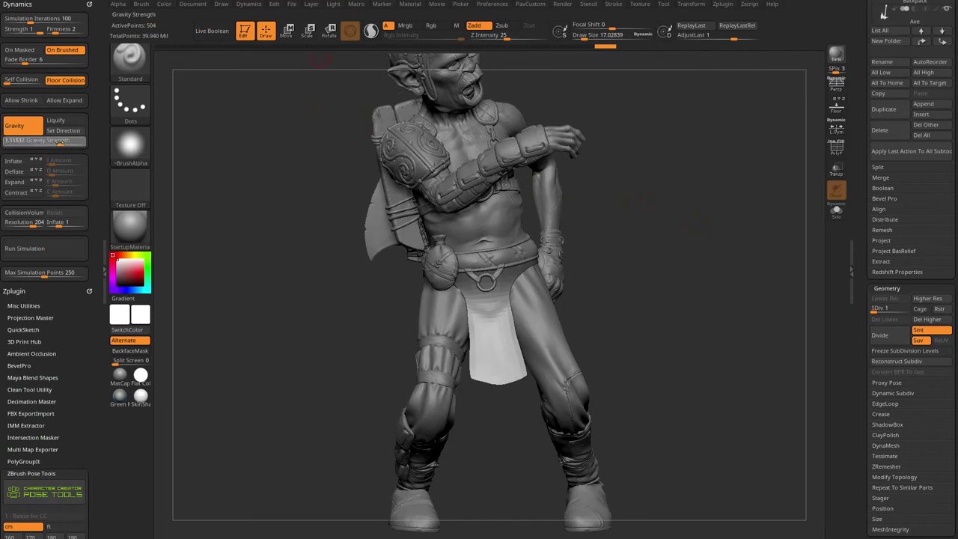
click(56, 81)
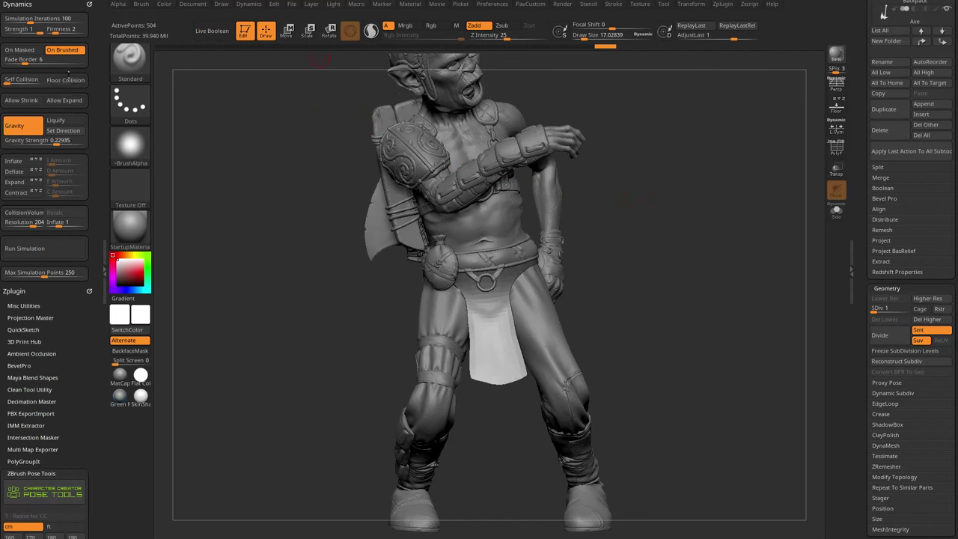
Step: Run the cloth simulation on the loincloth and stop it to check the drape from the side
click(44, 243)
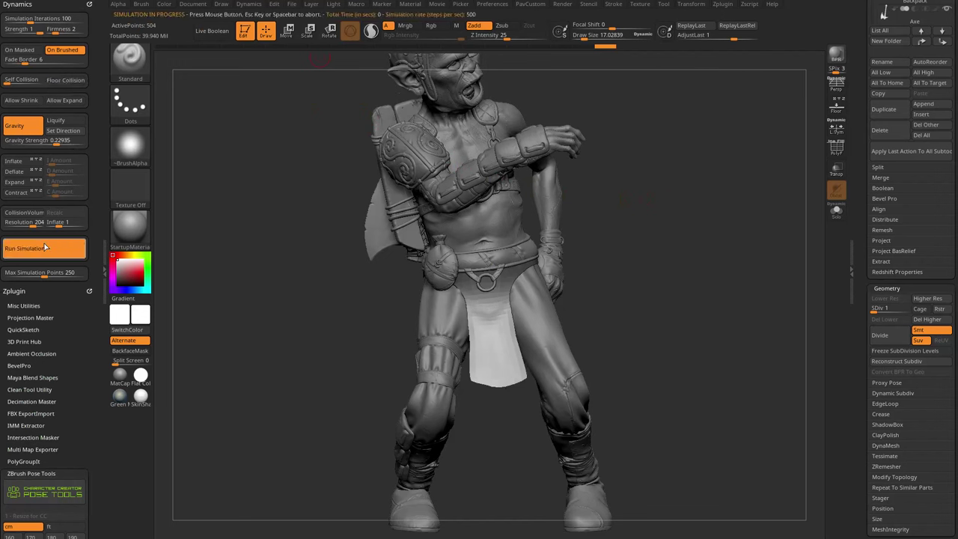
drag(436, 279, 593, 317)
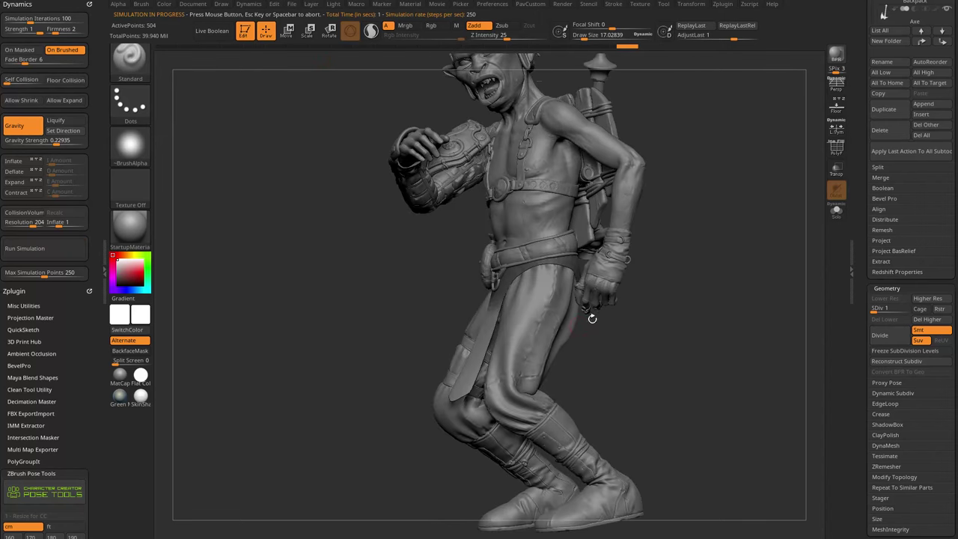
drag(490, 378, 679, 362)
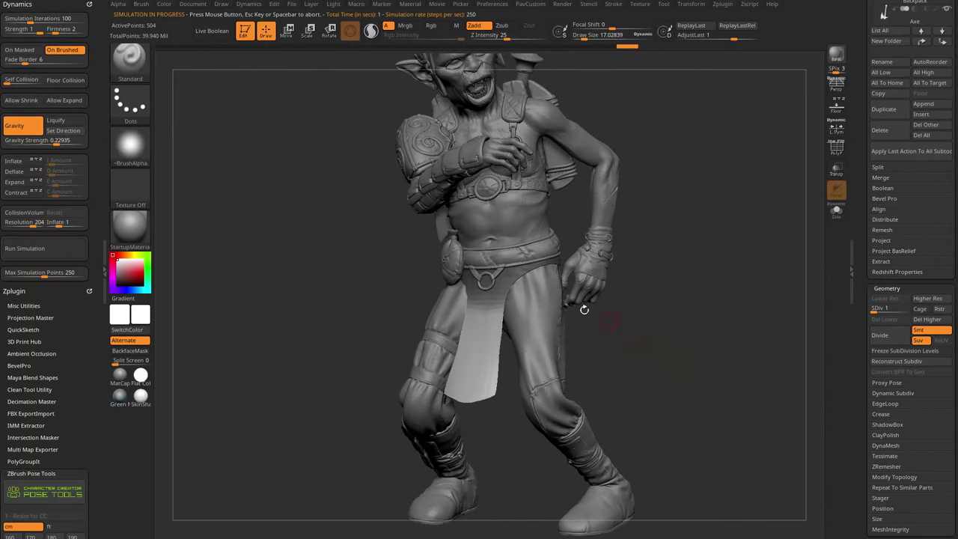
Step: Try running the loincloth simulation with Collision Volume enabled
click(23, 213)
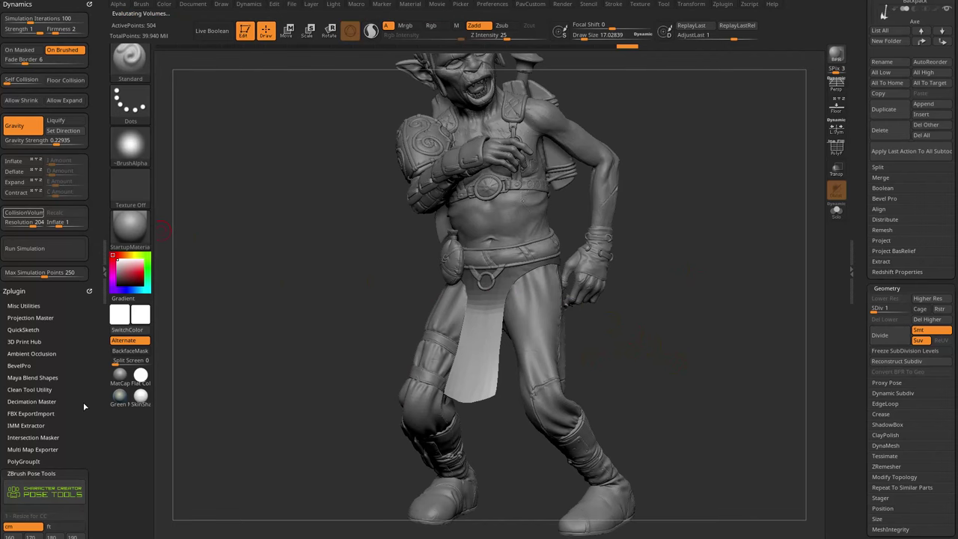
drag(438, 384, 375, 291)
click(25, 248)
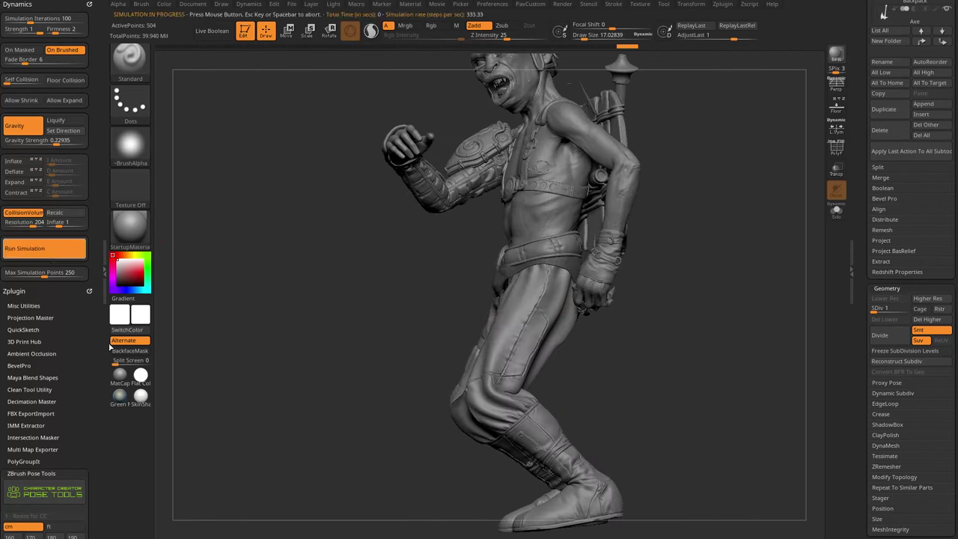
drag(334, 318, 336, 315)
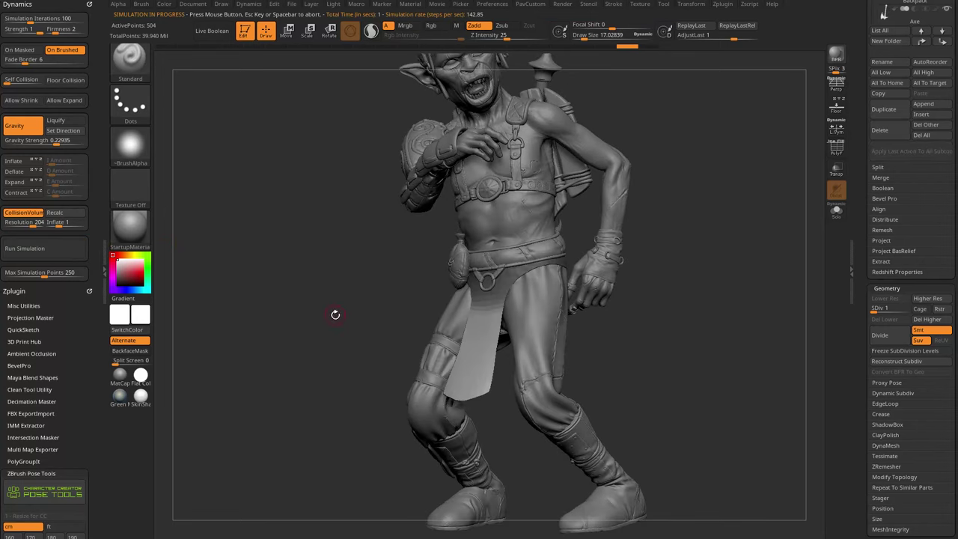
Step: Turn off Collision Volume and run the loincloth simulation again so the flap hangs further down
click(30, 213)
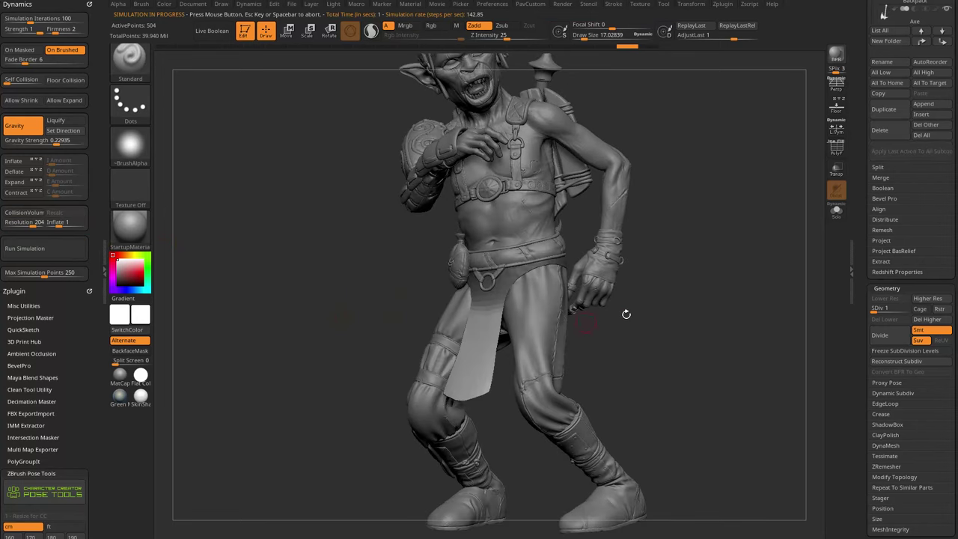
drag(627, 315, 235, 285)
click(58, 255)
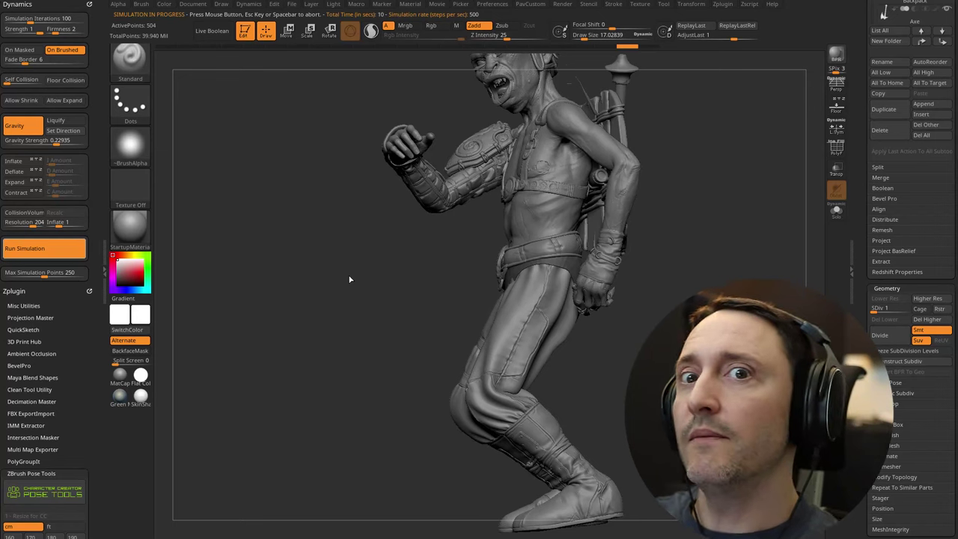
mouse_move(707, 223)
mouse_down()
mouse_move(713, 238)
mouse_move(777, 232)
mouse_move(741, 227)
mouse_move(739, 243)
mouse_move(528, 317)
mouse_up()
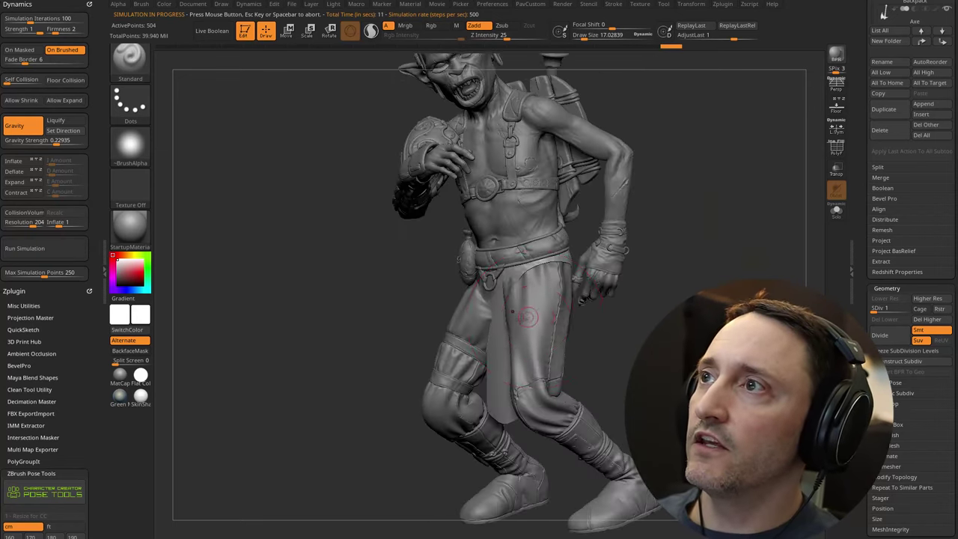
Step: Reshape the draped loincloth with the Move brush, pulling it out over the goblin's thighs
key(b)
key(m)
key(v)
drag(352, 318, 440, 326)
key(ctrl+shift+z)
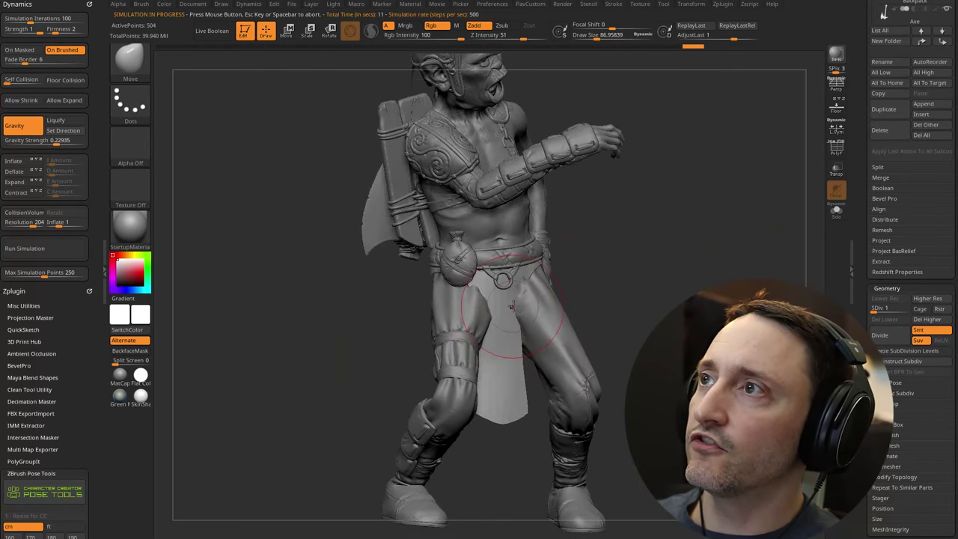
key(ctrl+shift+z)
key(ctrl+shift+z)
key(ctrl+shift+z)
key(ctrl+shift+z)
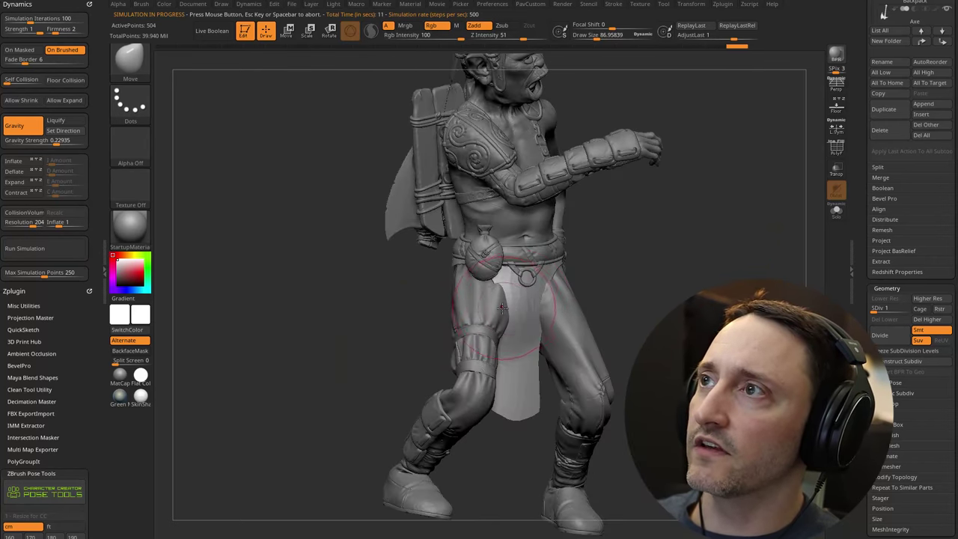
mouse_move(578, 289)
right_down()
mouse_move(659, 292)
mouse_move(533, 315)
mouse_move(576, 316)
right_up()
mouse_move(576, 375)
right_down()
mouse_move(535, 384)
mouse_move(547, 372)
right_up()
Step: Switch to the Standard brush, make CC_Base_Body the active subtool and frame the whole goblin
key(b)
key(s)
key(t)
alt+right_drag(617, 190, 635, 256)
alt+click(610, 243)
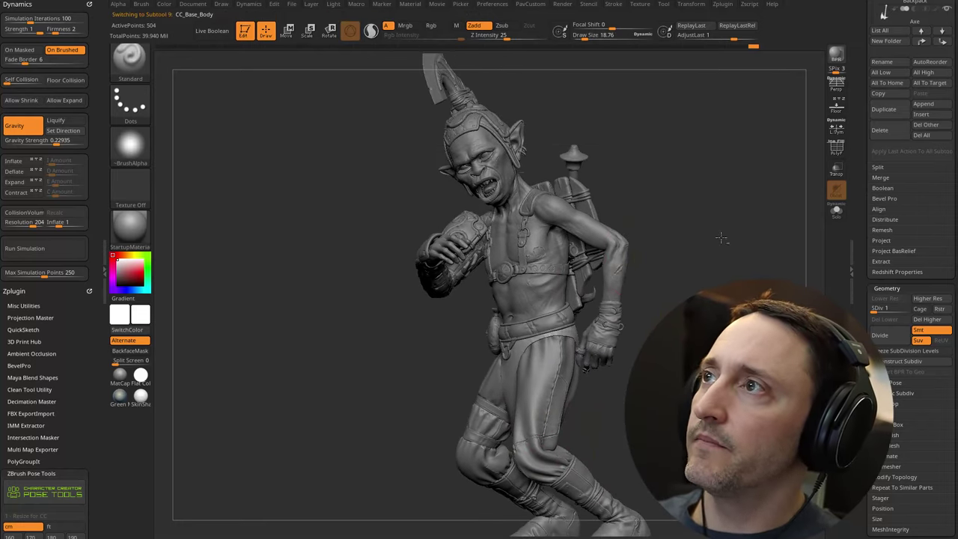
mouse_move(680, 257)
mouse_down()
mouse_move(689, 246)
mouse_move(607, 250)
mouse_up()
right_drag(607, 251, 709, 216)
alt+drag(709, 215, 652, 234)
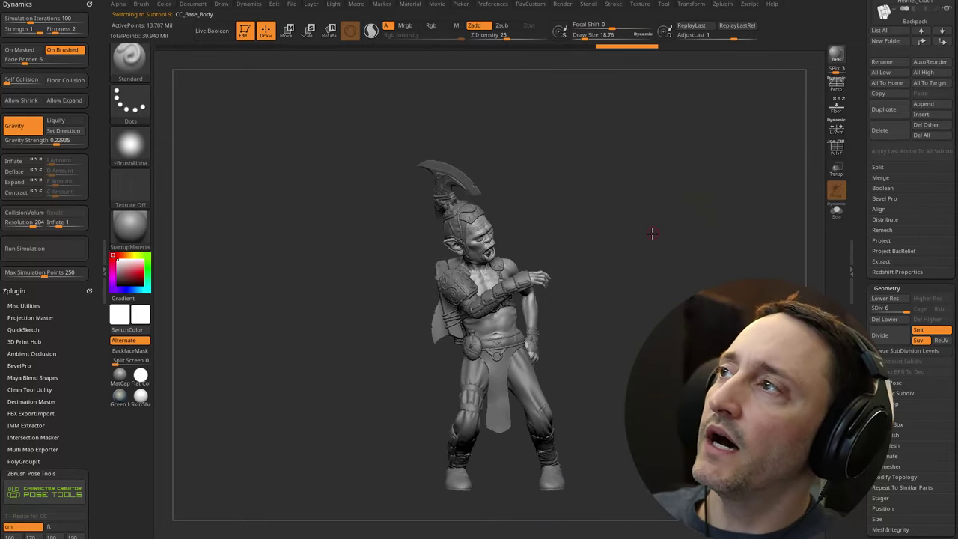
Step: Load the 3DPrintPiecesRender.ztl tool from the Goblin2 folder
drag(868, 143, 869, 514)
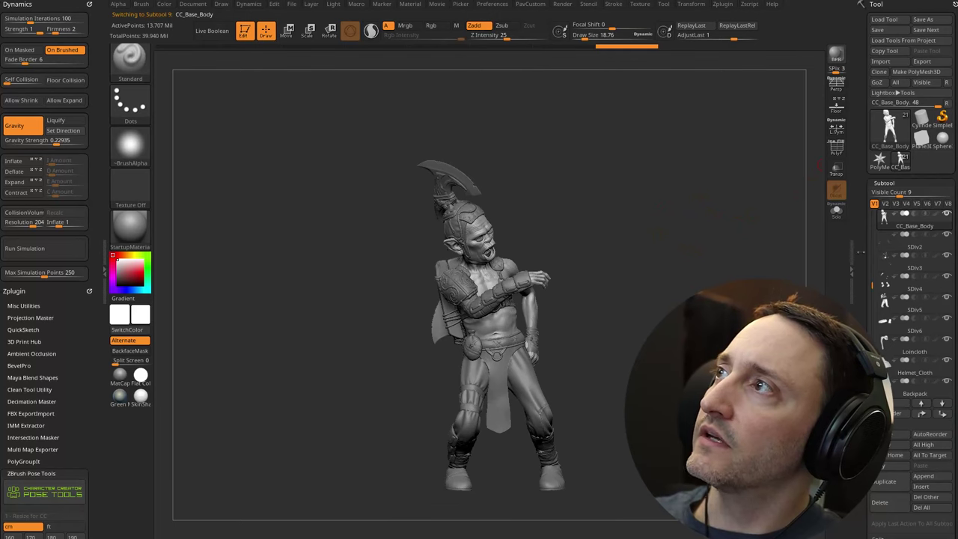
click(884, 20)
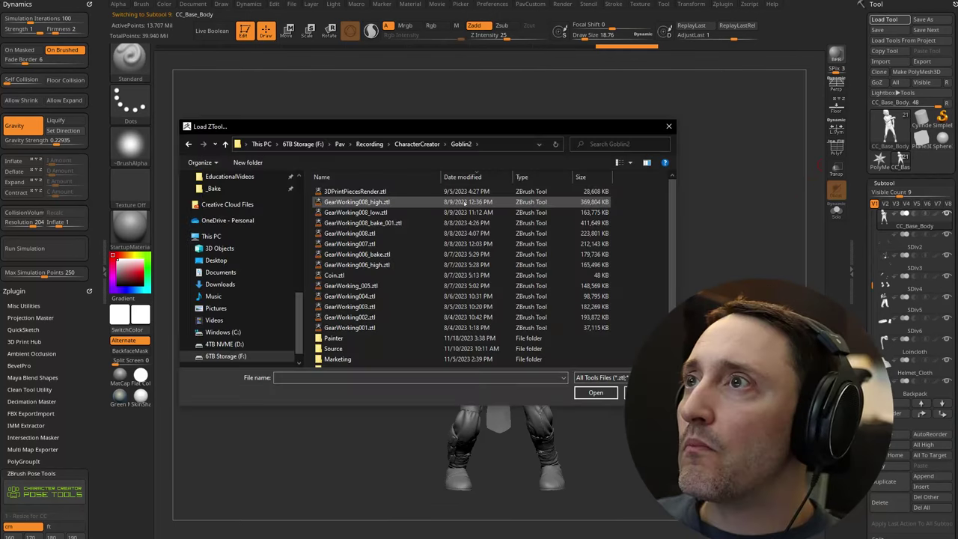
double_click(441, 203)
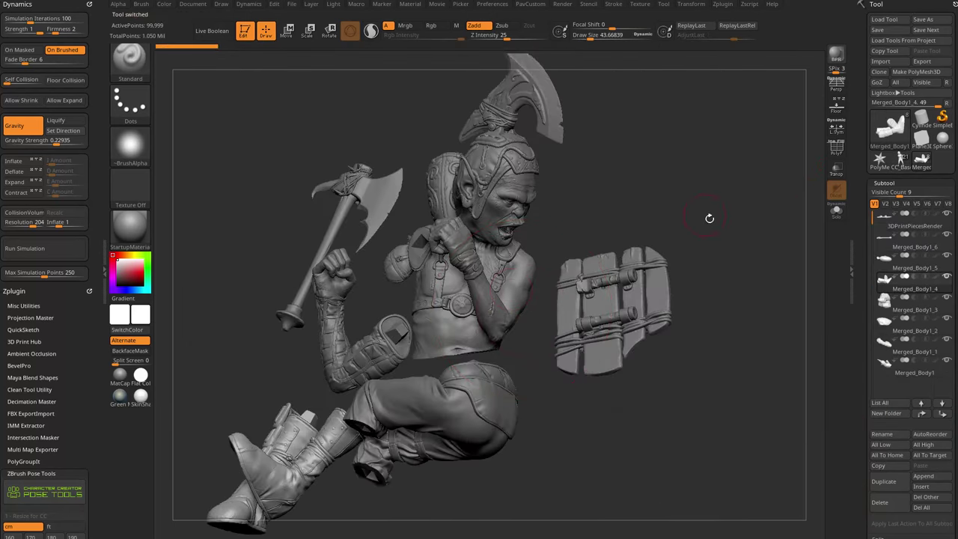
Step: Examine the separated 3D print pieces from several angles, isolating the Merged_Body1 torso to check its connector sockets
alt+drag(708, 216, 546, 308)
alt+click(546, 308)
drag(738, 259, 522, 229)
drag(710, 221, 500, 176)
drag(704, 262, 793, 233)
click(836, 211)
drag(739, 243, 782, 233)
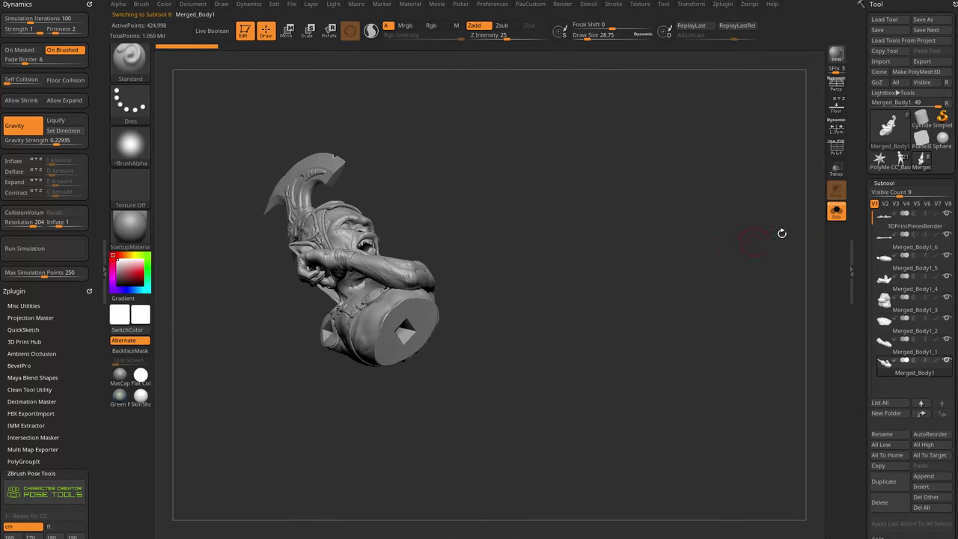
click(837, 212)
drag(659, 238, 712, 221)
alt+click(644, 282)
key(shift)
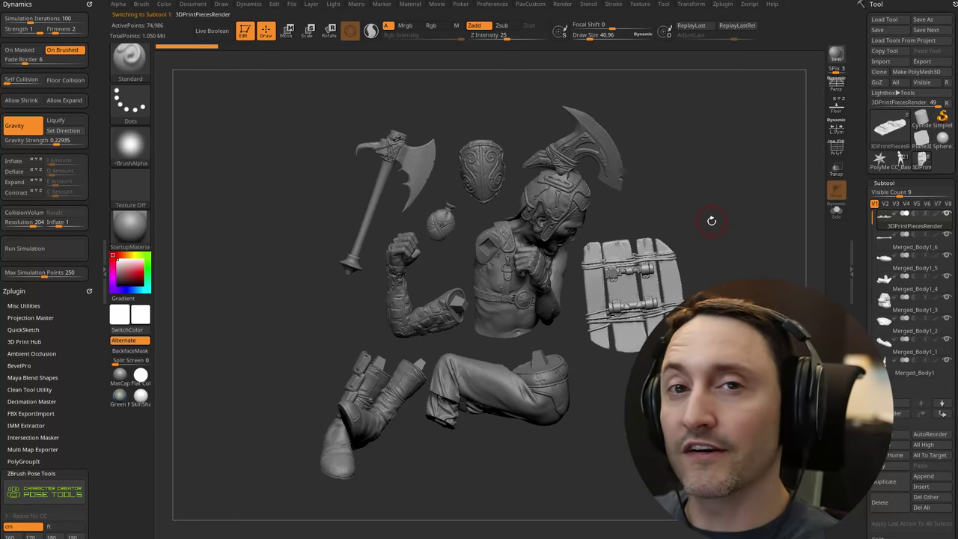
Step: Return to the posed CC_Base_Body goblin tool and examine its pose and subtool list
mouse_move(717, 201)
mouse_down()
mouse_move(694, 216)
mouse_move(706, 217)
mouse_move(723, 180)
mouse_move(737, 212)
mouse_up()
key(s)
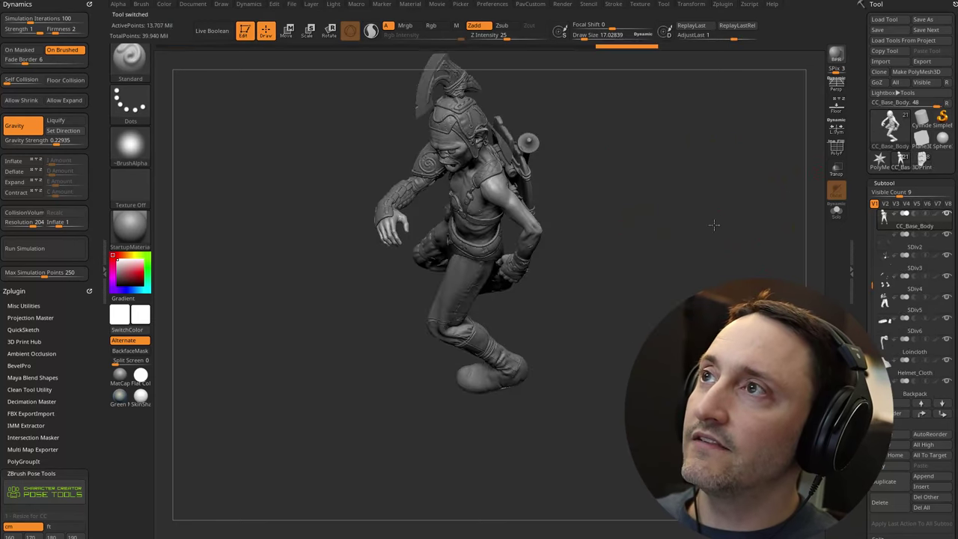
mouse_move(715, 225)
mouse_down()
mouse_move(736, 169)
mouse_move(733, 238)
mouse_move(716, 240)
mouse_up()
drag(624, 220, 627, 238)
drag(872, 285, 871, 214)
drag(756, 255, 698, 286)
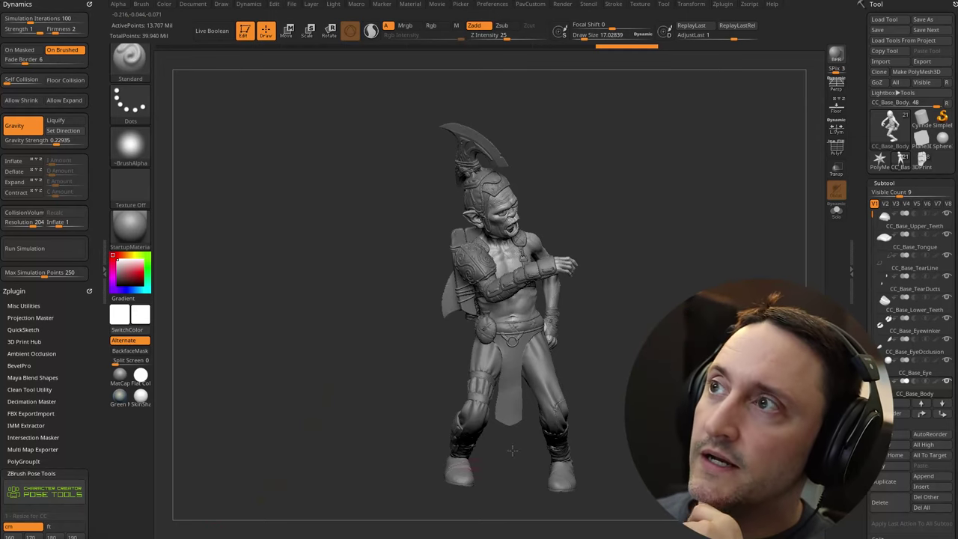
drag(512, 451, 416, 449)
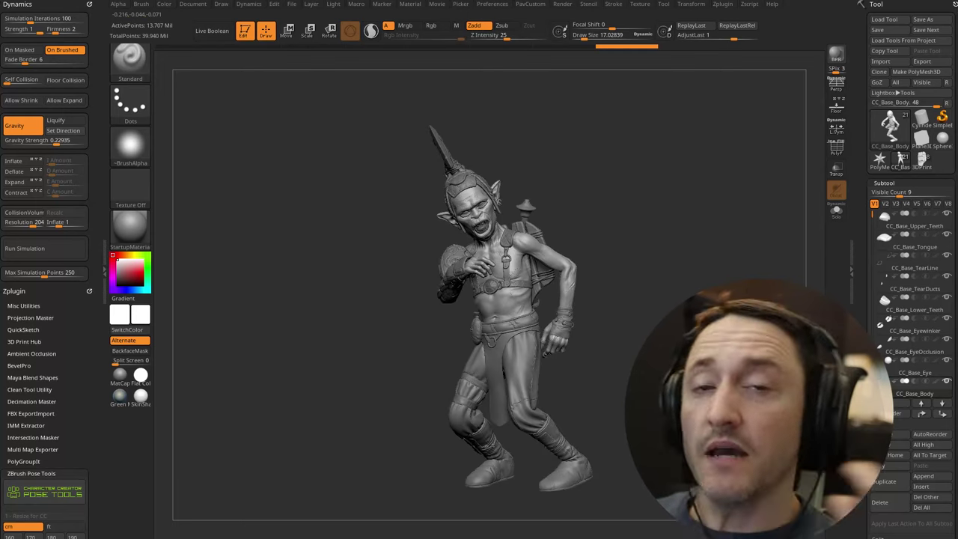